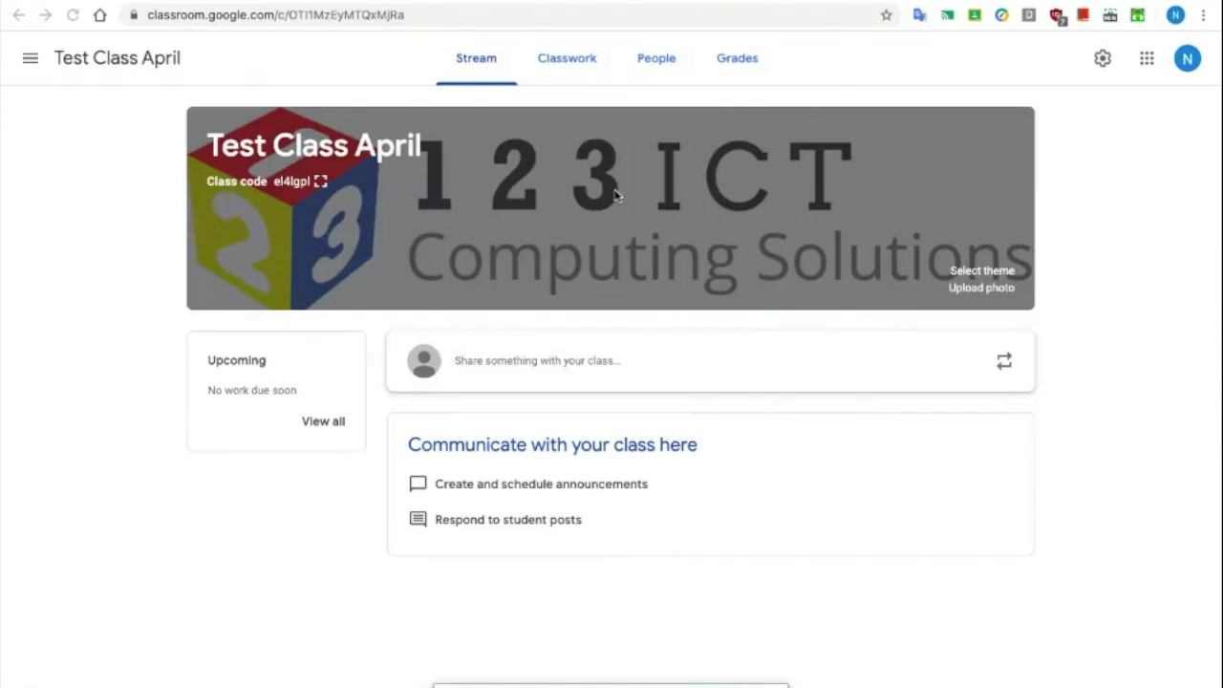
# Step: Create a new quiz assignment in the classwork of Test Class April
pyautogui.click(579, 67)
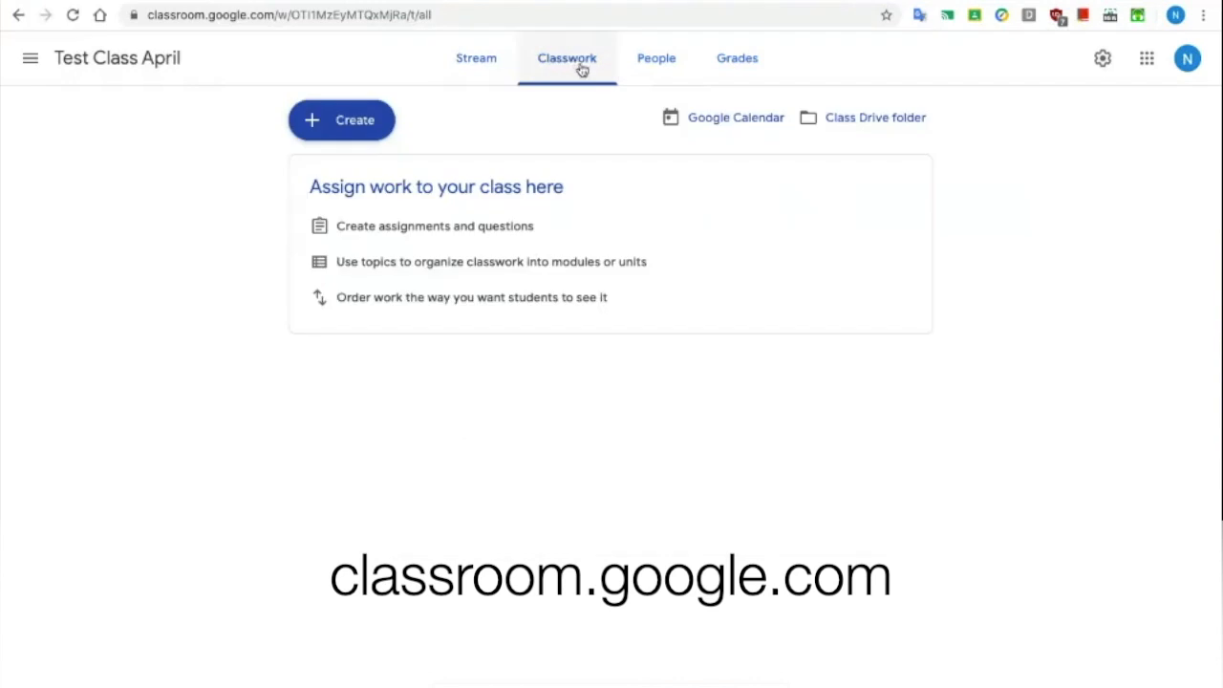
pyautogui.click(344, 121)
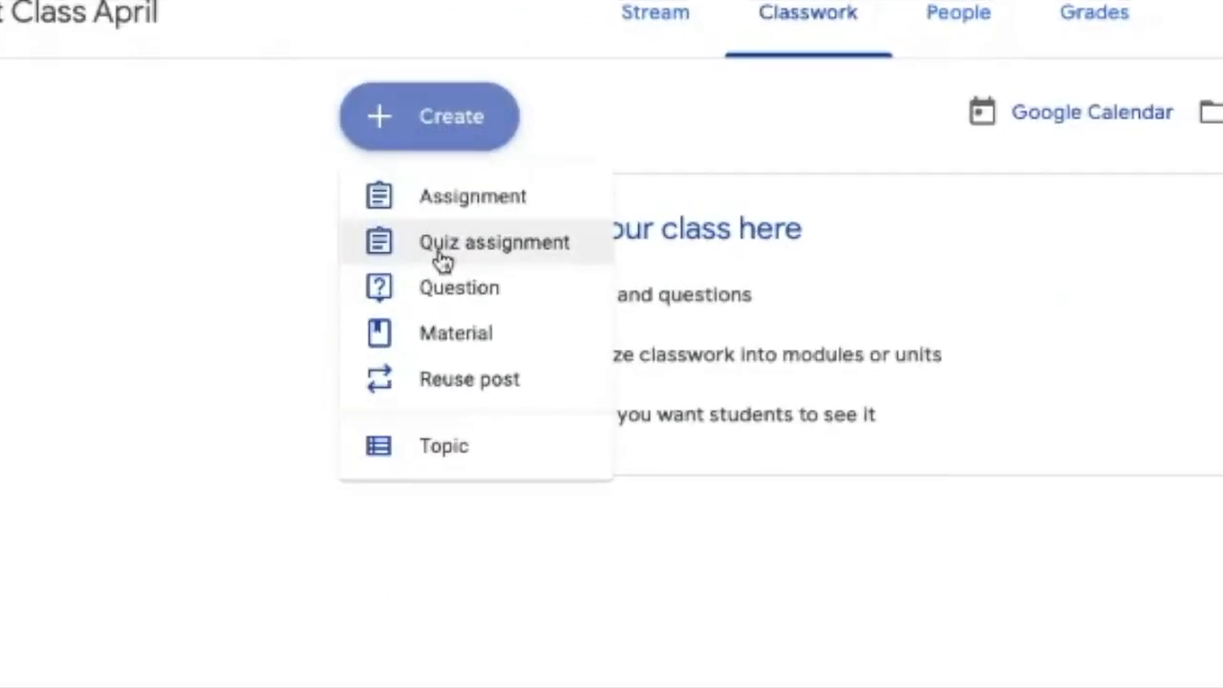
pyautogui.click(441, 260)
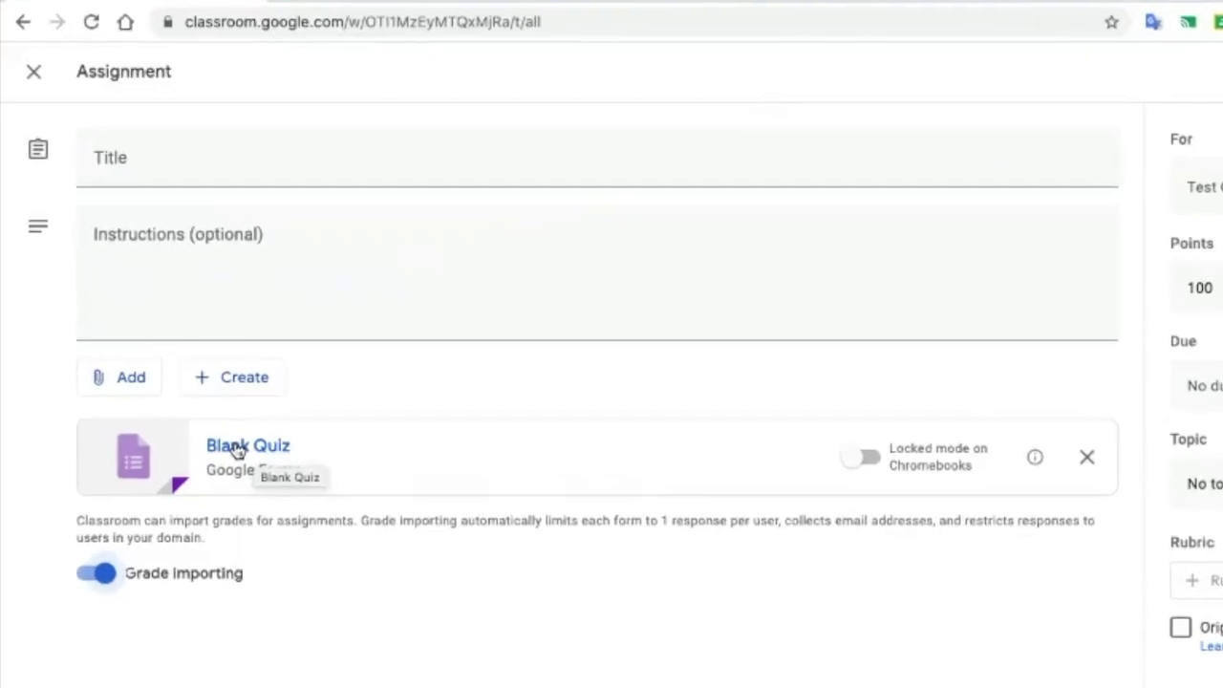
# Step: Title the assignment "Chocolate Quiz" and open its attached Blank Quiz form
pyautogui.click(196, 197)
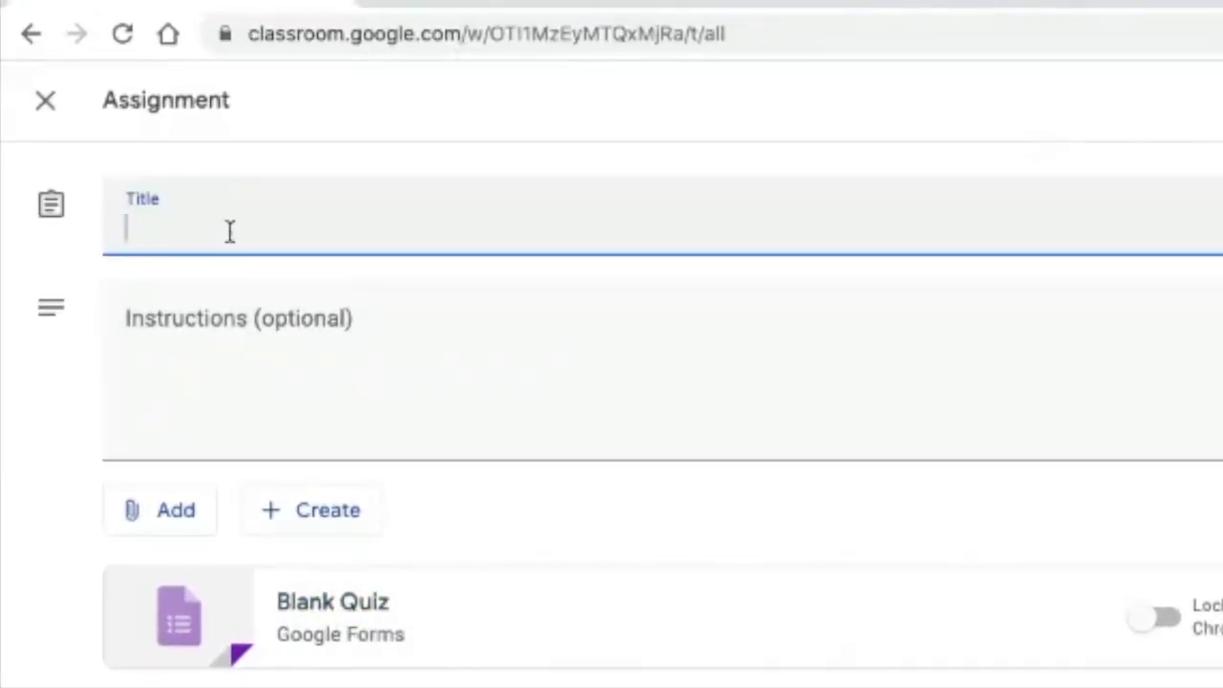
pyautogui.write('Chocolate')
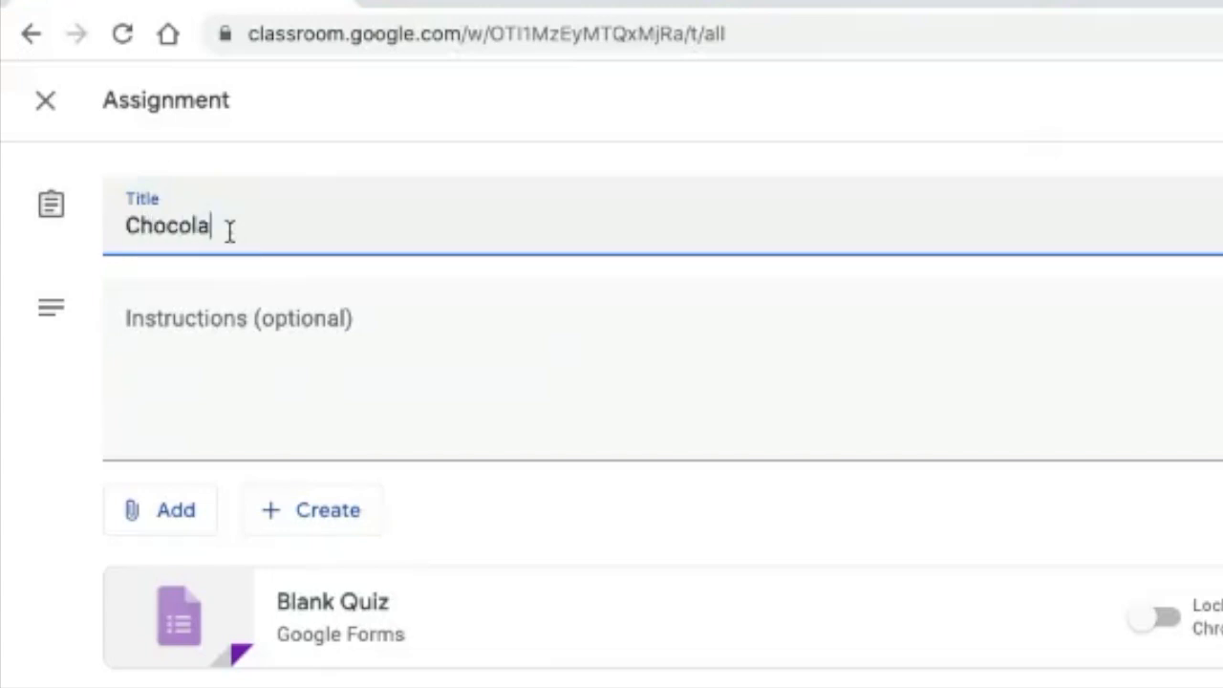
pyautogui.write(' Quiz')
pyautogui.press('Tab')
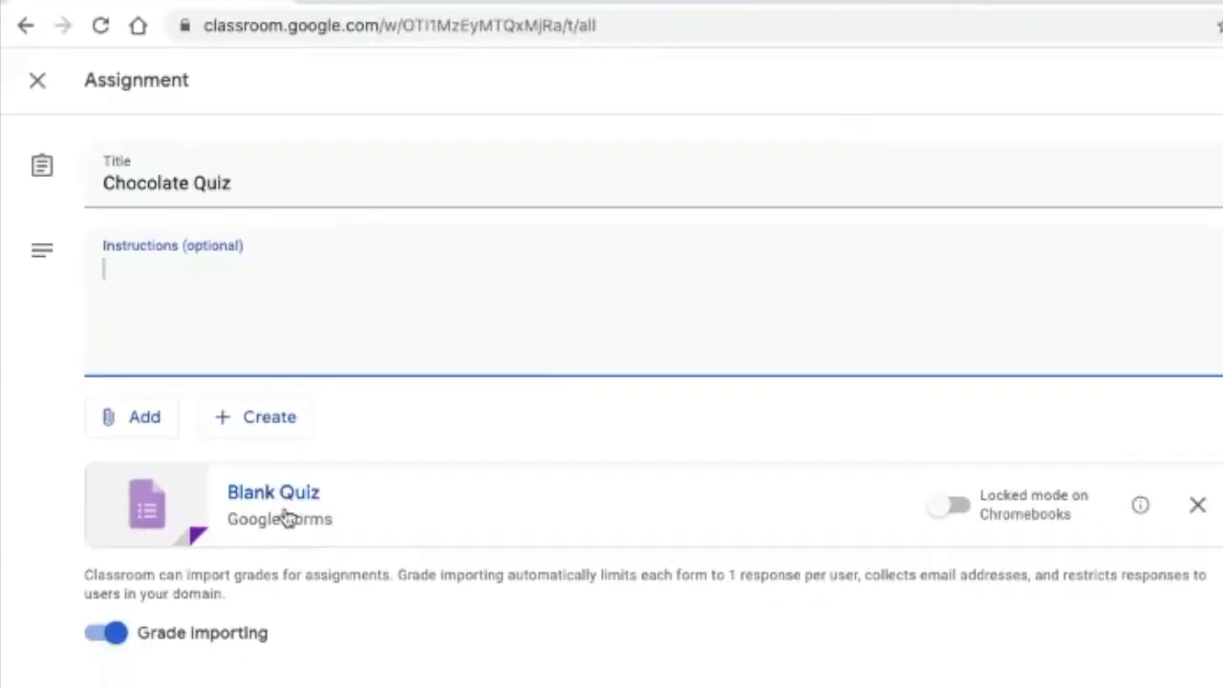
pyautogui.click(277, 497)
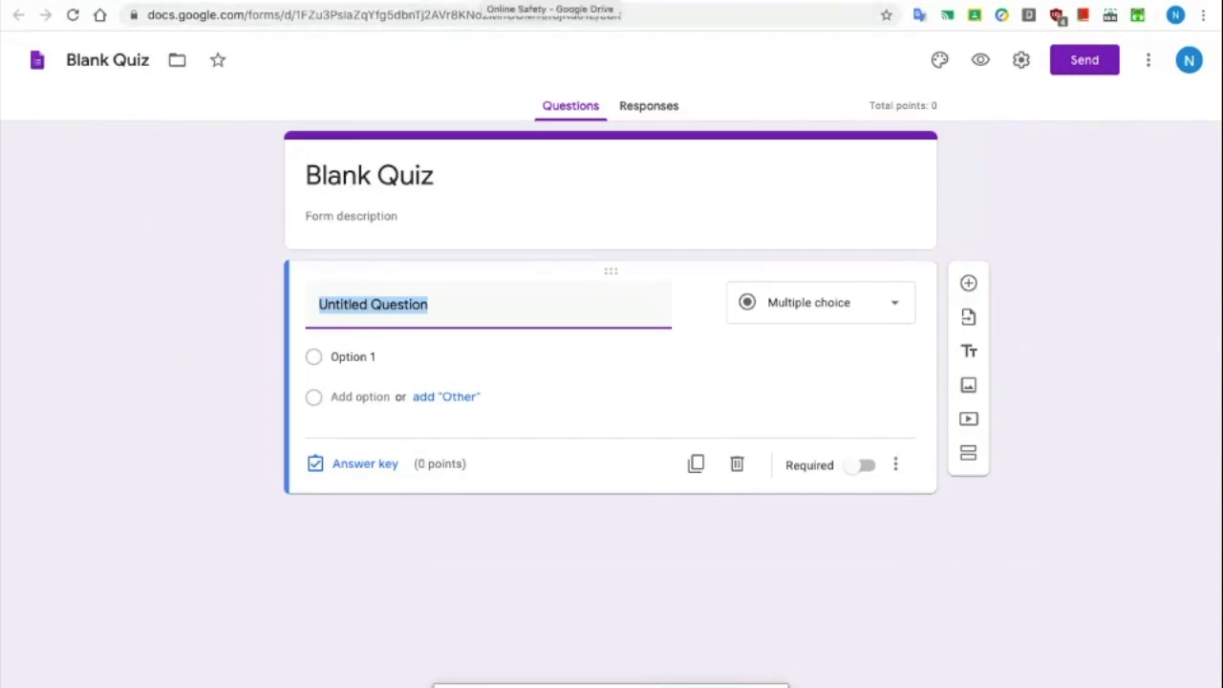
# Step: Switch to Google Drive and open the Chocolate folder in My Drive
pyautogui.click(457, 1)
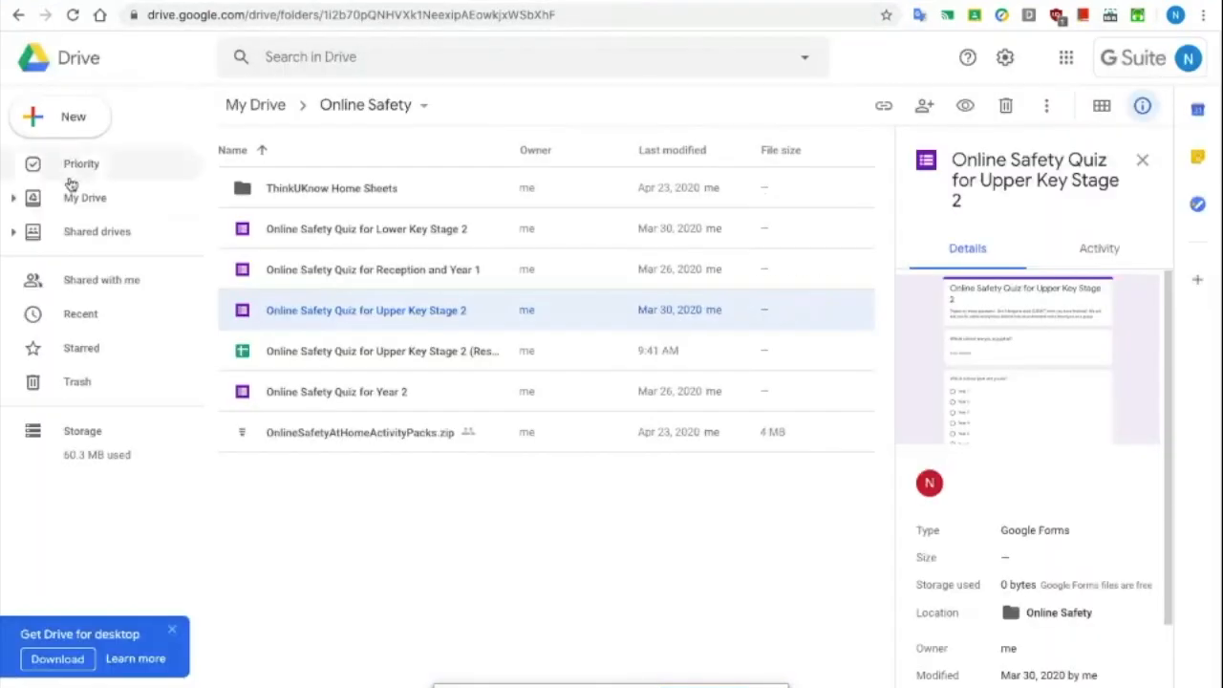
pyautogui.click(74, 193)
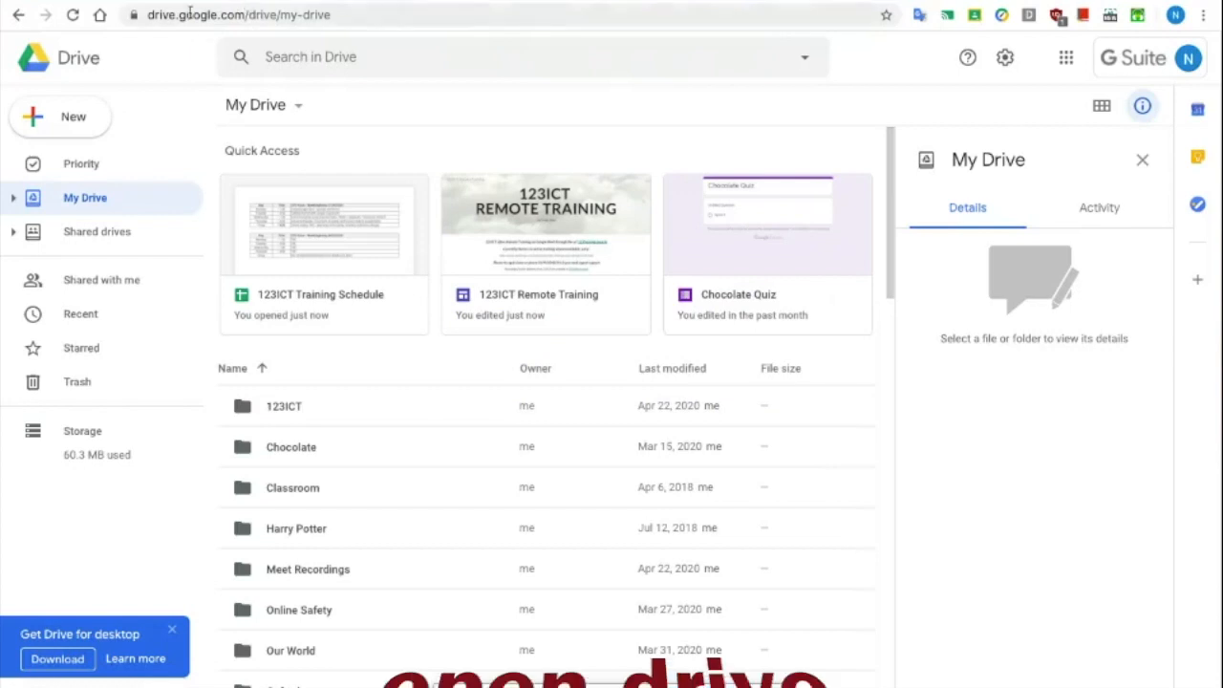
pyautogui.scroll(-1, 392, 478)
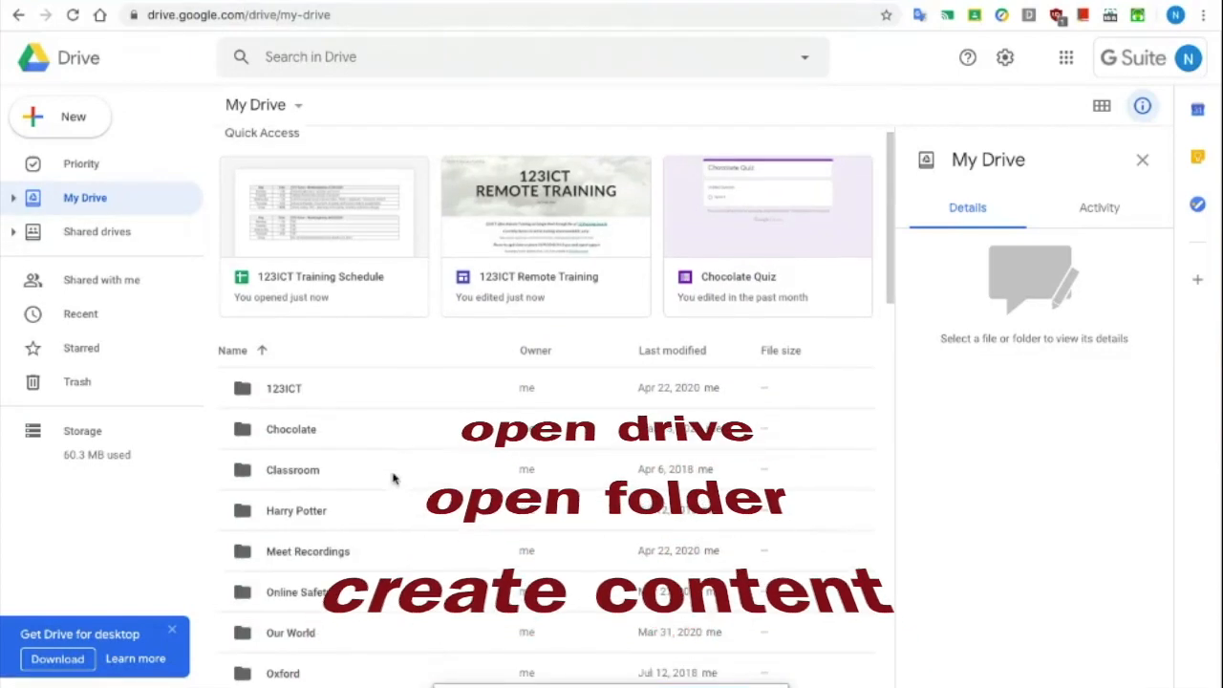
pyautogui.scroll(-1, 393, 477)
pyautogui.doubleClick(295, 374)
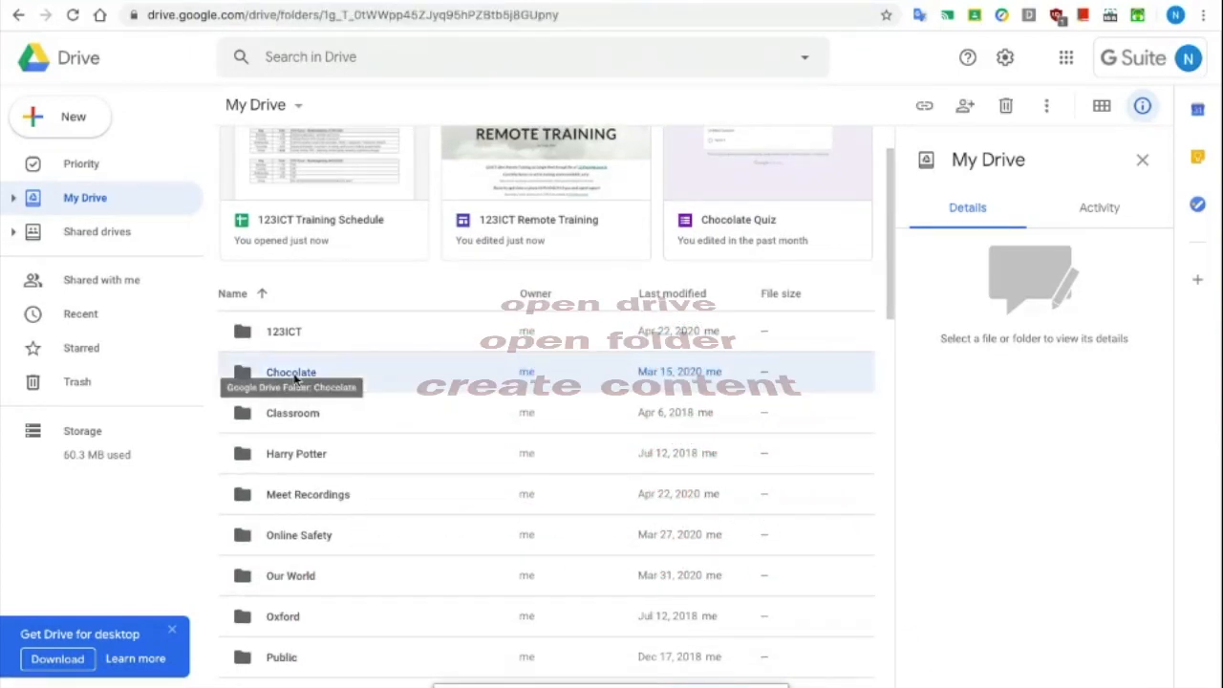
# Step: Create a new blank Google Form inside the Chocolate folder
pyautogui.click(75, 132)
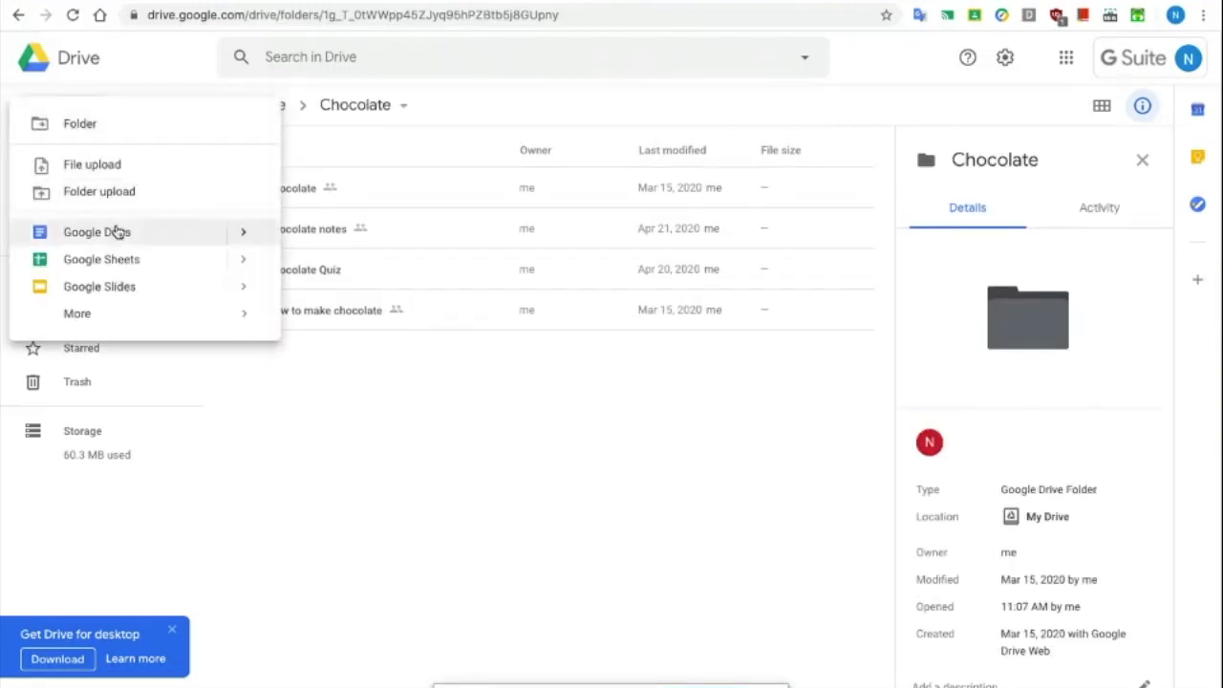
pyautogui.moveTo(114, 314)
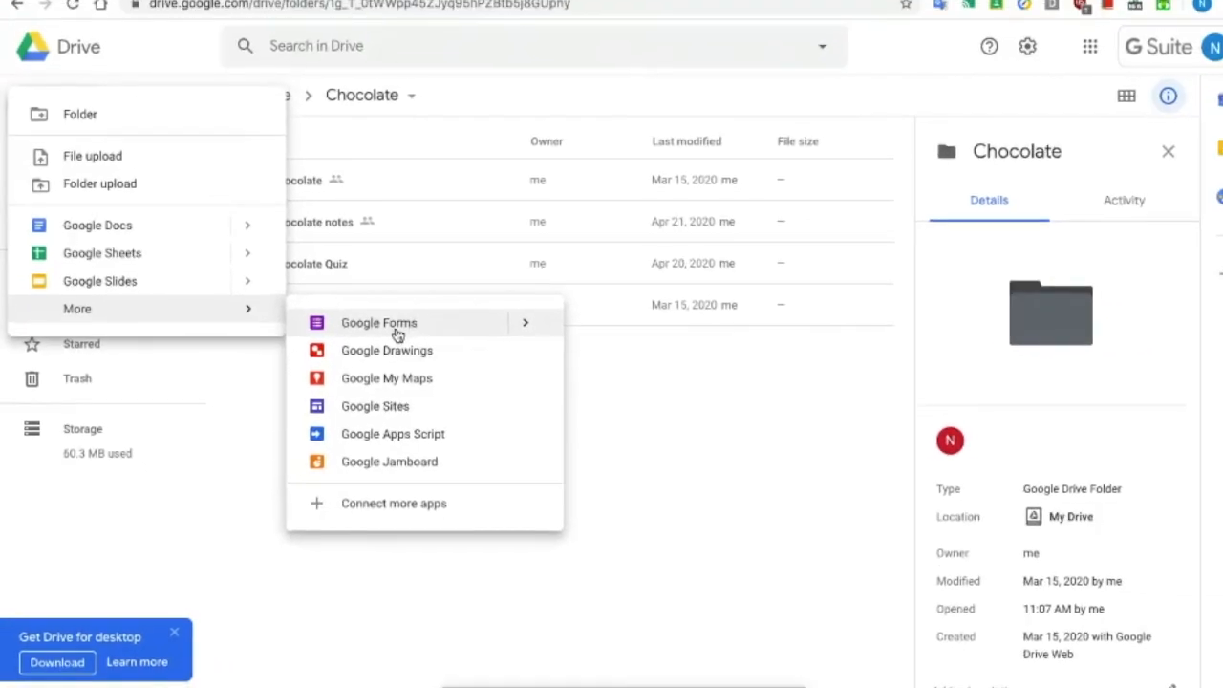
pyautogui.click(395, 330)
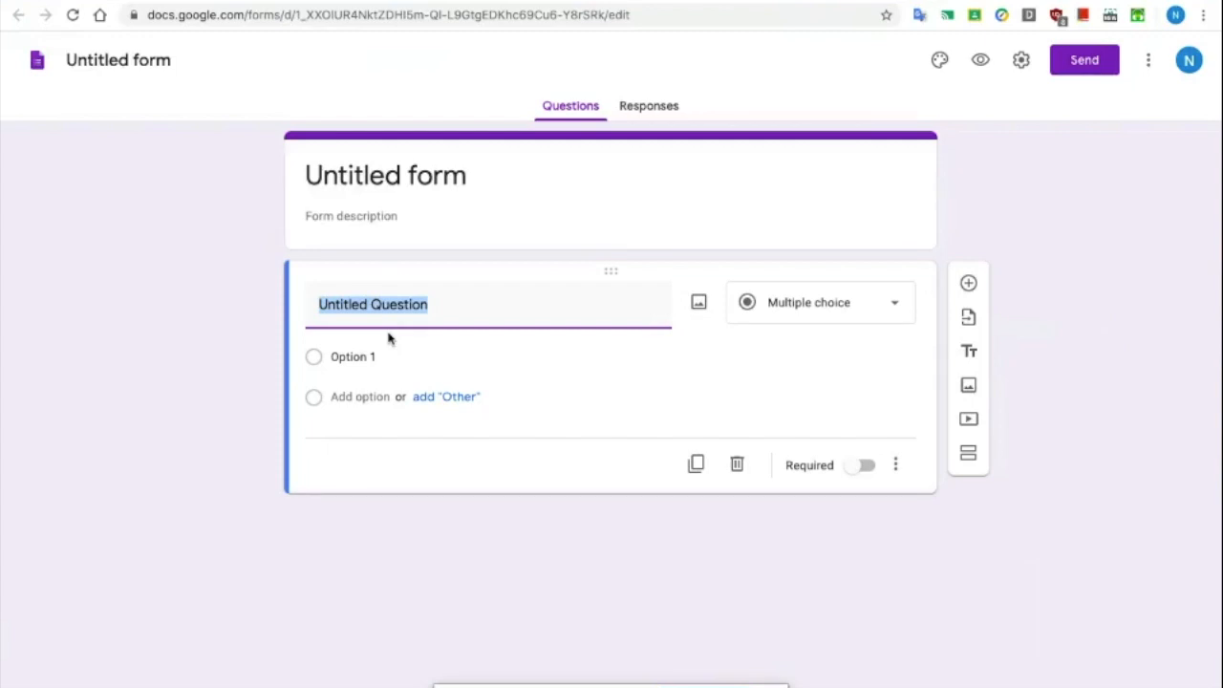
# Step: Rename the untitled form's file to "Chocolate Quiz 2"
pyautogui.click(142, 56)
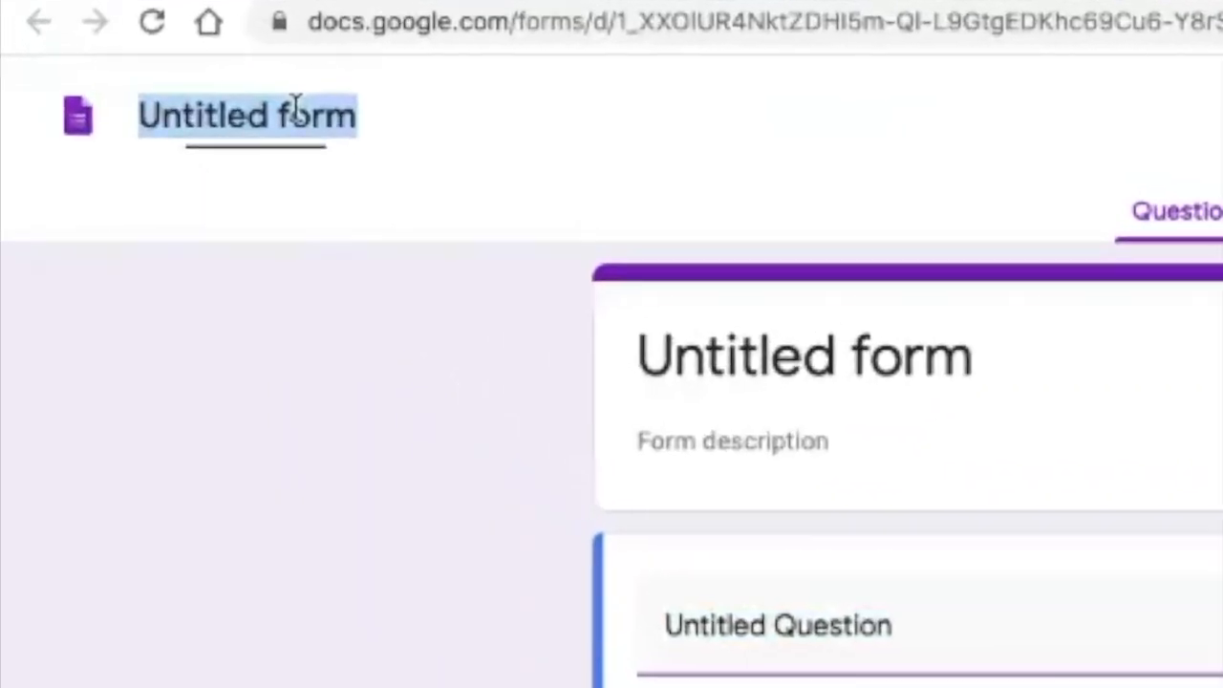
pyautogui.write('ch')
pyautogui.press('BackSpace')
pyautogui.press('BackSpace')
pyautogui.write('Chocolate Q')
pyautogui.write('yu')
pyautogui.press('BackSpace')
pyautogui.press('BackSpace')
pyautogui.write('uiz ')
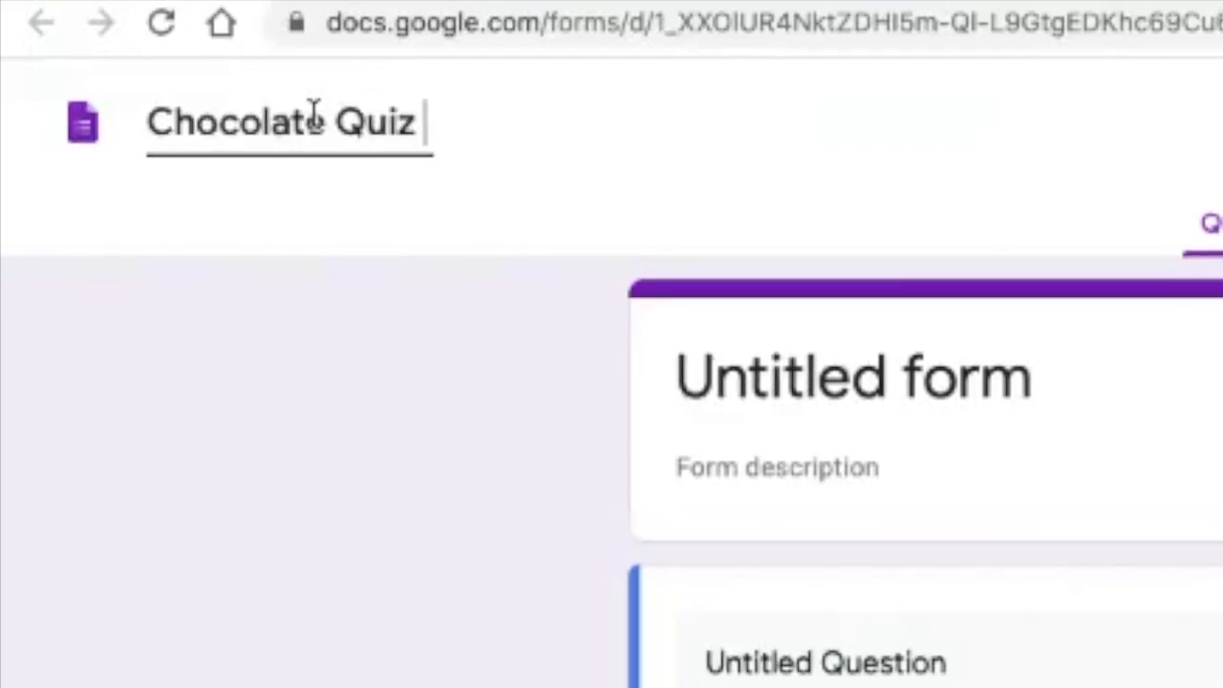
pyautogui.write('2')
# Step: Set the heading shown on the new form to "Chocolate Quiz"
pyautogui.click(1071, 375)
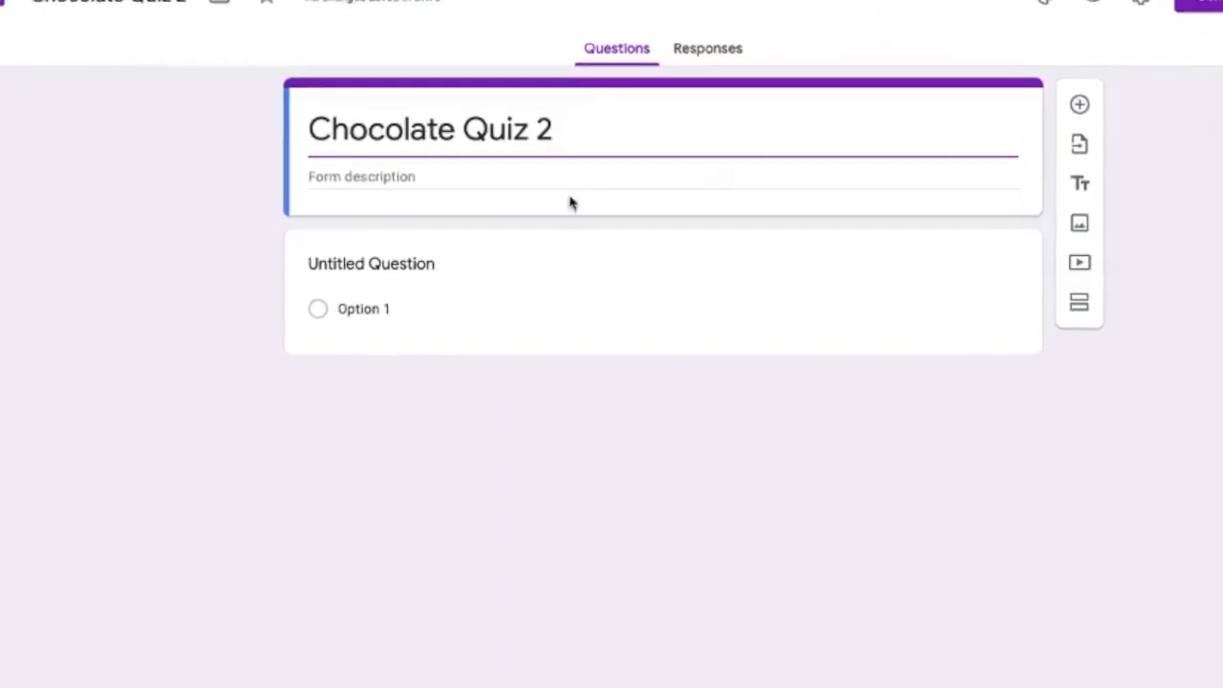
pyautogui.press('BackSpace')
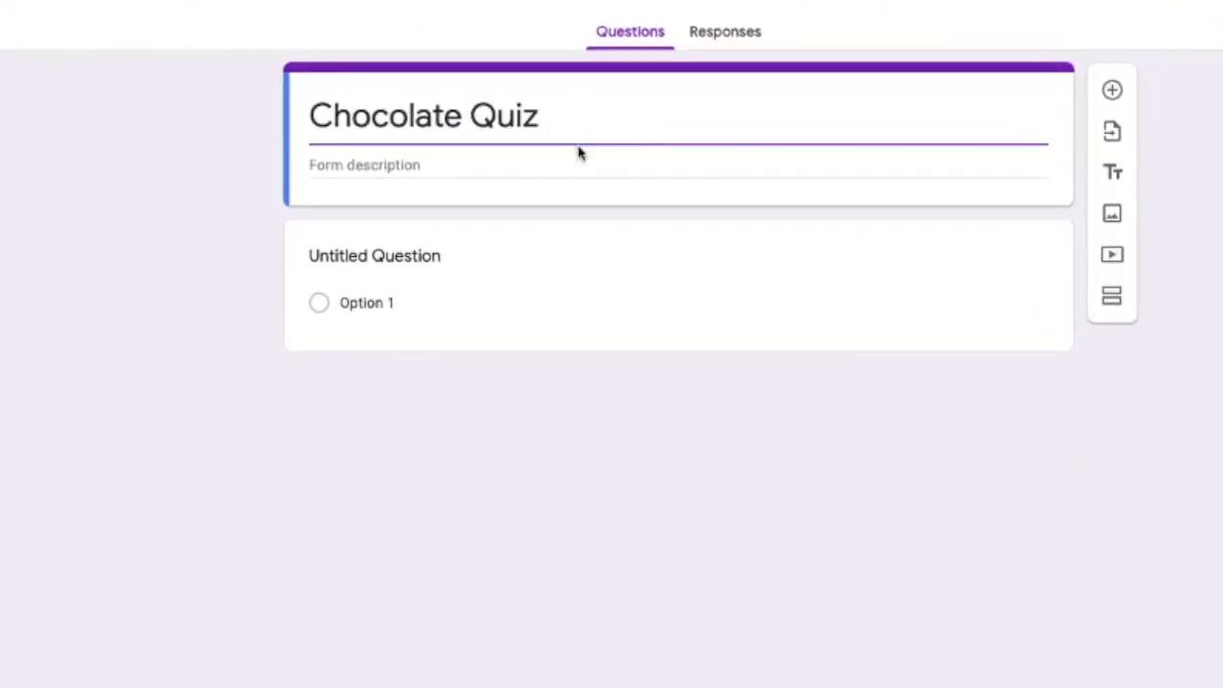
pyautogui.click(517, 287)
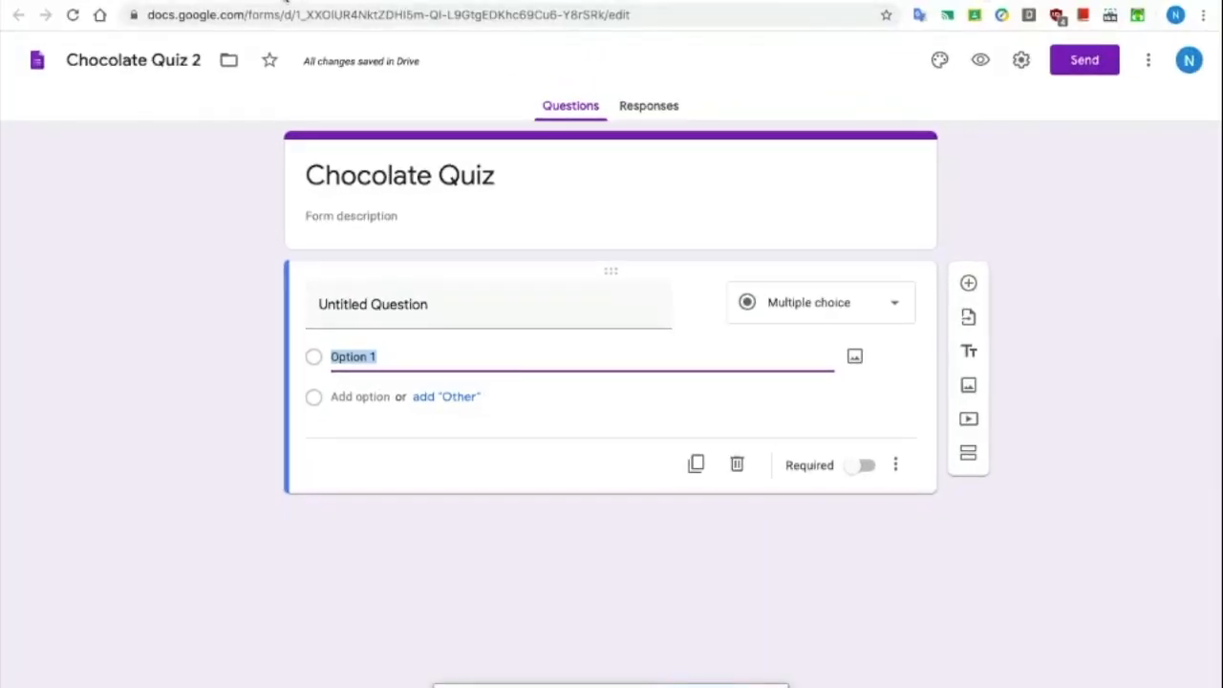
# Step: Switch back to the Blank Quiz form made from the assignment and rename its file "Chocolate Classroom Quiz"
pyautogui.click(284, 1)
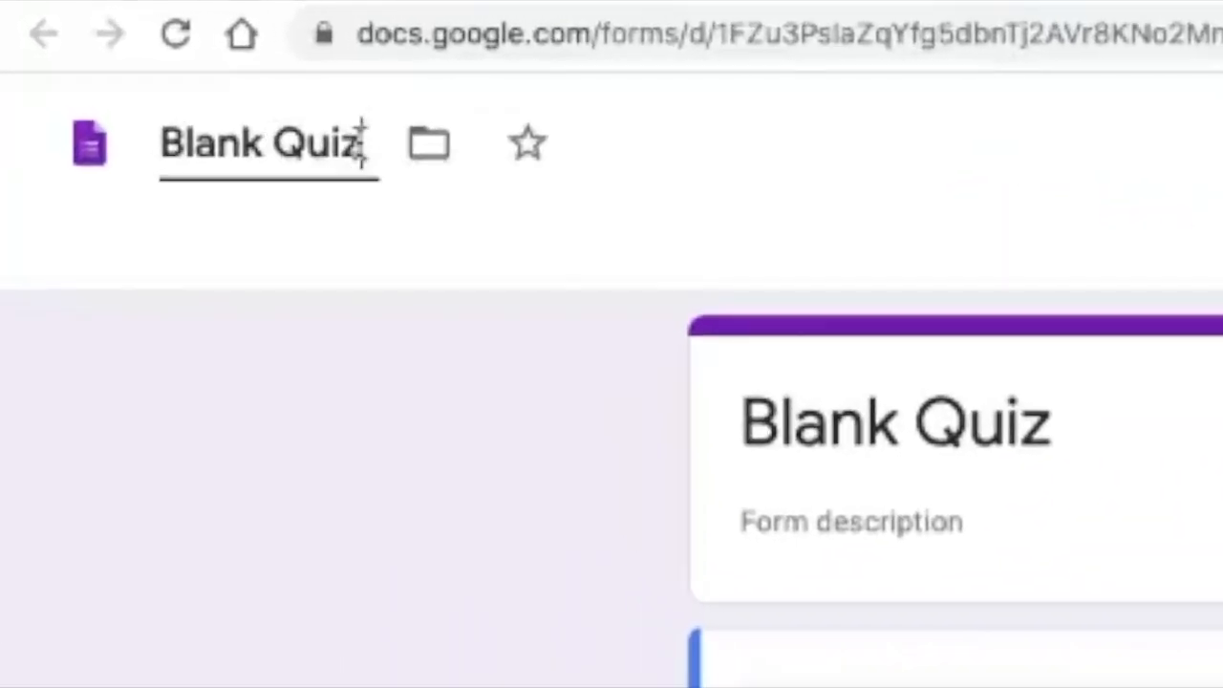
pyautogui.moveTo(345, 134); pyautogui.dragTo(73, 136)
pyautogui.write('Chocolate Quiz')
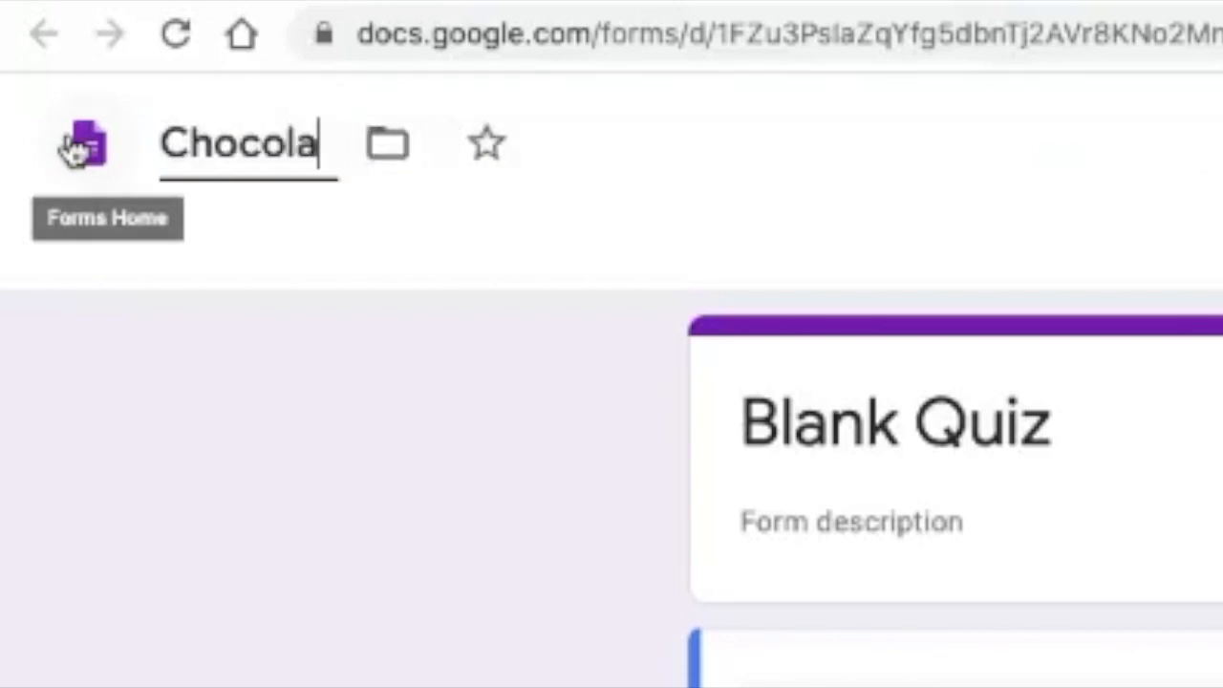
pyautogui.press('BackSpace')
pyautogui.press('BackSpace')
pyautogui.press('BackSpace')
pyautogui.press('BackSpace')
pyautogui.write('Classroom')
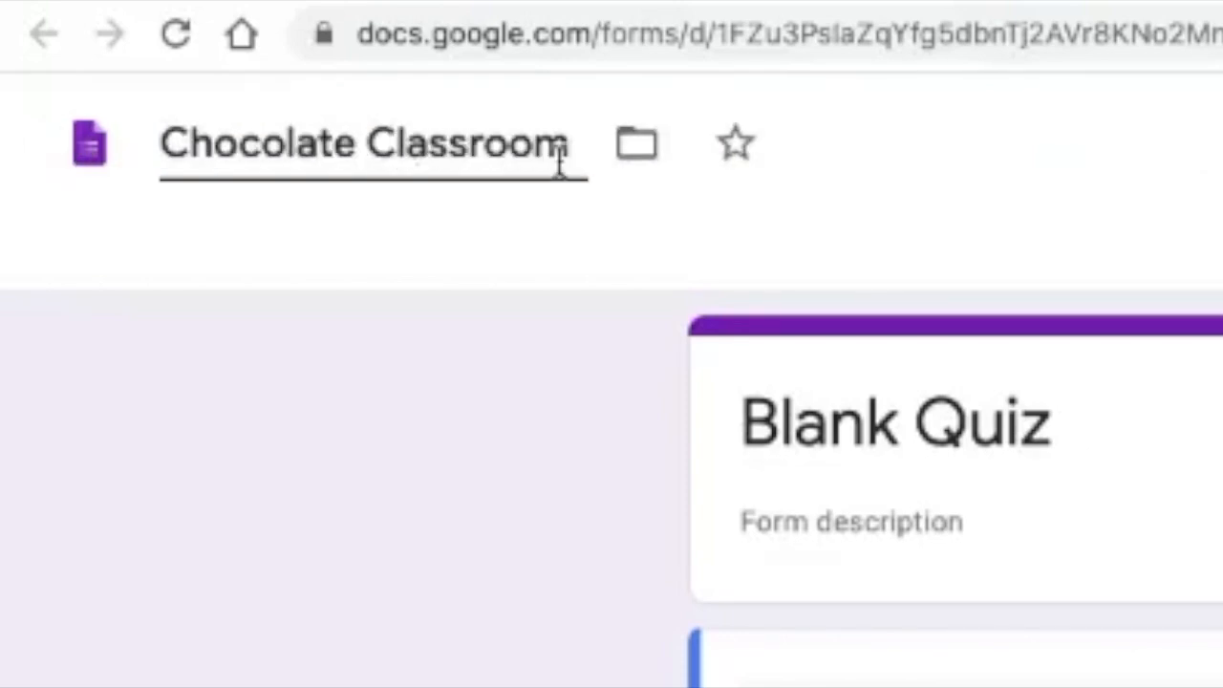
pyautogui.write(' Quiz')
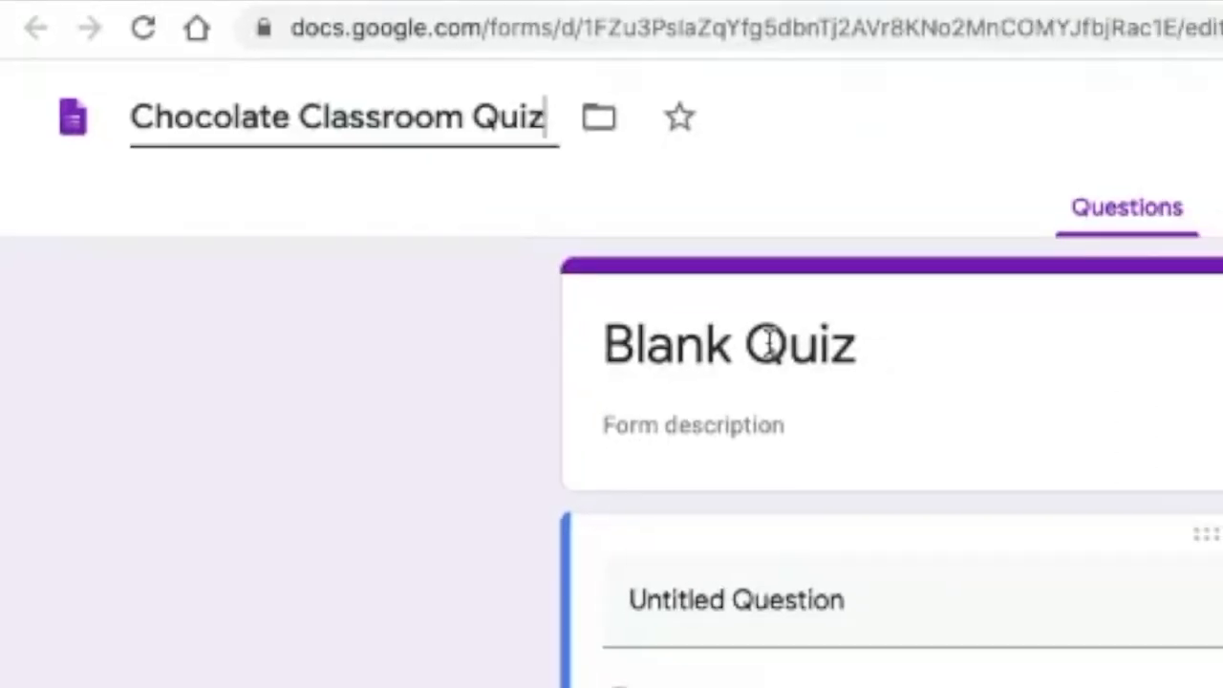
# Step: Replace the Blank Quiz heading on the form with "Chocolate Quiz"
pyautogui.click(769, 344)
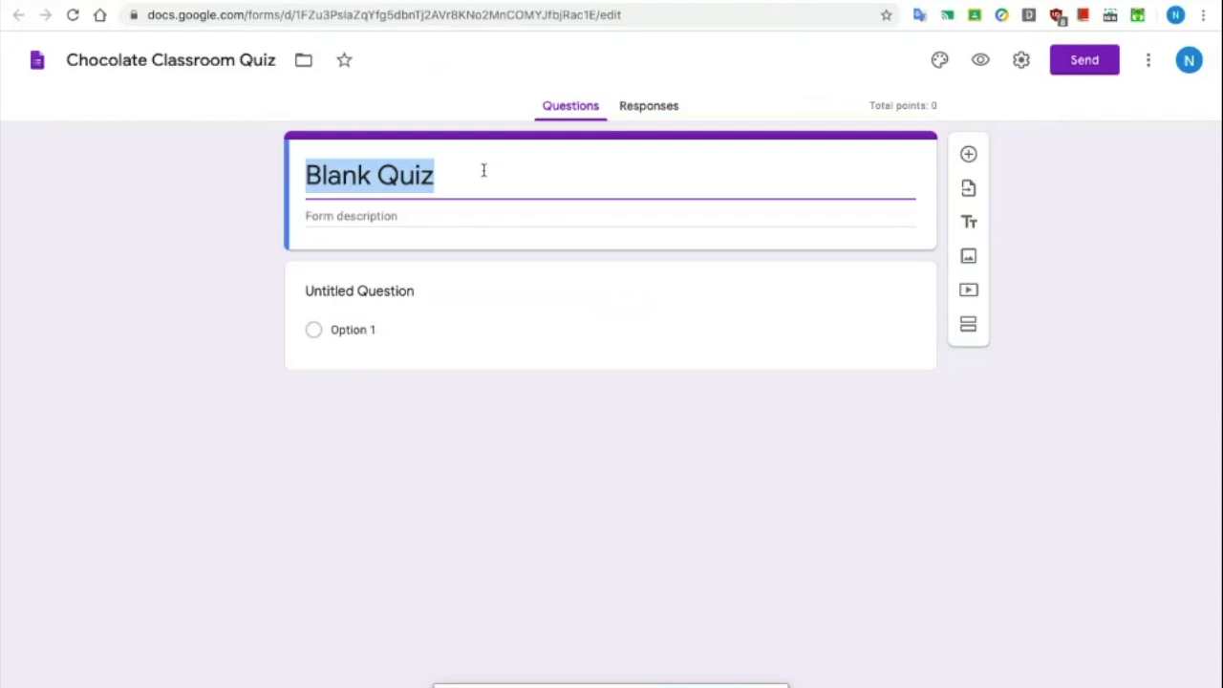
pyautogui.write('Chocolate ')
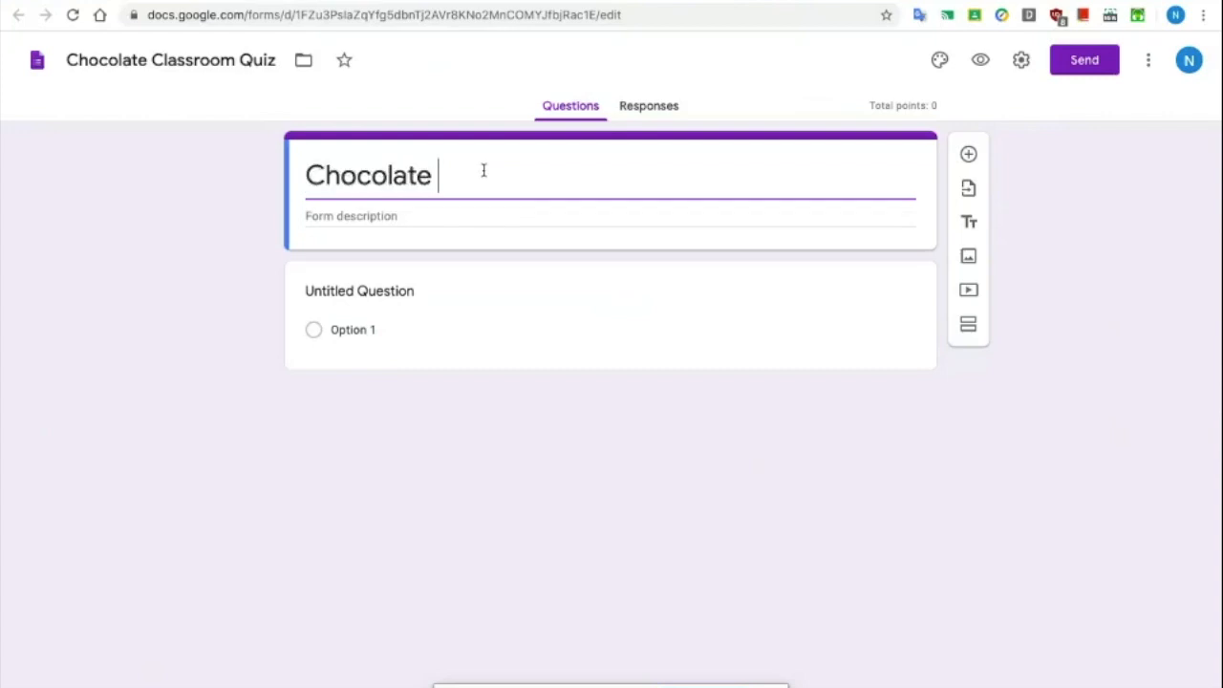
pyautogui.write('Quiz')
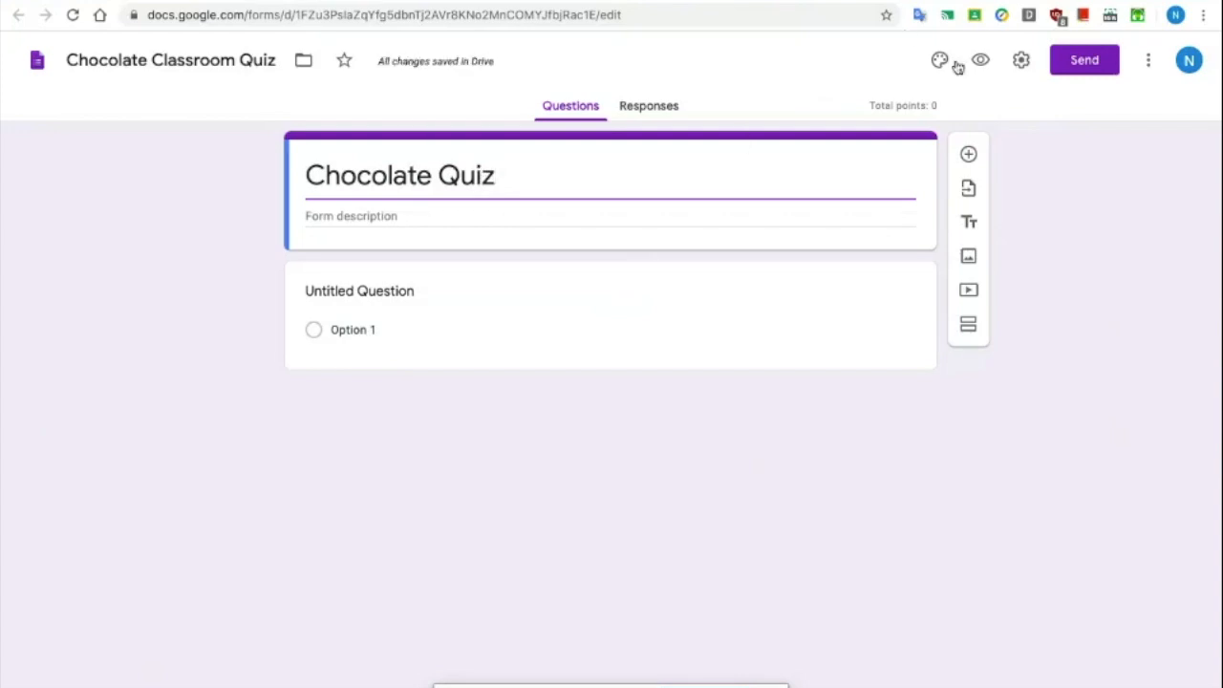
# Step: Check the form's quiz and general settings, leaving them without saving
pyautogui.click(1020, 61)
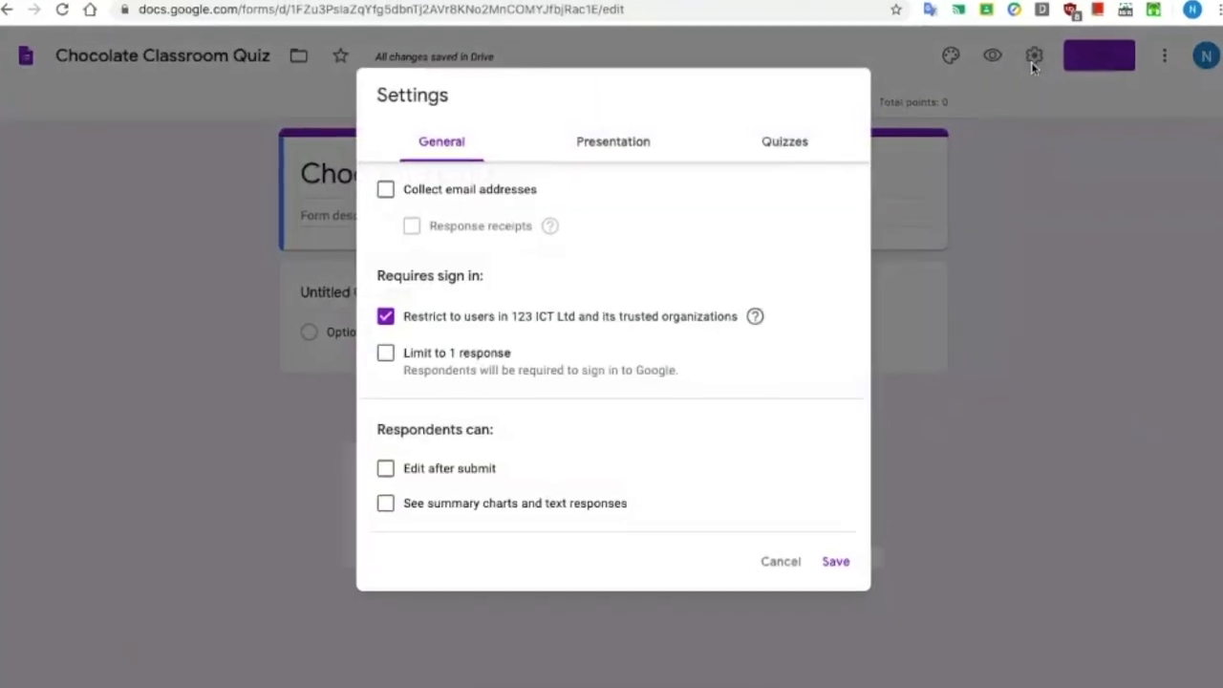
pyautogui.click(779, 141)
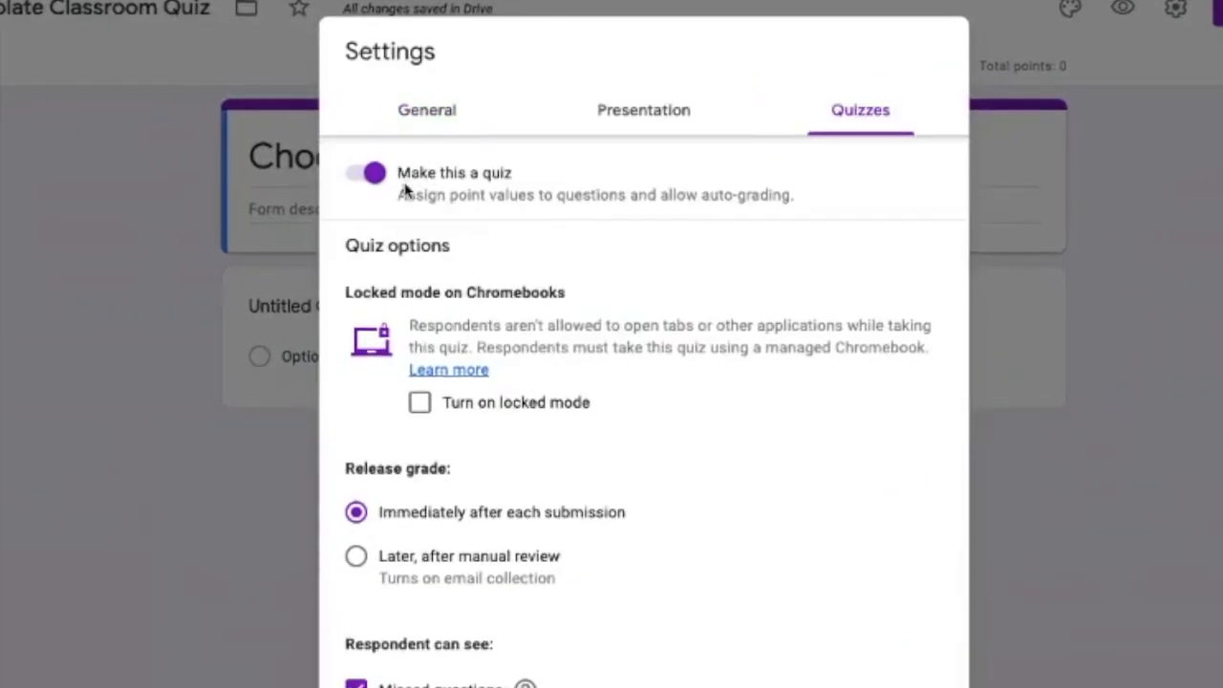
pyautogui.click(429, 115)
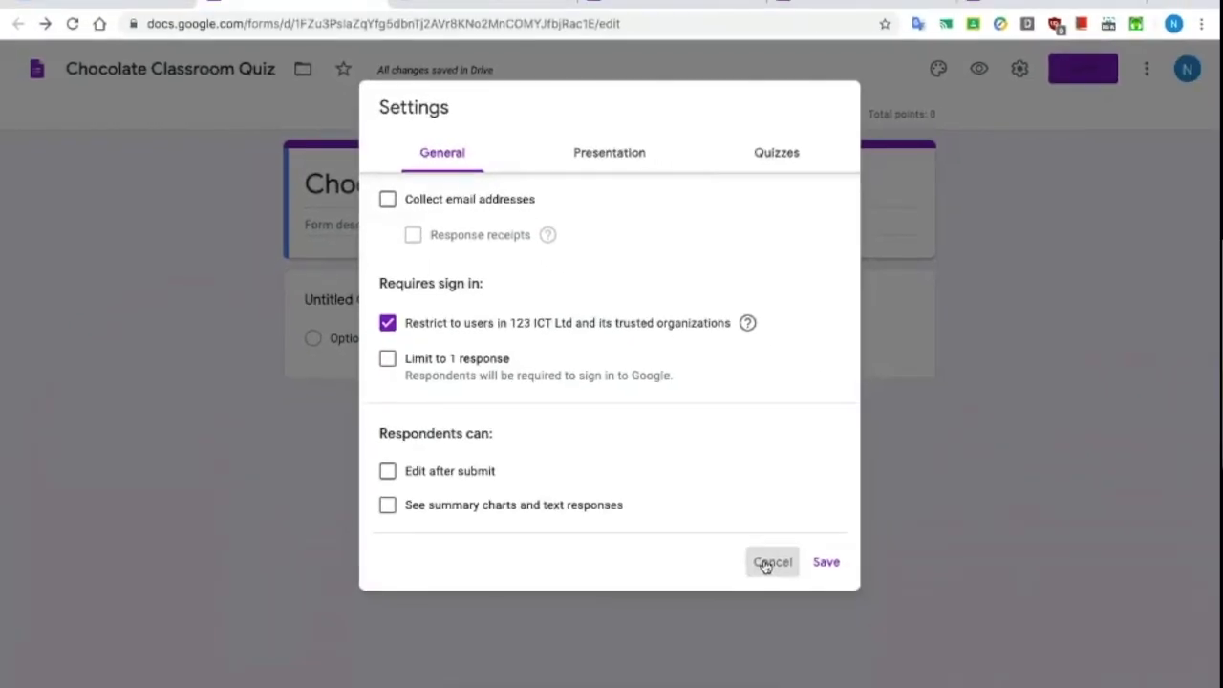
pyautogui.click(779, 573)
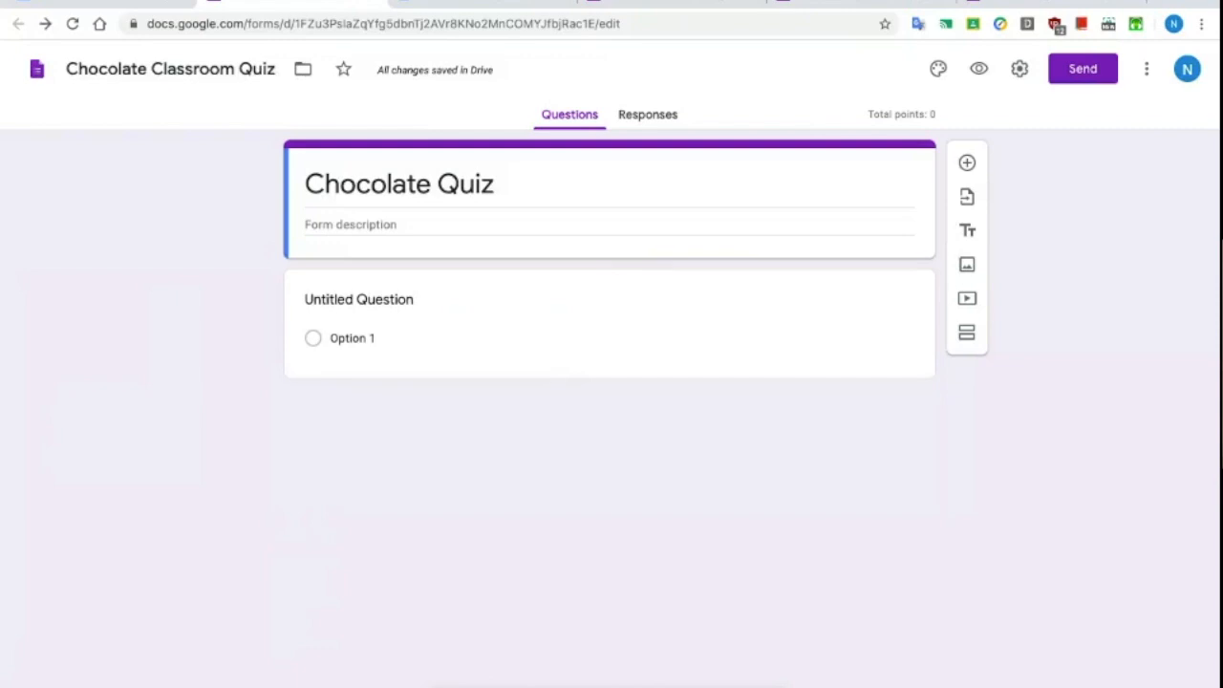
# Step: Turn on collection of email addresses in the form's general settings
pyautogui.click(1020, 75)
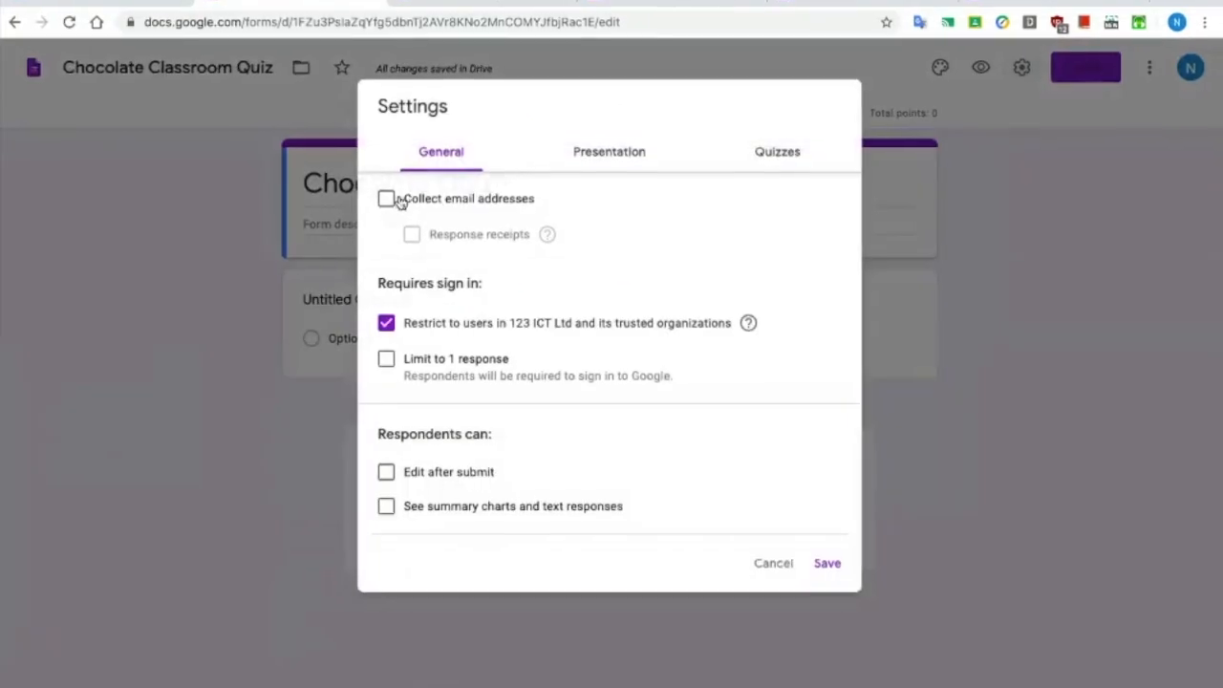
pyautogui.click(387, 201)
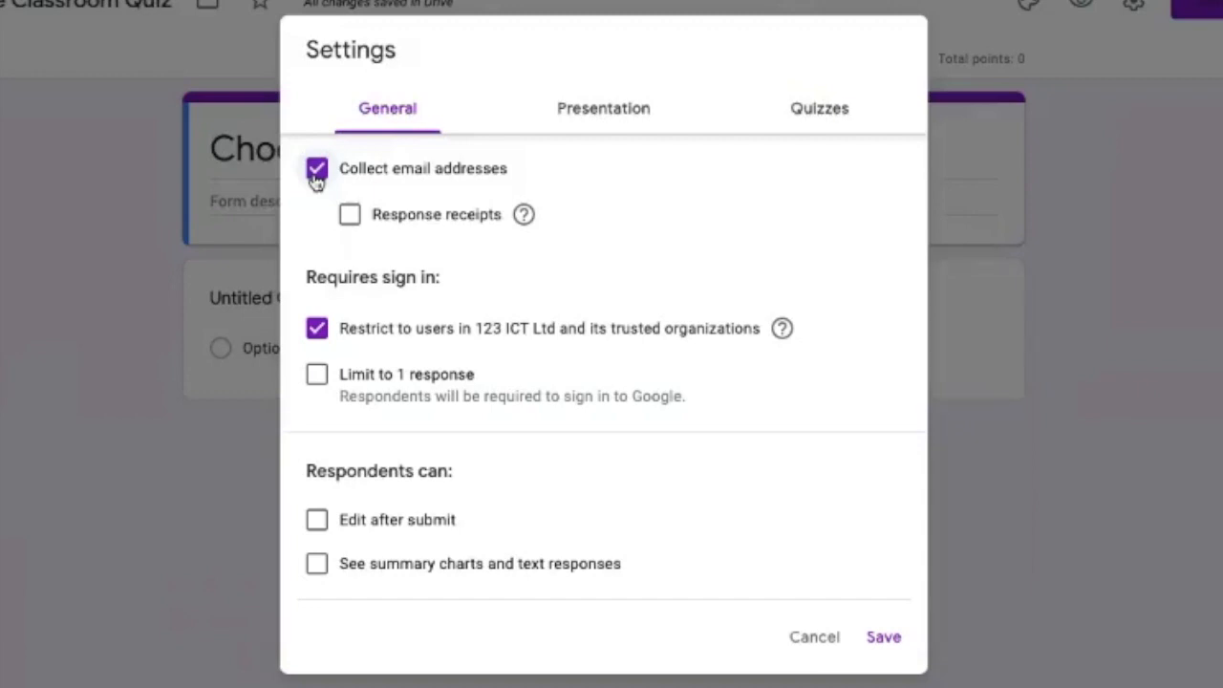
# Step: In the form's quiz options, set grades to be released later, after manual review
pyautogui.click(812, 113)
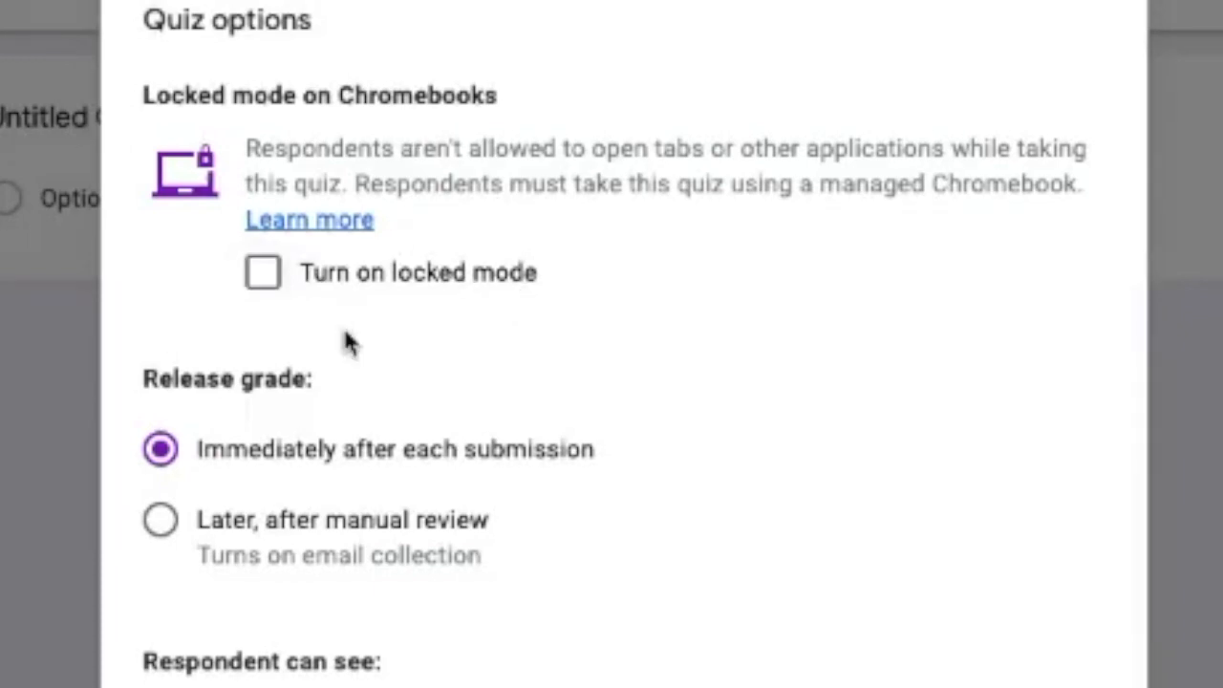
pyautogui.scroll(-1, 573, 473)
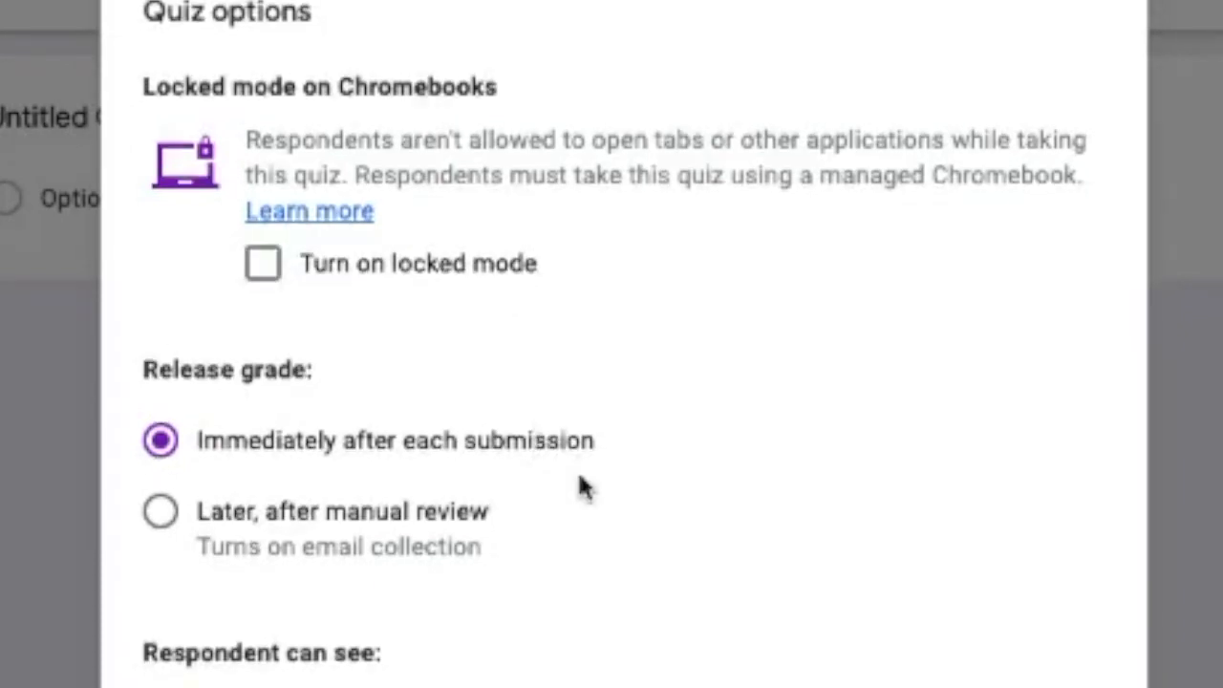
pyautogui.scroll(-3, 585, 487)
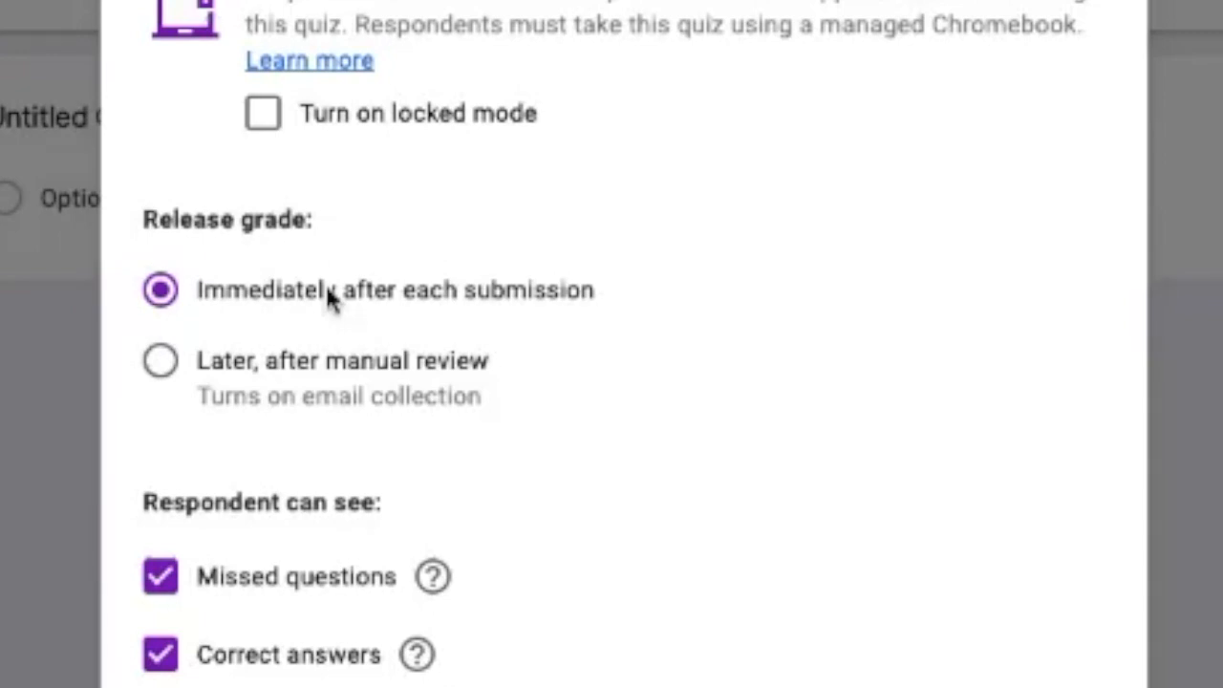
pyautogui.click(162, 363)
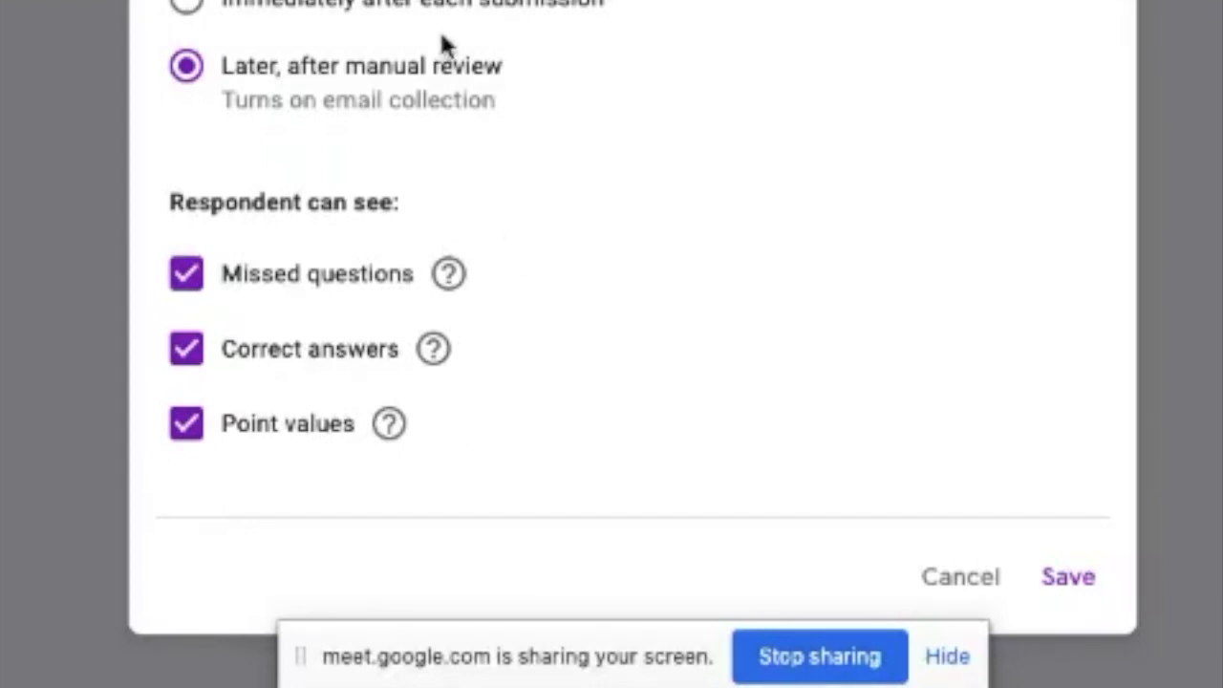
# Step: In the form's general settings, limit respondents to 1 response
pyautogui.scroll(2, 530, 456)
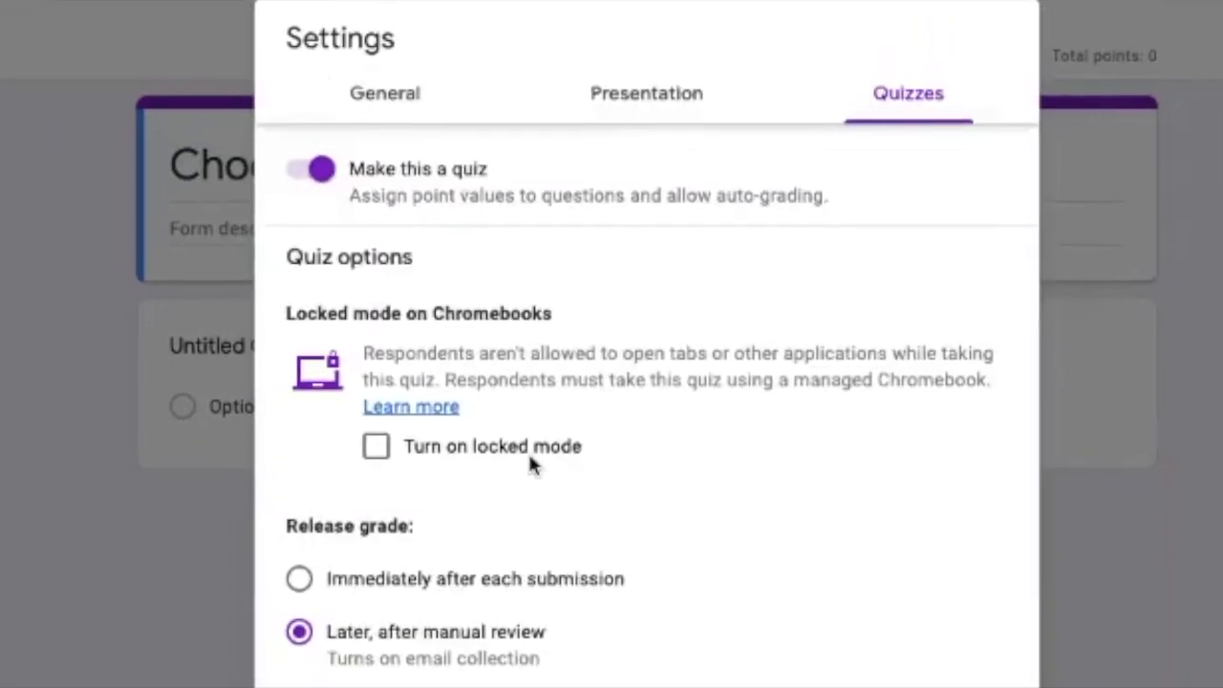
pyautogui.scroll(1, 529, 459)
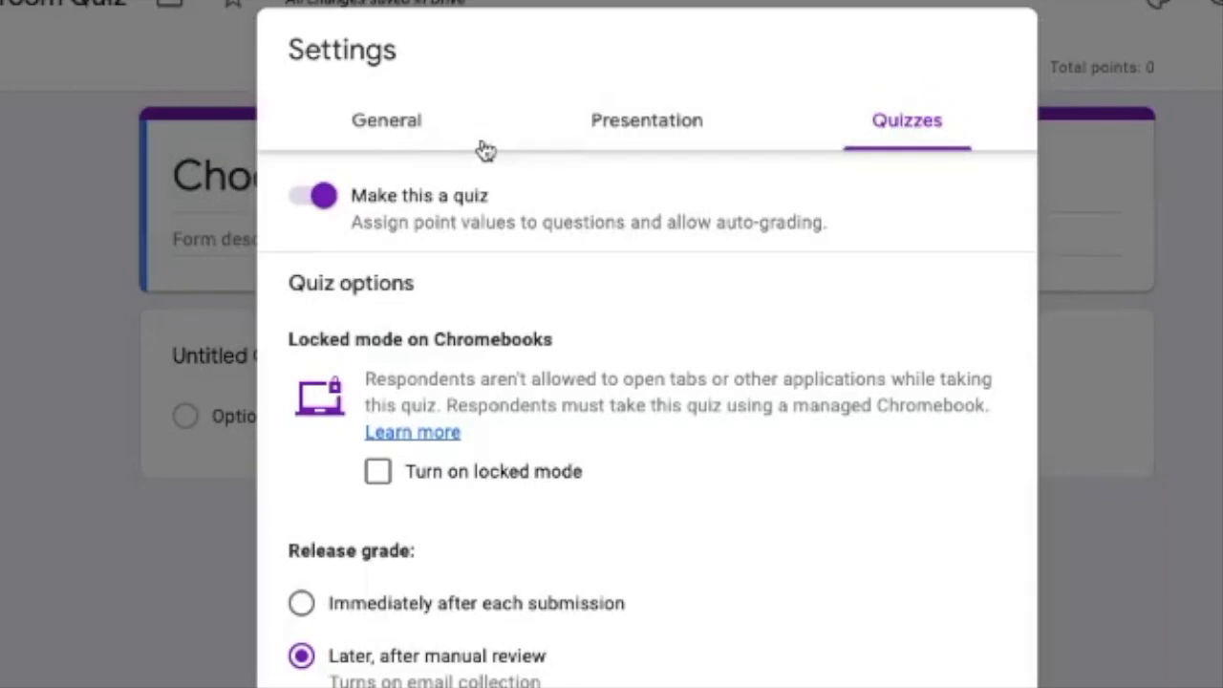
pyautogui.click(380, 145)
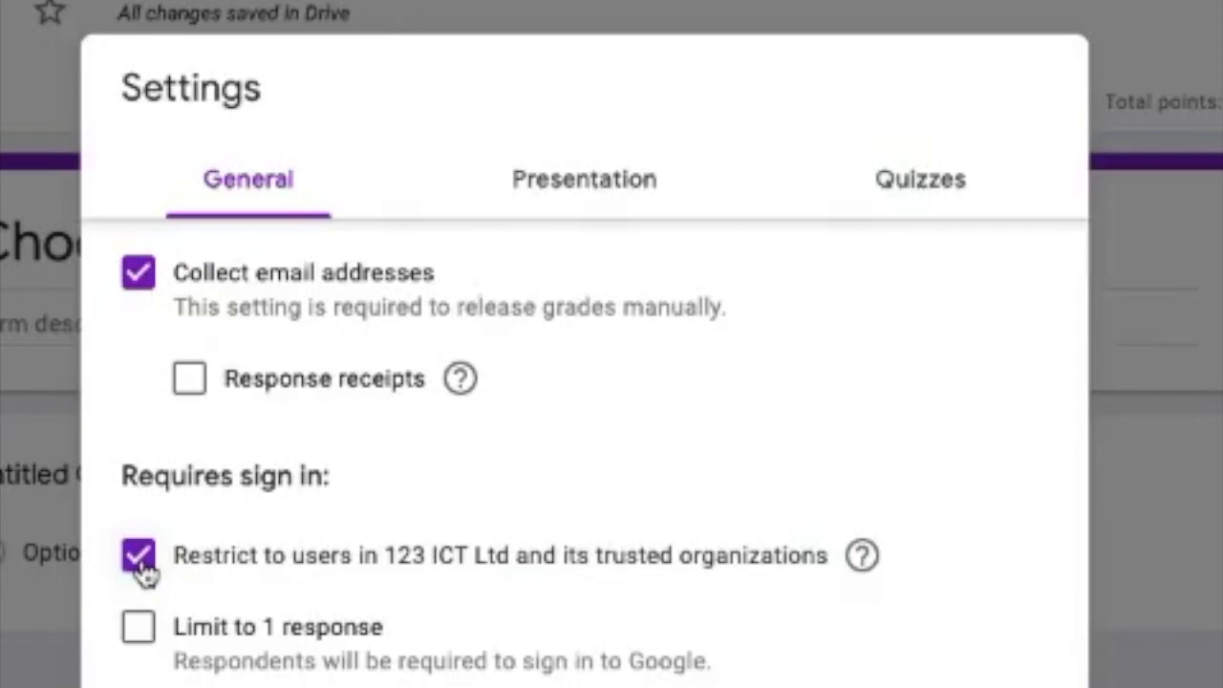
pyautogui.click(141, 638)
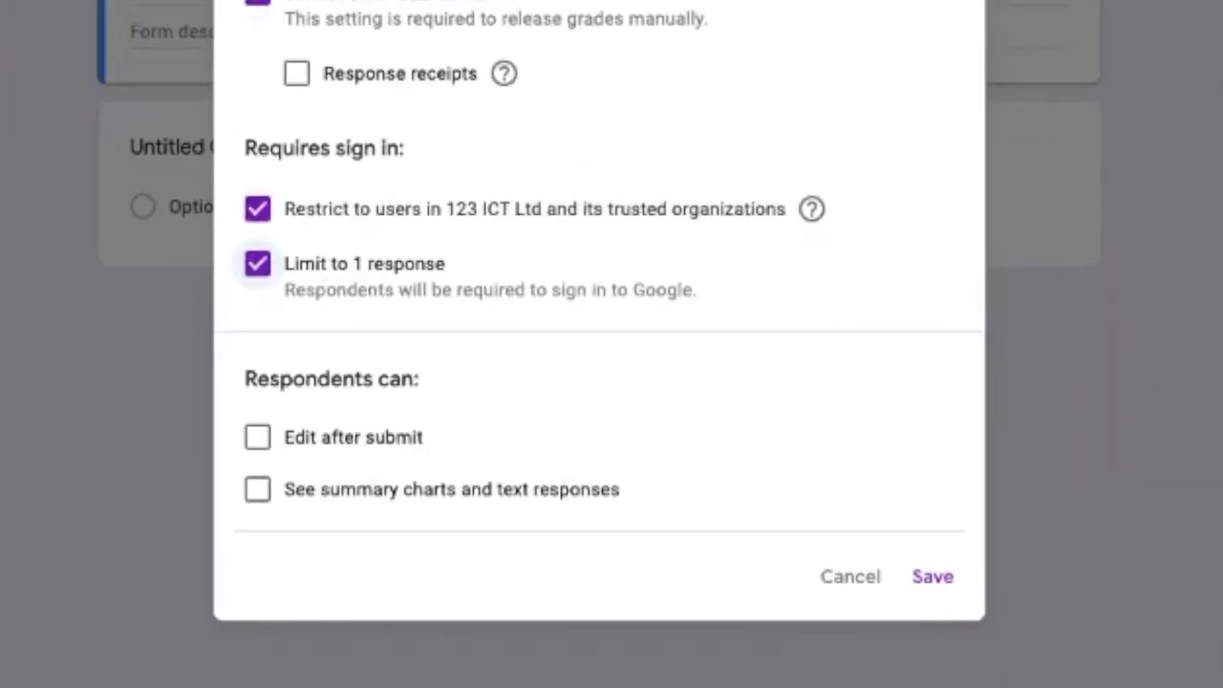
# Step: Review the presentation settings, including the confirmation message, and save the form's settings
pyautogui.click(621, 151)
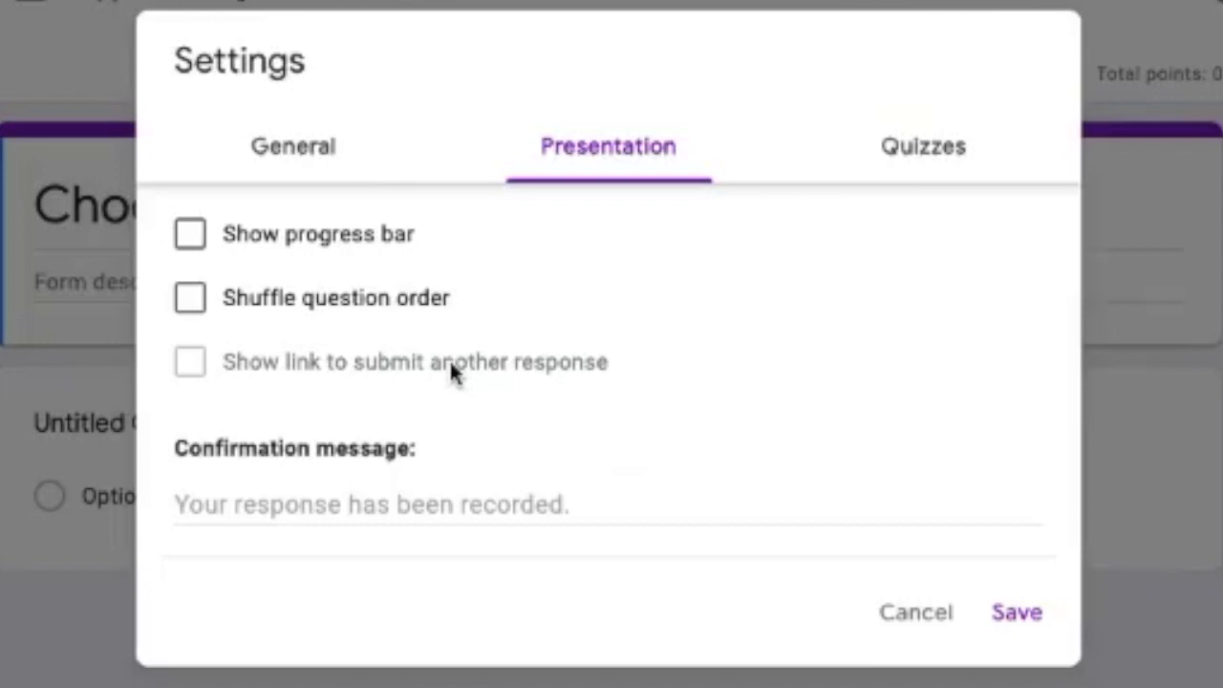
pyautogui.click(392, 504)
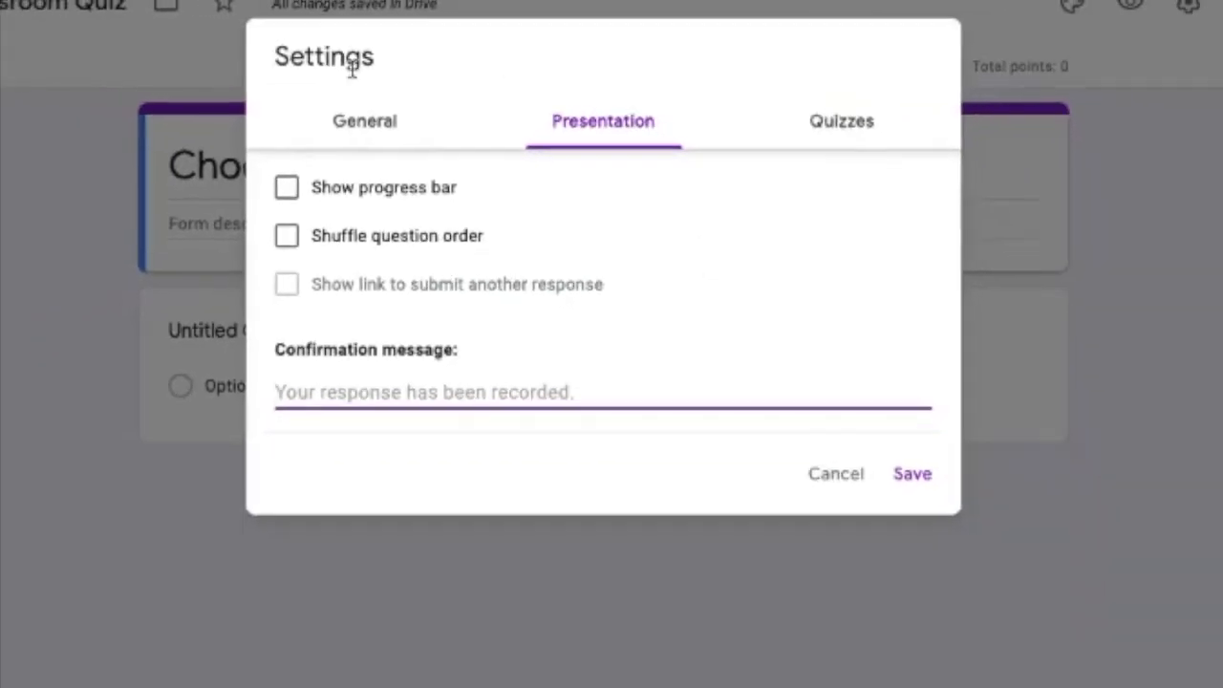
pyautogui.click(363, 122)
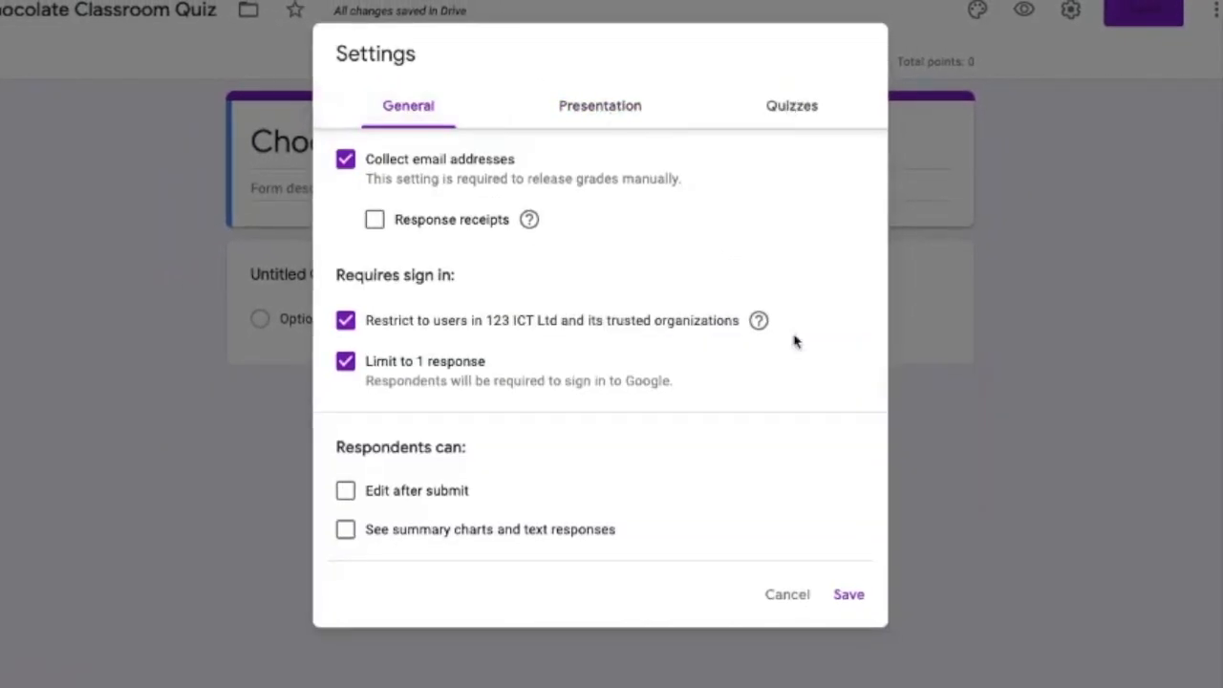
pyautogui.click(848, 595)
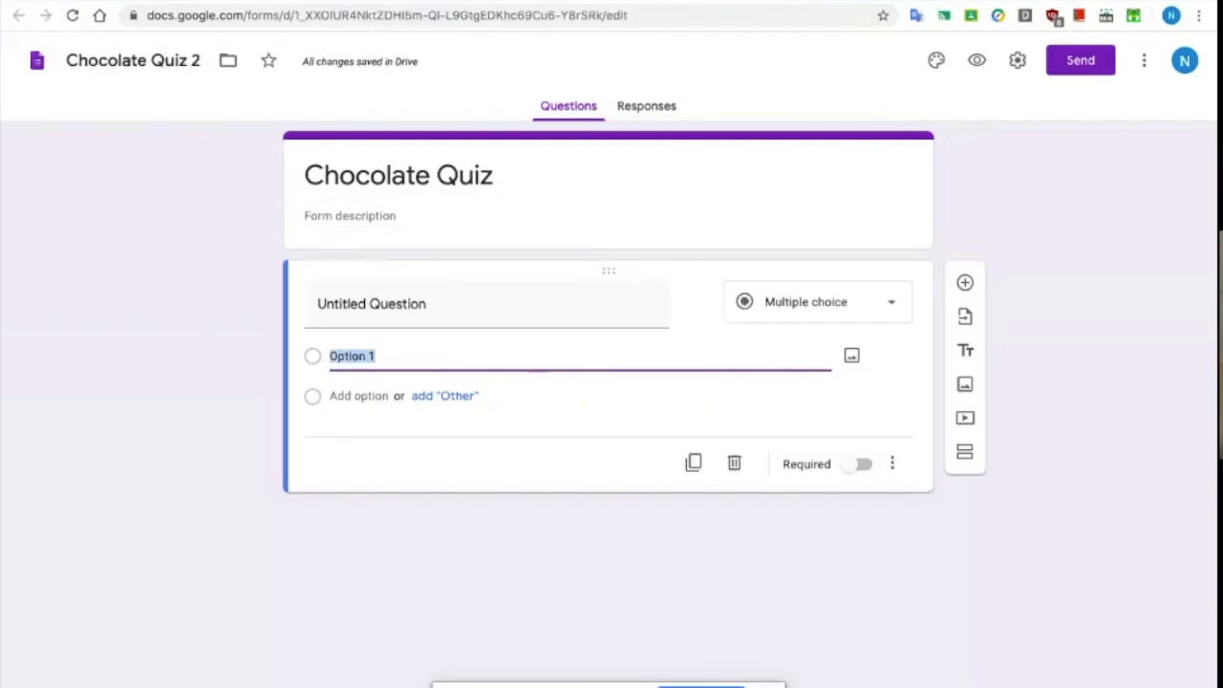
# Step: Make the Chocolate Quiz 2 form a quiz, with grades released later, after manual review
pyautogui.click(1017, 63)
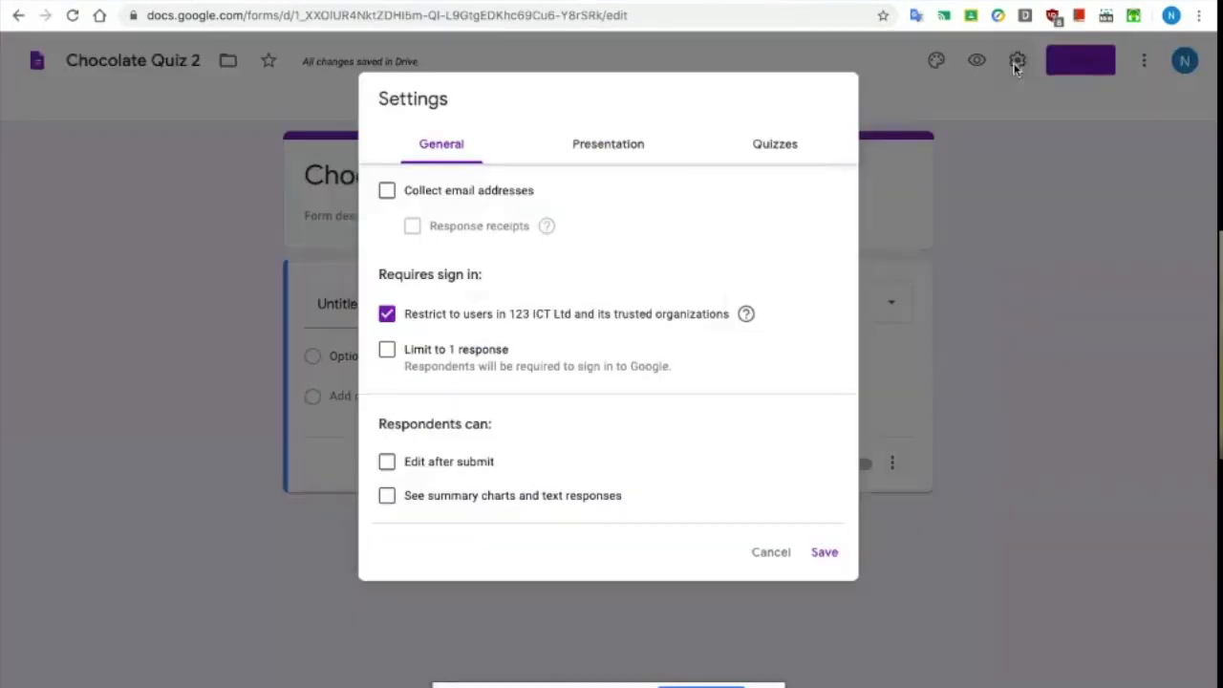
pyautogui.click(781, 154)
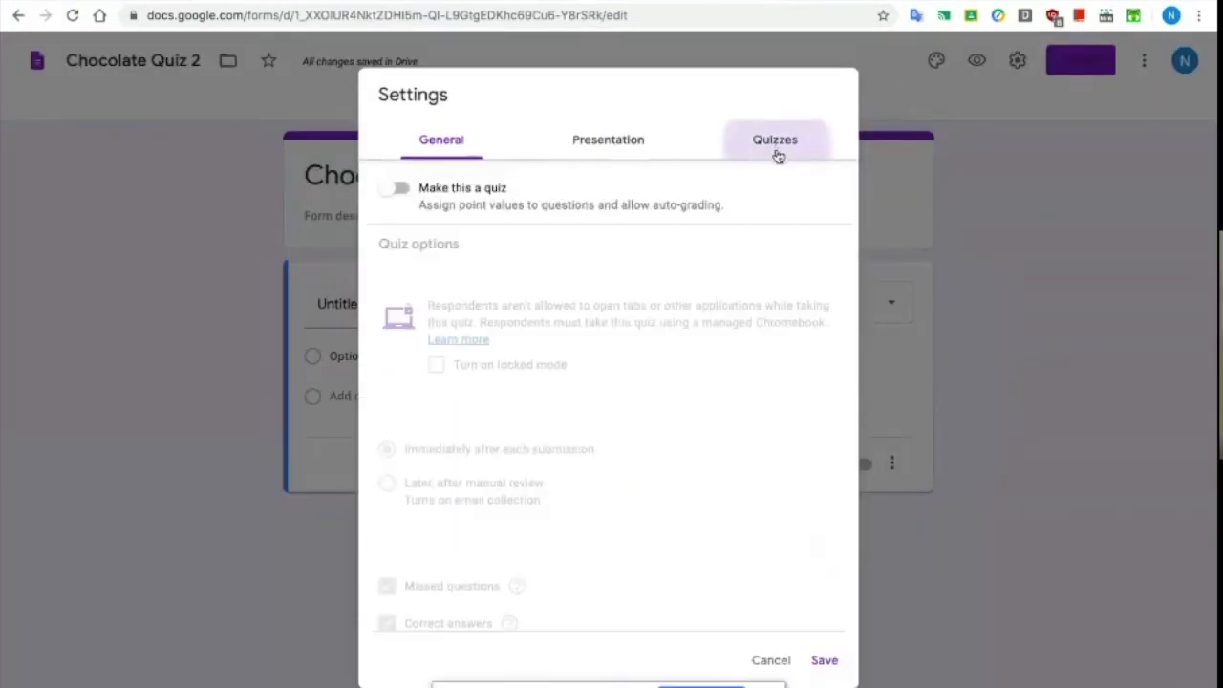
pyautogui.click(399, 191)
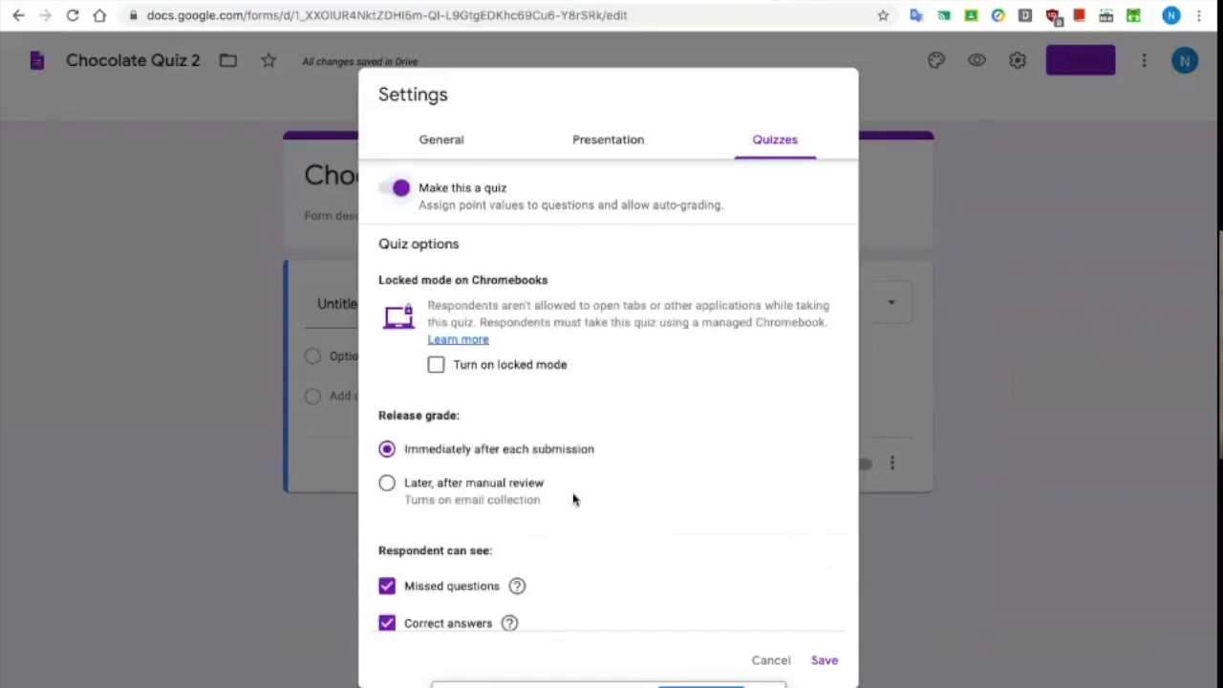
pyautogui.scroll(-2, 628, 526)
pyautogui.click(386, 406)
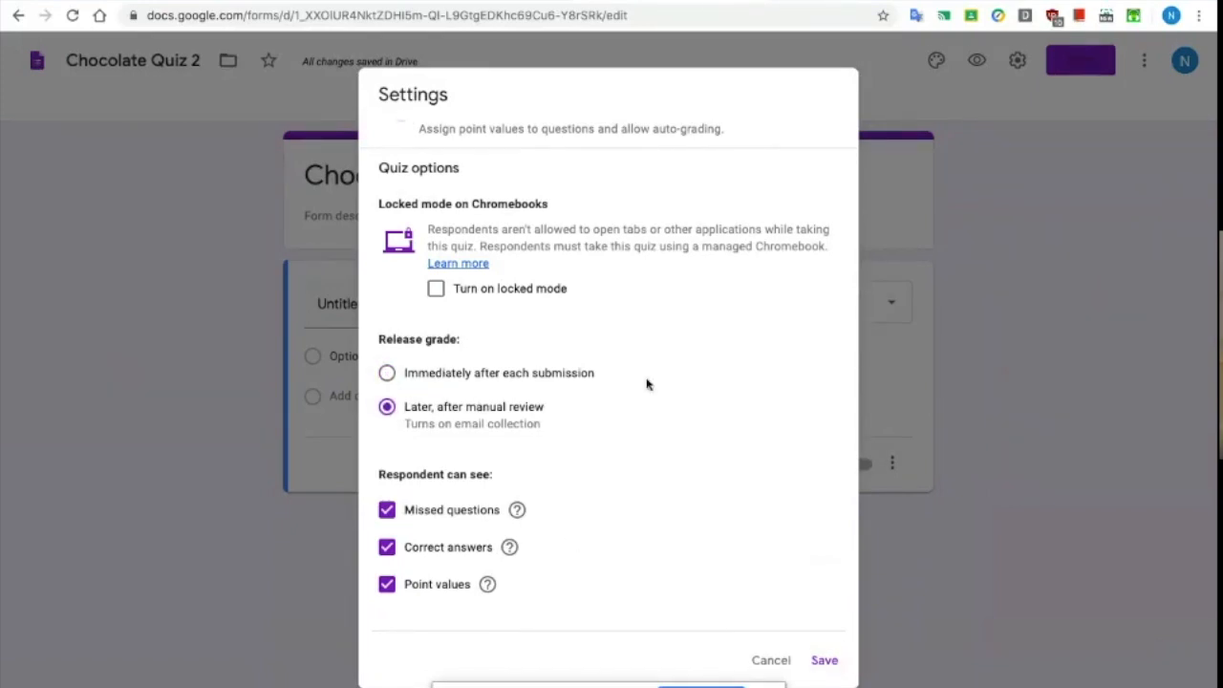
pyautogui.scroll(2, 646, 382)
# Step: Limit the Chocolate Quiz 2 form to 1 response, check its presentation settings and save the settings
pyautogui.click(467, 144)
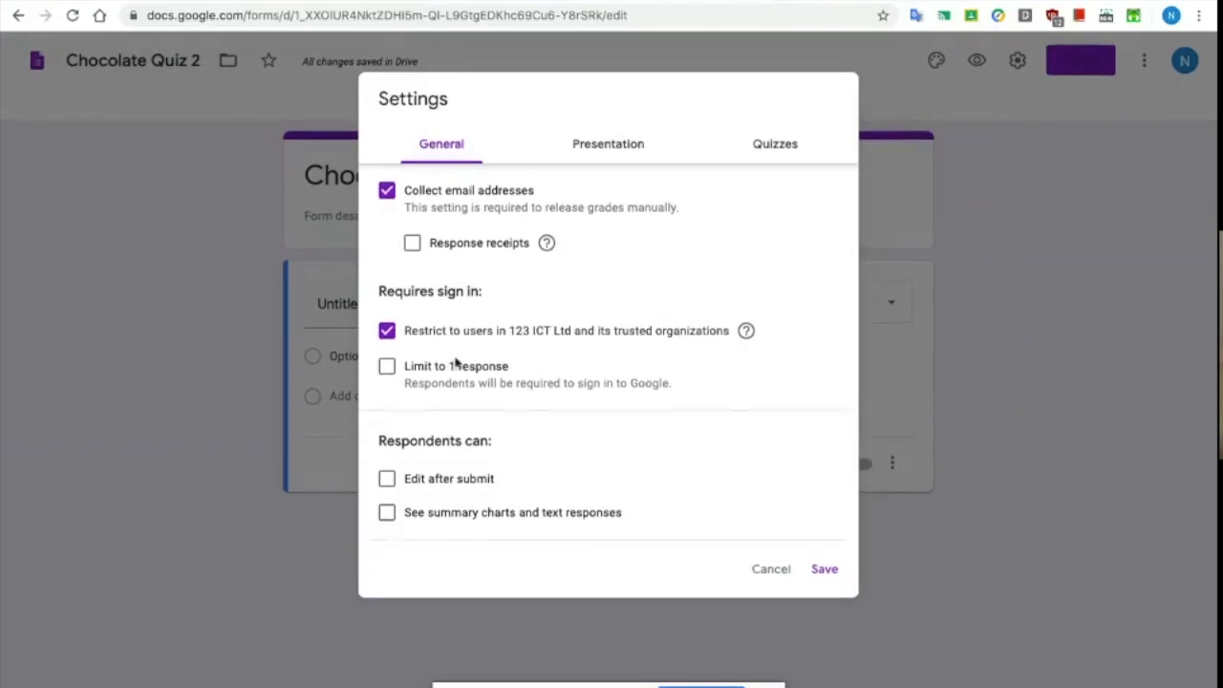
pyautogui.click(386, 367)
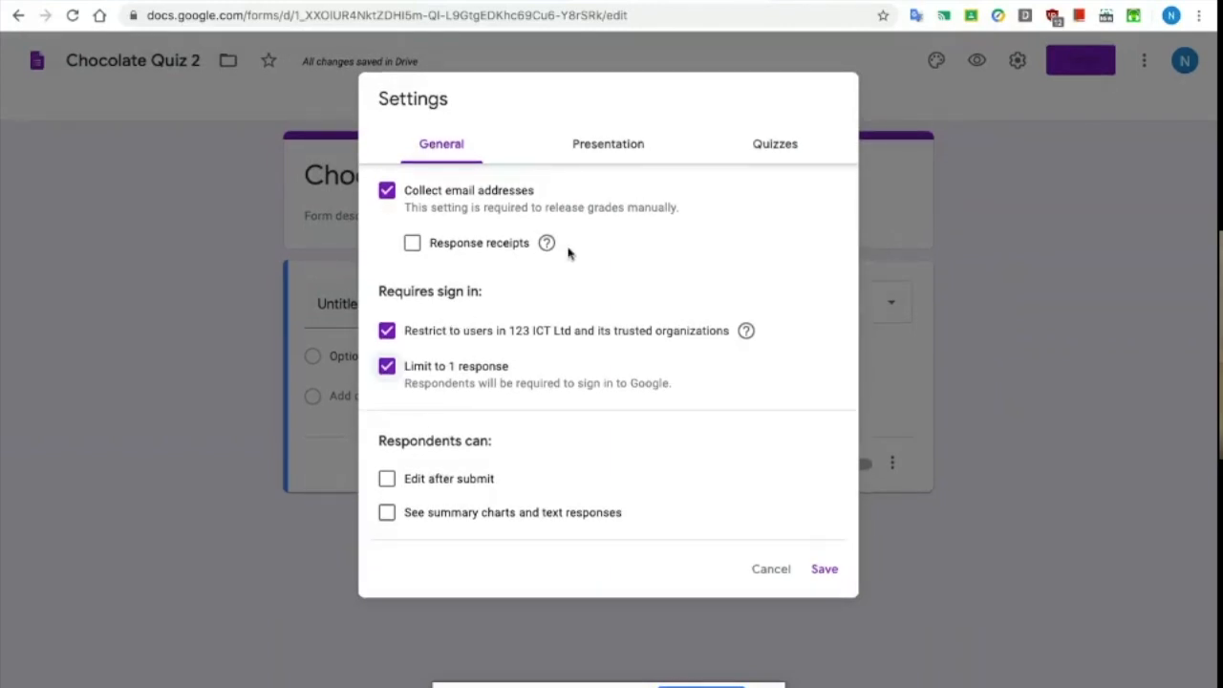
pyautogui.click(595, 155)
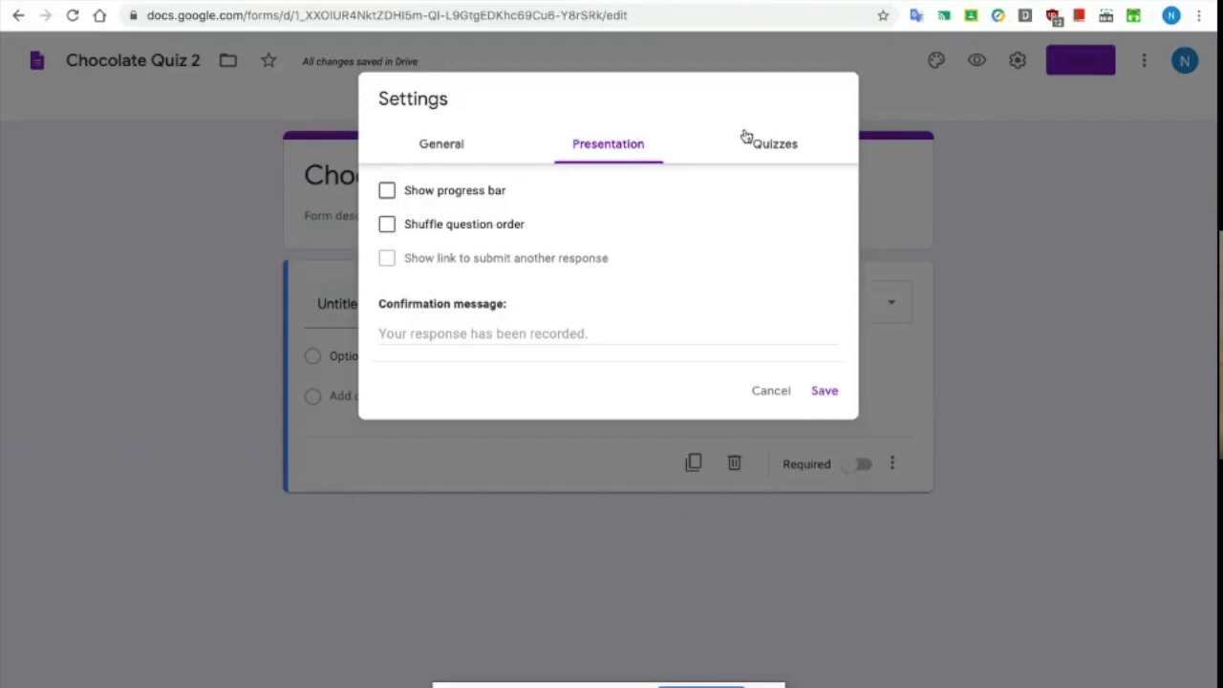
pyautogui.click(825, 392)
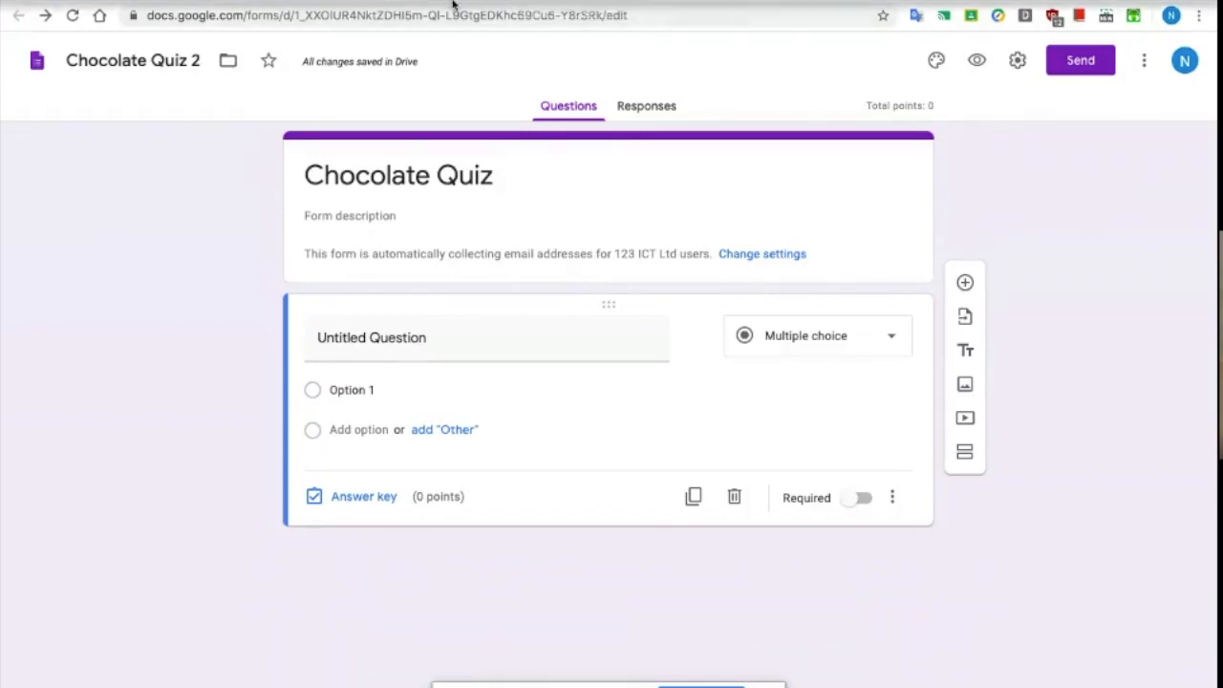
# Step: Return to the Chocolate Classroom Quiz form and title its first question "What is the main ingredient for chocolate?"
pyautogui.moveTo(465, 13)
pyautogui.click(332, 25)
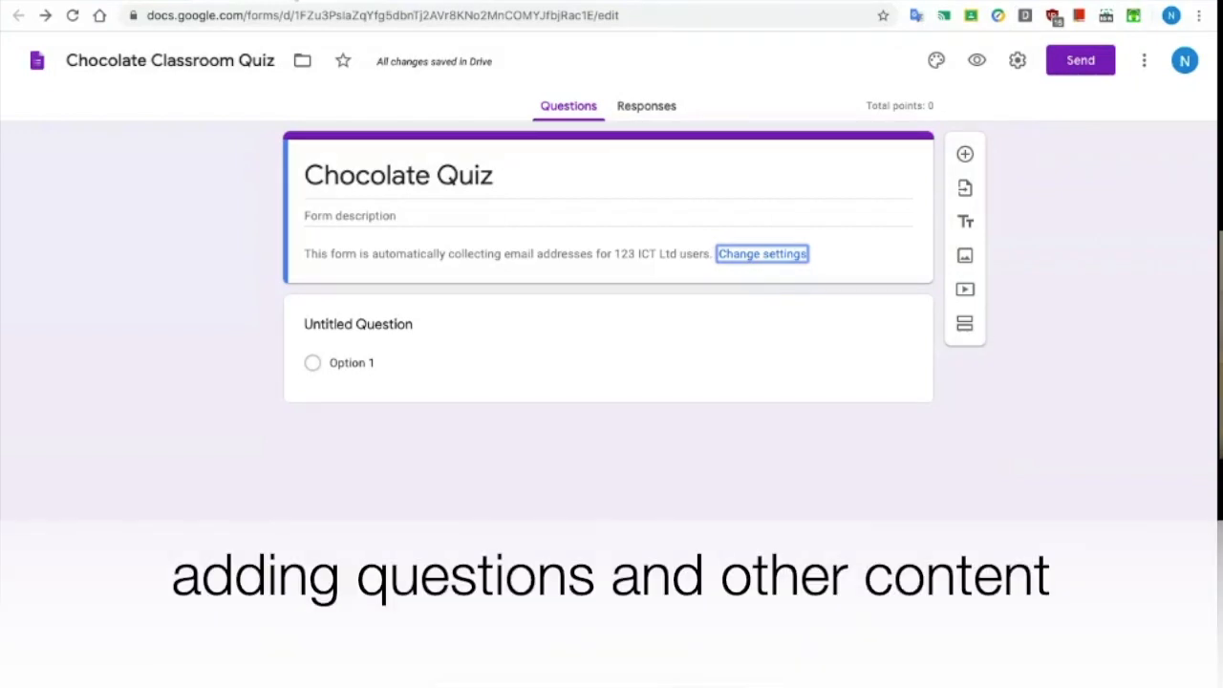
pyautogui.click(365, 214)
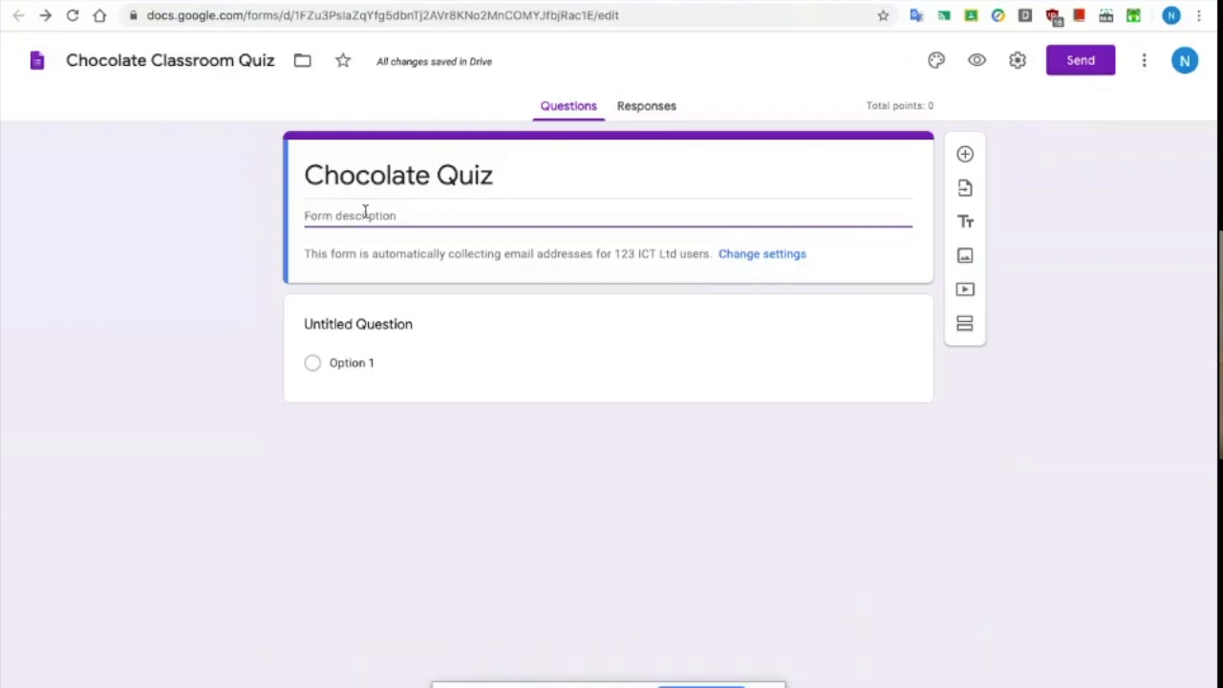
pyautogui.click(397, 327)
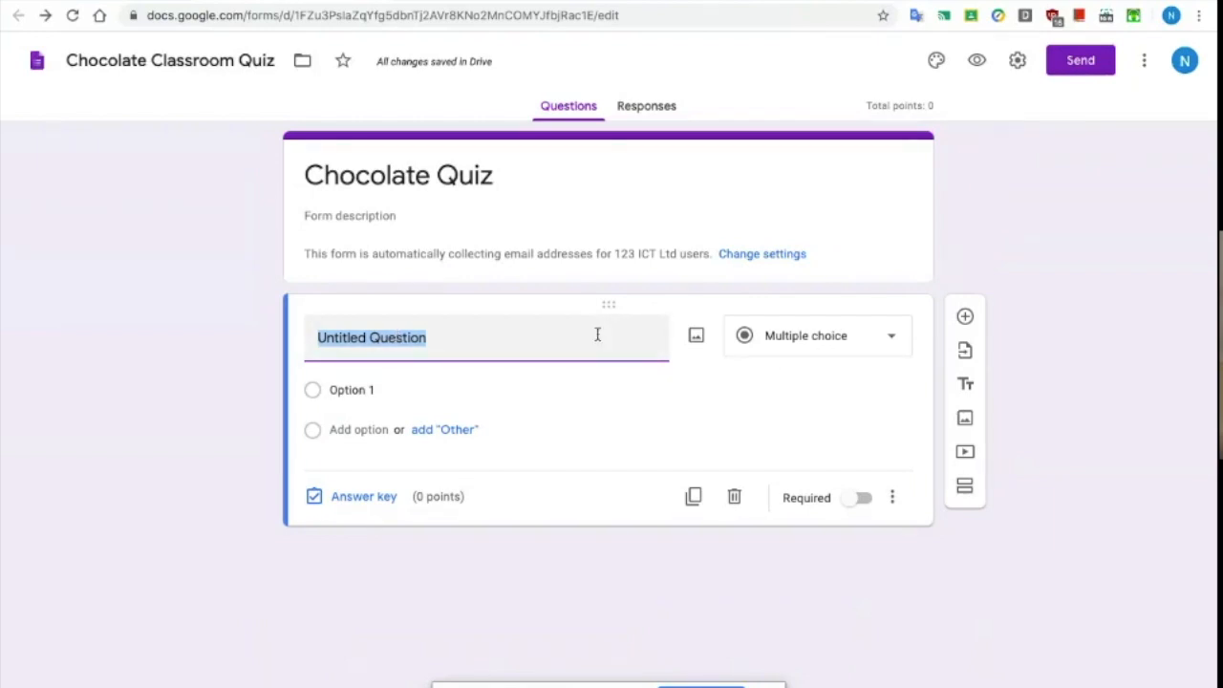
pyautogui.write('What is th')
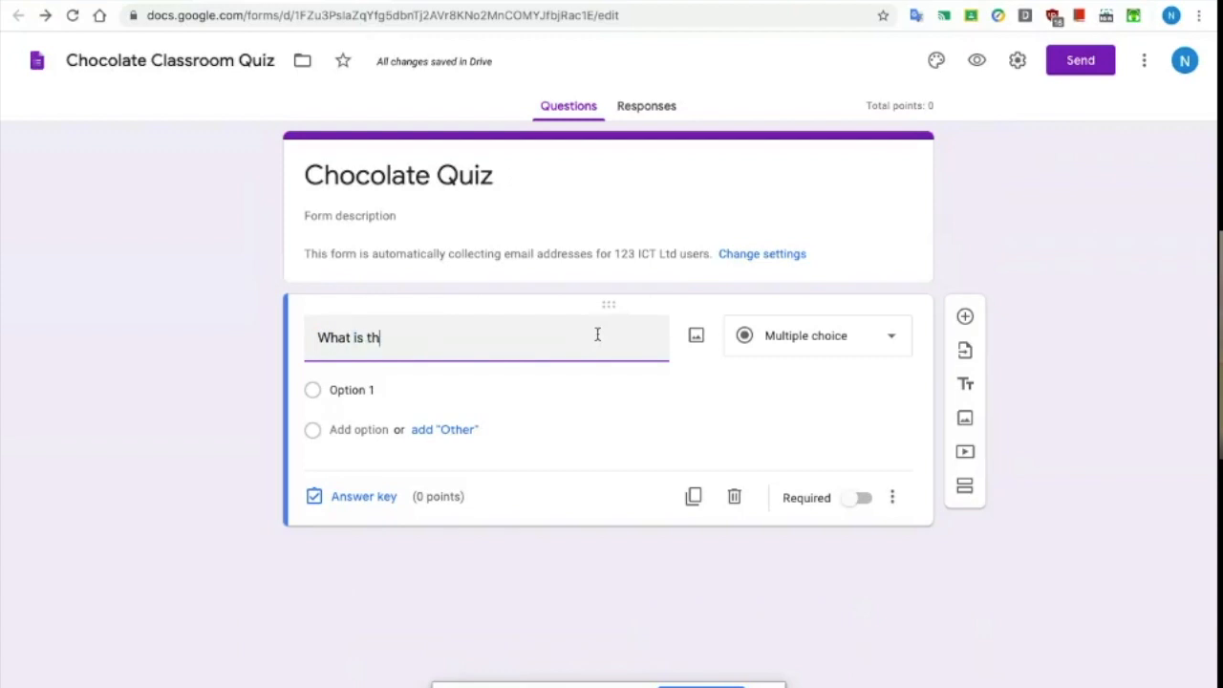
pyautogui.write('e main ingre')
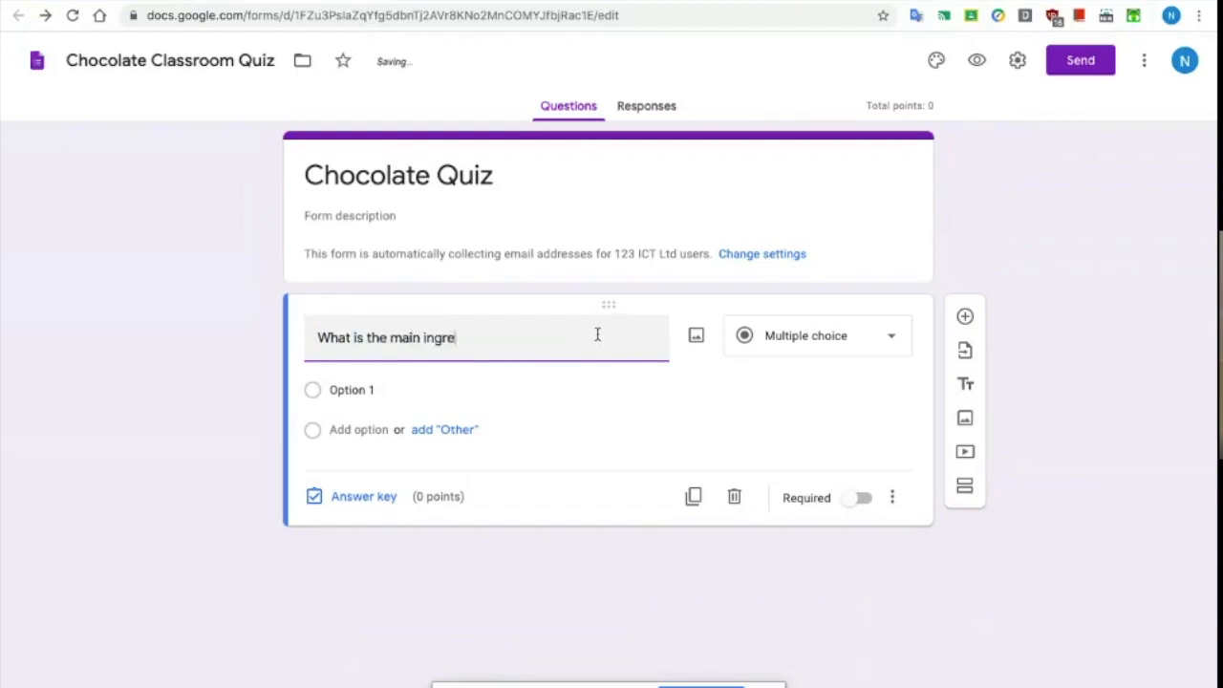
pyautogui.write('diat')
pyautogui.press('BackSpace')
pyautogui.write('nt for chocolate?')
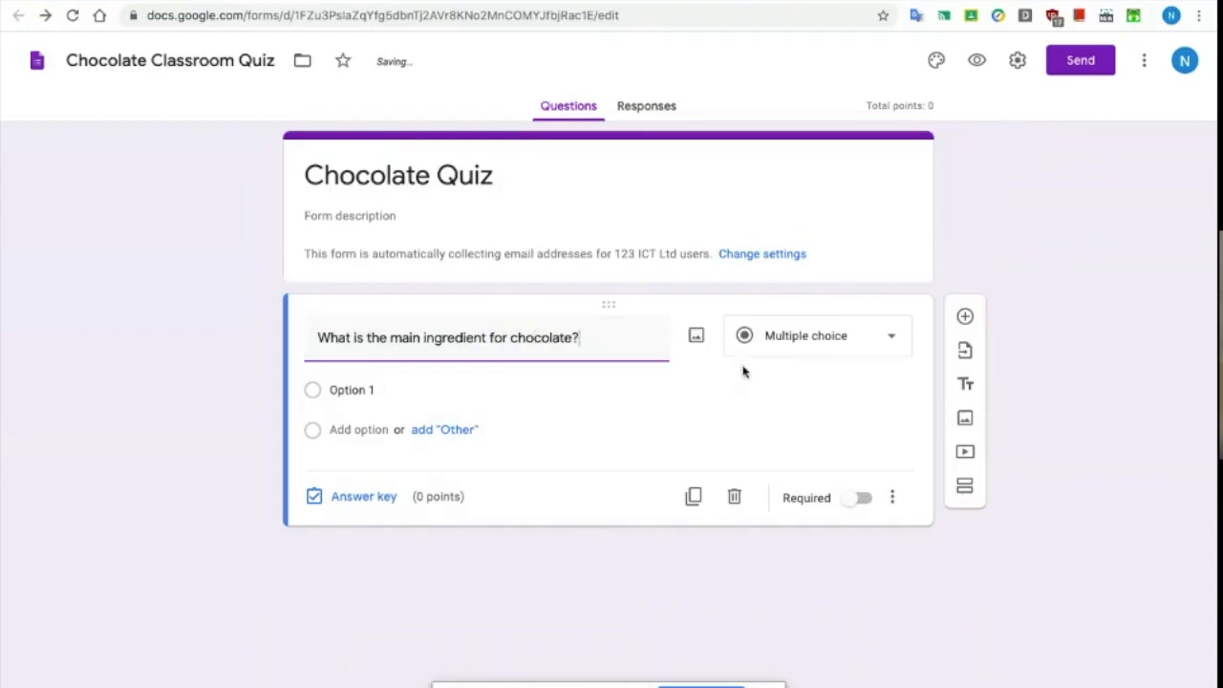
# Step: Give the main ingredient question the answer options Sugar, Milk, Water and Cocoa
pyautogui.click(364, 386)
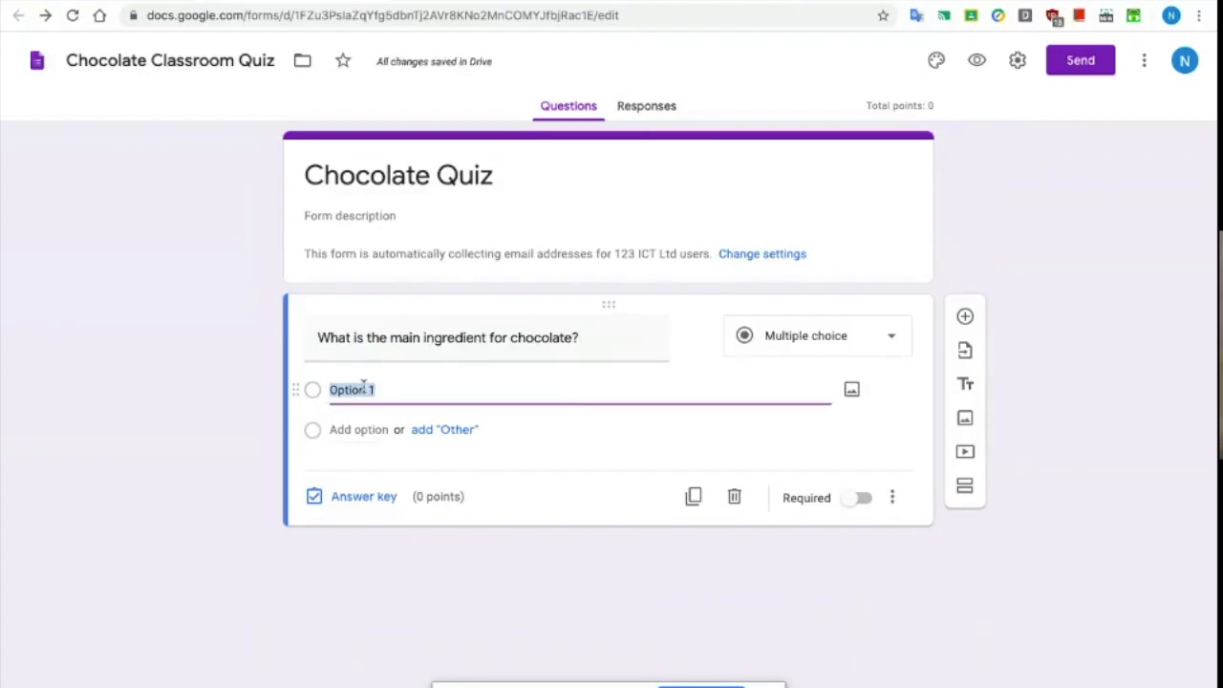
pyautogui.write('Sugar')
pyautogui.press('Return')
pyautogui.write('Milk')
pyautogui.press('Return')
pyautogui.write('Water')
pyautogui.press('Return')
pyautogui.write('Cocoa')
pyautogui.click(929, 588)
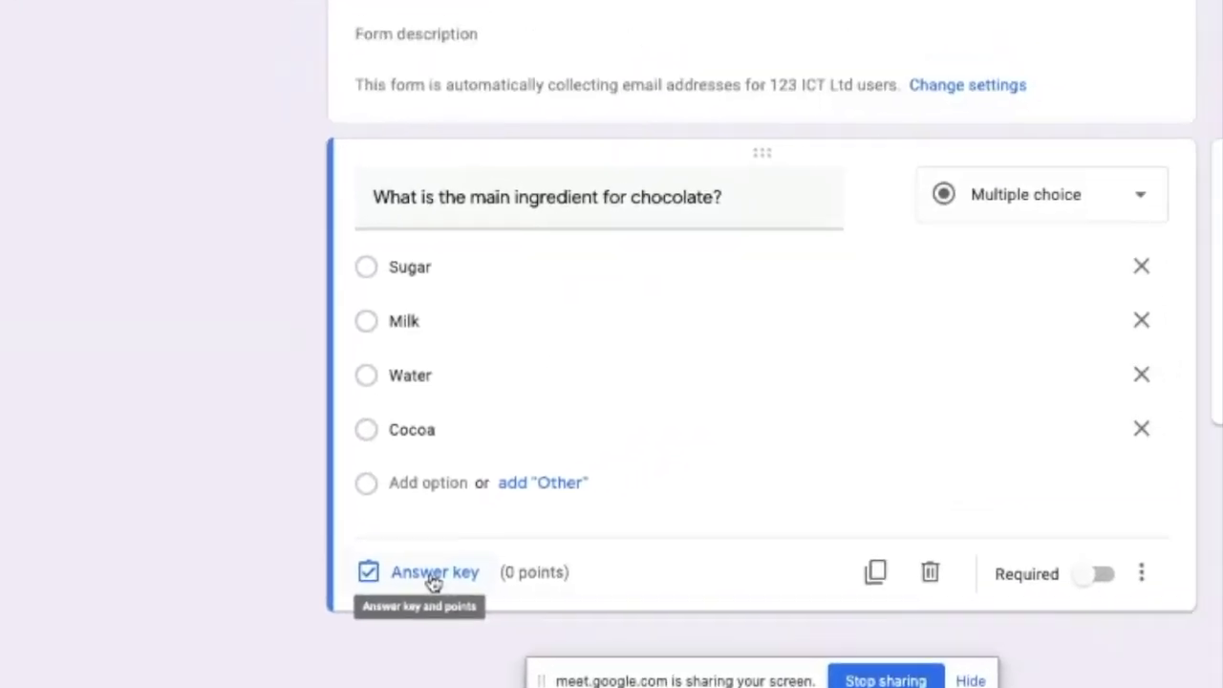
# Step: In the question's answer key, mark Cocoa as the correct answer and set its value to 1 point
pyautogui.click(433, 576)
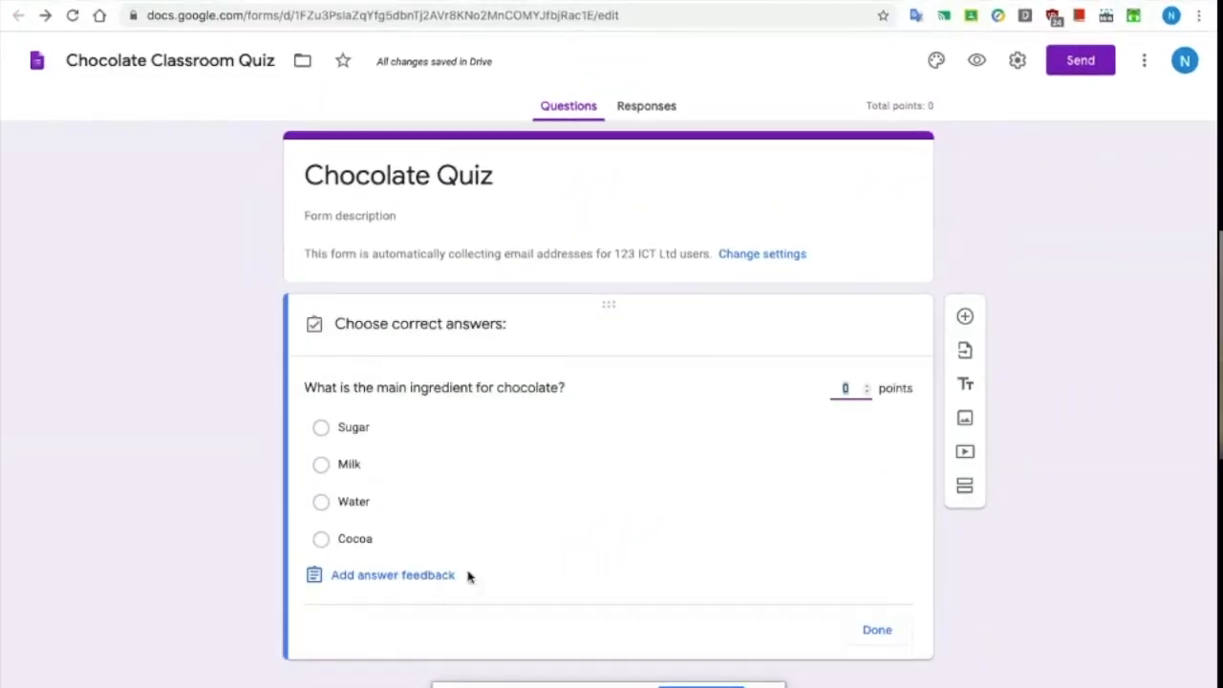
pyautogui.click(322, 538)
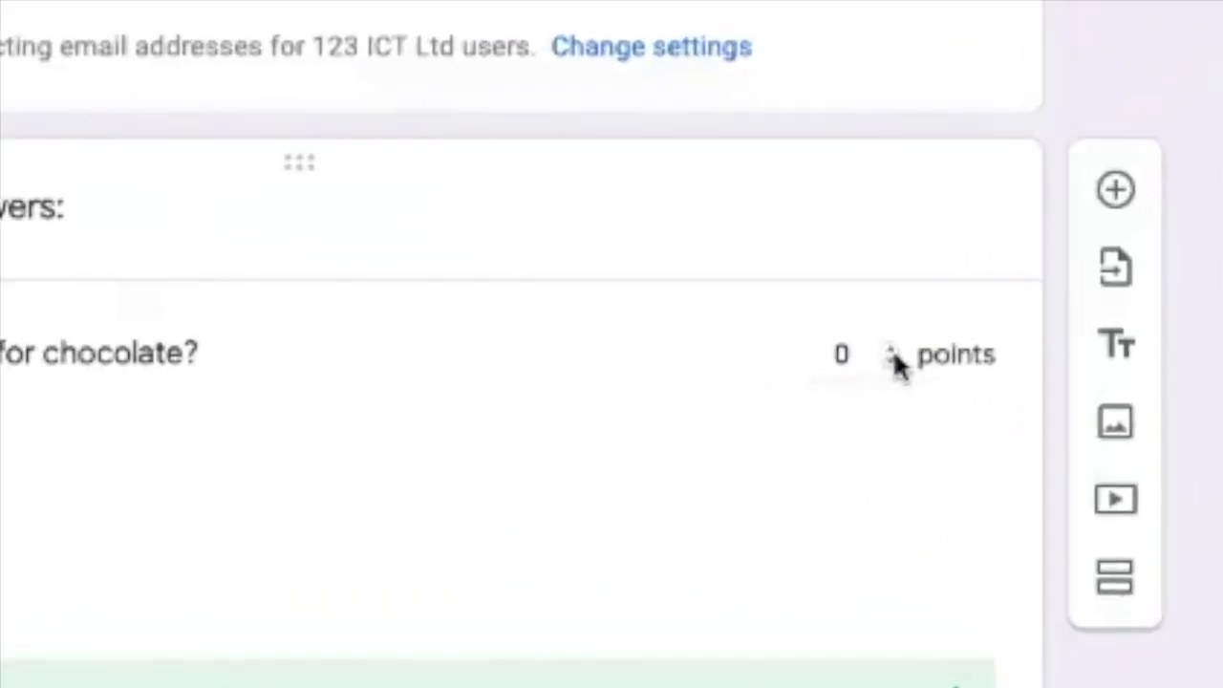
pyautogui.click(867, 391)
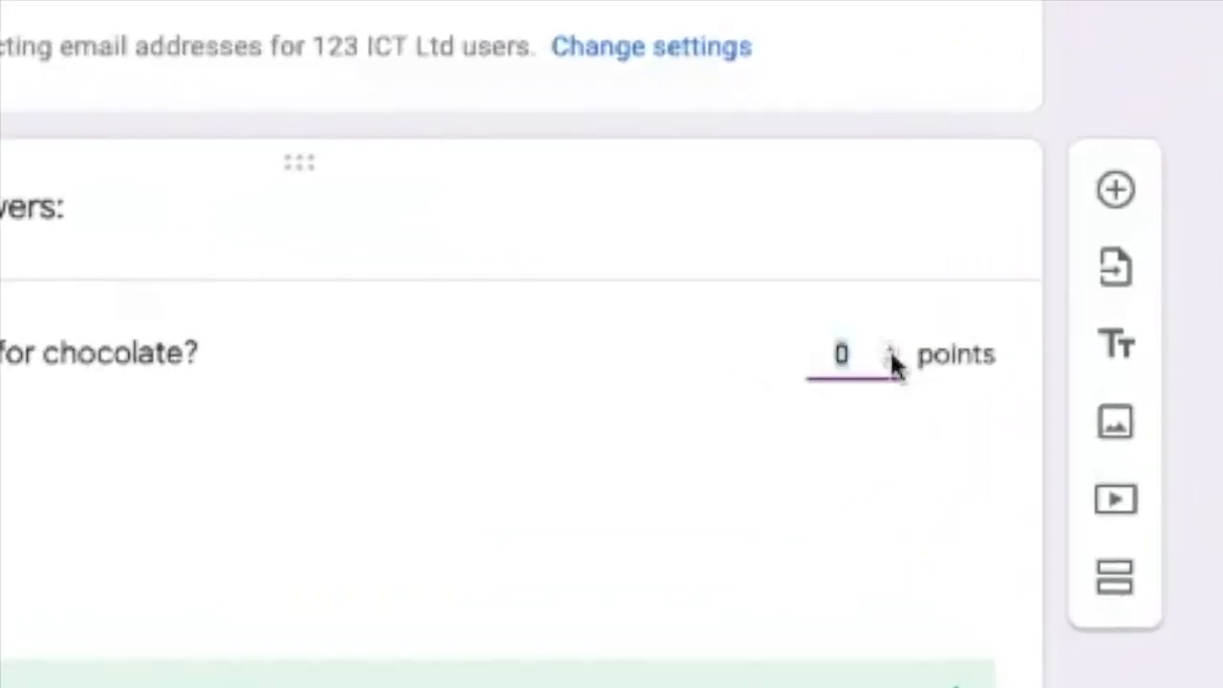
pyautogui.click(891, 350)
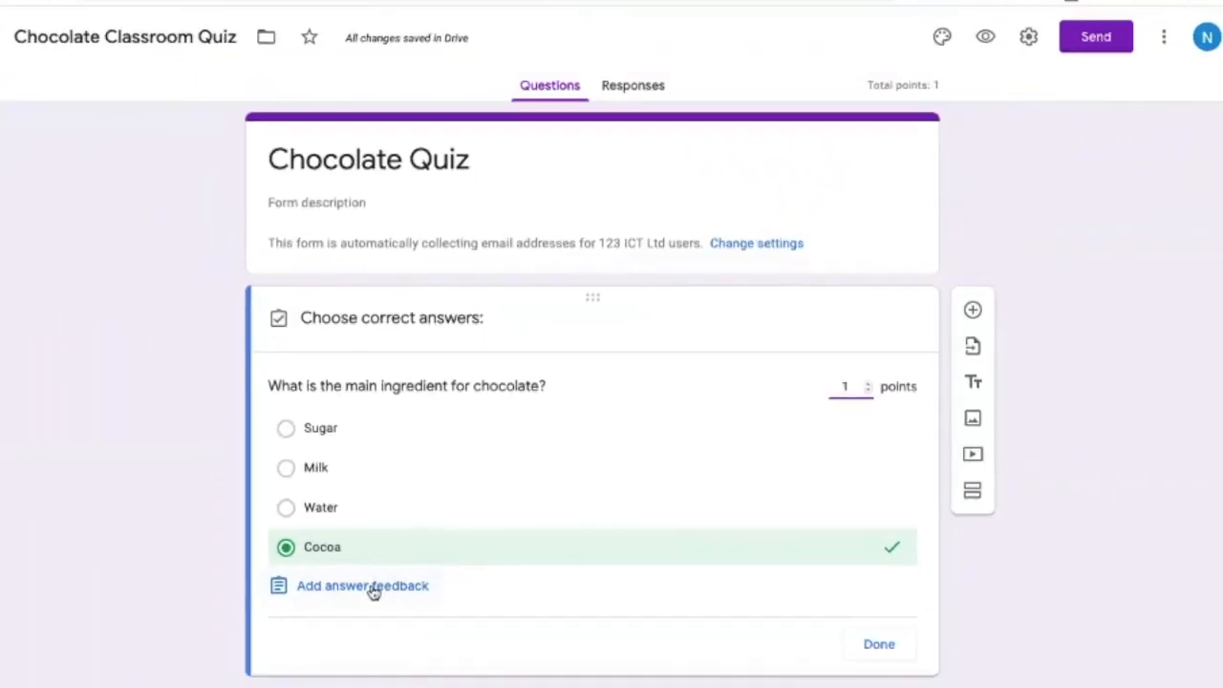
# Step: Look at the question's feedback options for incorrect and correct answers, leaving them without adding feedback
pyautogui.click(247, 630)
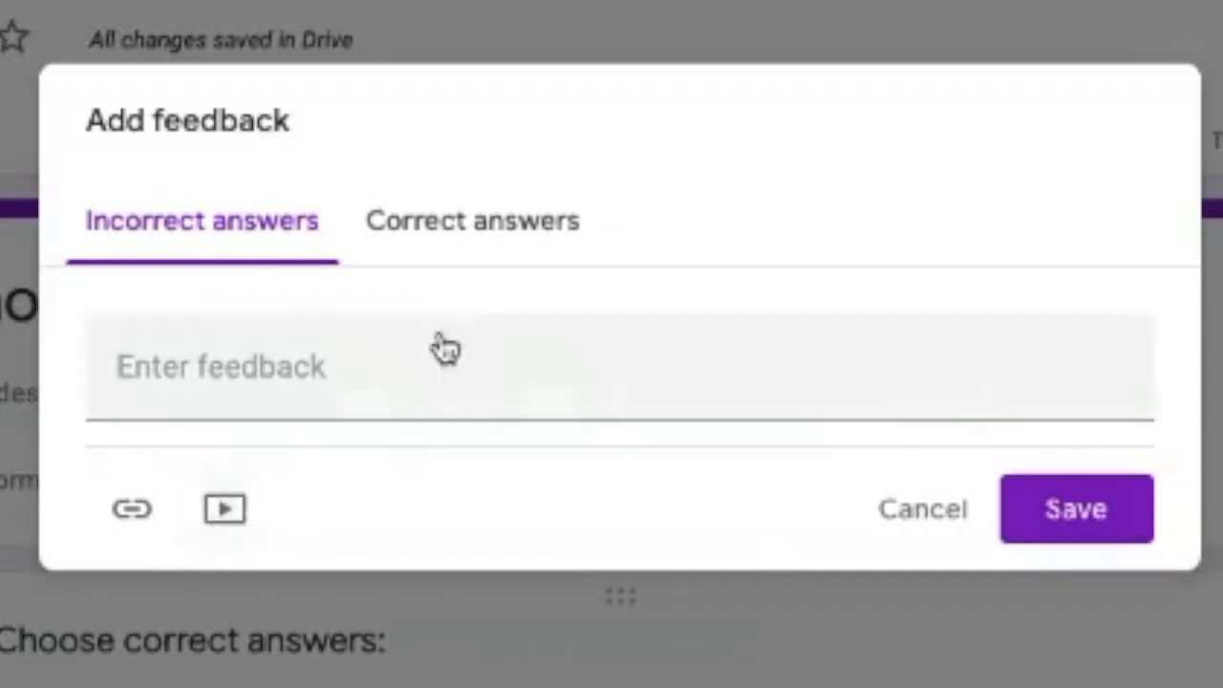
pyautogui.click(525, 230)
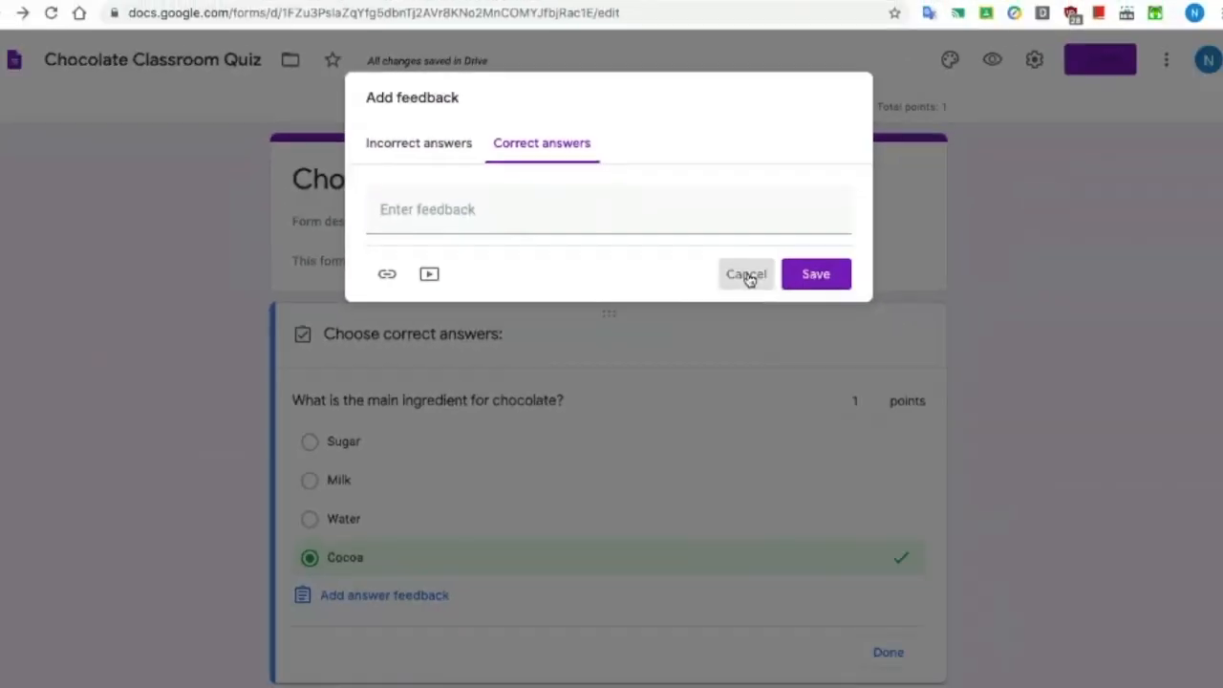
pyautogui.click(909, 490)
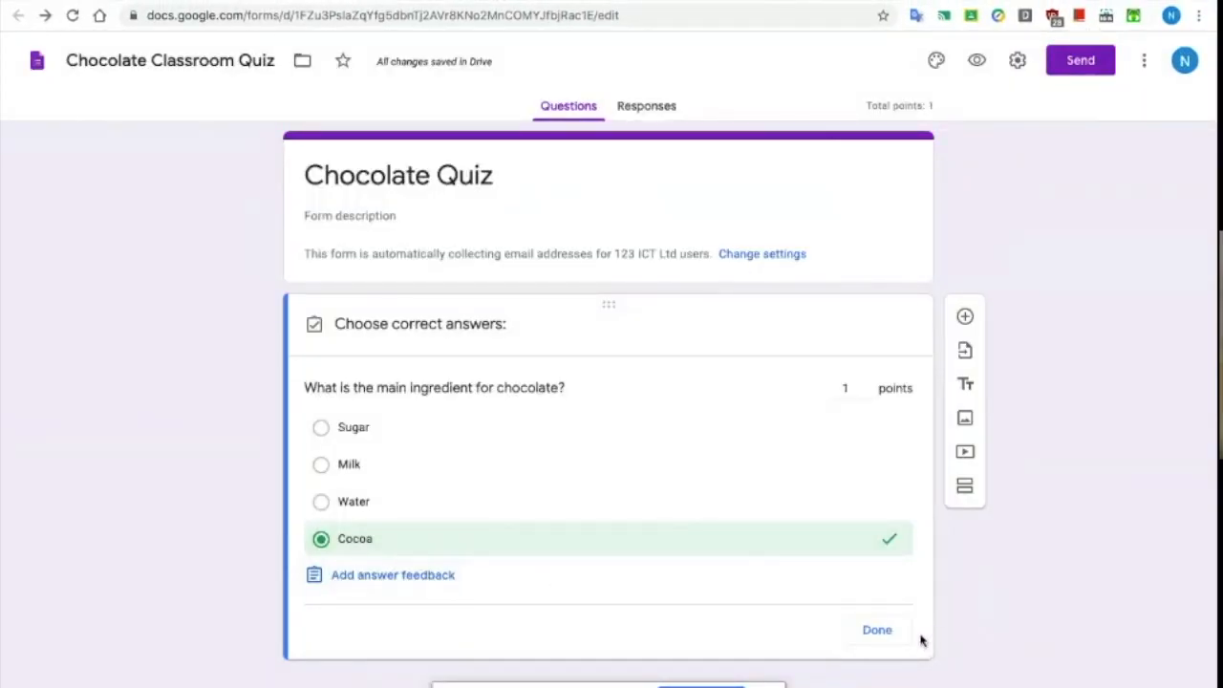
# Step: Close the answer key, add a second question of the Short answer type, and set its value to 1 point
pyautogui.click(881, 632)
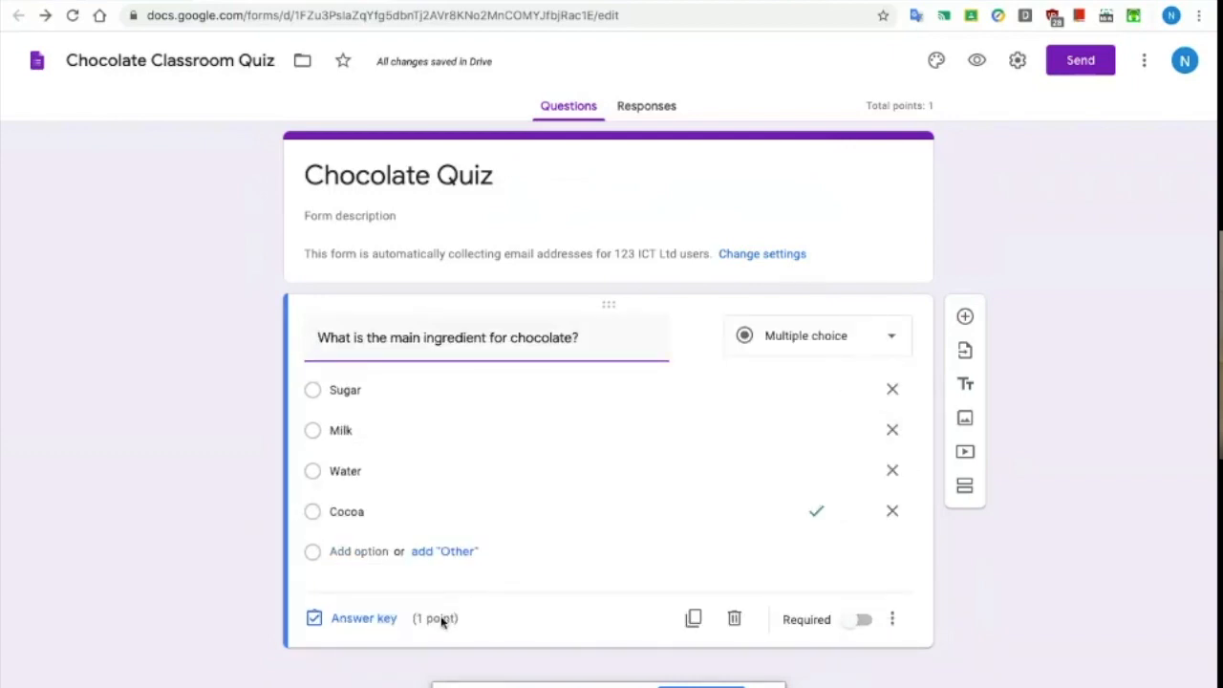
pyautogui.click(966, 319)
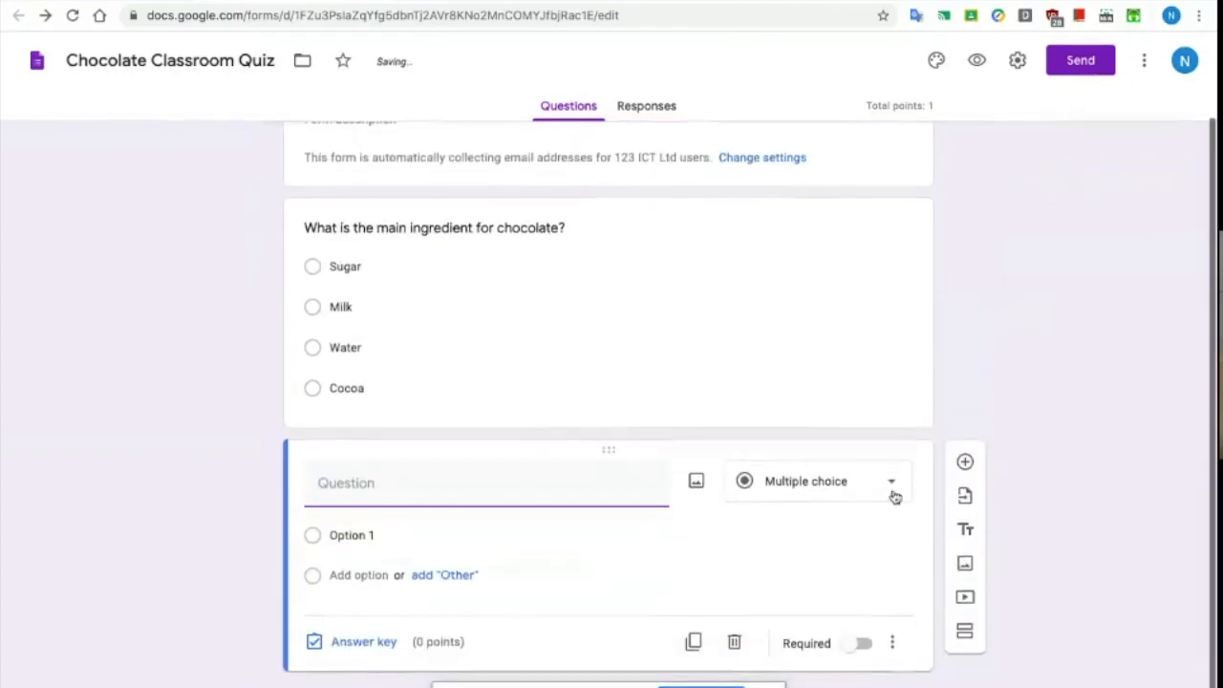
pyautogui.click(889, 486)
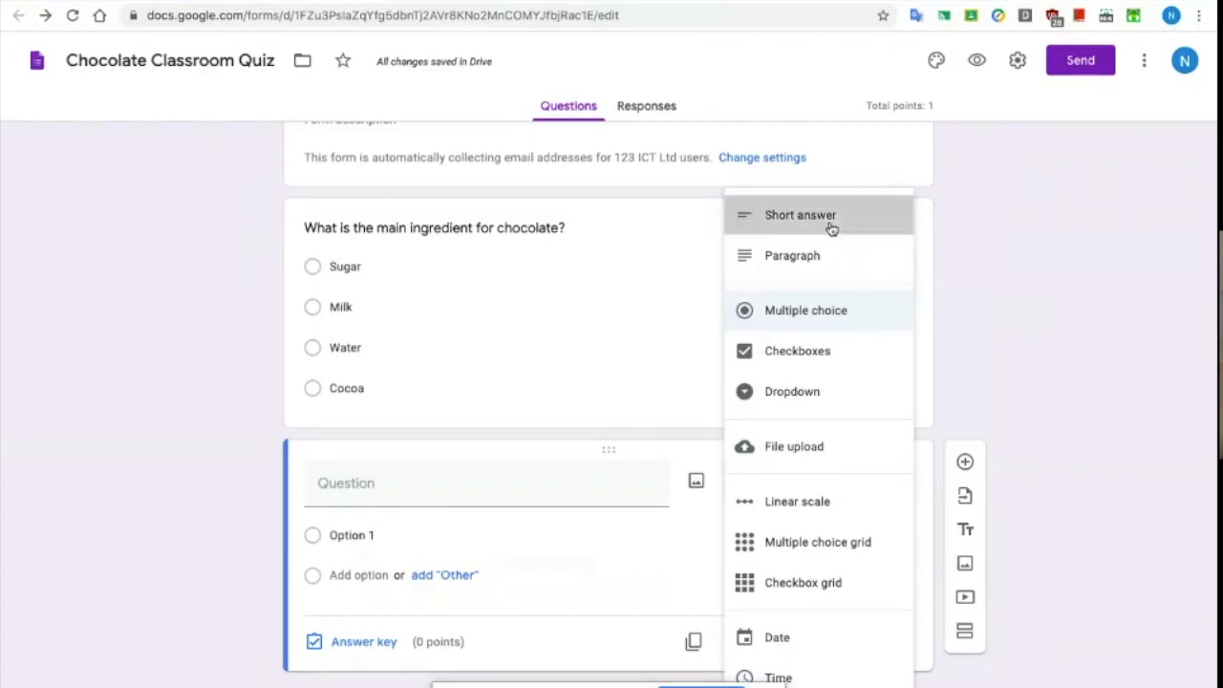
pyautogui.click(799, 216)
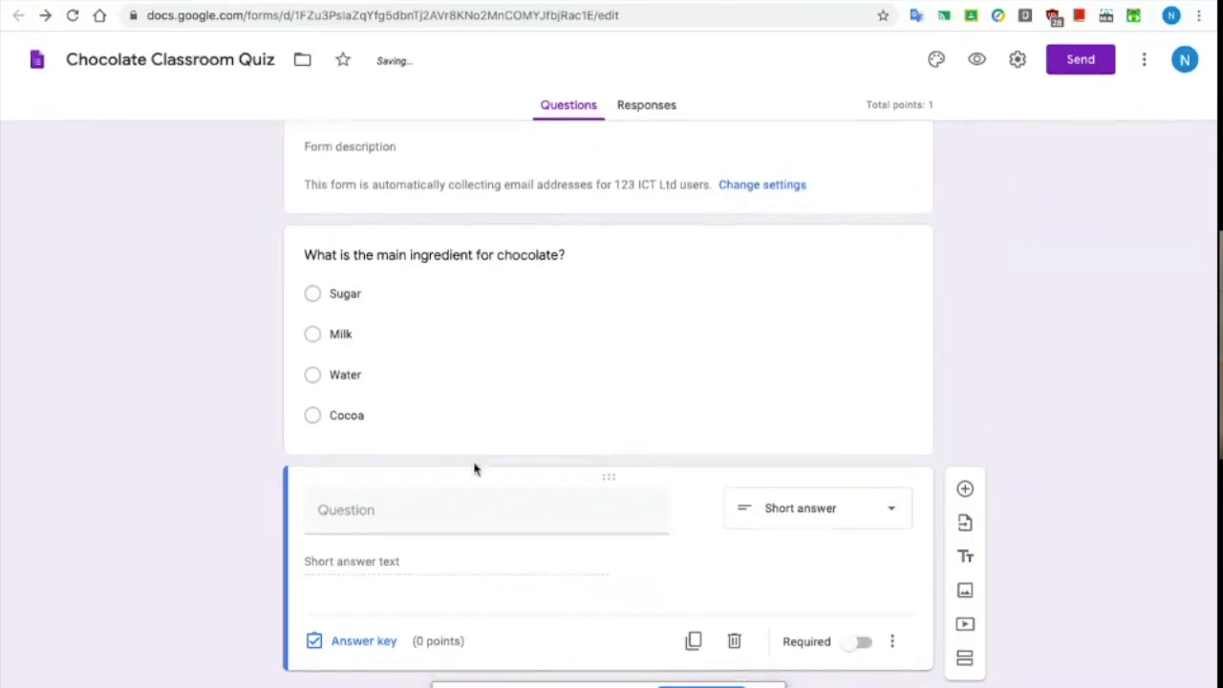
pyautogui.click(369, 642)
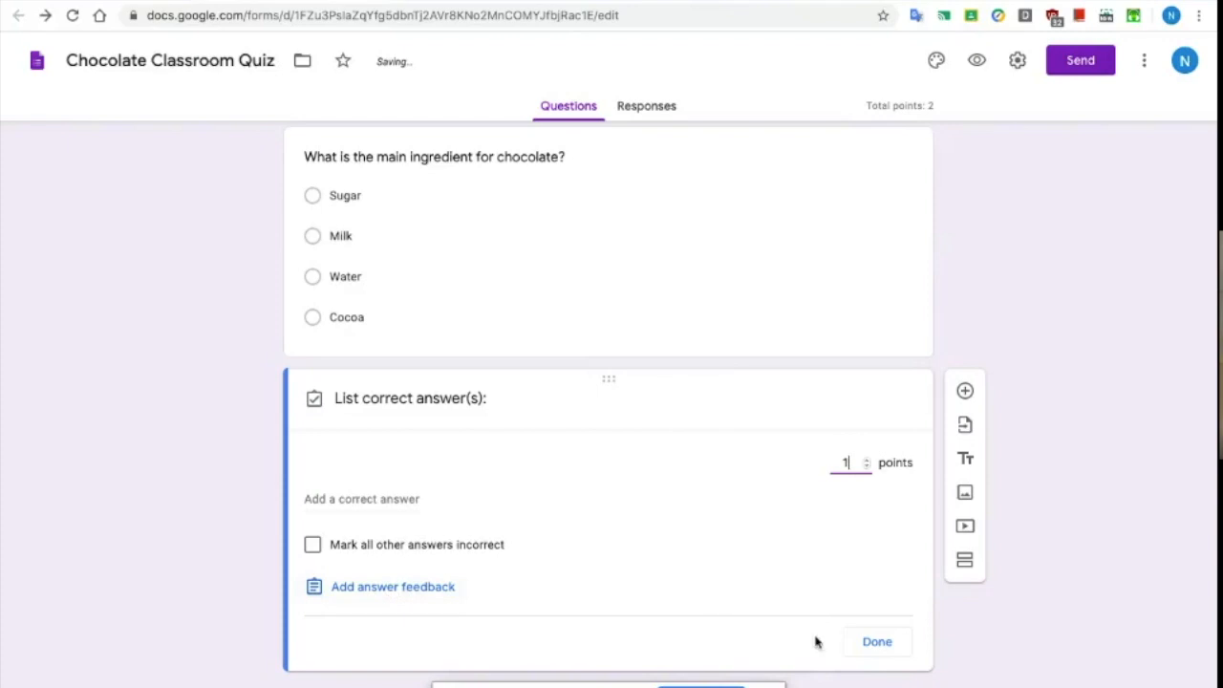
pyautogui.click(864, 647)
# Step: Try the Paragraph and Multiple choice types on the untitled second question
pyautogui.click(378, 514)
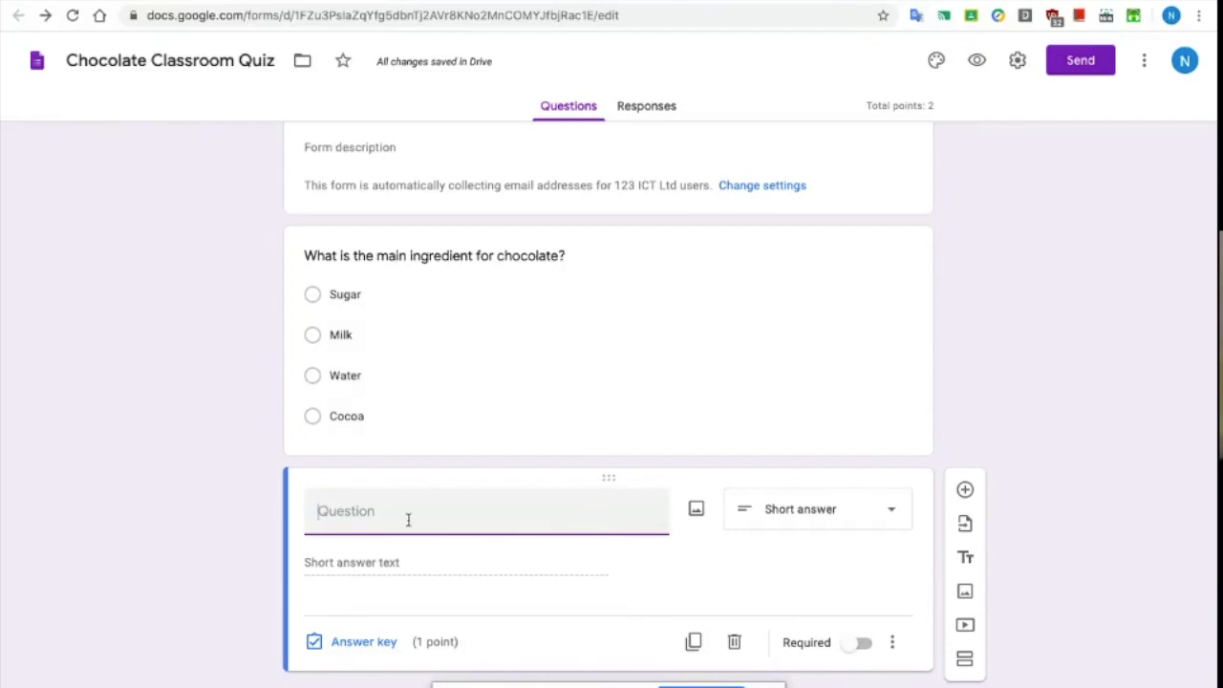
pyautogui.click(896, 515)
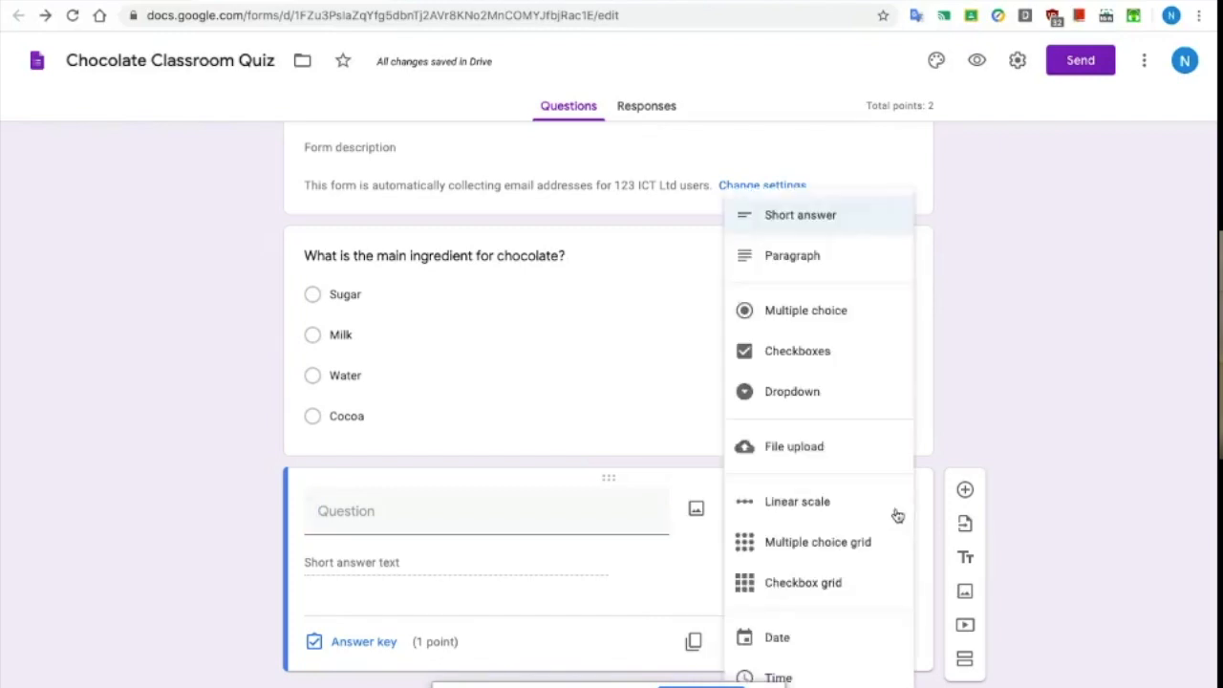
pyautogui.click(820, 258)
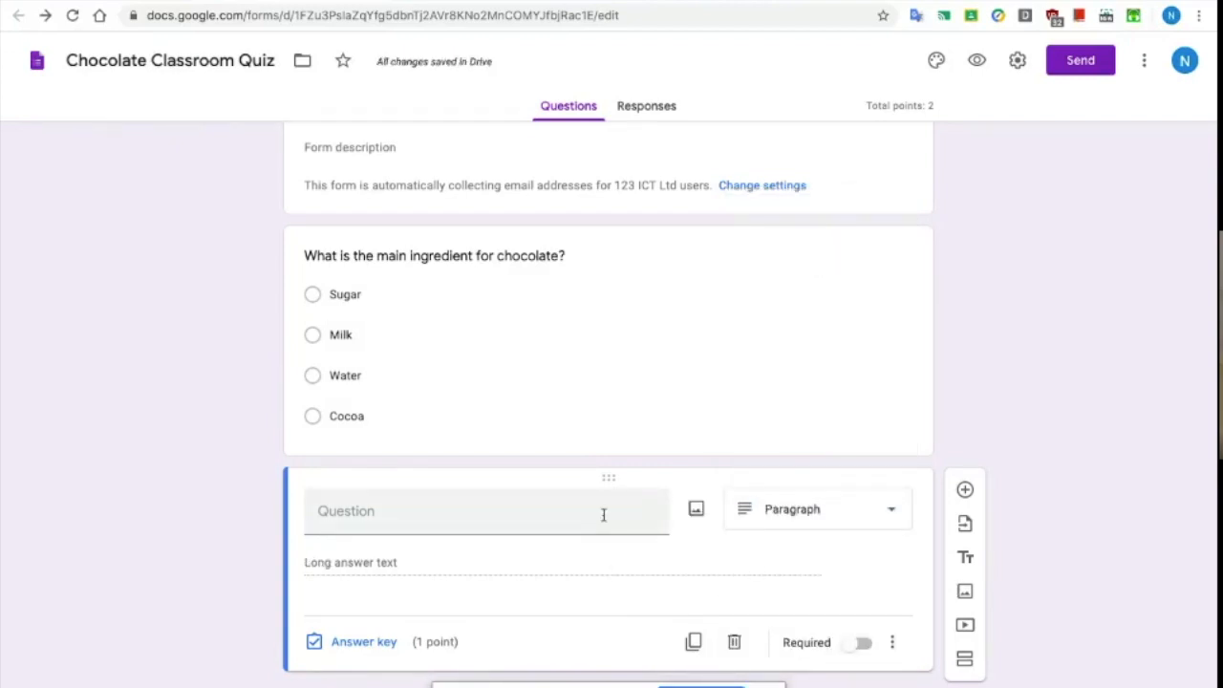
pyautogui.click(891, 524)
pyautogui.click(833, 325)
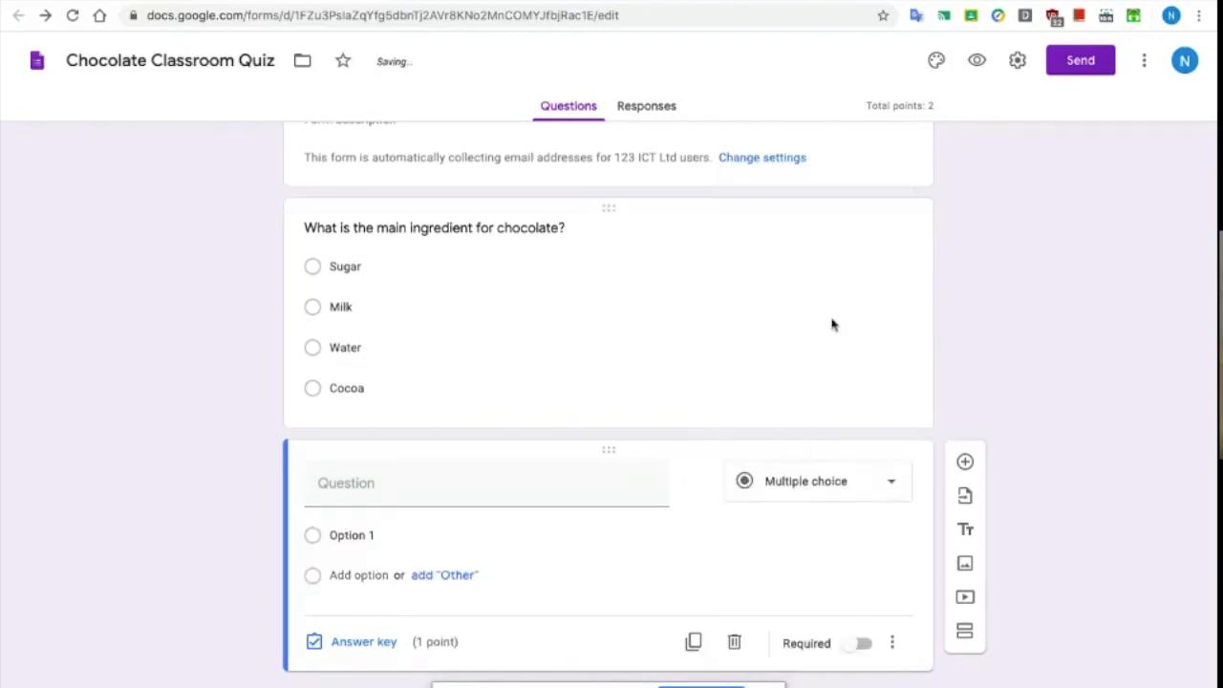
# Step: Set the second question's type to Checkboxes and title it "What is in chocolate?"
pyautogui.click(850, 482)
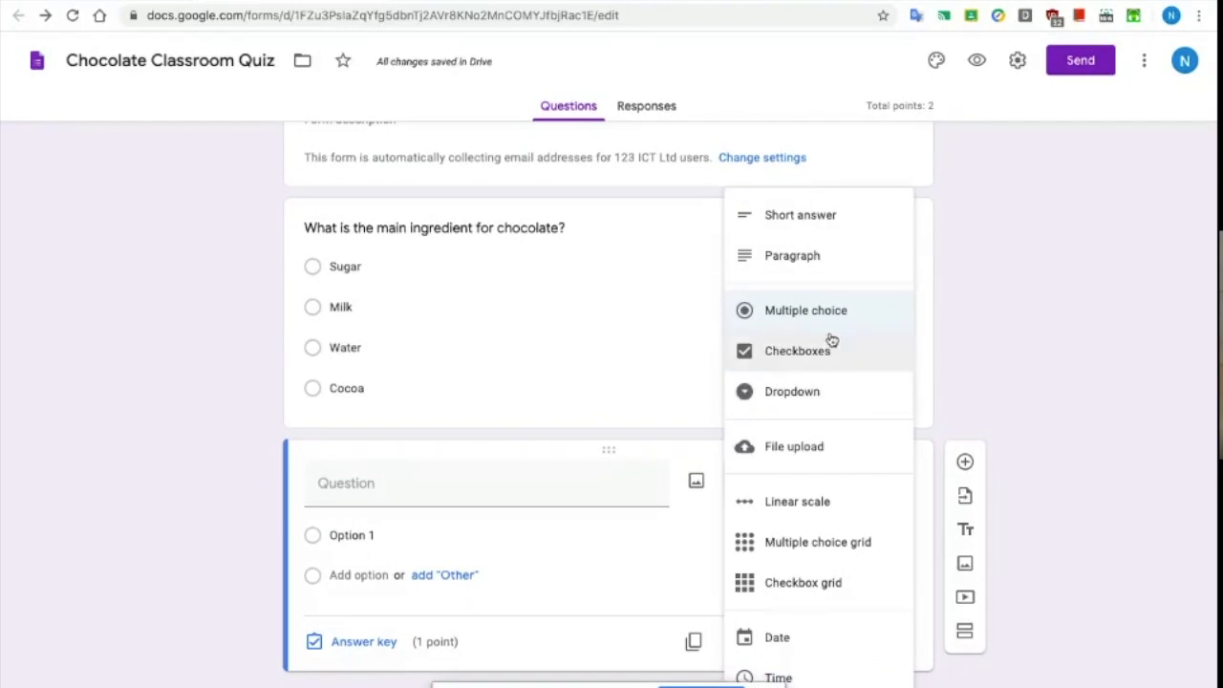
pyautogui.click(830, 351)
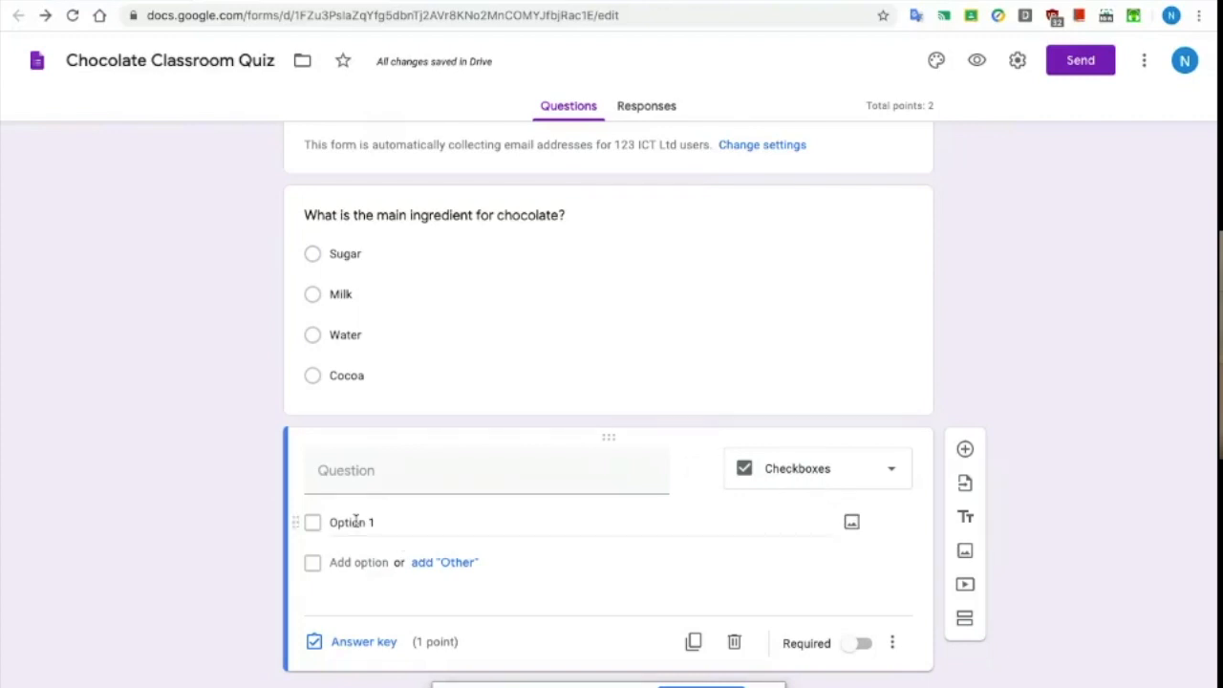
pyautogui.click(346, 473)
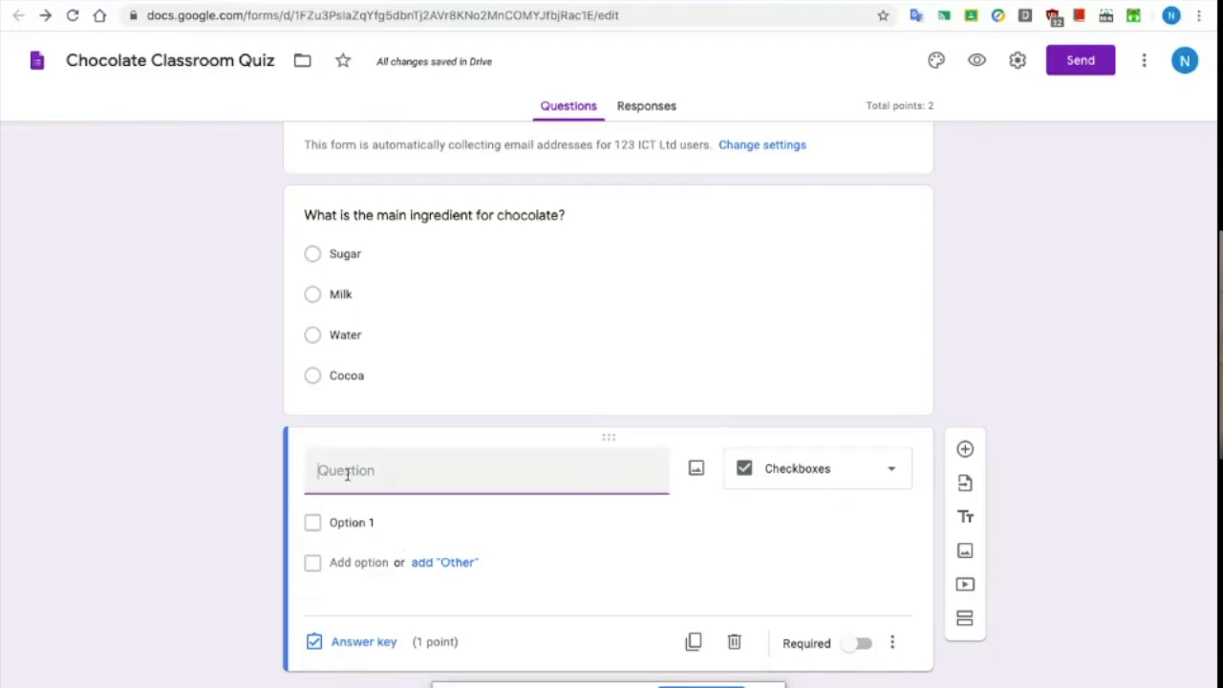
pyautogui.write('What')
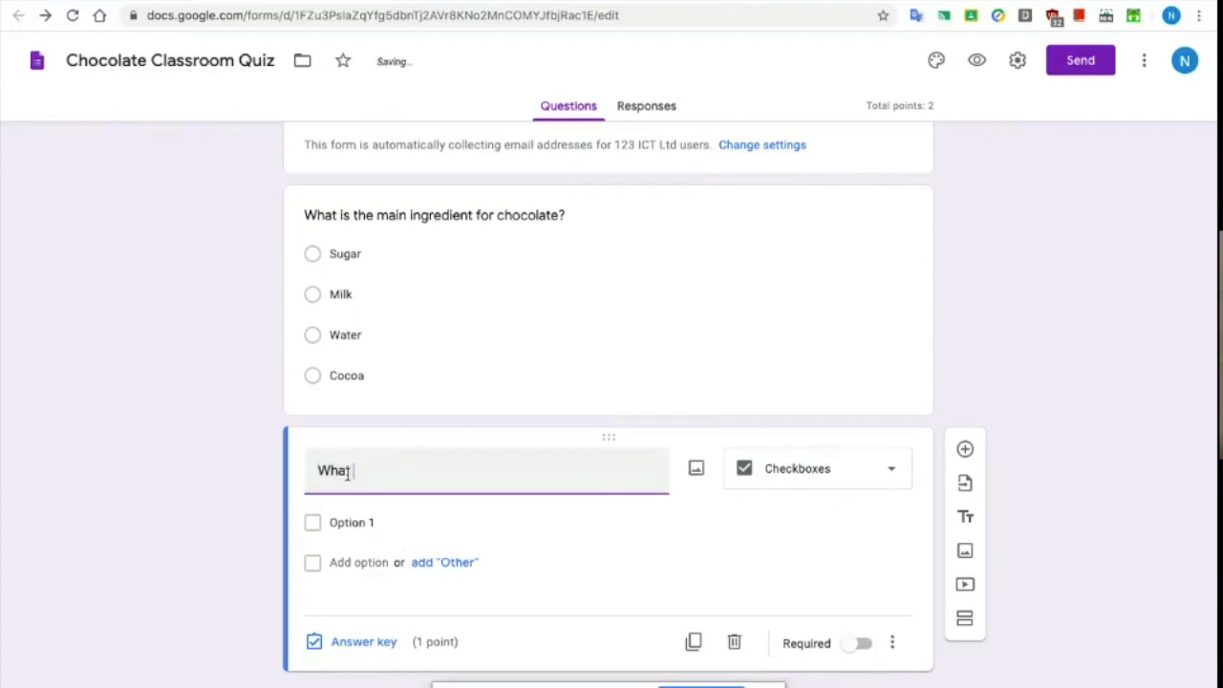
pyautogui.write(' is in chocolate?')
# Step: Give the "What is in chocolate?" question the answer options Sugar, Milk, Water and Mud
pyautogui.click(346, 522)
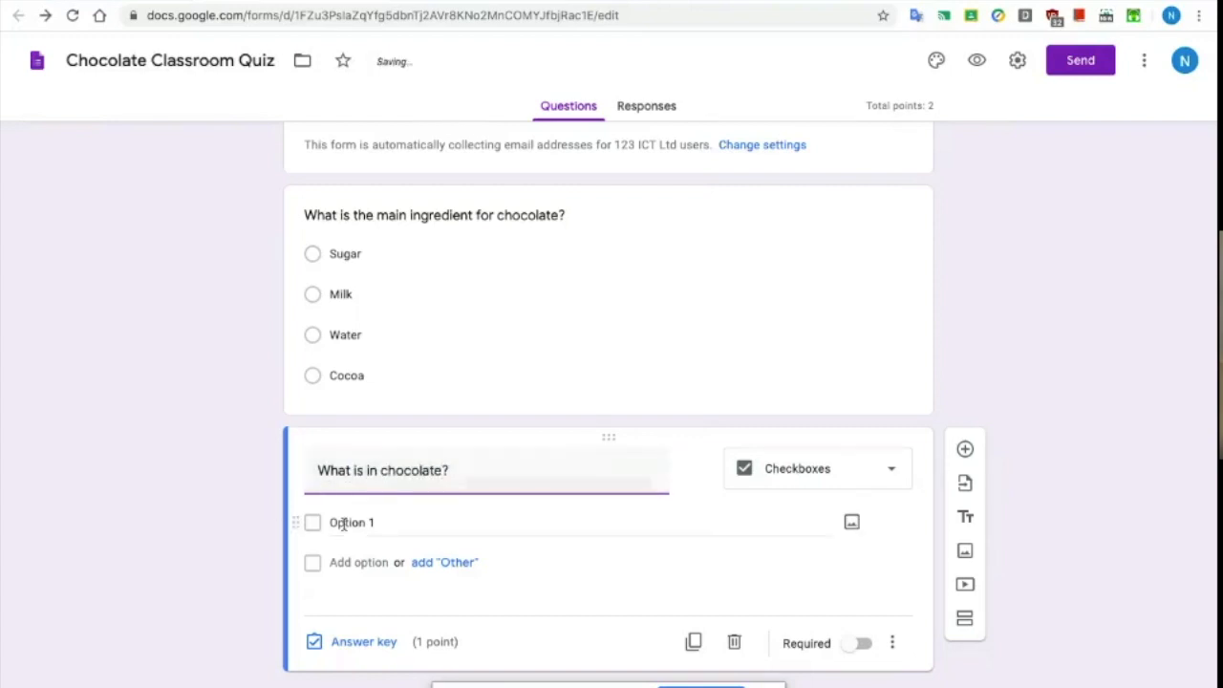
pyautogui.write('Sugar')
pyautogui.click(346, 562)
pyautogui.write('Milk')
pyautogui.click(348, 576)
pyautogui.write('Water')
pyautogui.click(346, 616)
pyautogui.write('Mud')
pyautogui.click(342, 649)
pyautogui.click(893, 627)
# Step: In this question's answer key, mark Sugar and Milk as correct and set its value to 2 points
pyautogui.click(363, 644)
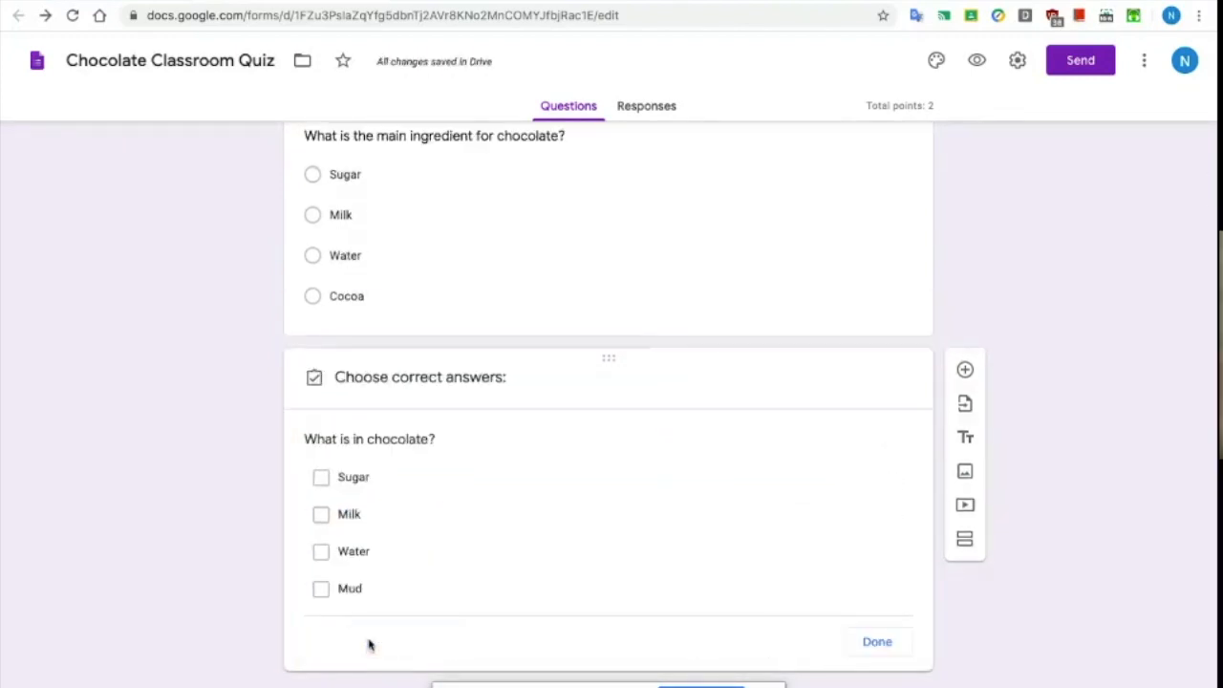
pyautogui.click(322, 441)
pyautogui.click(323, 481)
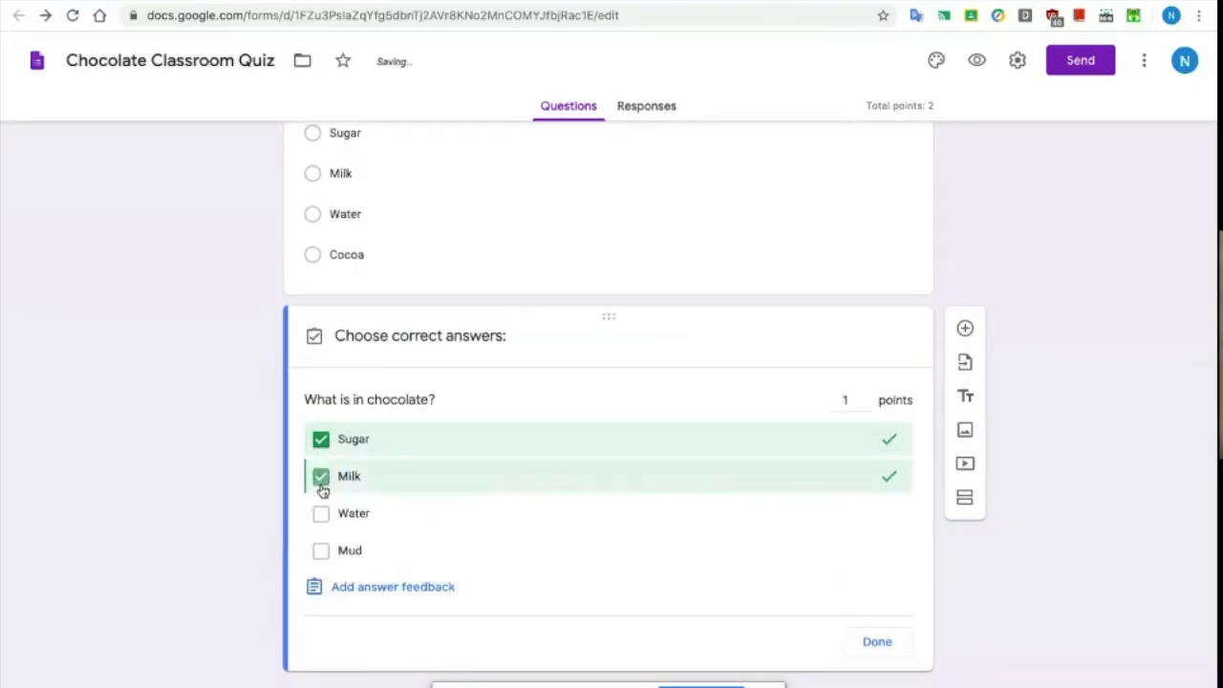
pyautogui.click(321, 516)
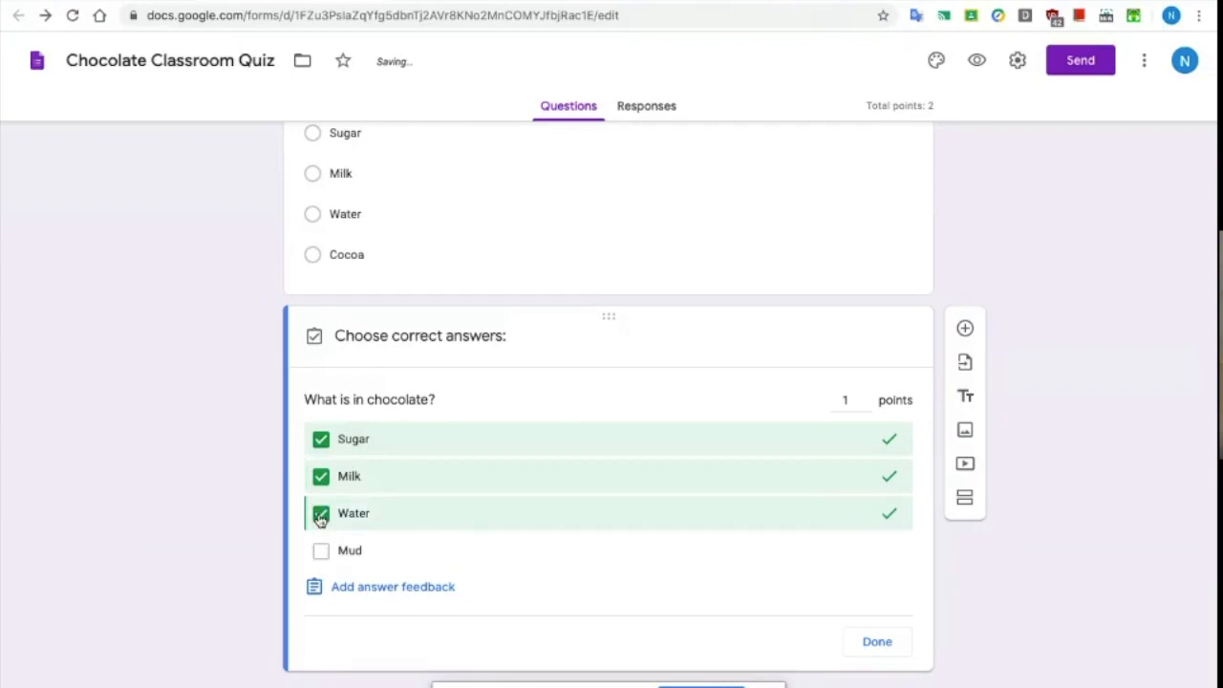
pyautogui.click(321, 517)
pyautogui.click(867, 396)
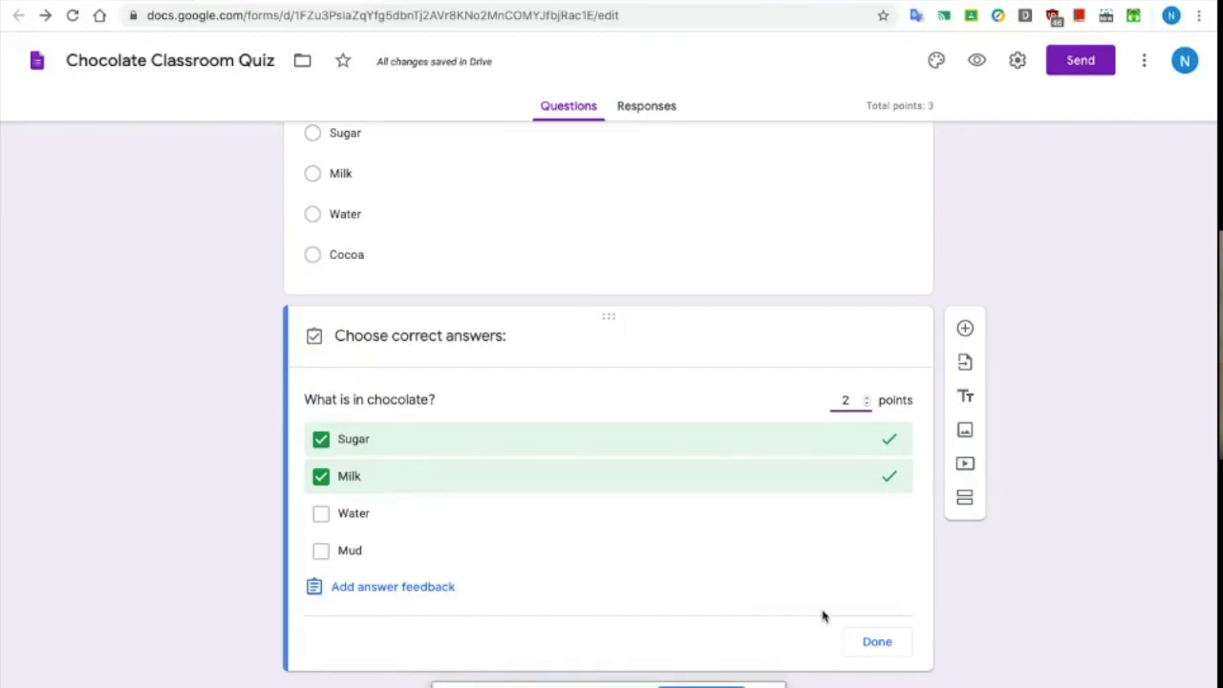
pyautogui.click(884, 645)
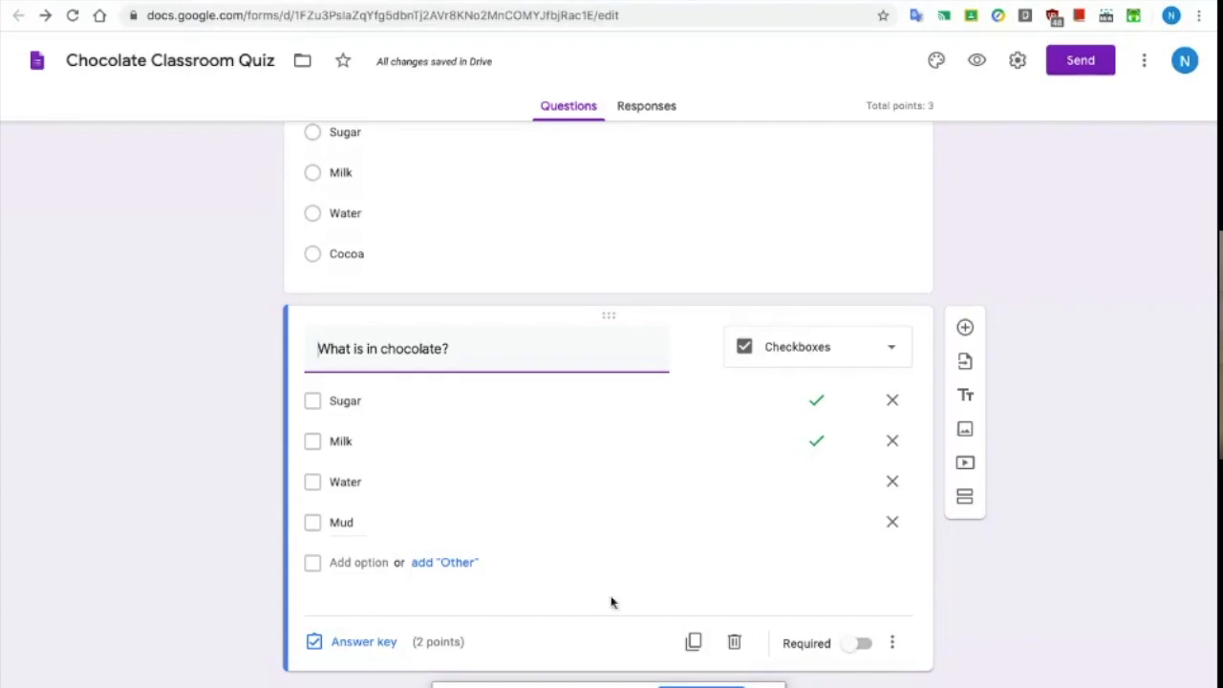
# Step: Add a third question below "What is in chocolate?" and set its type to Dropdown
pyautogui.scroll(2, 653, 497)
pyautogui.scroll(-2, 846, 331)
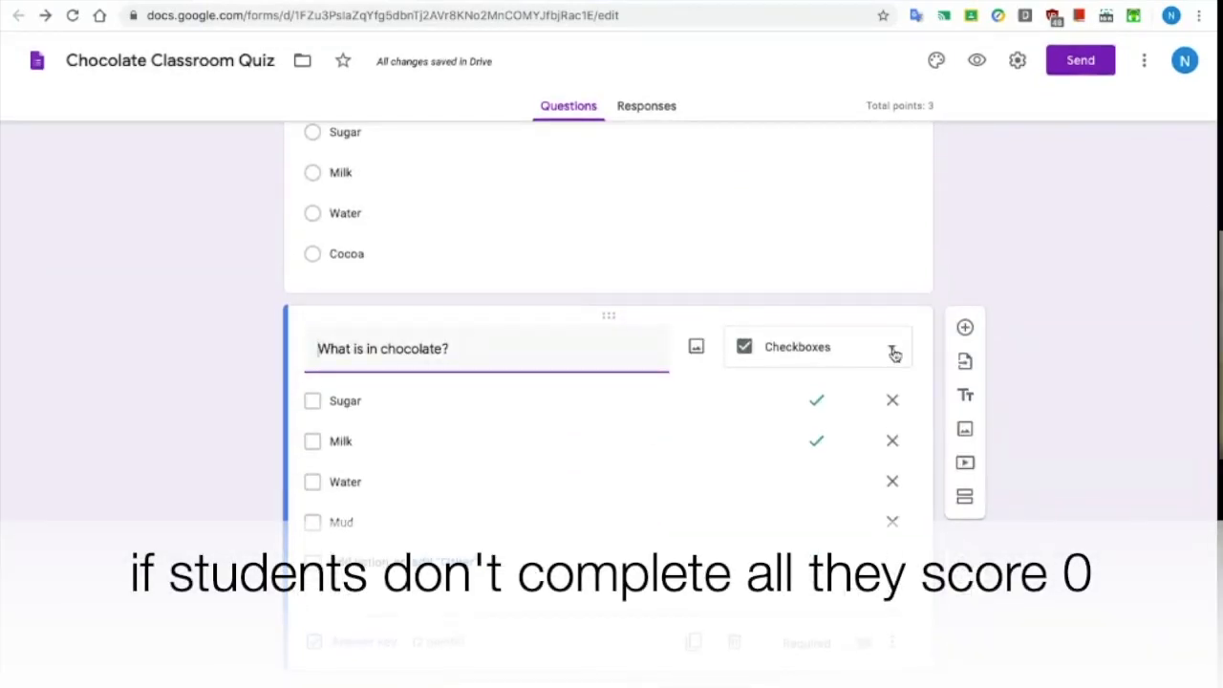
pyautogui.click(965, 326)
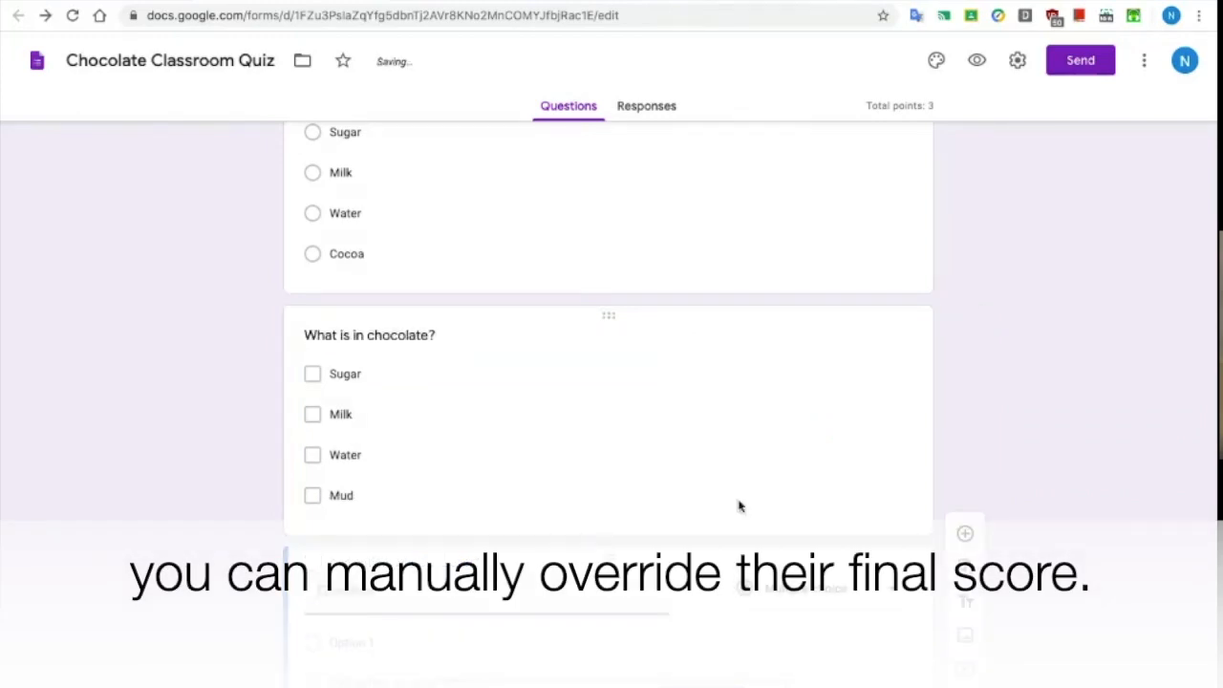
pyautogui.click(888, 482)
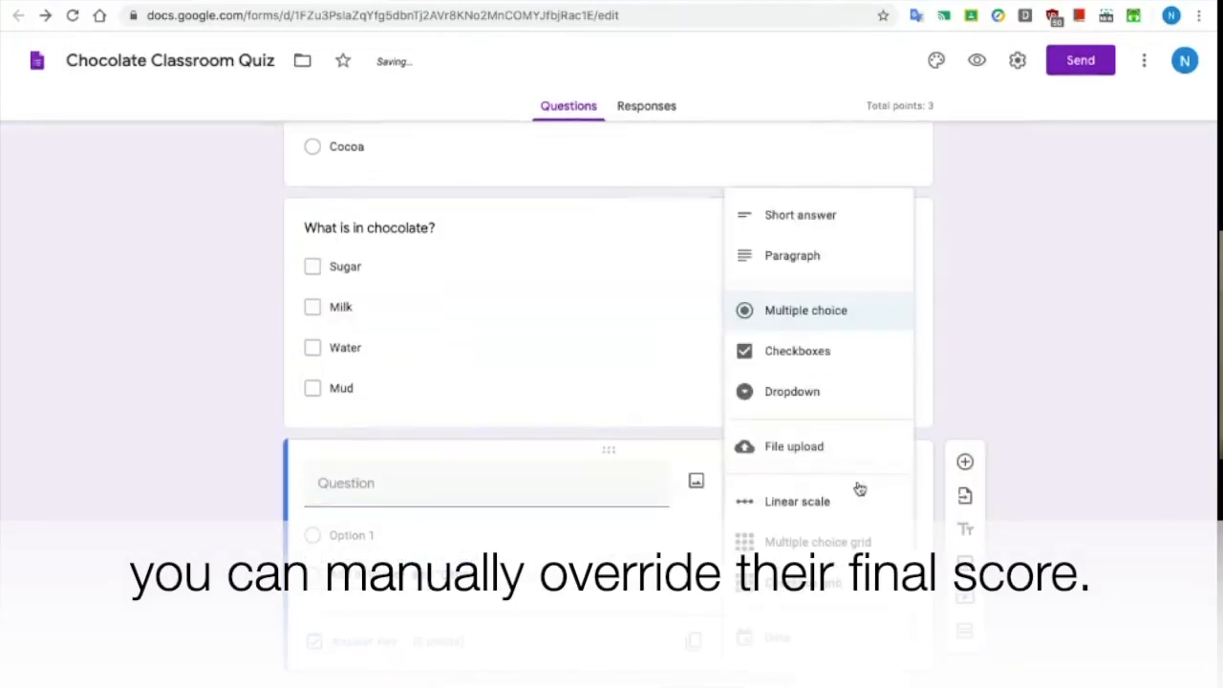
pyautogui.click(831, 394)
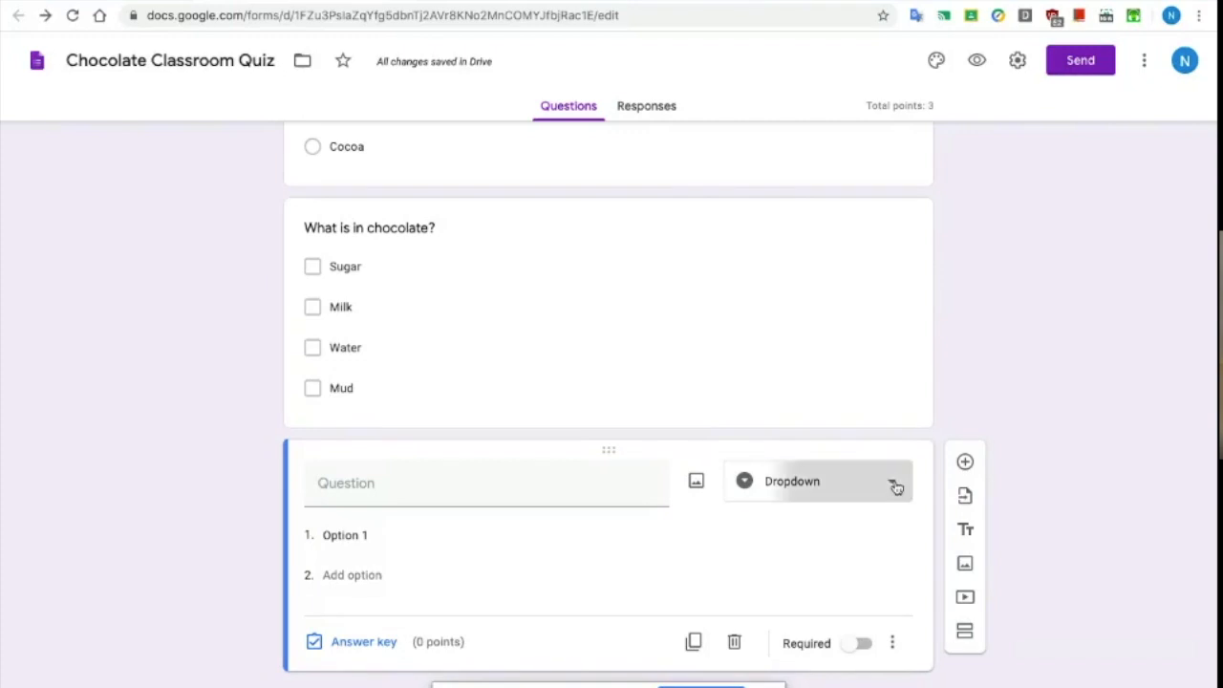
# Step: Change the third question to a Linear scale running from 1 to 10
pyautogui.click(896, 488)
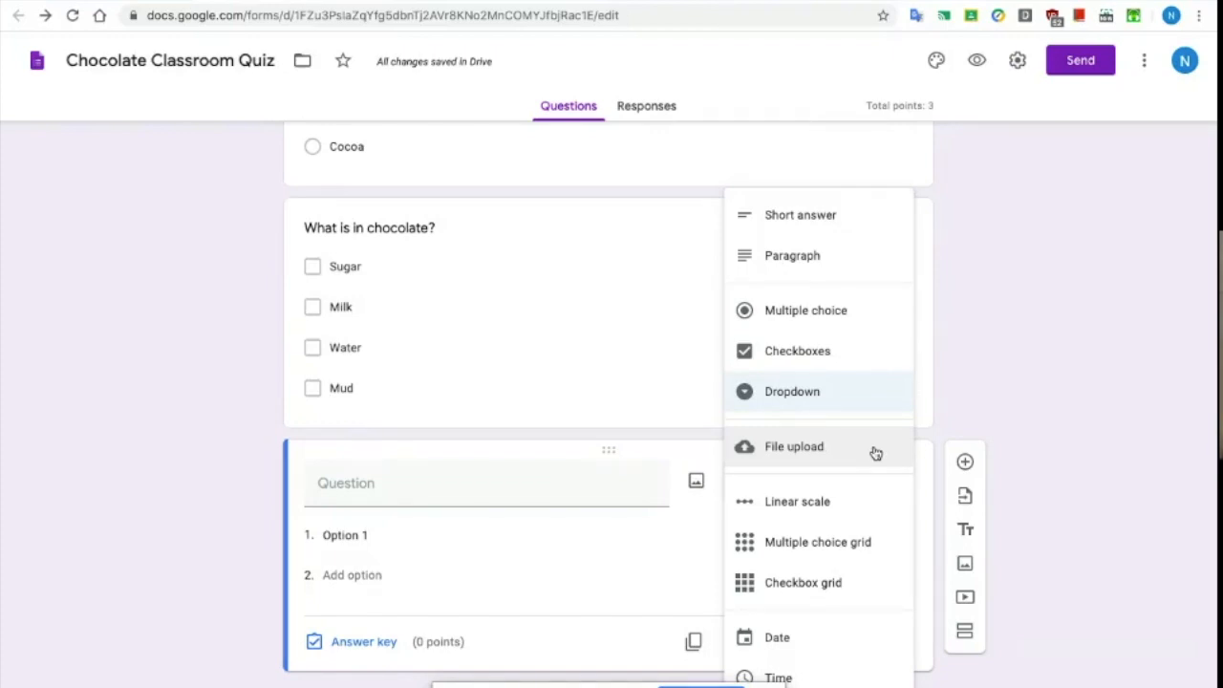
pyautogui.click(865, 509)
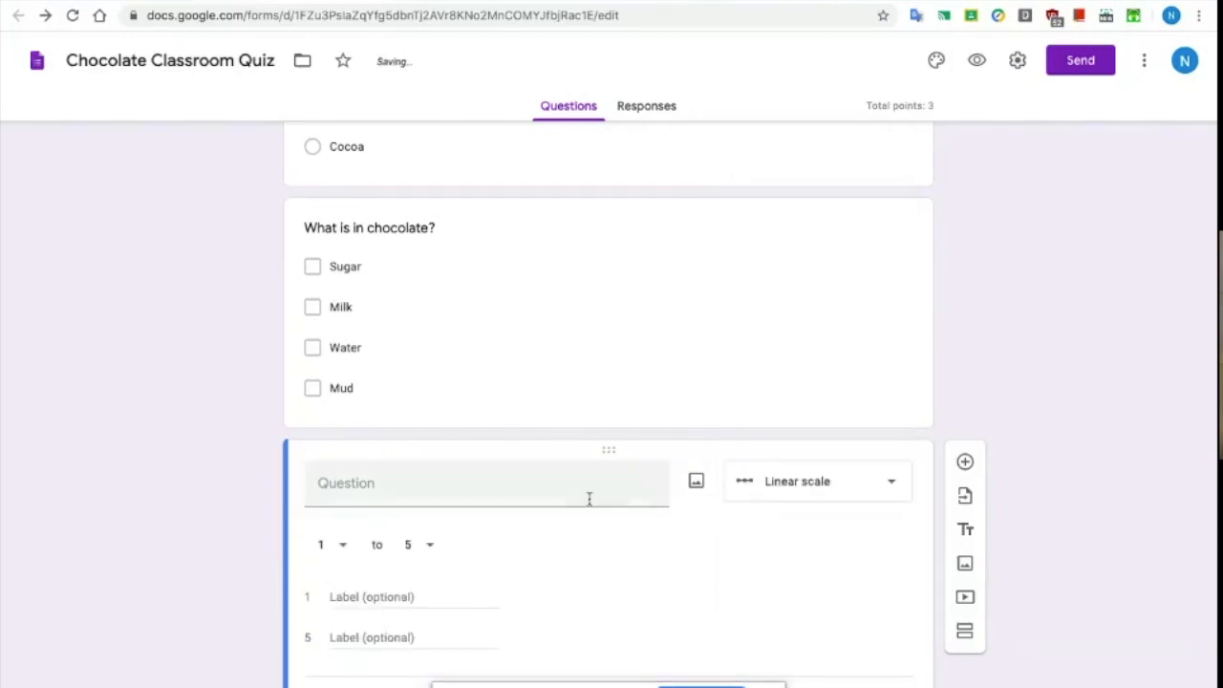
pyautogui.click(428, 546)
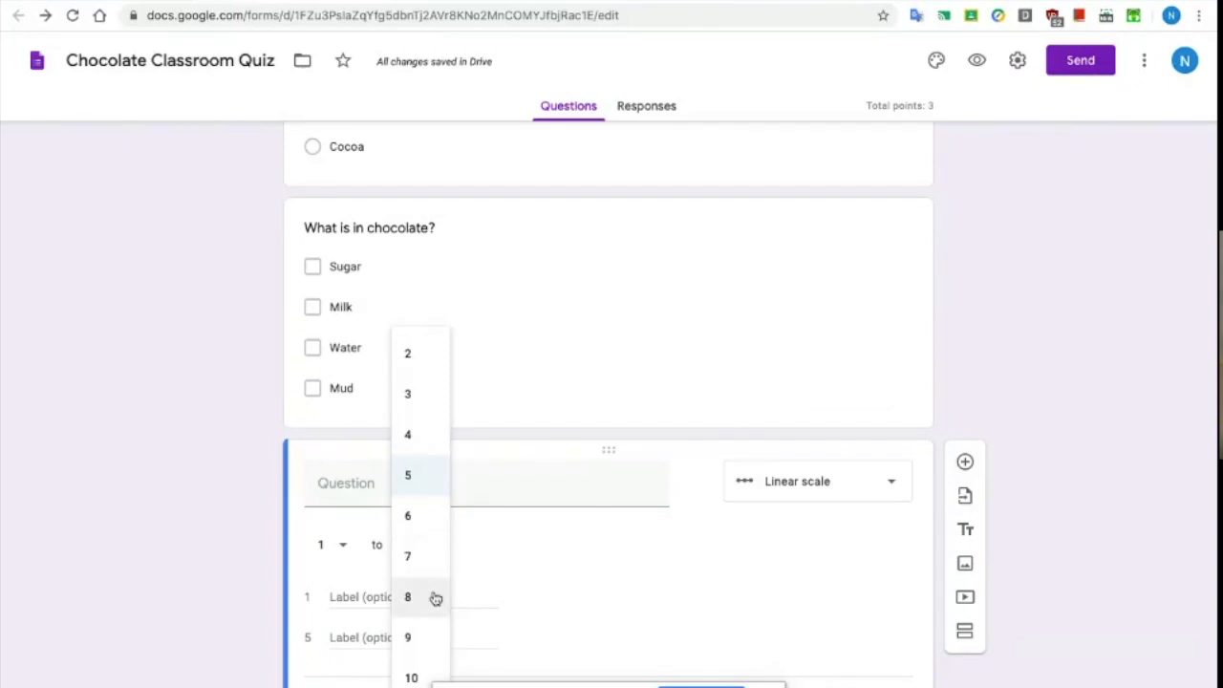
pyautogui.click(413, 679)
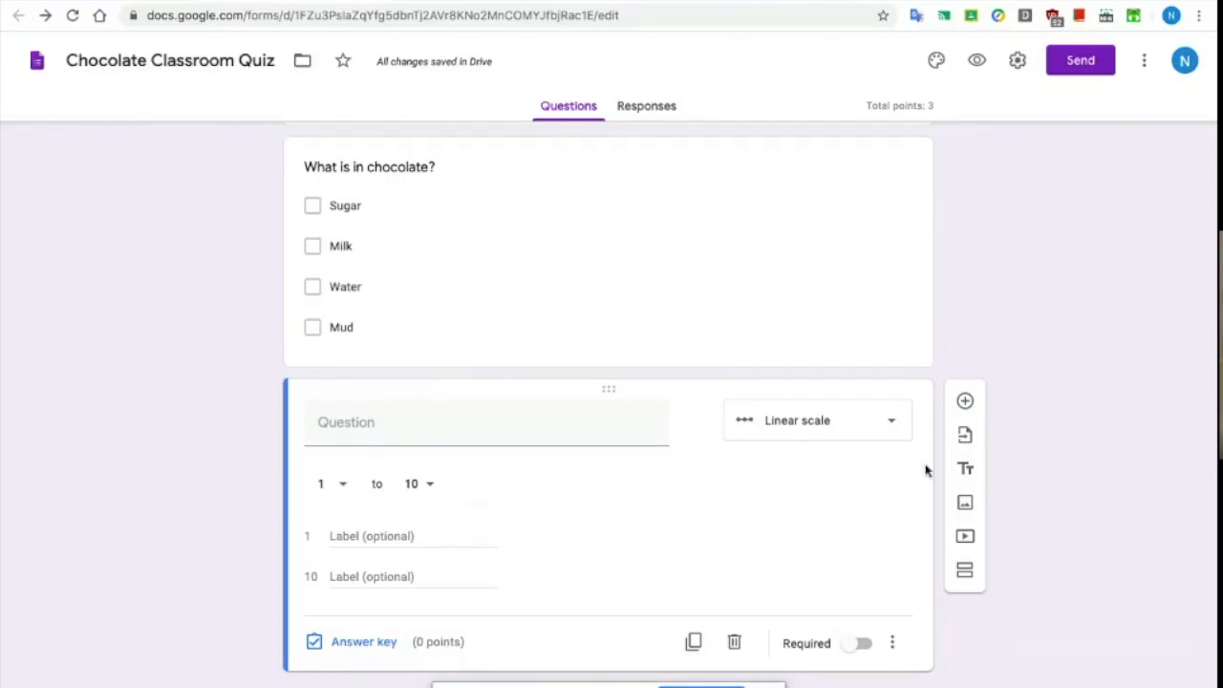
# Step: Change the untitled third question to a Multiple choice grid and look through the remaining question types
pyautogui.click(896, 427)
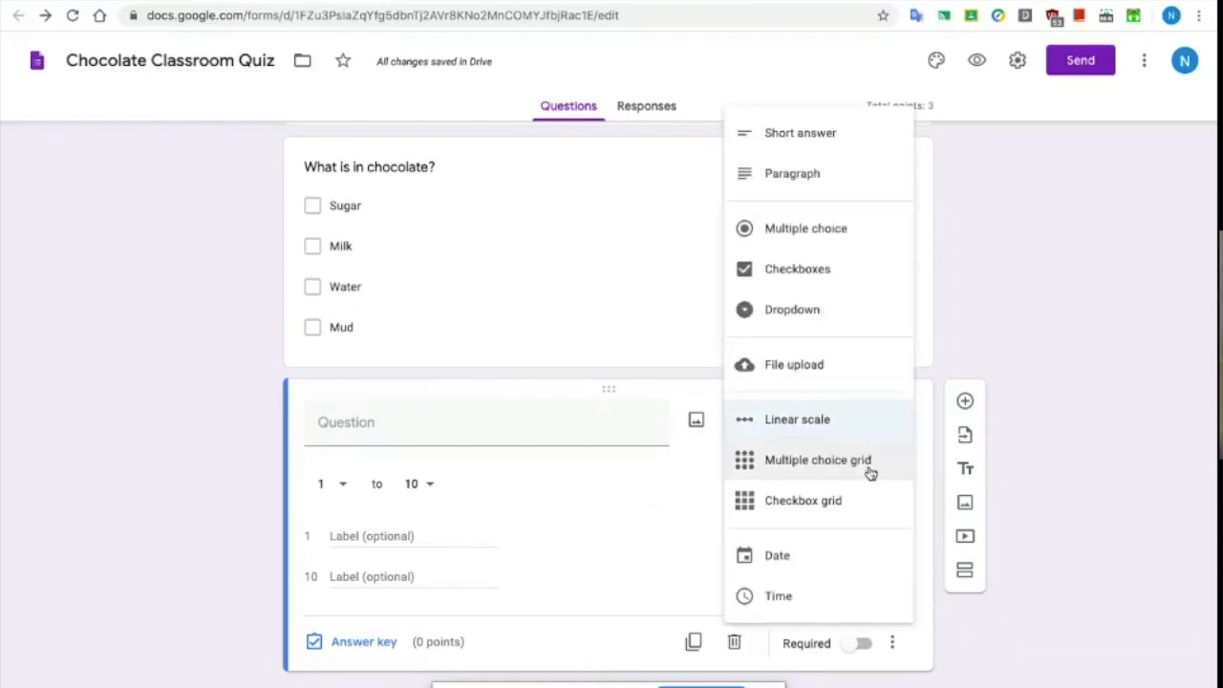
pyautogui.click(868, 466)
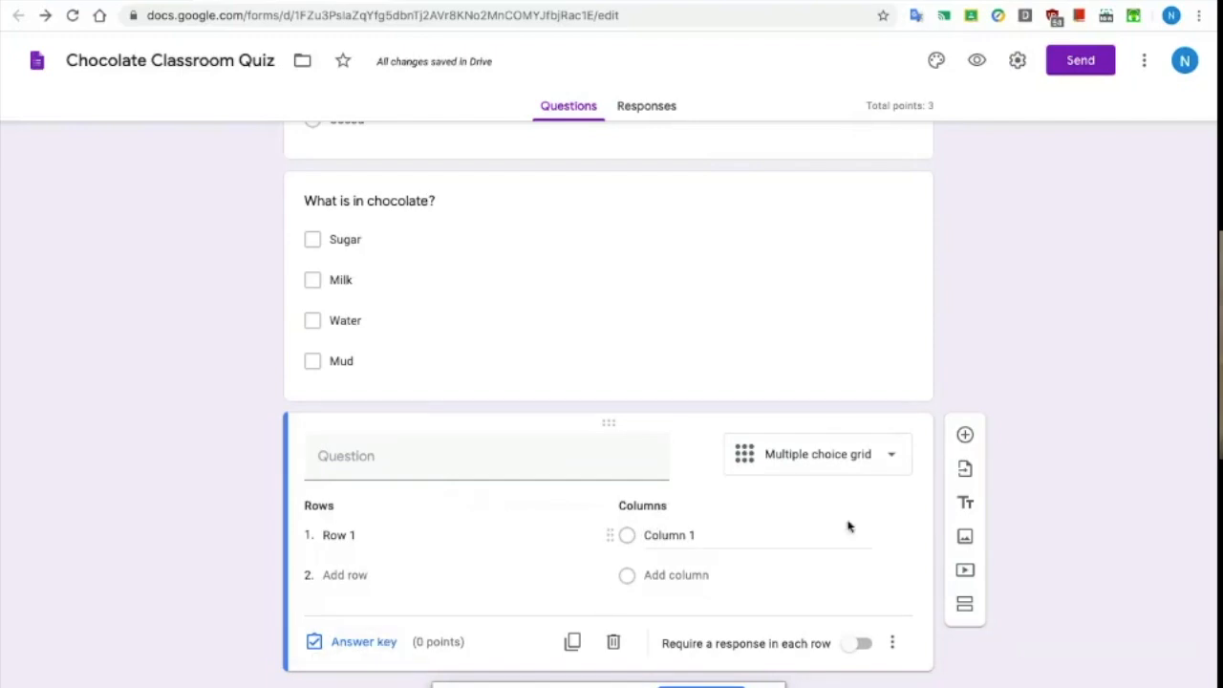
pyautogui.click(903, 462)
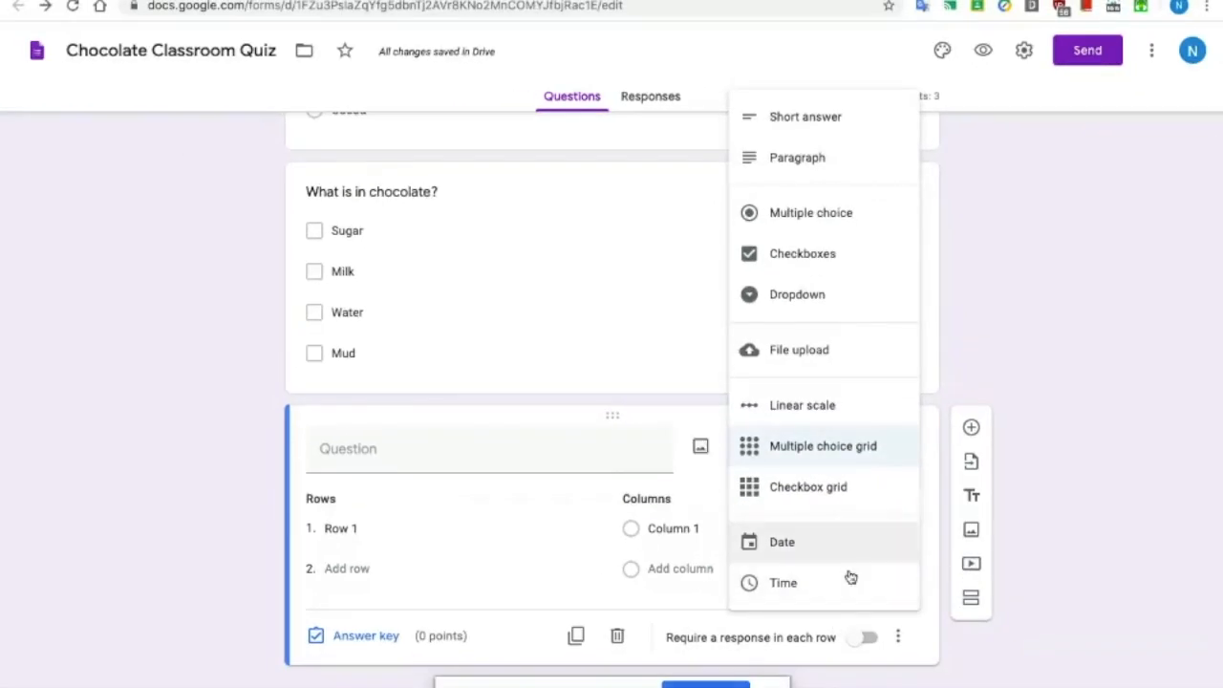
pyautogui.click(933, 371)
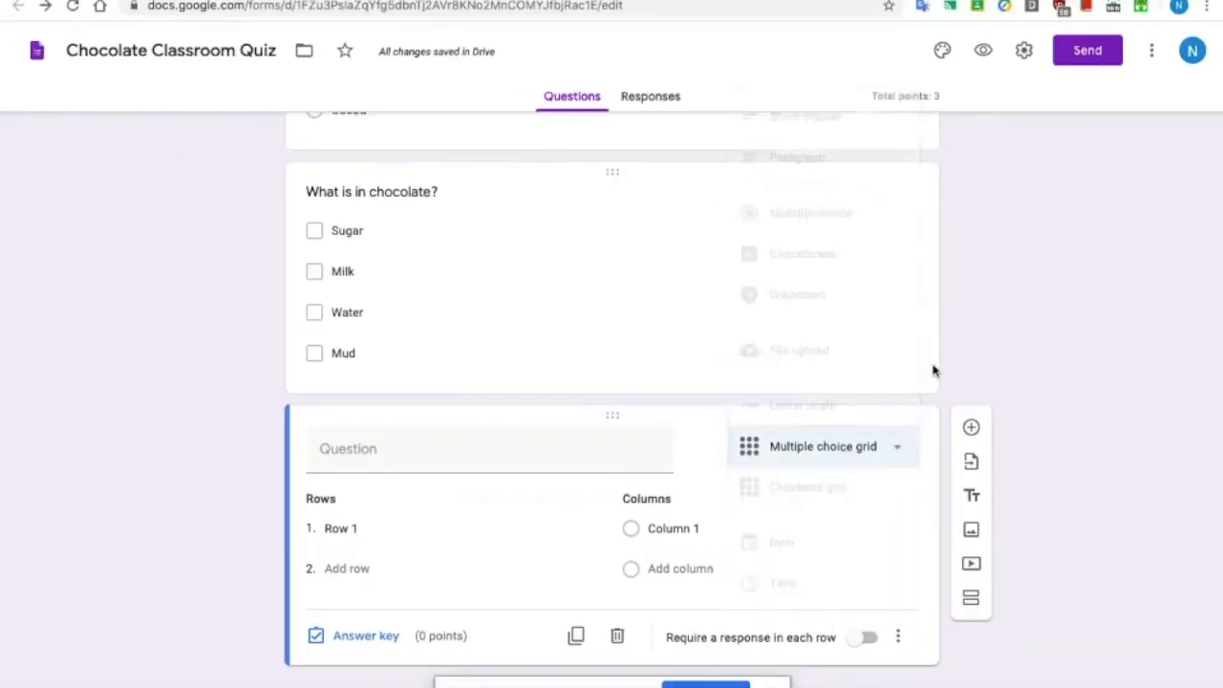
# Step: Move the untitled grid question above the "What is in chocolate?" question
pyautogui.scroll(-1, 535, 463)
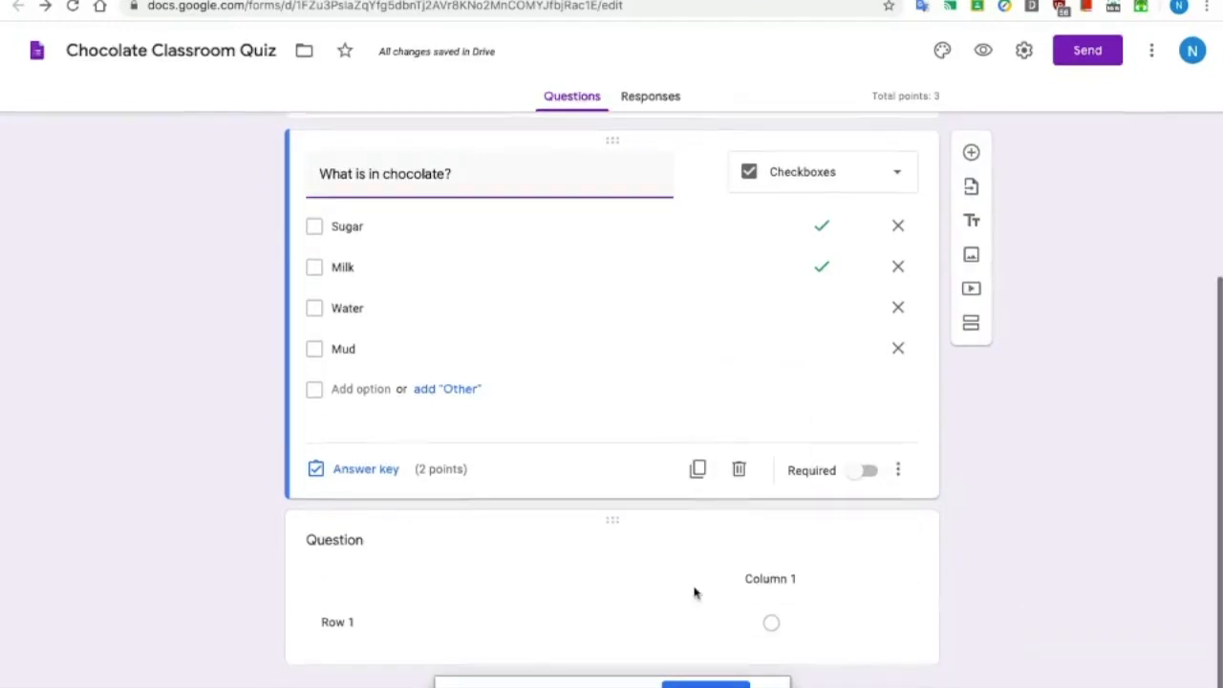
pyautogui.moveTo(627, 527); pyautogui.dragTo(611, 237)
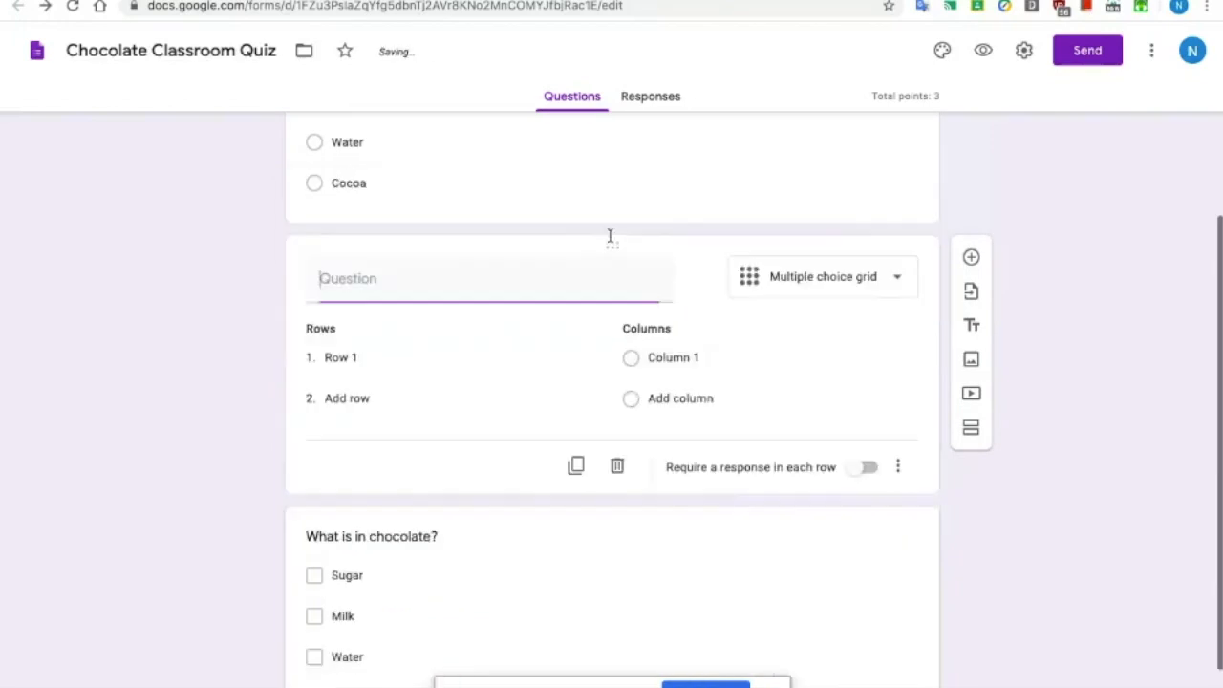
# Step: Change the untitled grid question to Multiple choice and look at the extra options offered for each question type
pyautogui.click(899, 467)
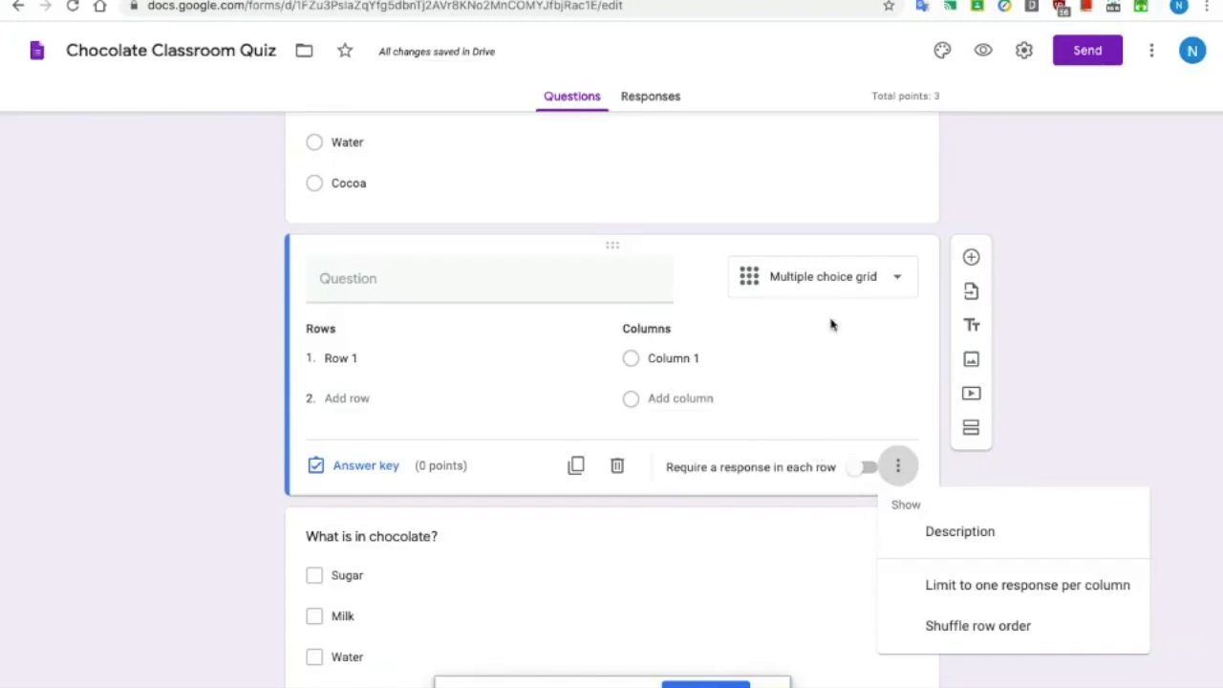
pyautogui.click(898, 281)
pyautogui.click(898, 278)
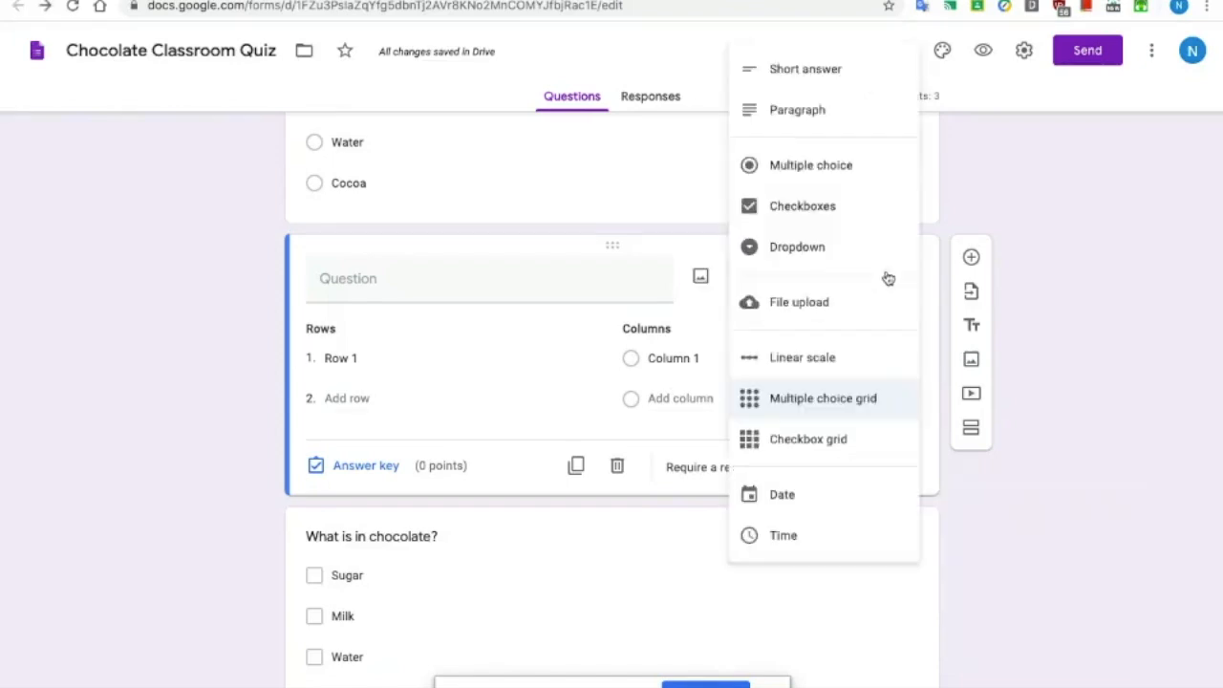
pyautogui.click(849, 182)
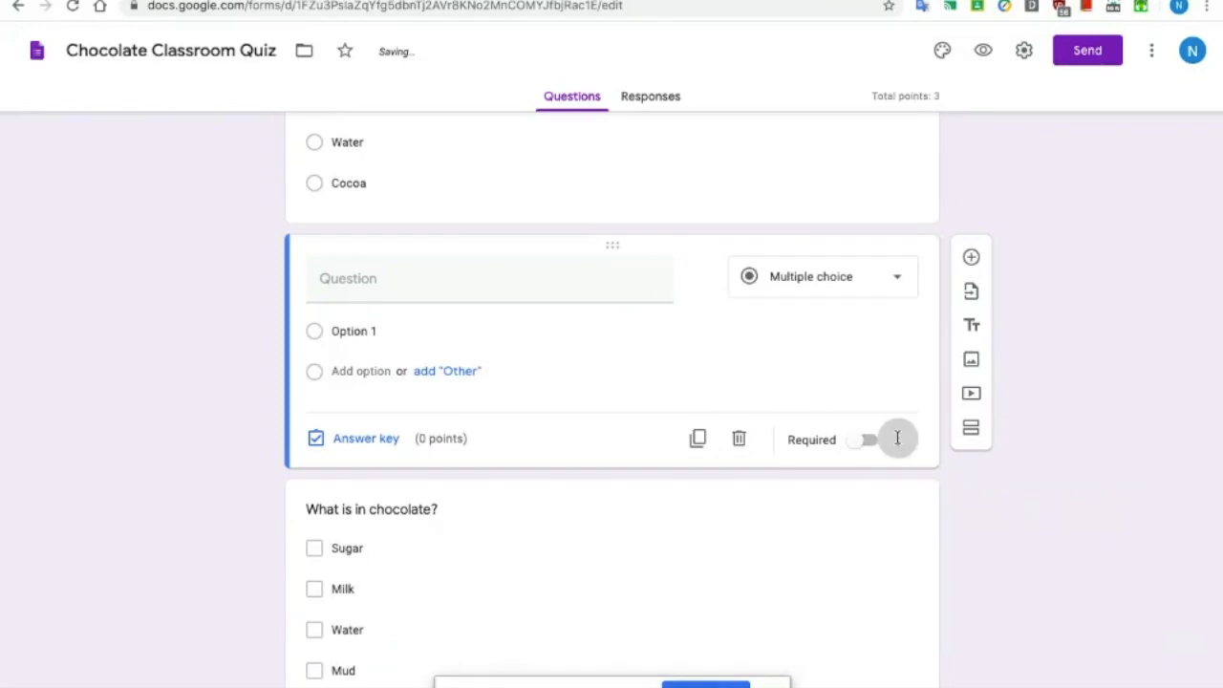
pyautogui.click(898, 440)
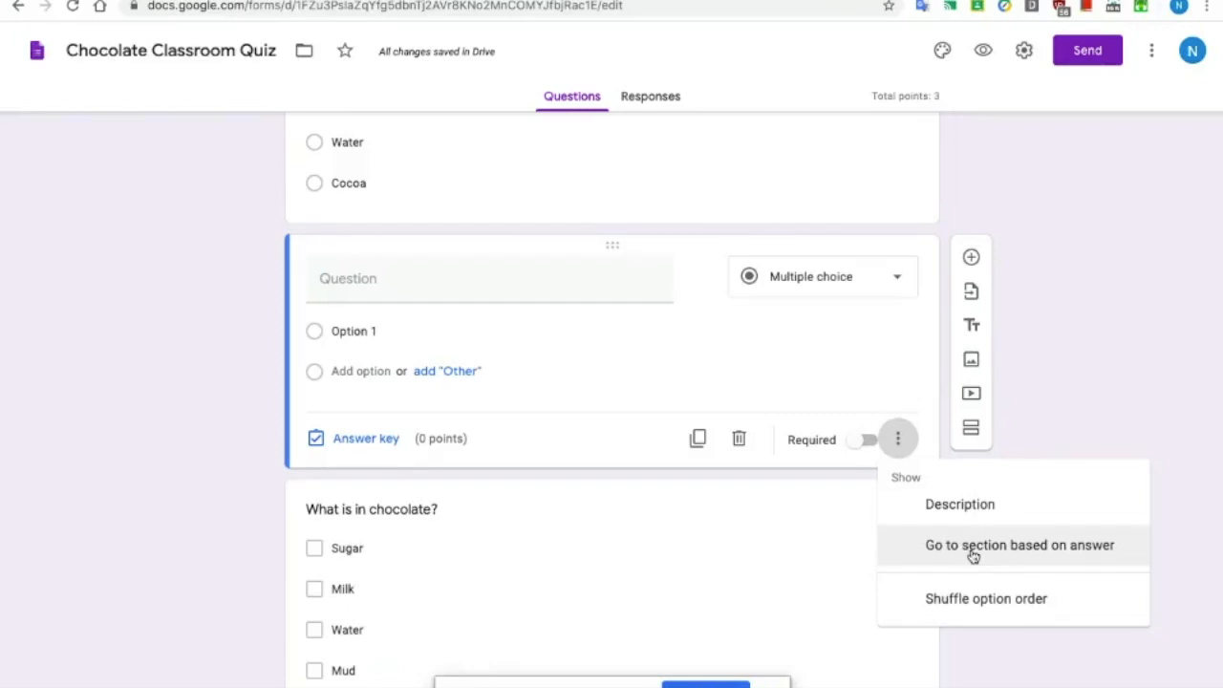
pyautogui.click(895, 438)
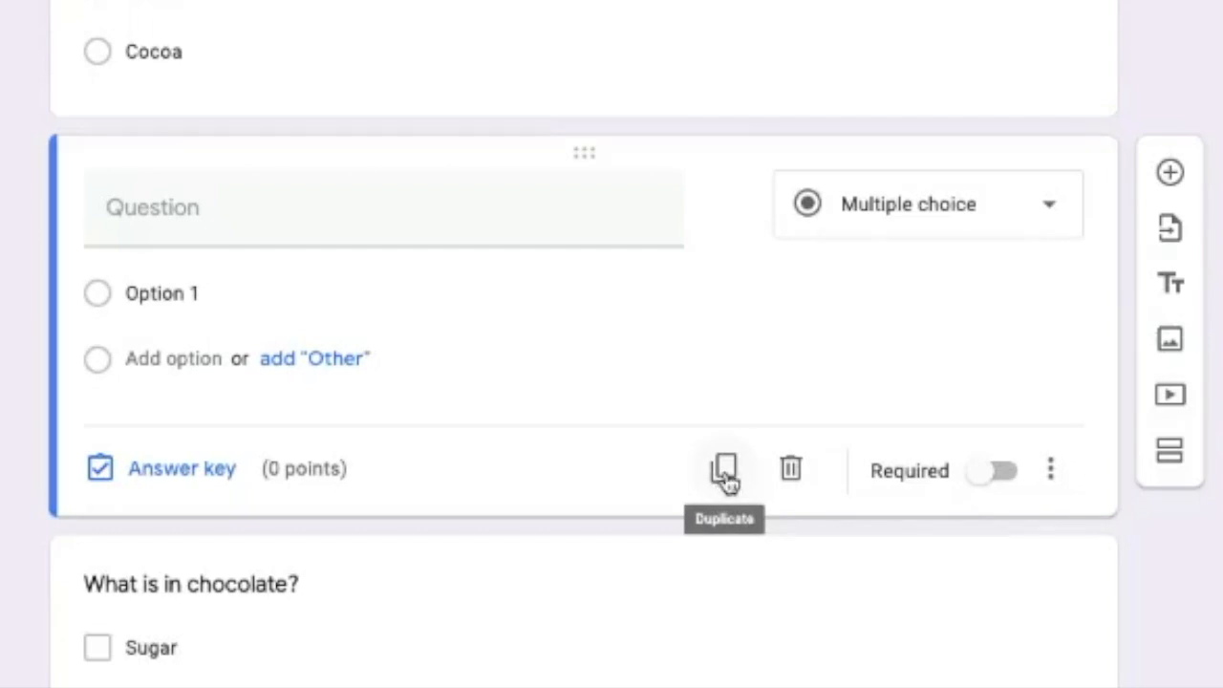
# Step: Delete the untitled question above "What is in chocolate?" and look over the remaining questions
pyautogui.click(789, 477)
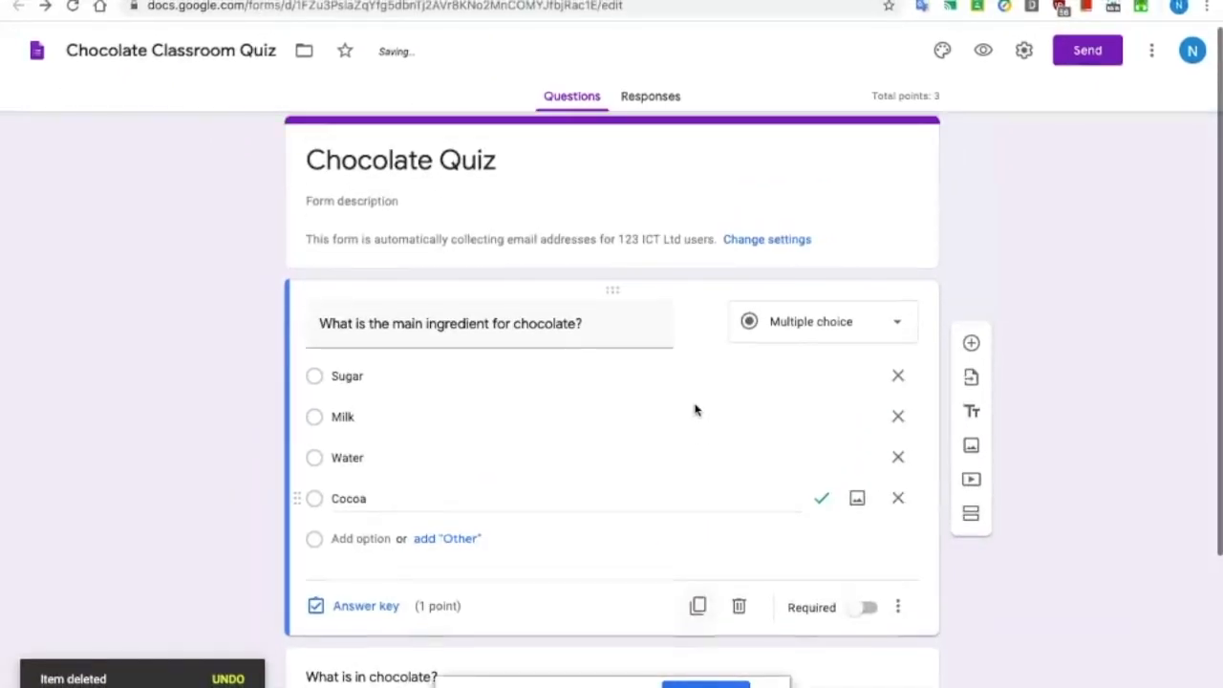
pyautogui.scroll(-1, 696, 405)
pyautogui.scroll(1, 696, 408)
pyautogui.scroll(-2, 695, 409)
# Step: Add a title and description block below the "What is in chocolate?" question, titled "Watch this video."
pyautogui.click(704, 487)
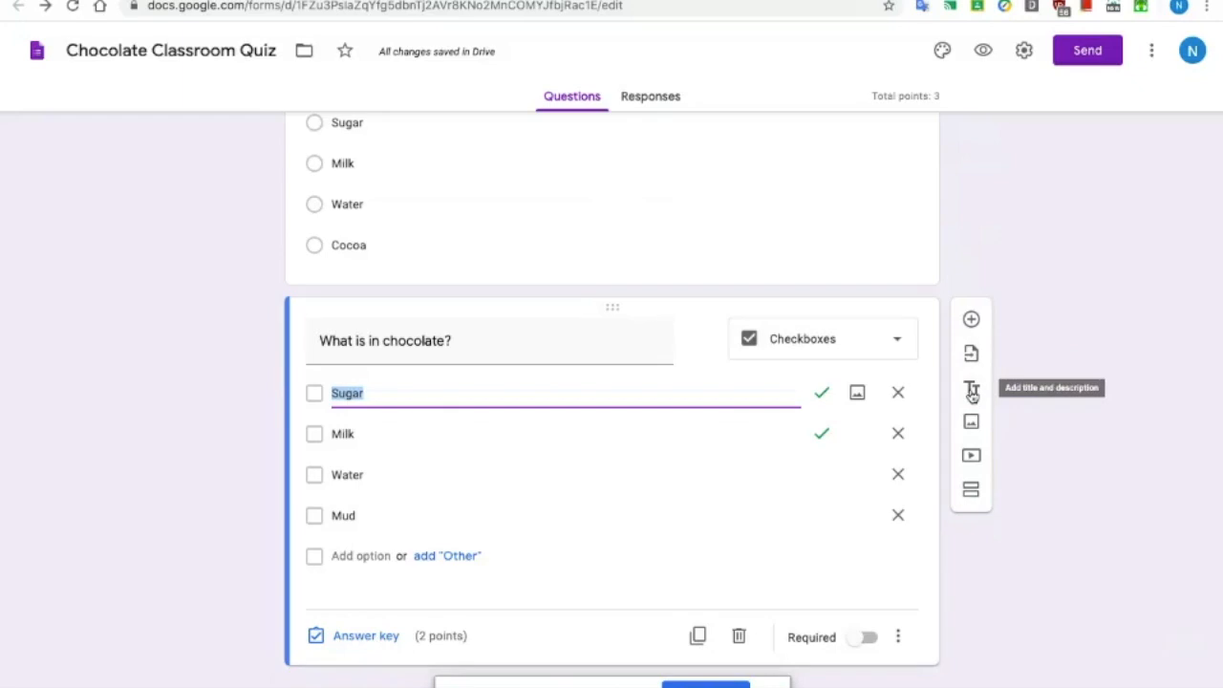
pyautogui.click(971, 392)
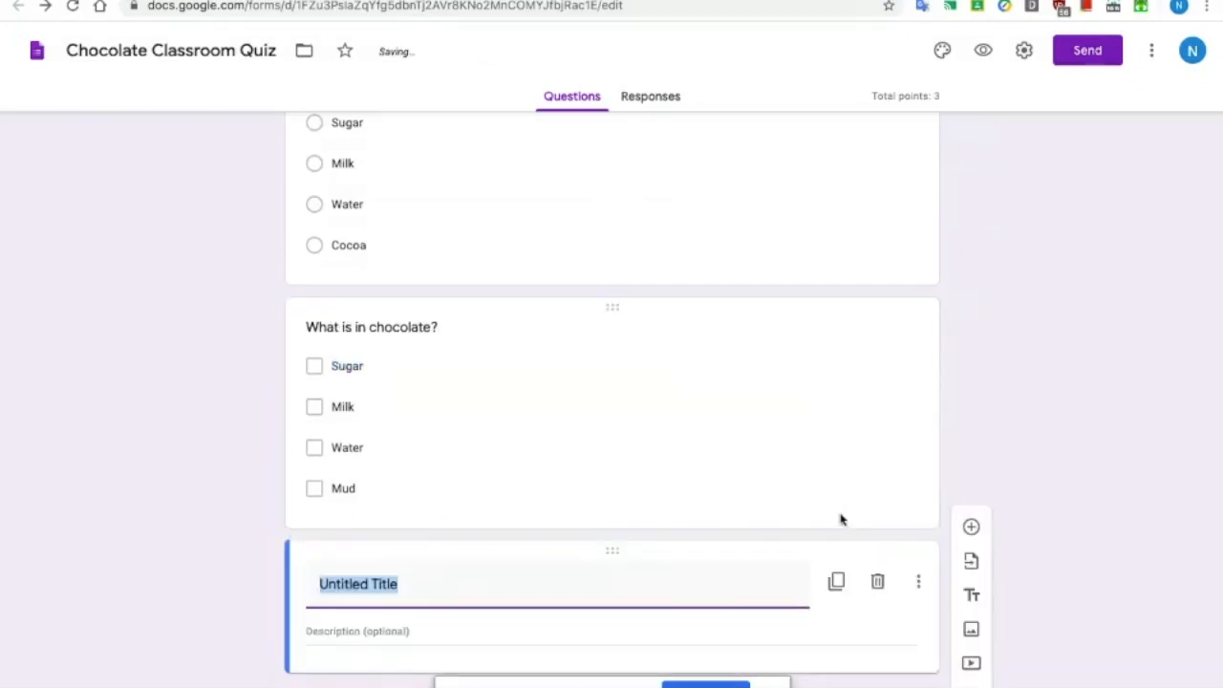
pyautogui.write('Watch this')
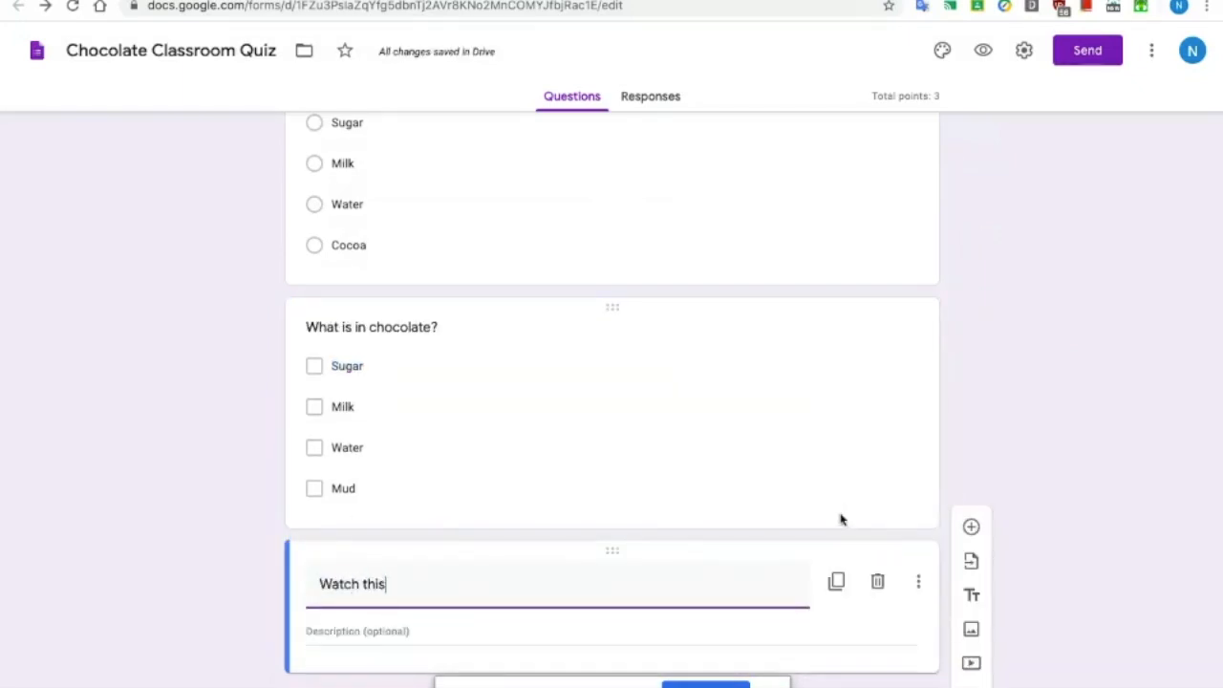
pyautogui.write(' video')
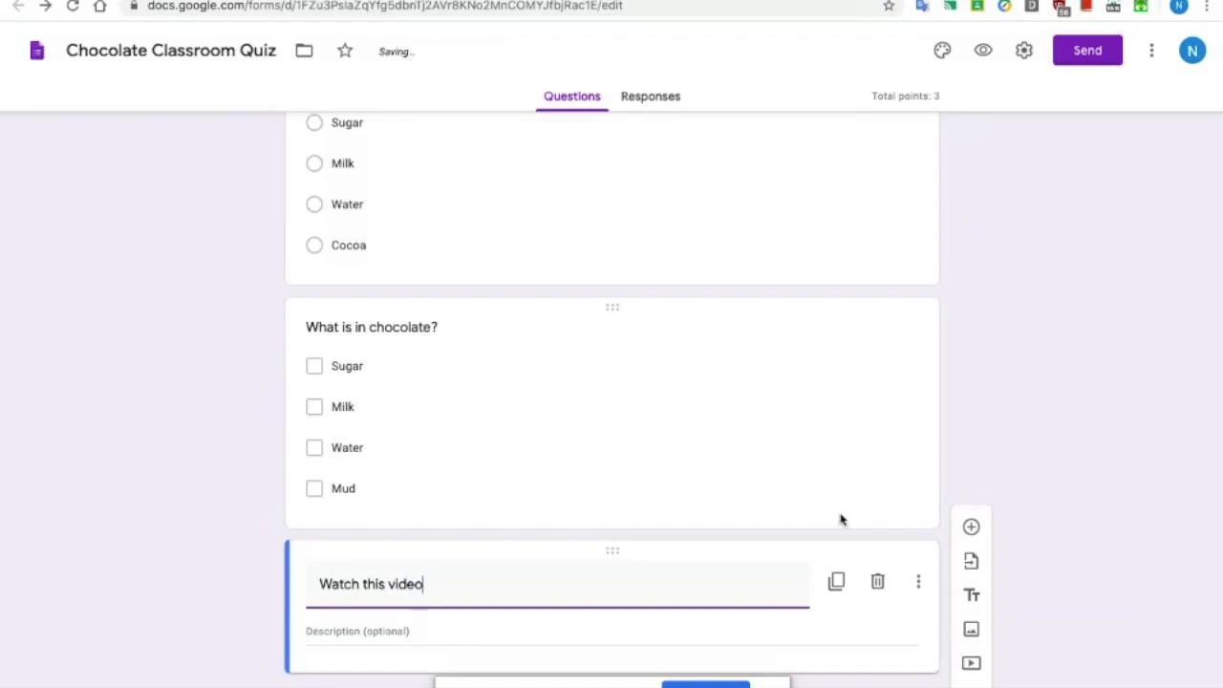
pyautogui.write('.')
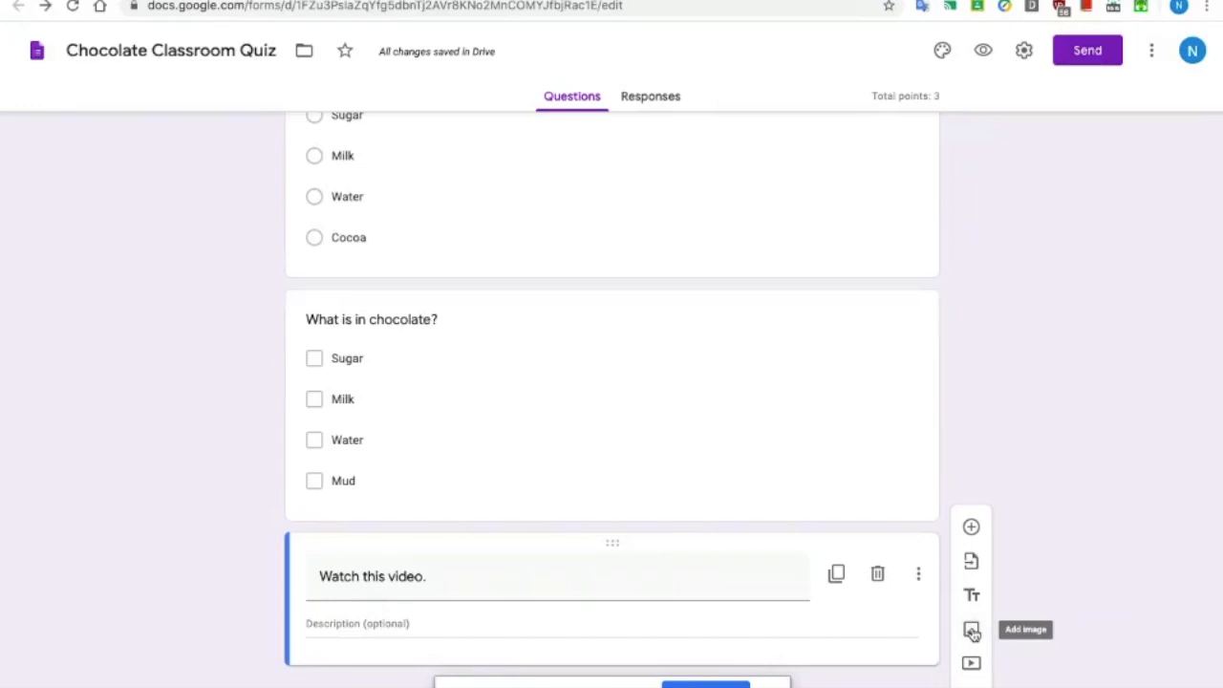
# Step: Search YouTube for "chocolate making" and insert the video "Amazing Chocolate Factory Workers & Machines on Another Level" below the "Watch this video." block
pyautogui.click(970, 660)
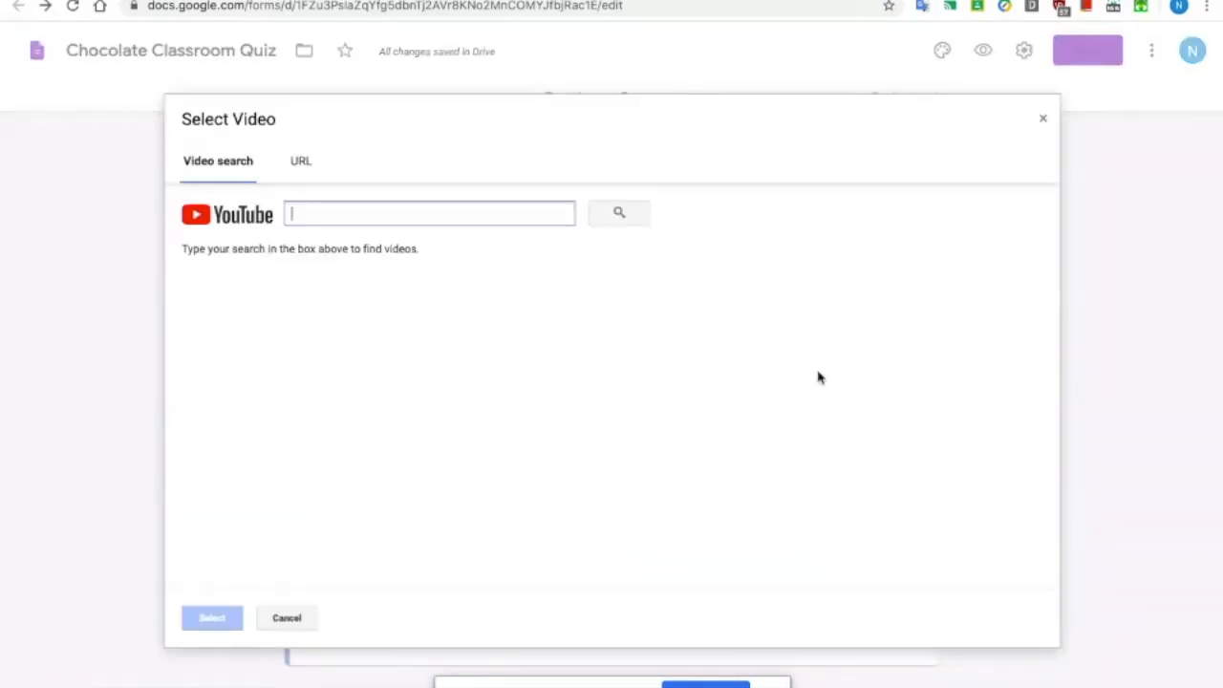
pyautogui.click(300, 164)
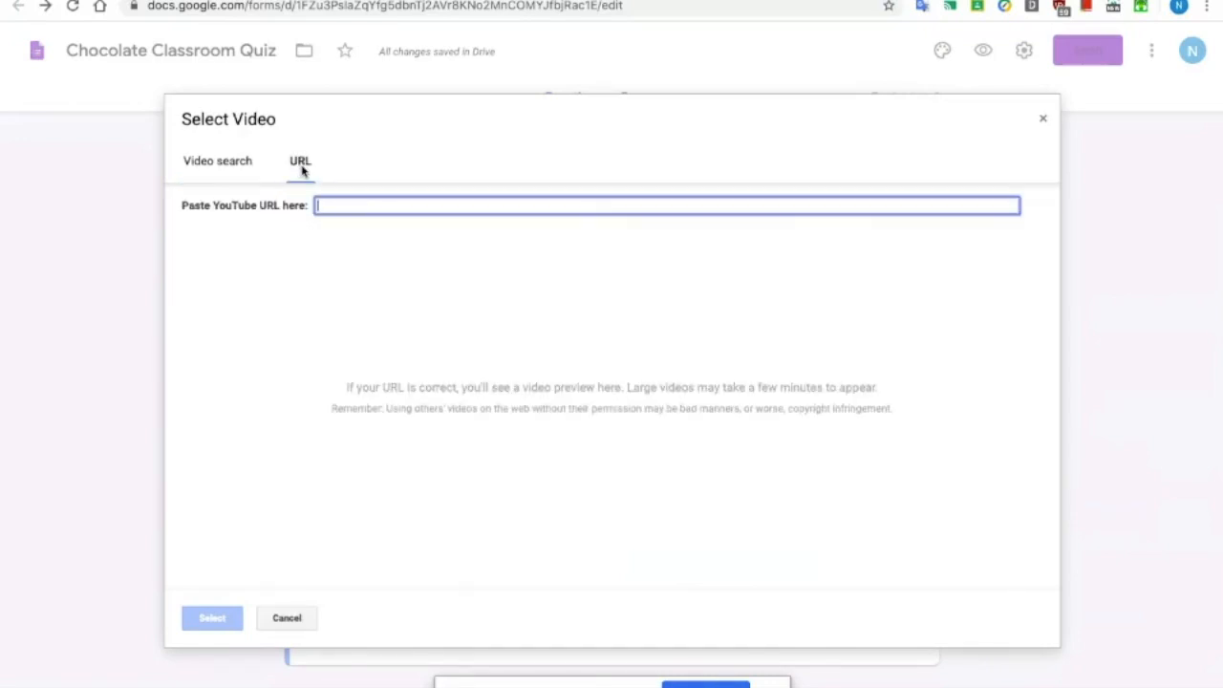
pyautogui.click(206, 169)
pyautogui.write('chocolate')
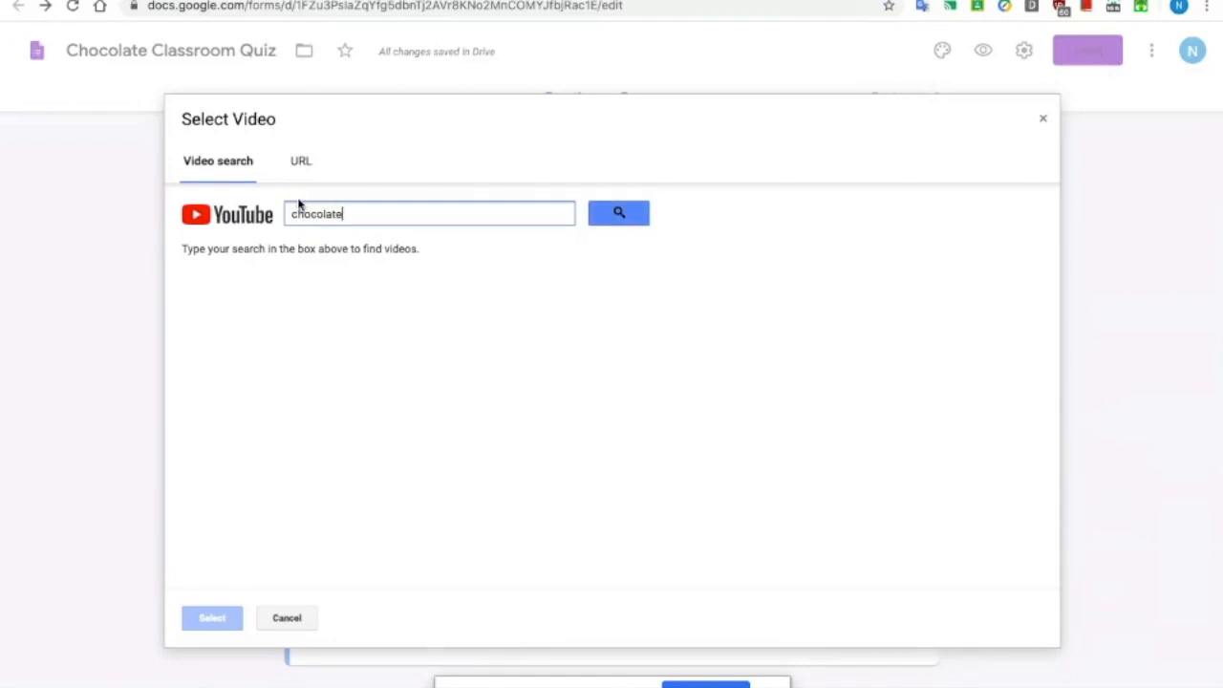
pyautogui.press('Return')
pyautogui.click(353, 216)
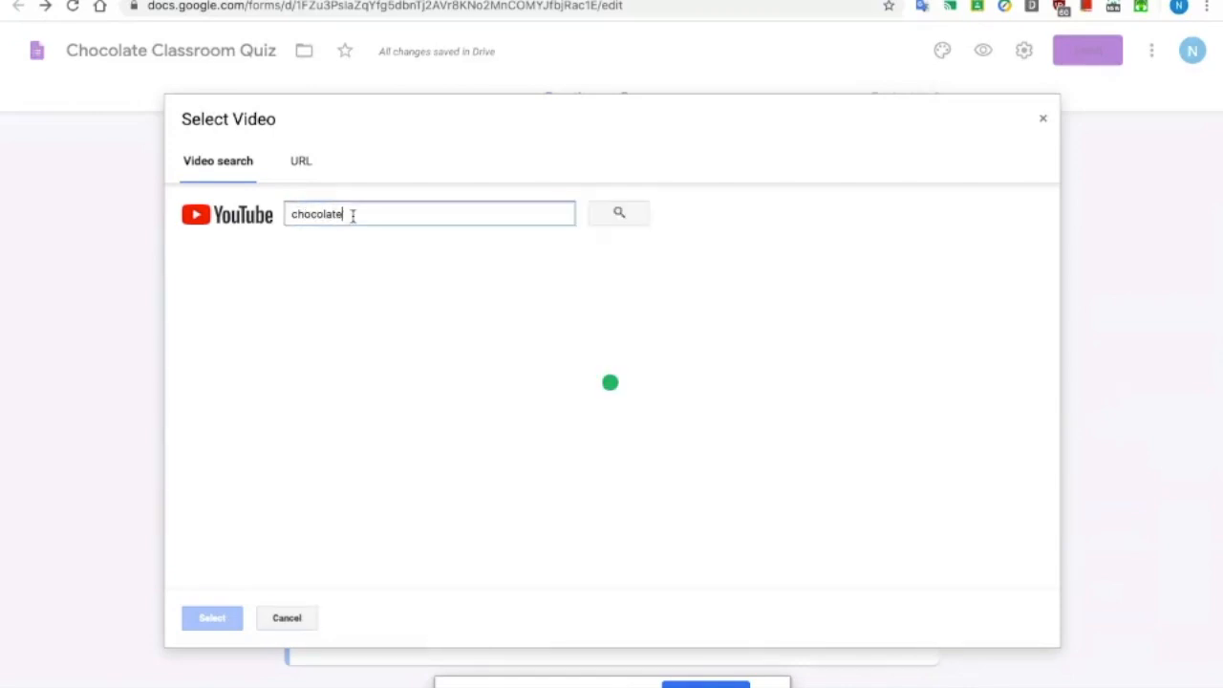
pyautogui.write('making')
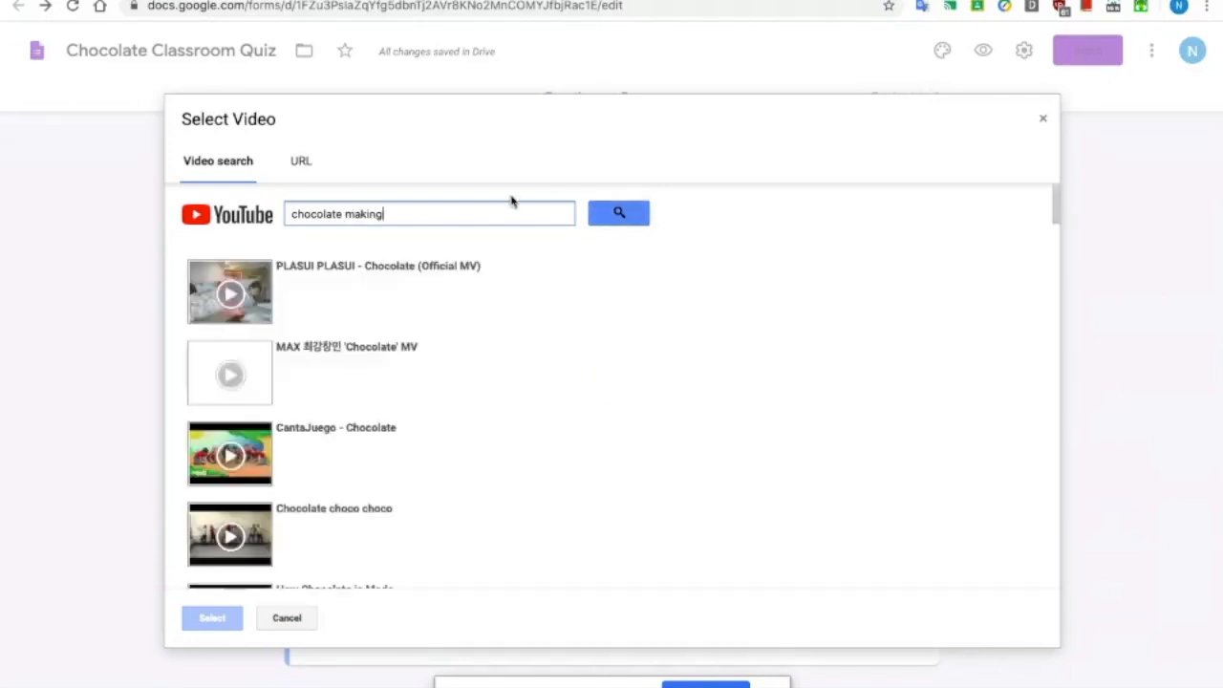
pyautogui.click(606, 214)
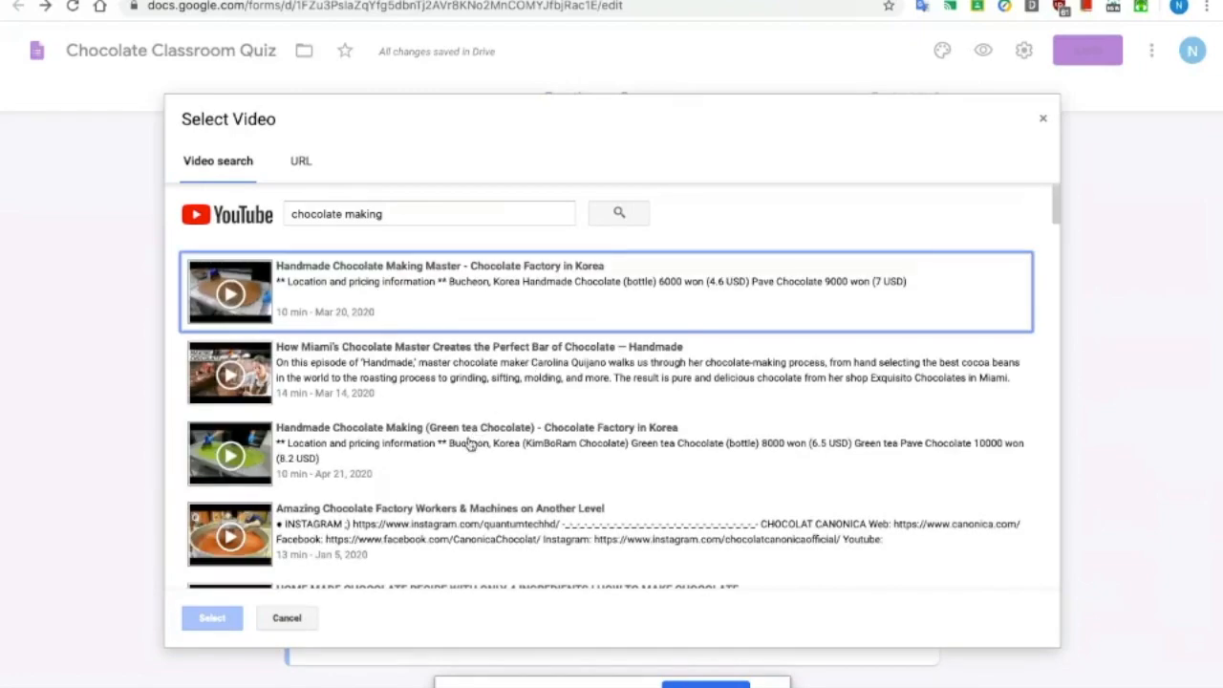
pyautogui.click(473, 514)
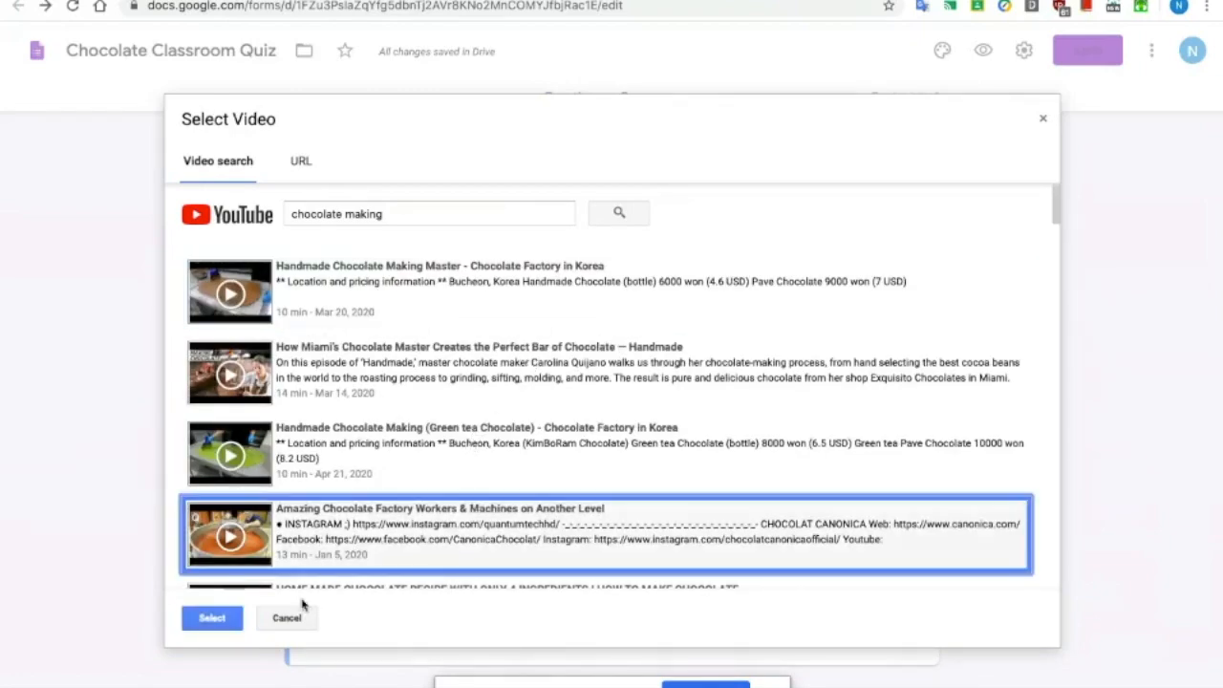
pyautogui.click(211, 618)
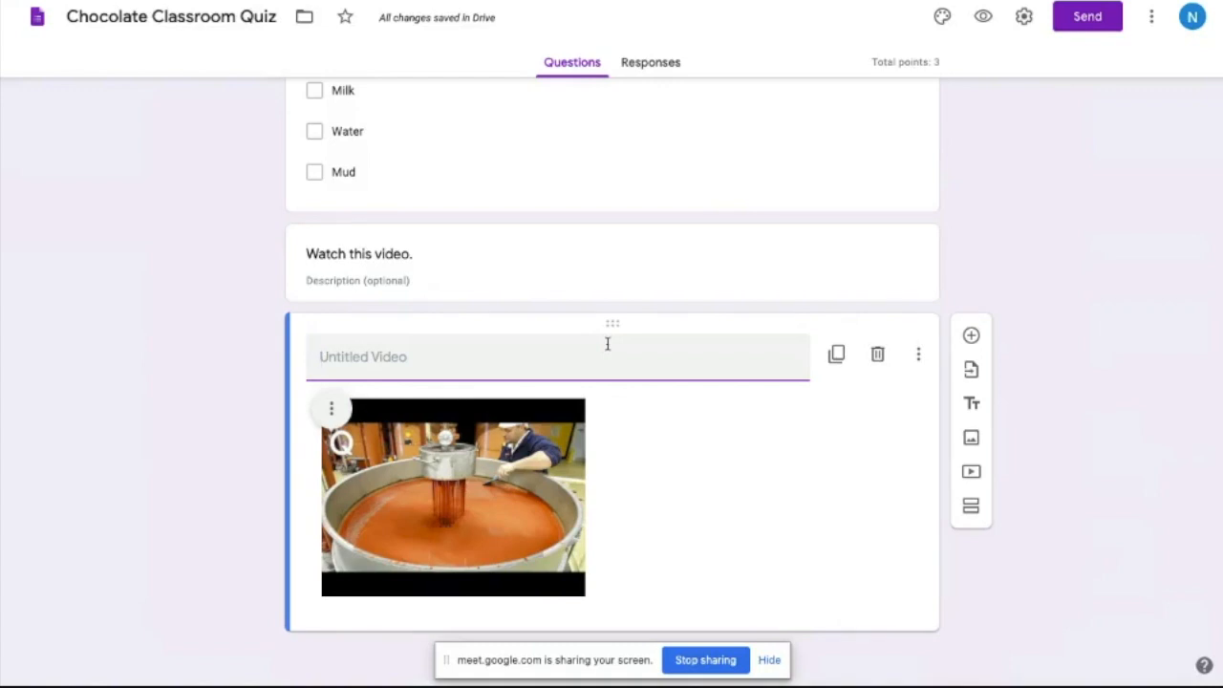
# Step: Enlarge the chocolate factory video to fill most of its block's width
pyautogui.click(558, 511)
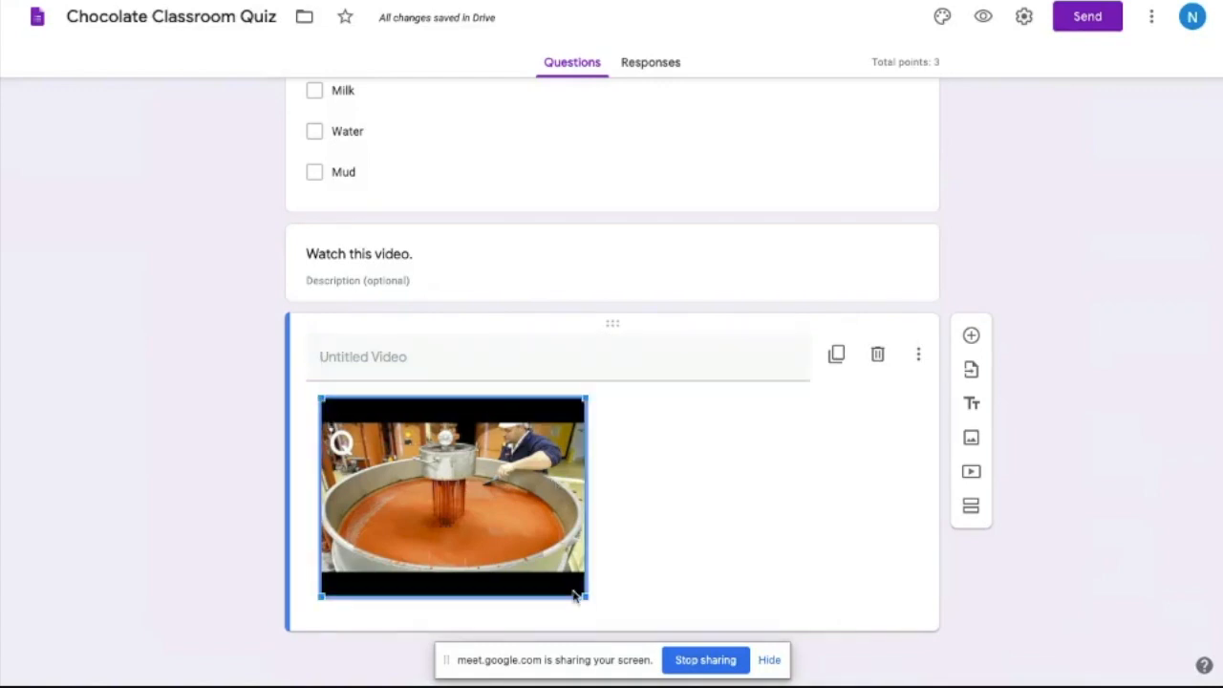
pyautogui.moveTo(587, 598); pyautogui.dragTo(860, 657)
pyautogui.scroll(-2, 886, 621)
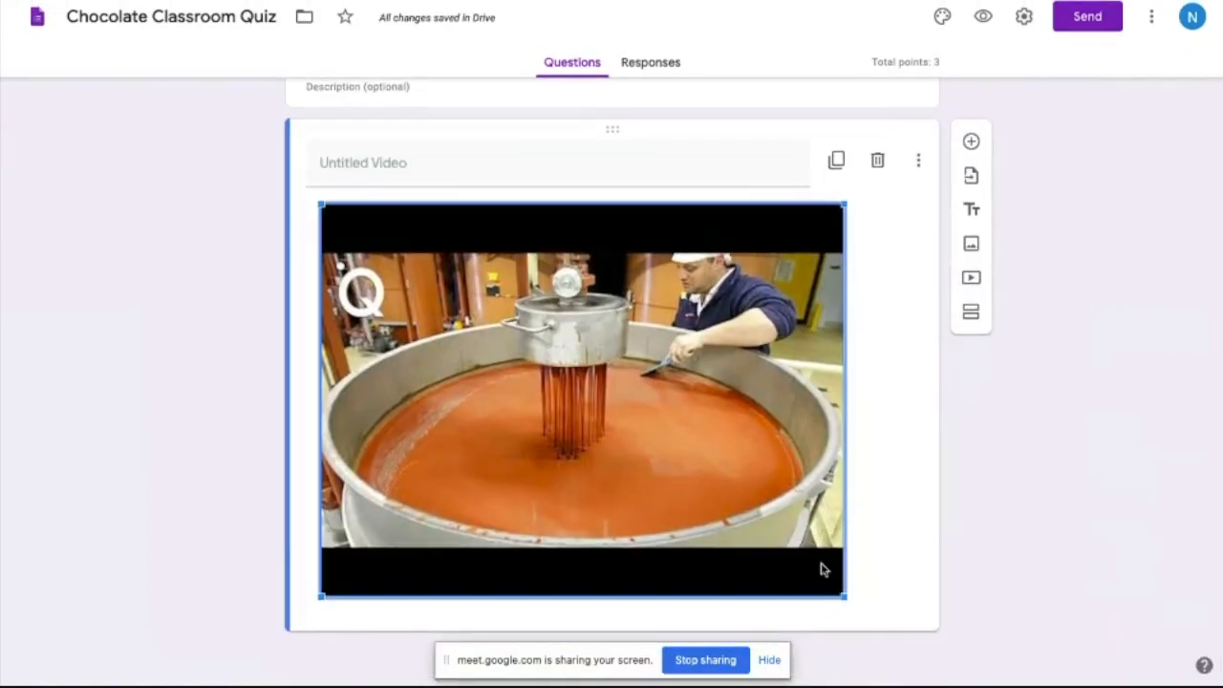
pyautogui.click(876, 541)
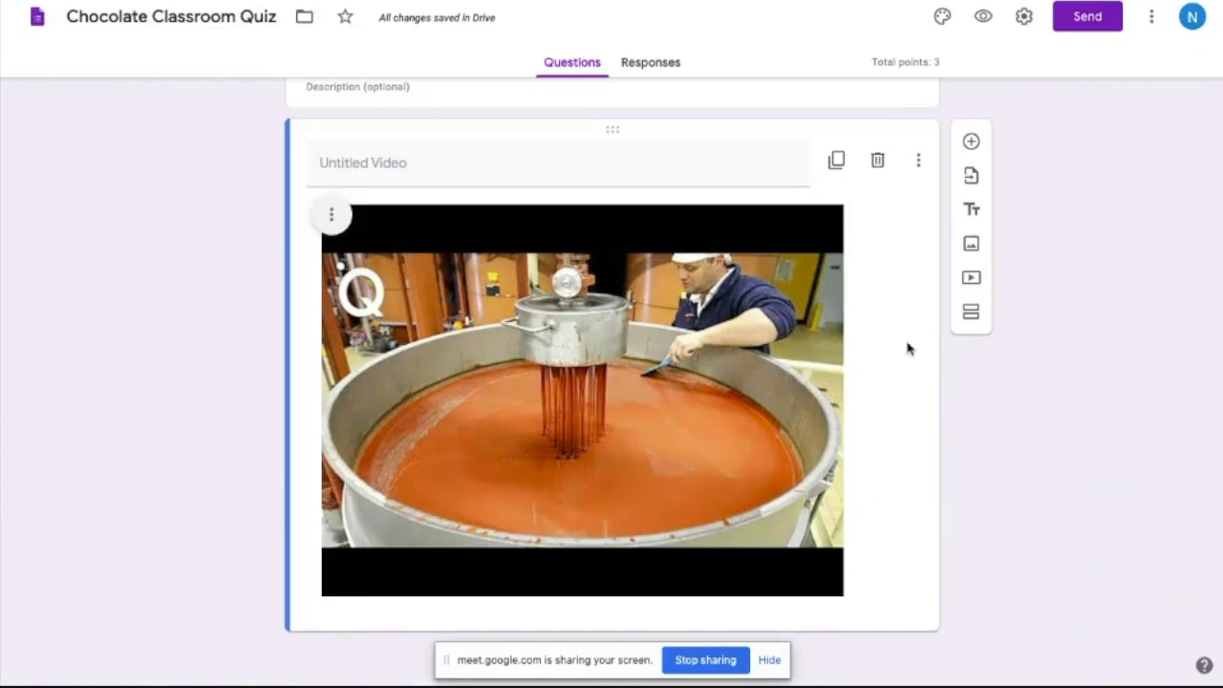
# Step: Add a blank Multiple choice question below the chocolate factory video
pyautogui.click(973, 142)
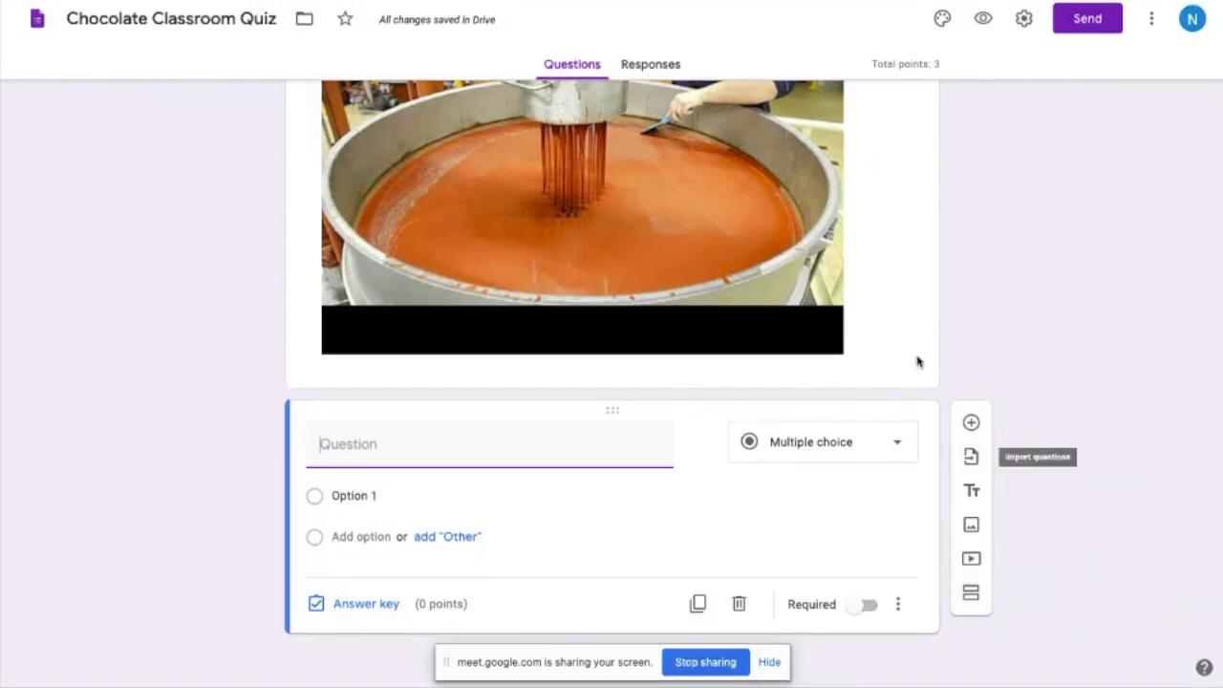
pyautogui.scroll(5, 877, 176)
pyautogui.scroll(3, 877, 234)
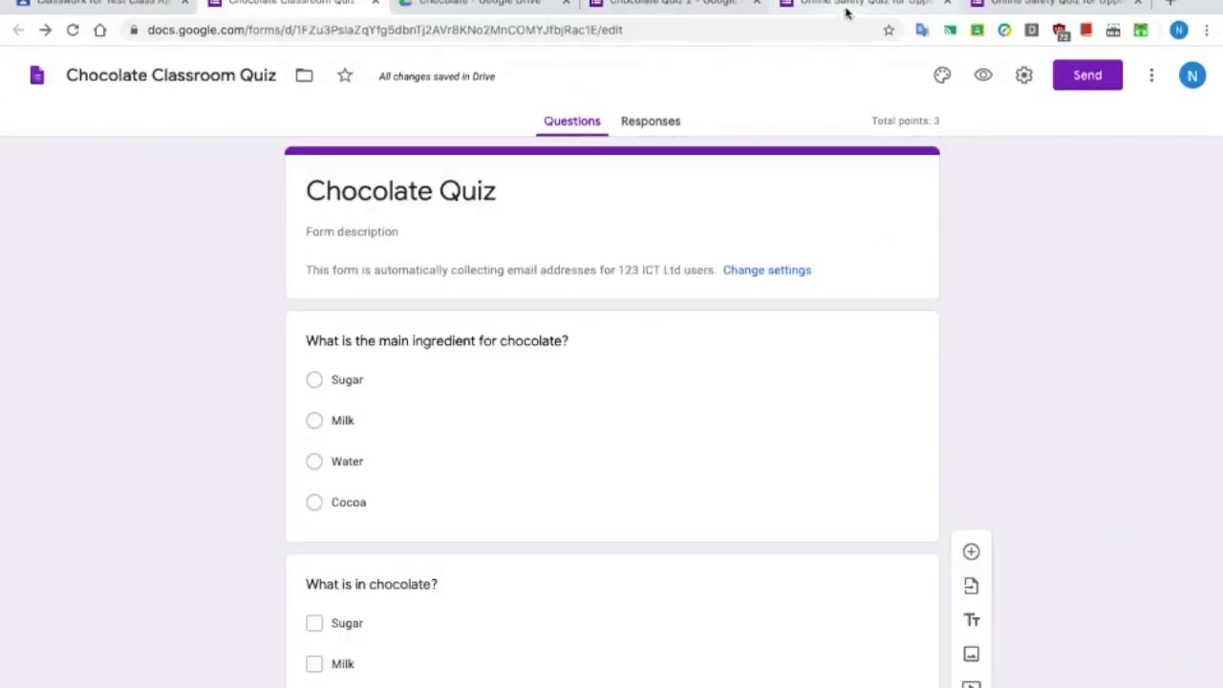
# Step: Switch to the Online Safety Quiz for Upper Key Stage 2 and briefly play its embedded "Play Like Share: Episode 1" video
pyautogui.click(845, 8)
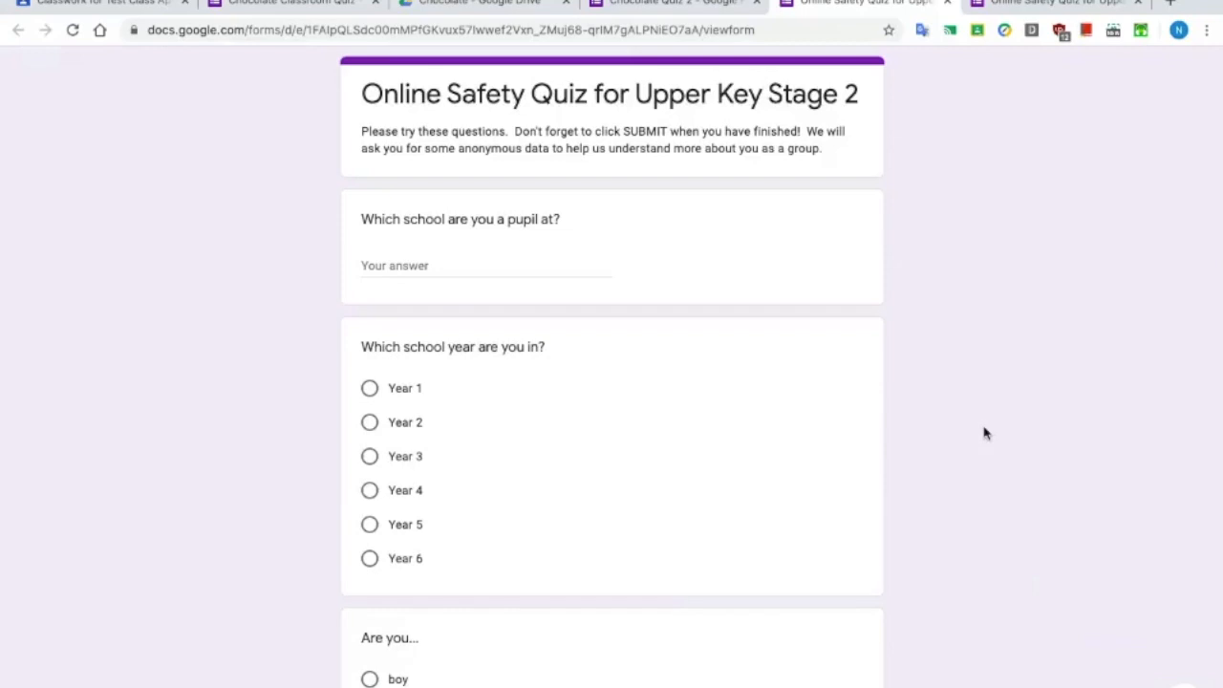
pyautogui.scroll(-2, 1000, 576)
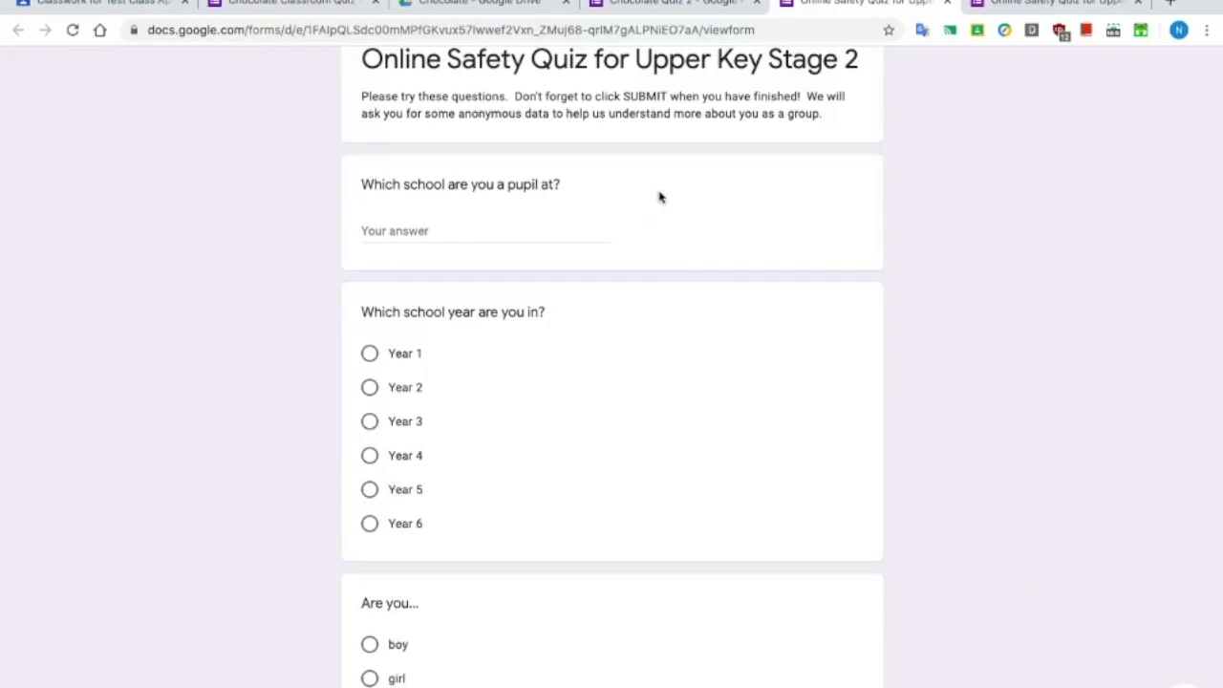
pyautogui.scroll(-2, 453, 247)
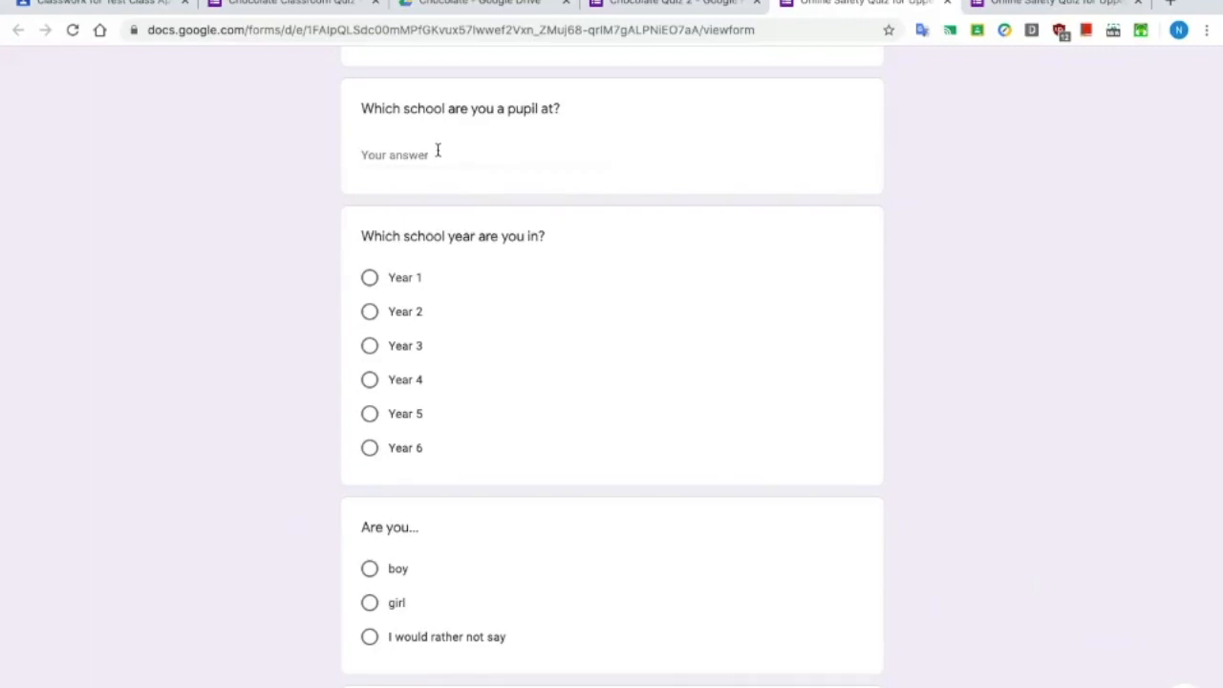
pyautogui.scroll(-7, 557, 347)
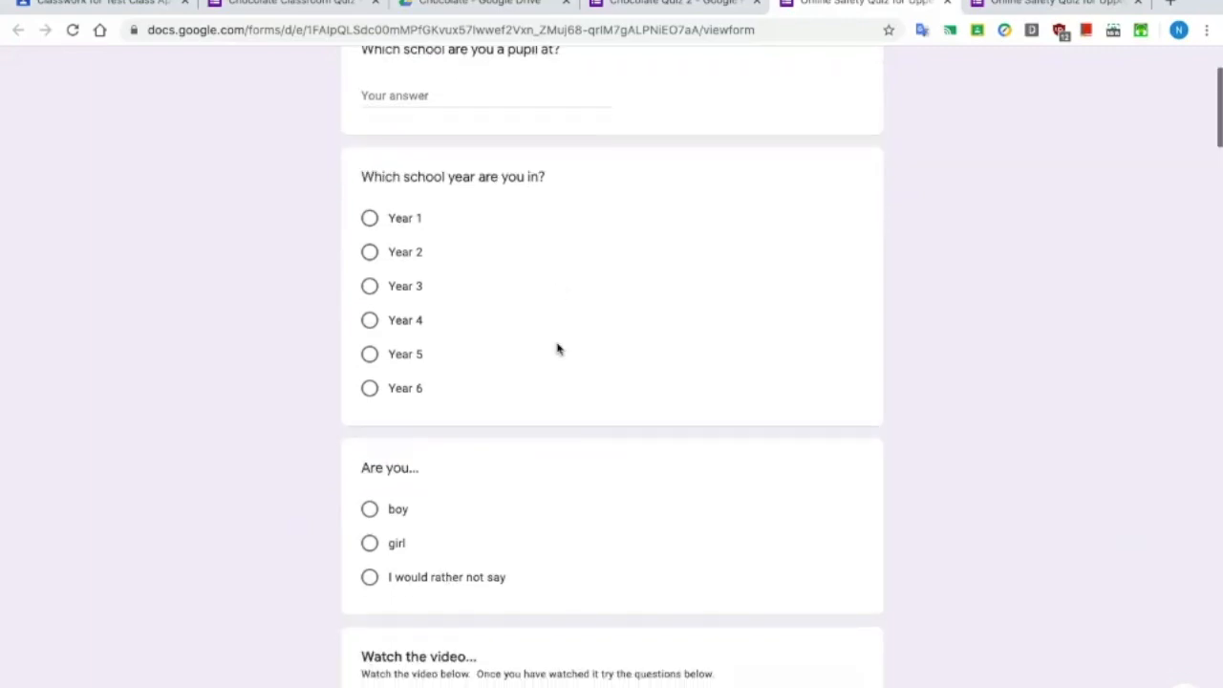
pyautogui.scroll(-1, 682, 416)
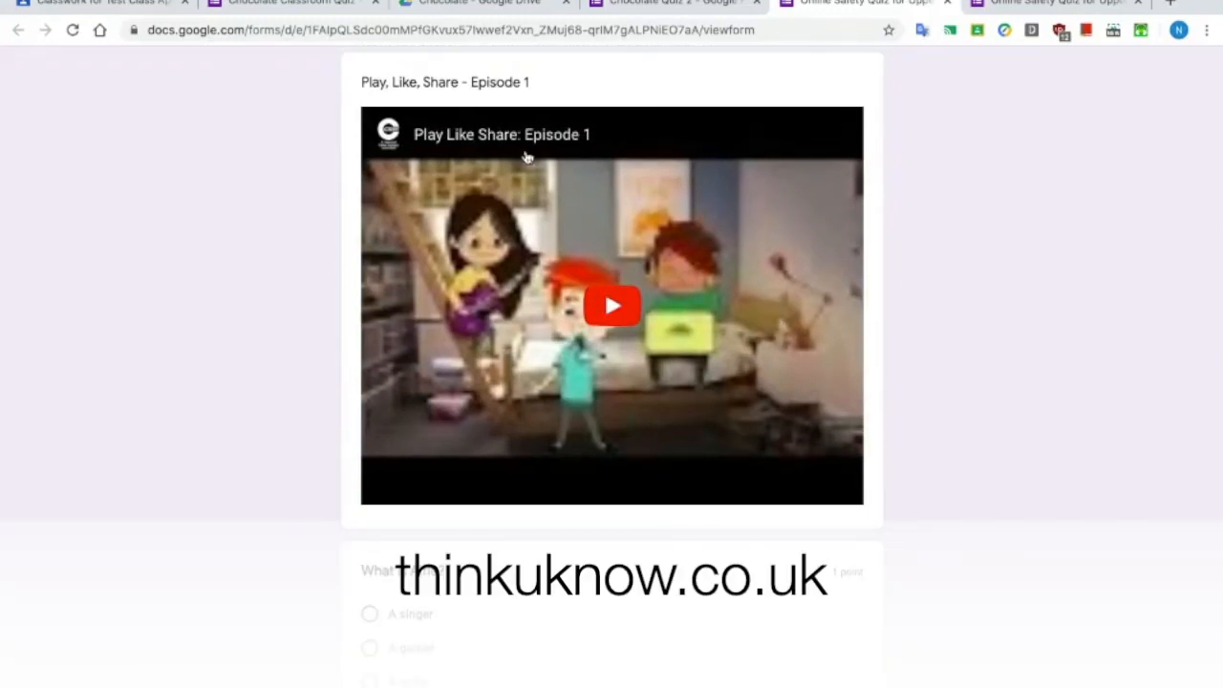
pyautogui.click(615, 307)
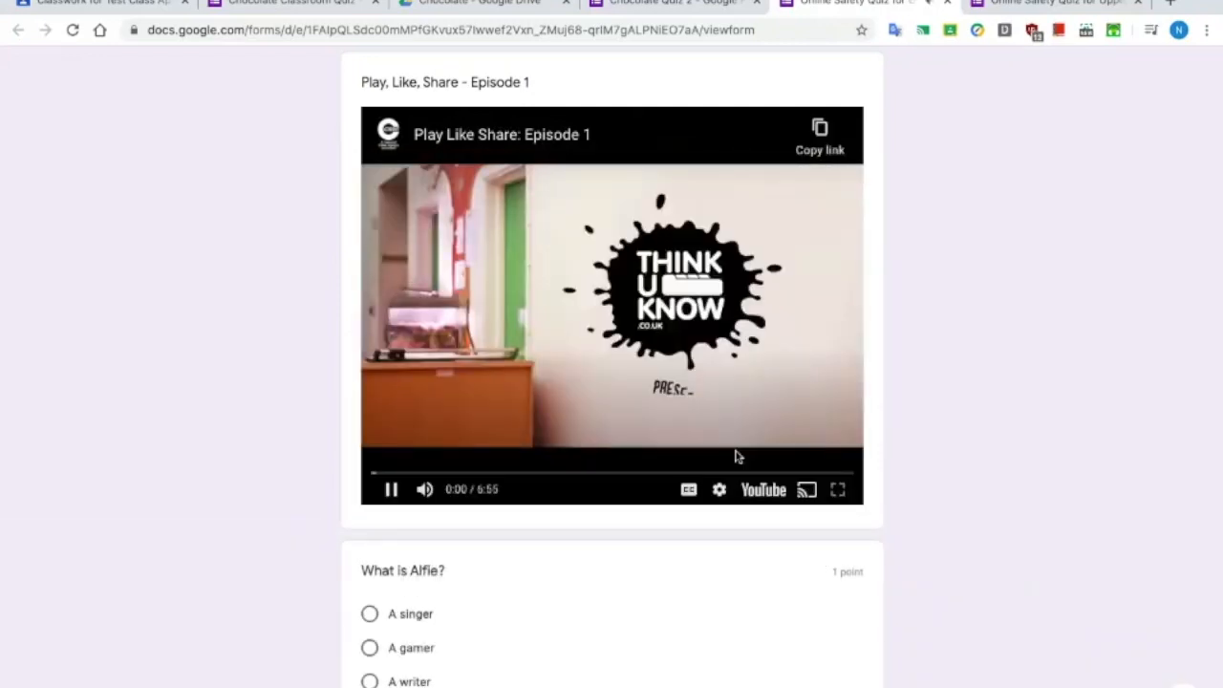
pyautogui.click(391, 488)
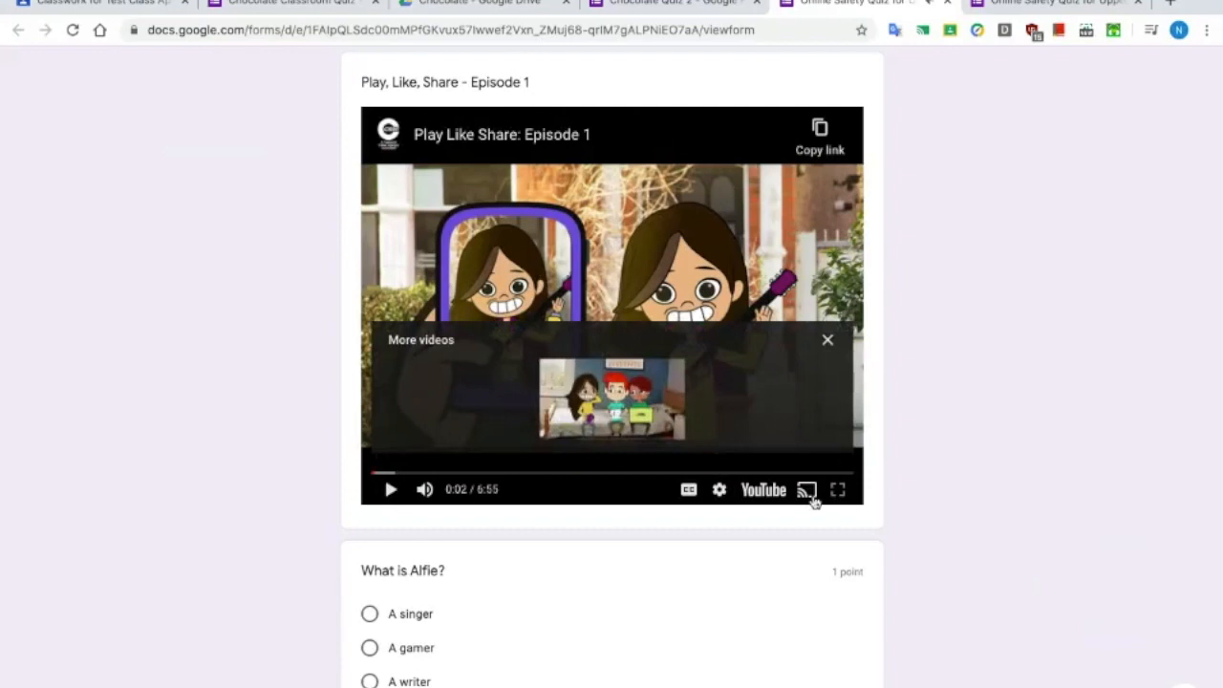
# Step: Review the example quiz's form from the Episode 1 questions through the Episode 2 and 3 videos to the final open-ended question
pyautogui.scroll(-1, 941, 465)
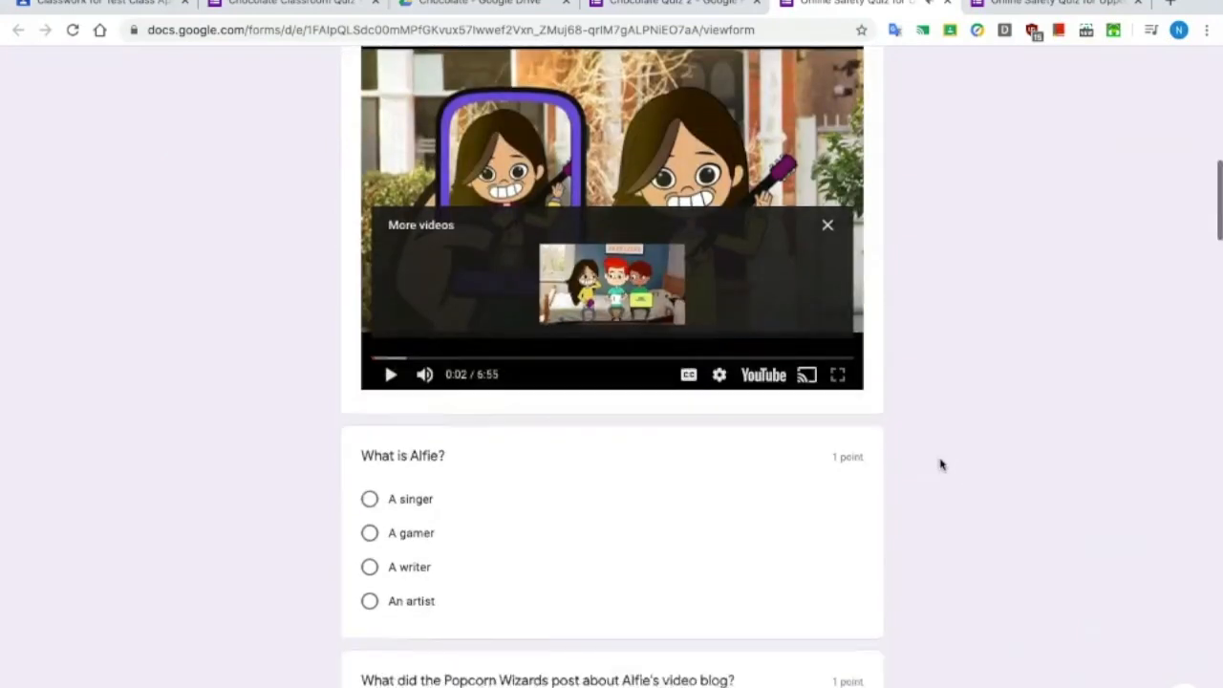
pyautogui.scroll(-3, 941, 464)
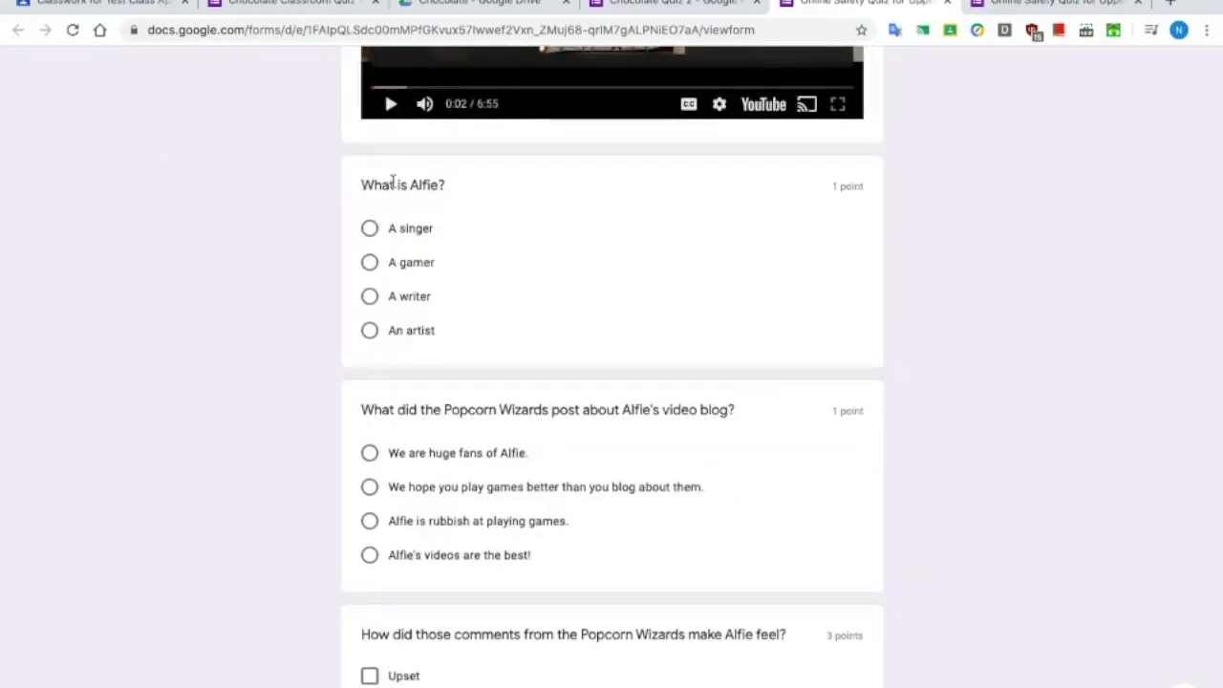
pyautogui.scroll(-3, 450, 344)
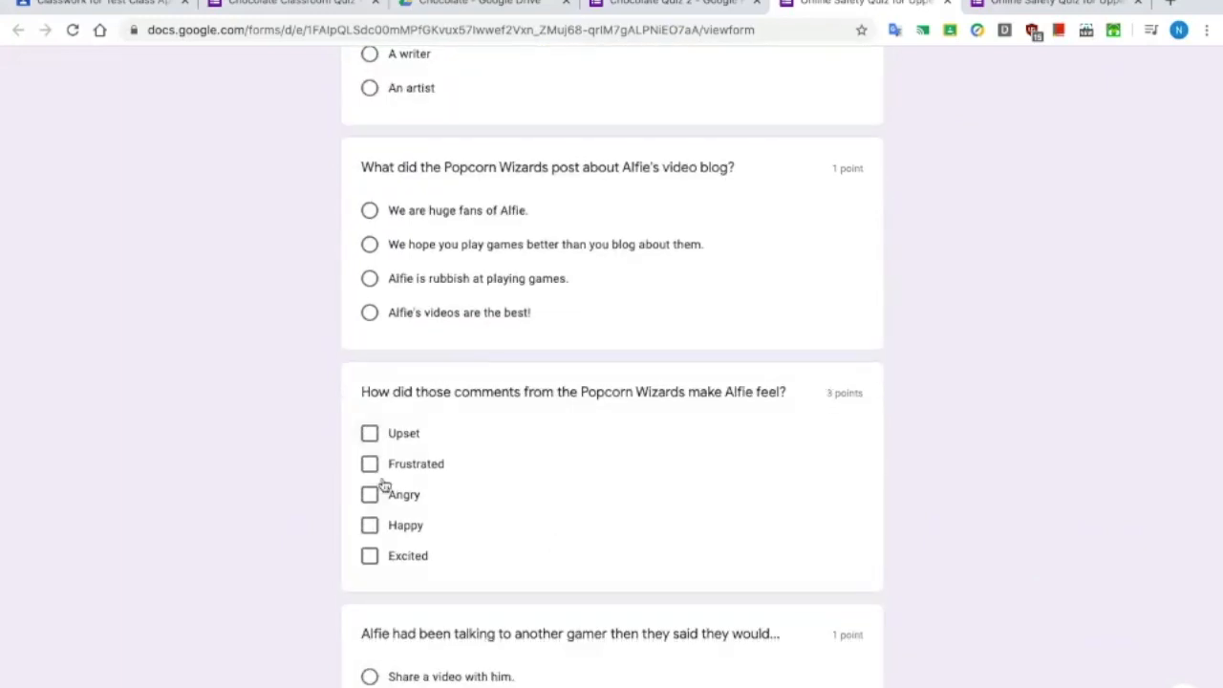
pyautogui.scroll(-14, 609, 510)
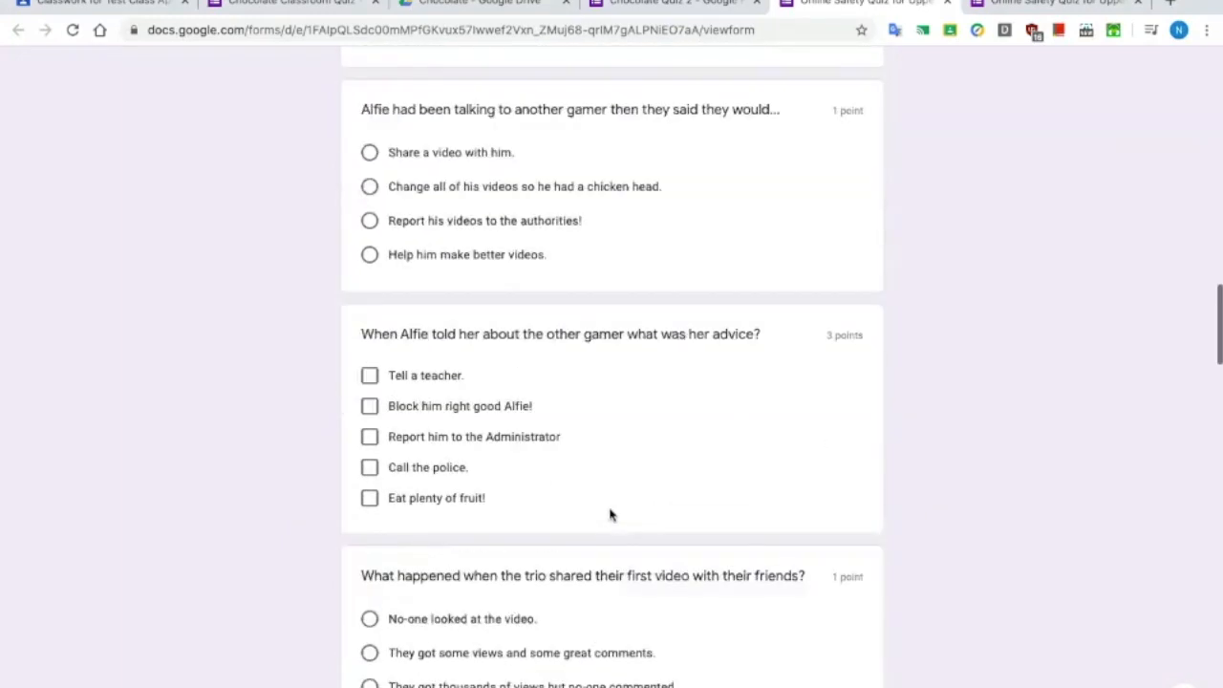
pyautogui.scroll(-2, 612, 514)
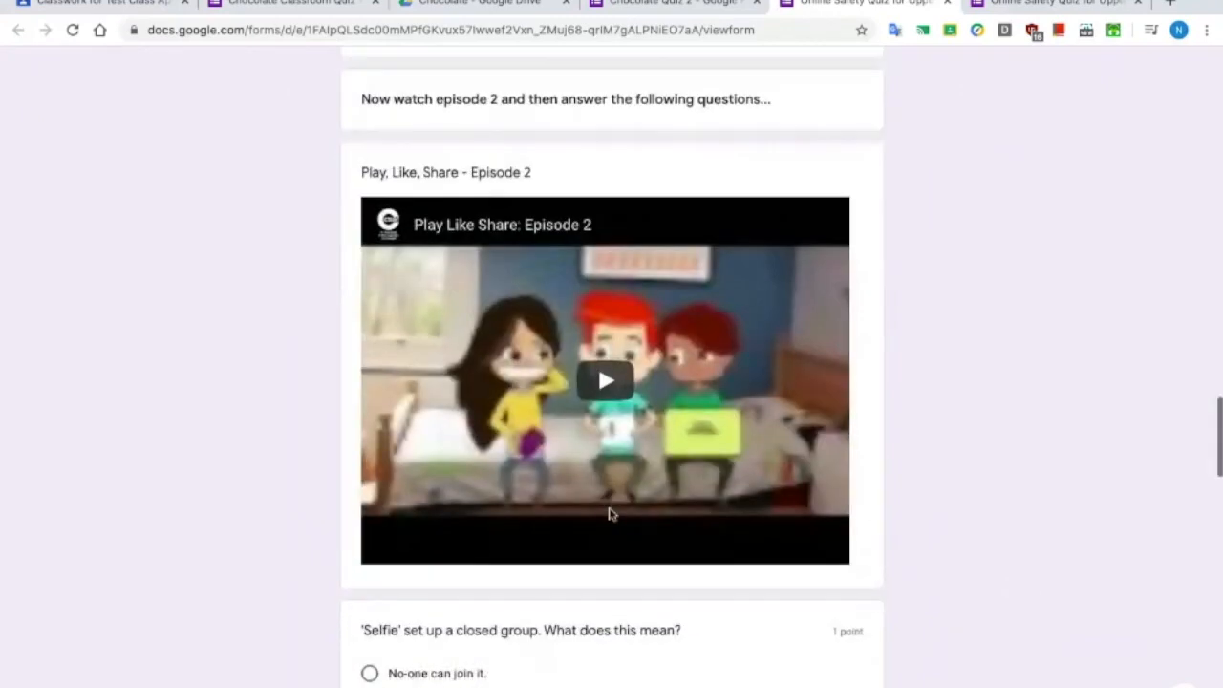
pyautogui.scroll(-3, 611, 514)
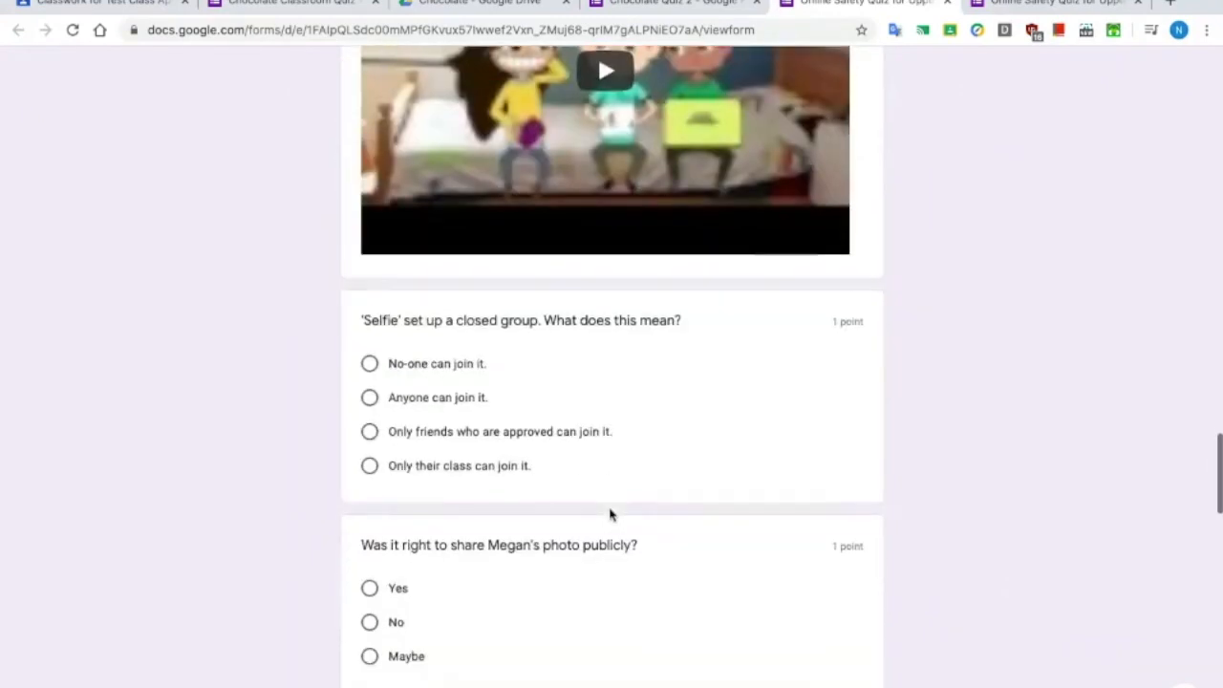
pyautogui.scroll(-4, 610, 515)
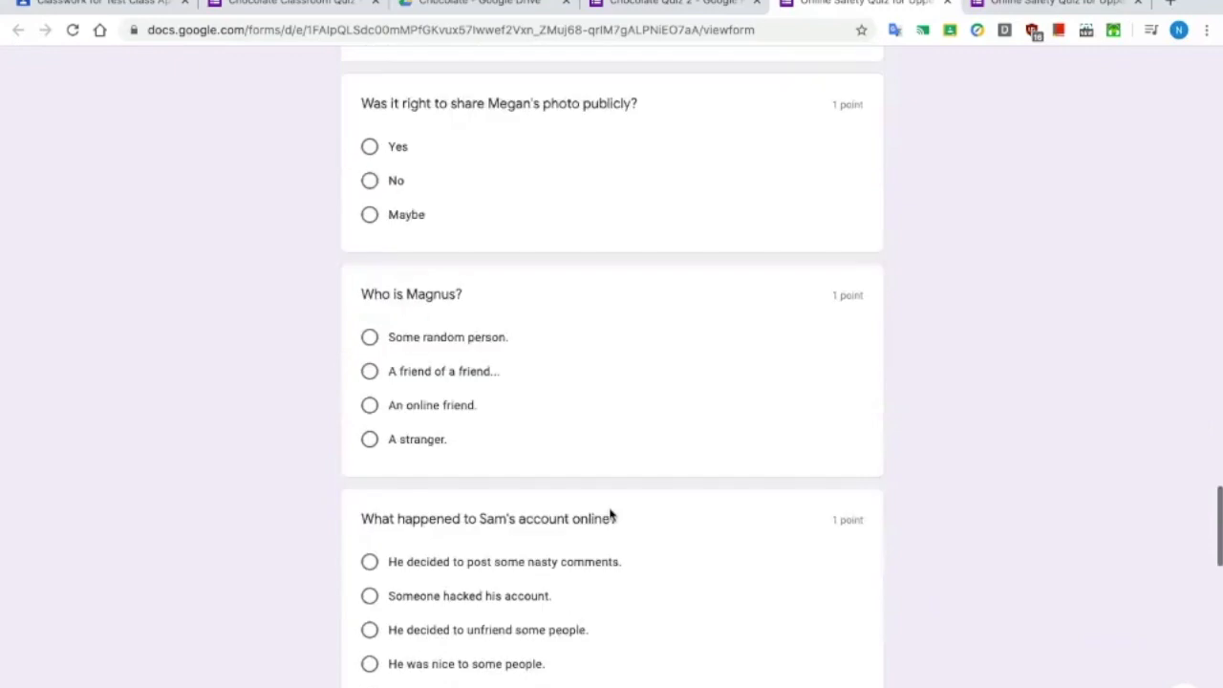
pyautogui.scroll(-6, 610, 515)
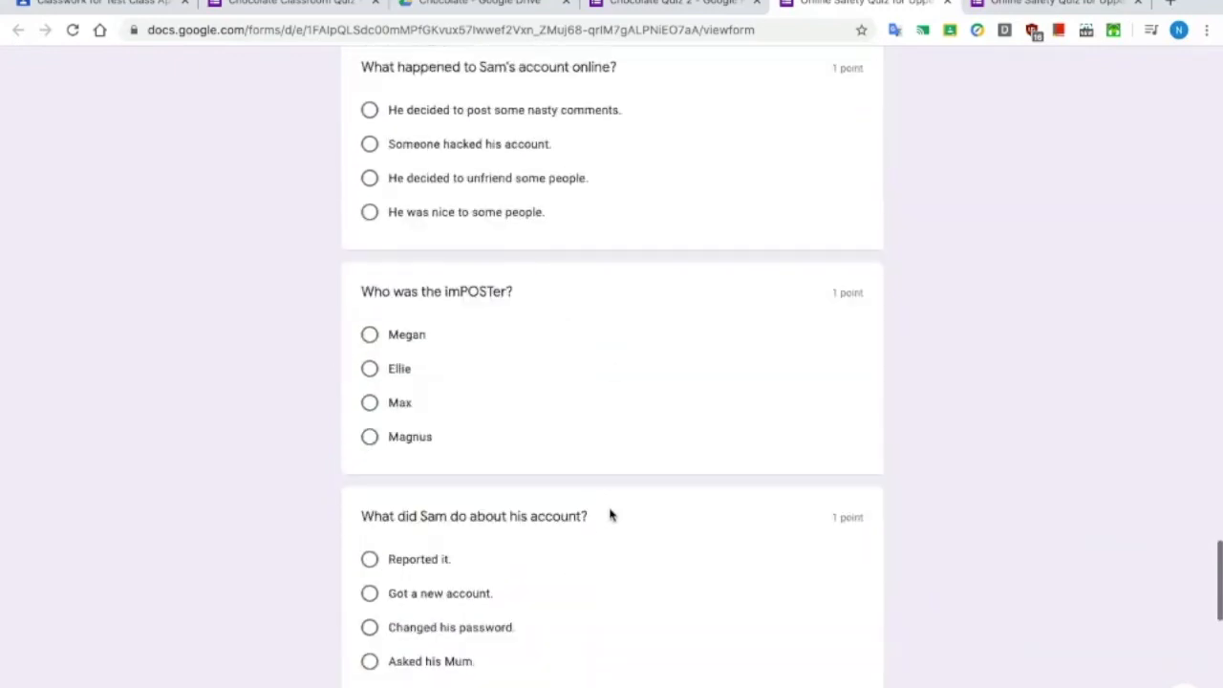
pyautogui.scroll(-7, 609, 515)
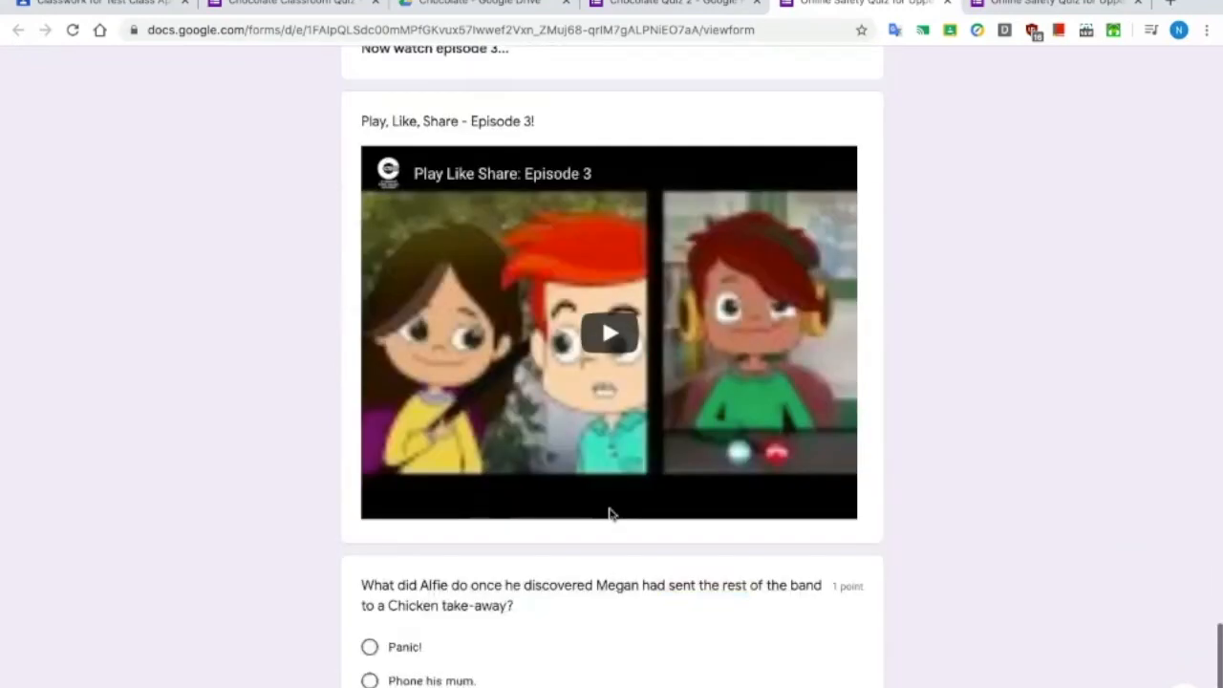
pyautogui.scroll(-4, 610, 515)
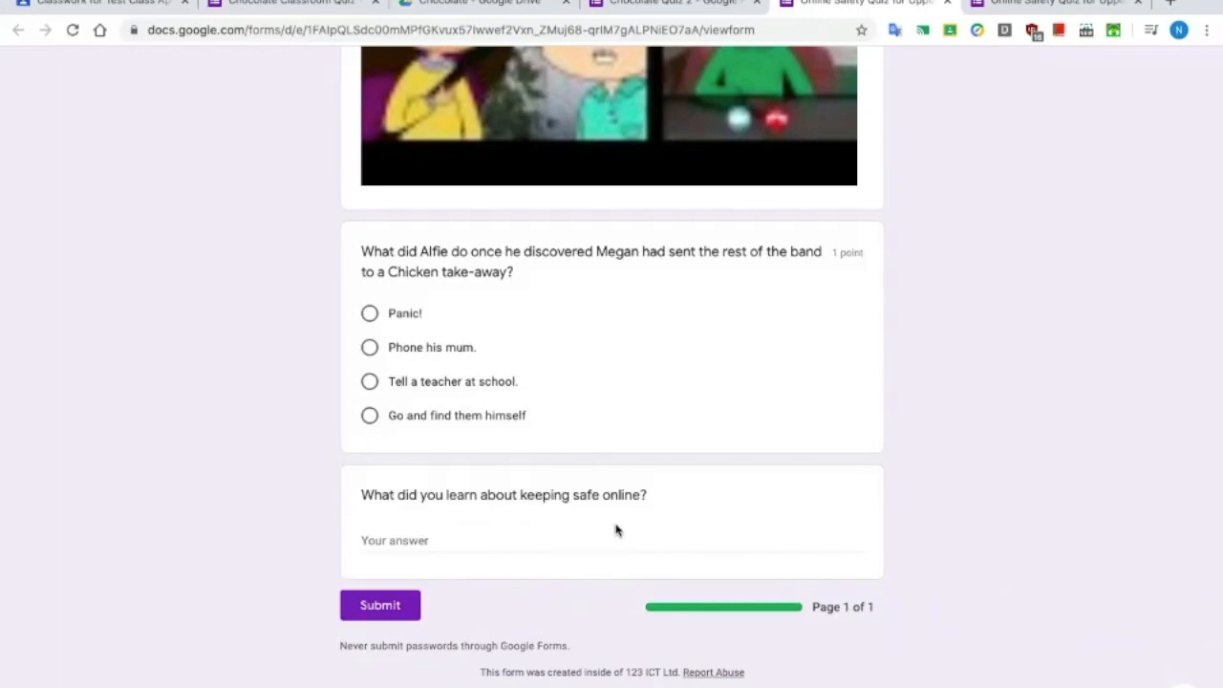
pyautogui.click(473, 535)
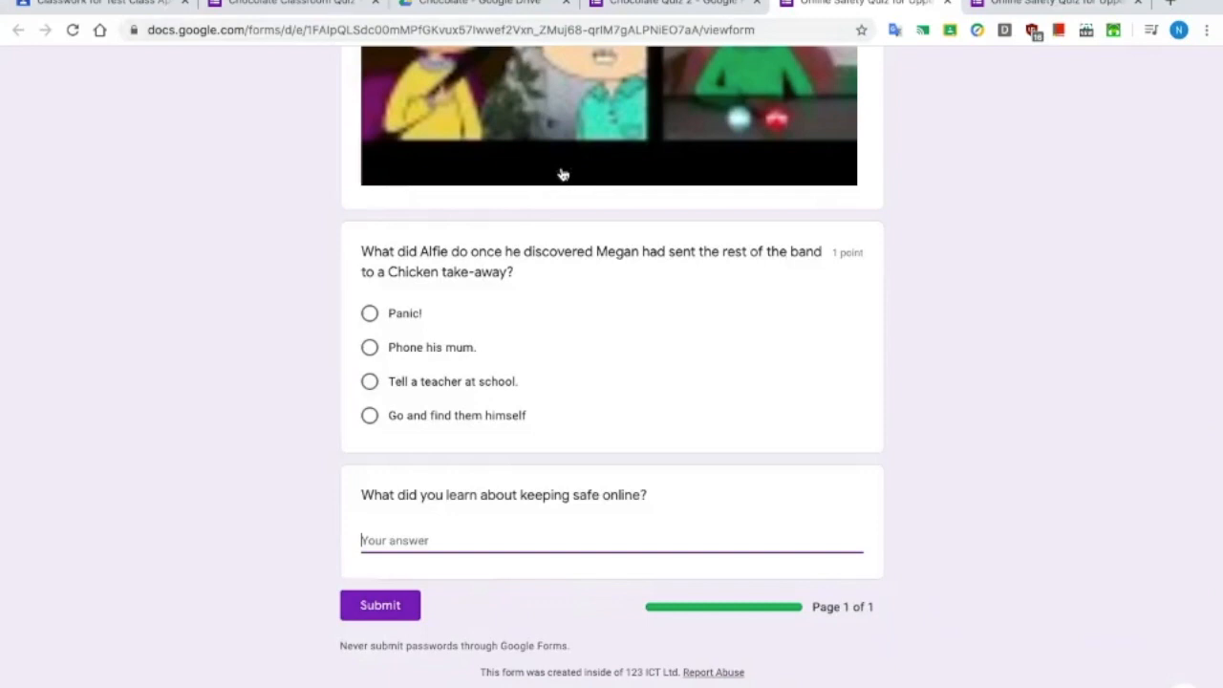
pyautogui.scroll(20, 563, 173)
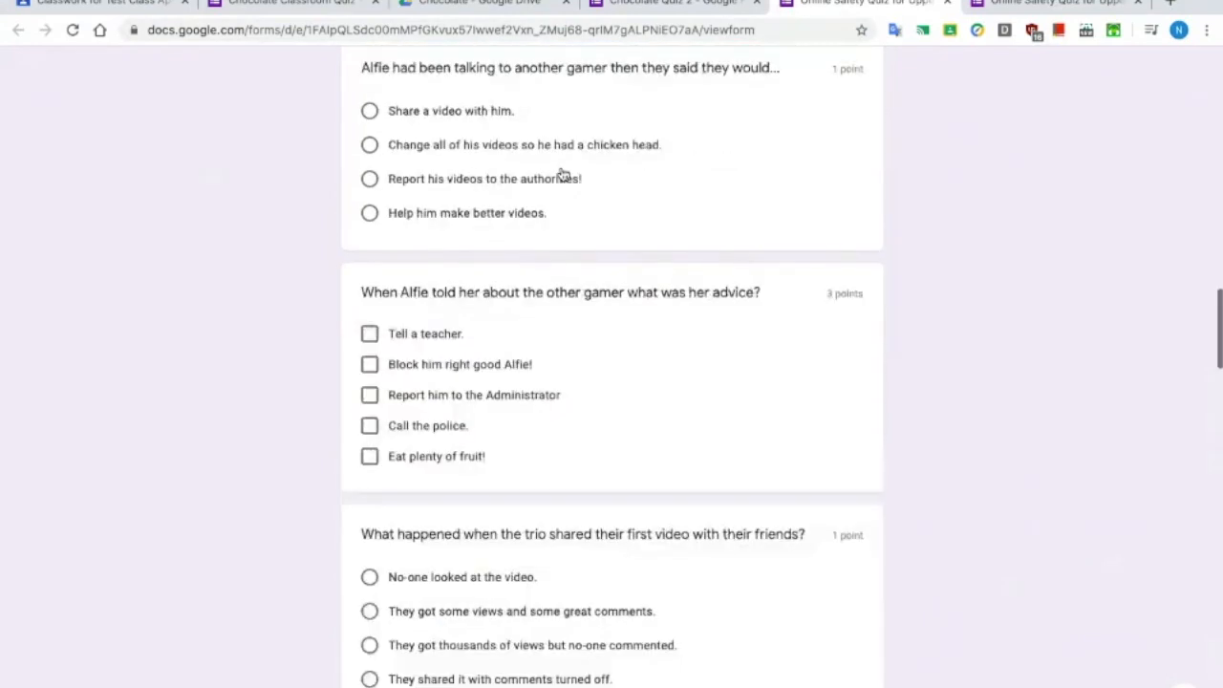
pyautogui.scroll(20, 563, 173)
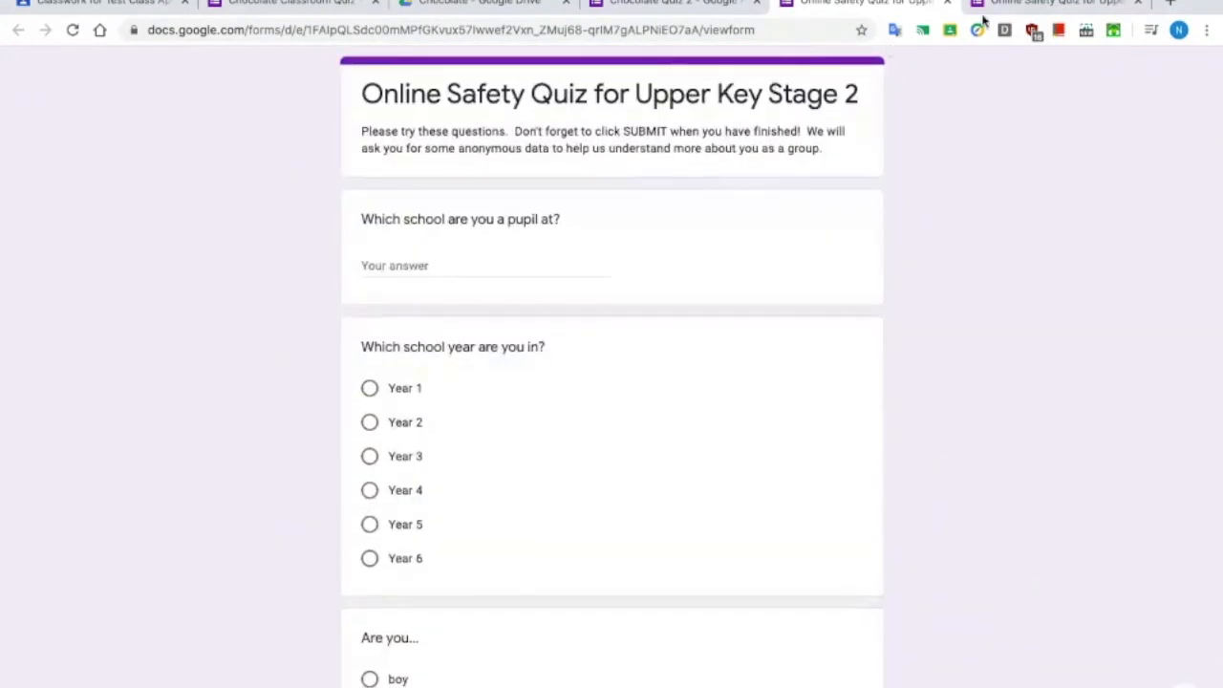
# Step: Switch to the Online Safety Quiz's editor and examine the response summary's points distribution and the school year and gender charts
pyautogui.click(1008, 7)
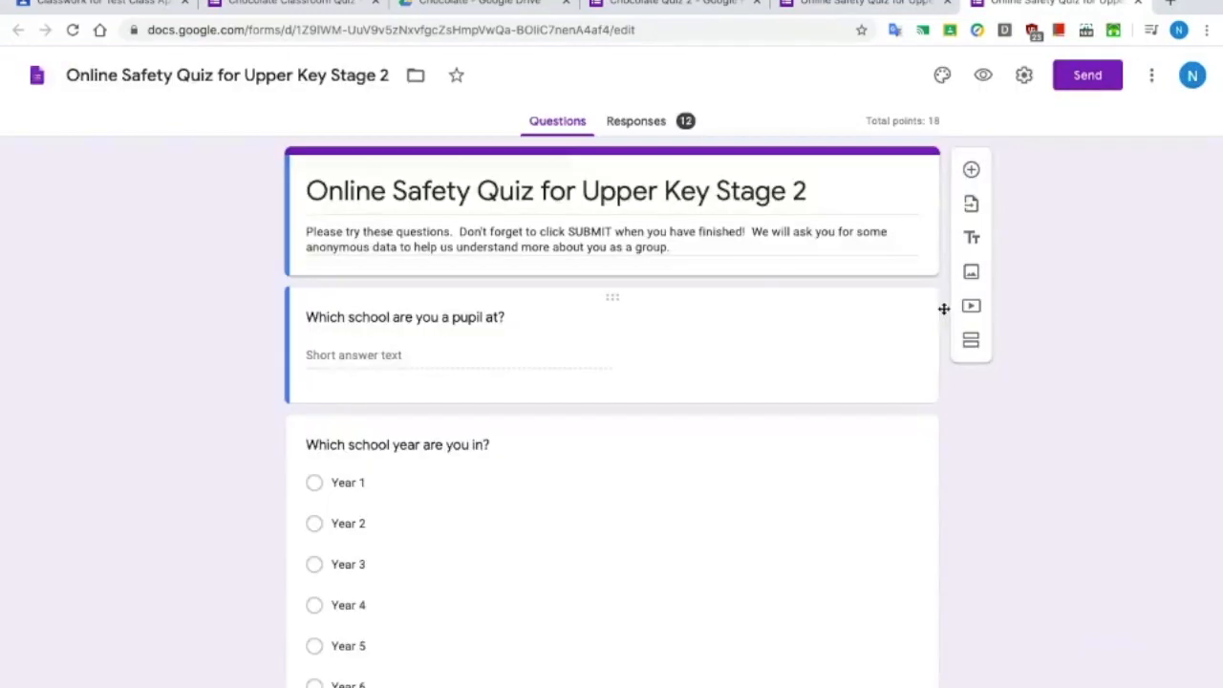
pyautogui.click(636, 122)
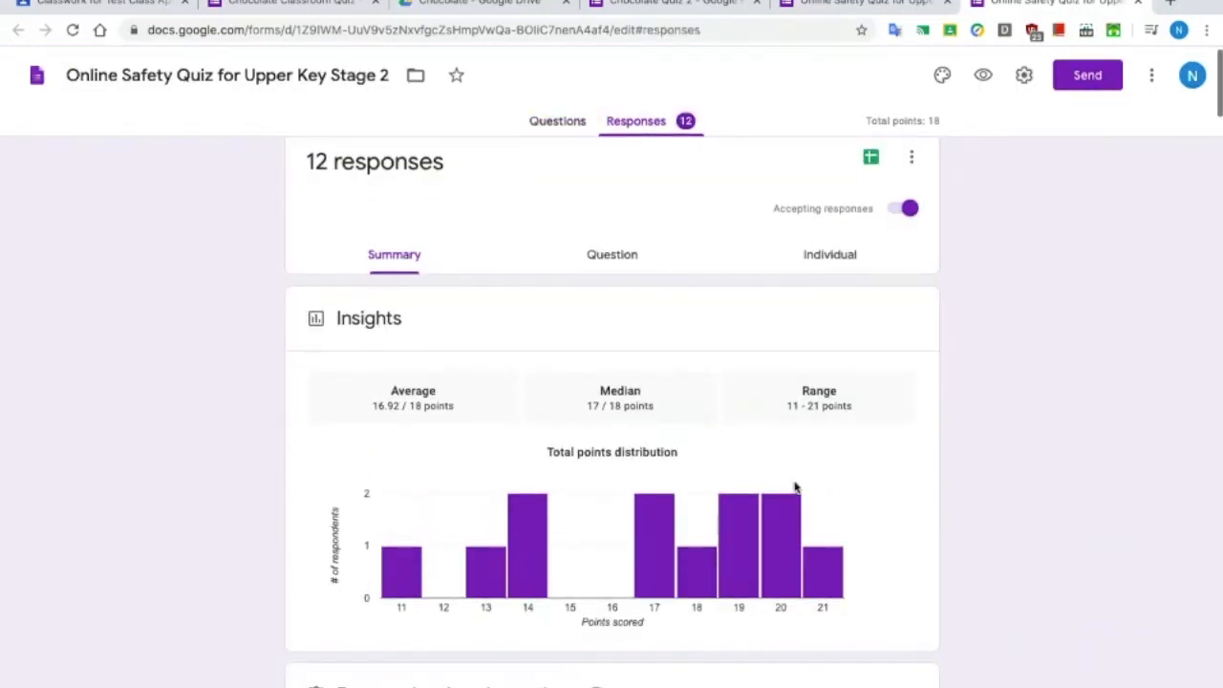
pyautogui.moveTo(463, 557)
pyautogui.scroll(-7, 819, 537)
pyautogui.moveTo(532, 306)
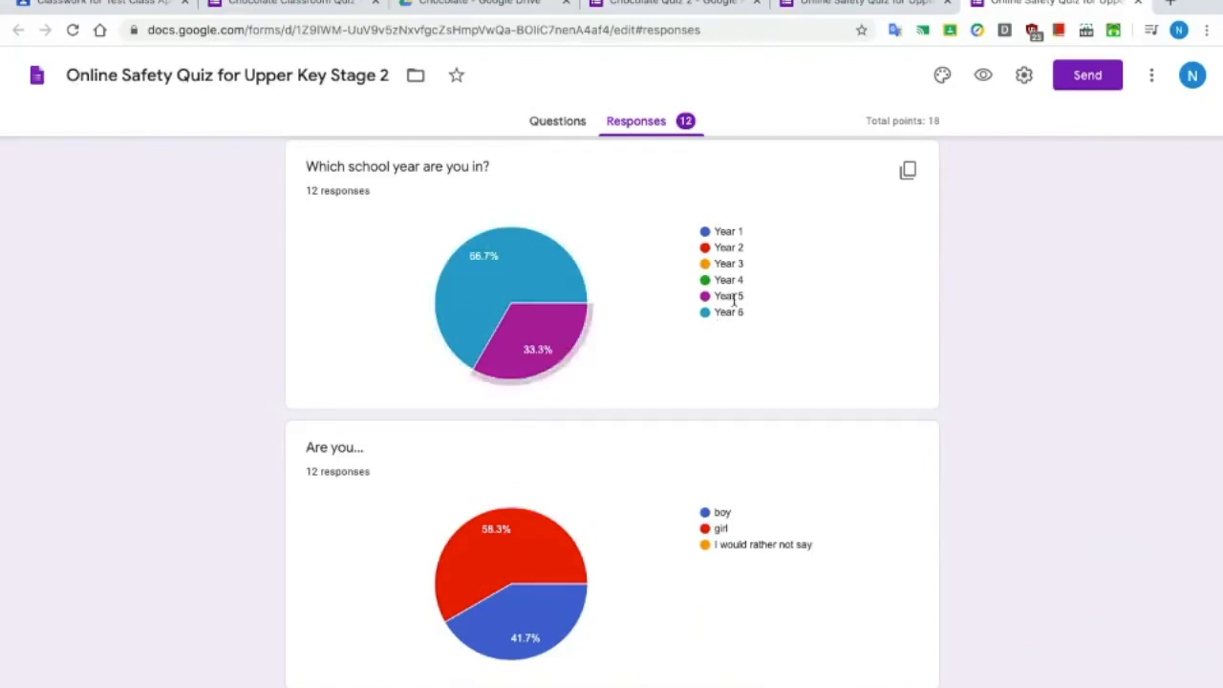
pyautogui.moveTo(564, 336)
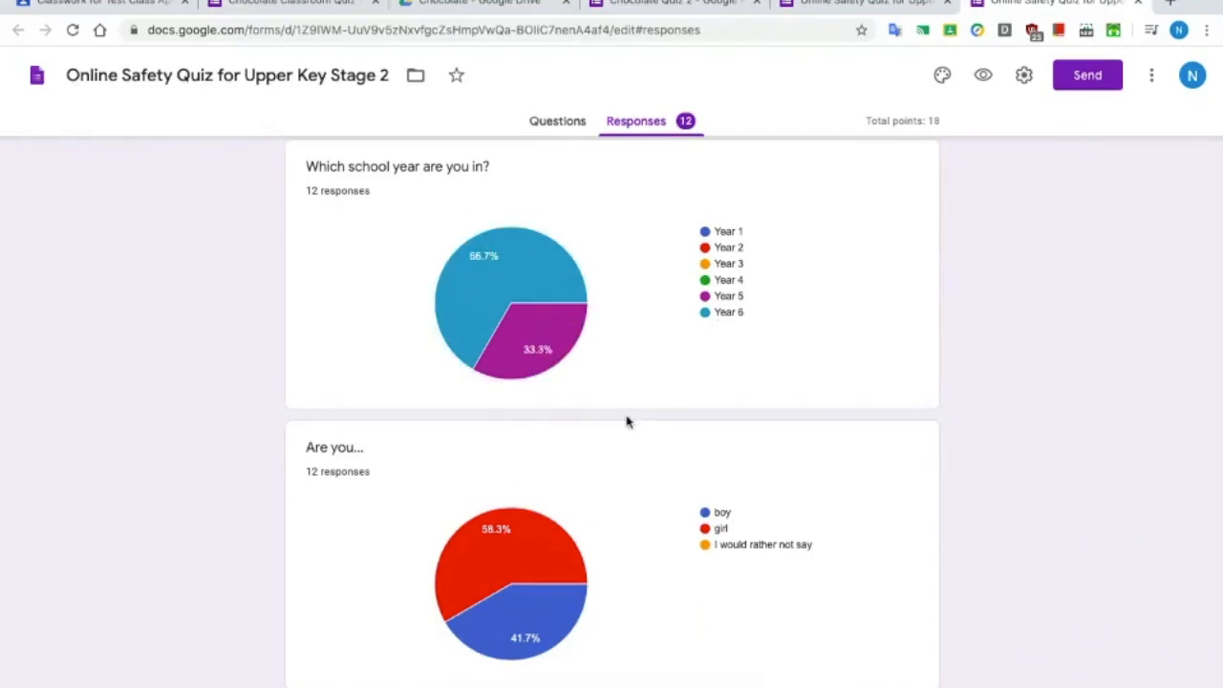
pyautogui.scroll(-3, 626, 420)
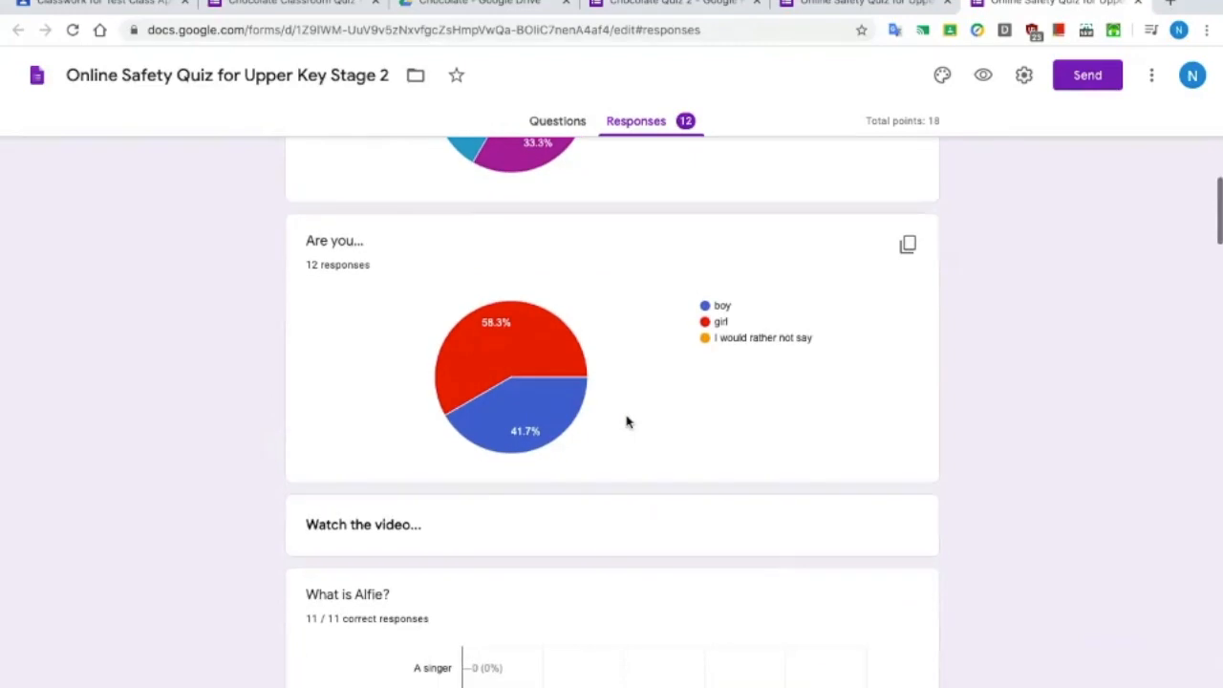
pyautogui.moveTo(559, 409)
# Step: Examine the response summary's answer charts from "What is Alfie?" through "What did Sam do about his account?"
pyautogui.scroll(-5, 738, 543)
pyautogui.scroll(-1, 737, 543)
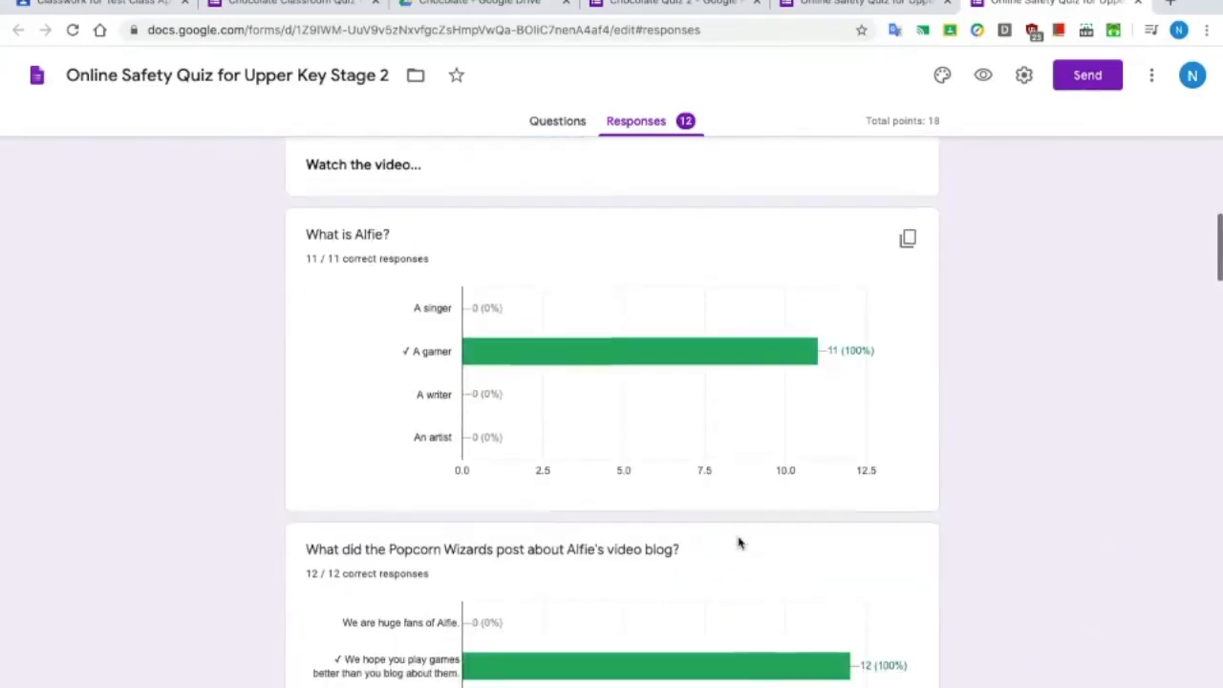
pyautogui.scroll(-4, 738, 541)
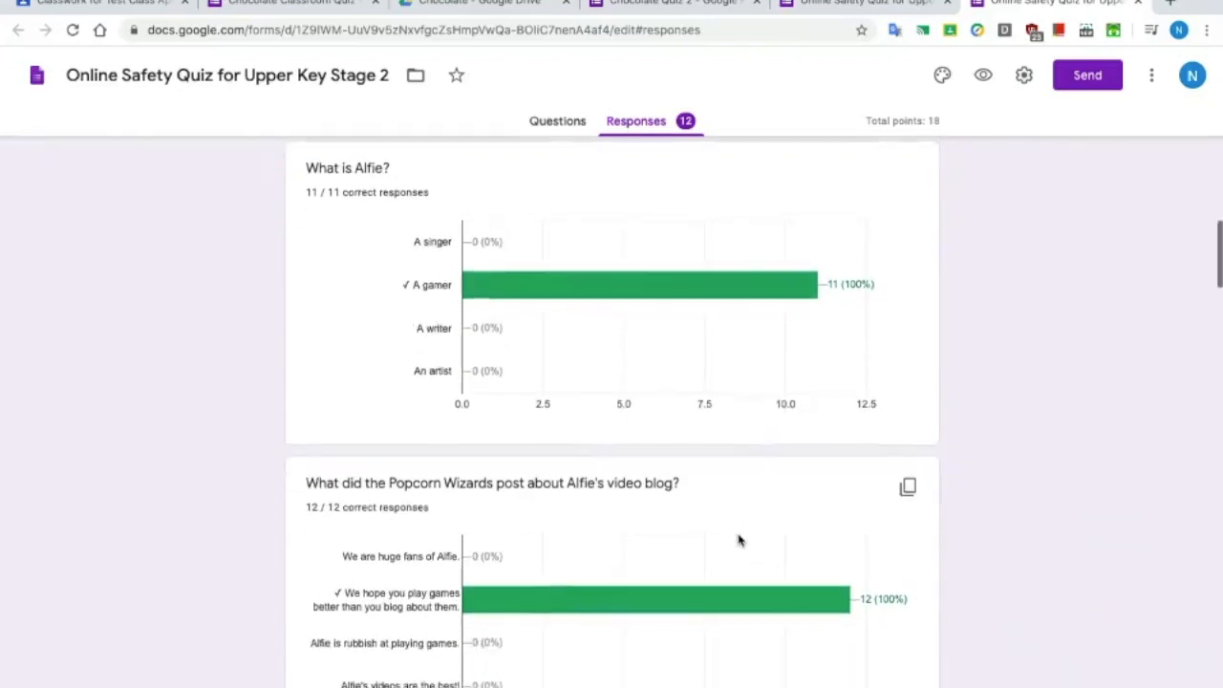
pyautogui.scroll(-4, 738, 541)
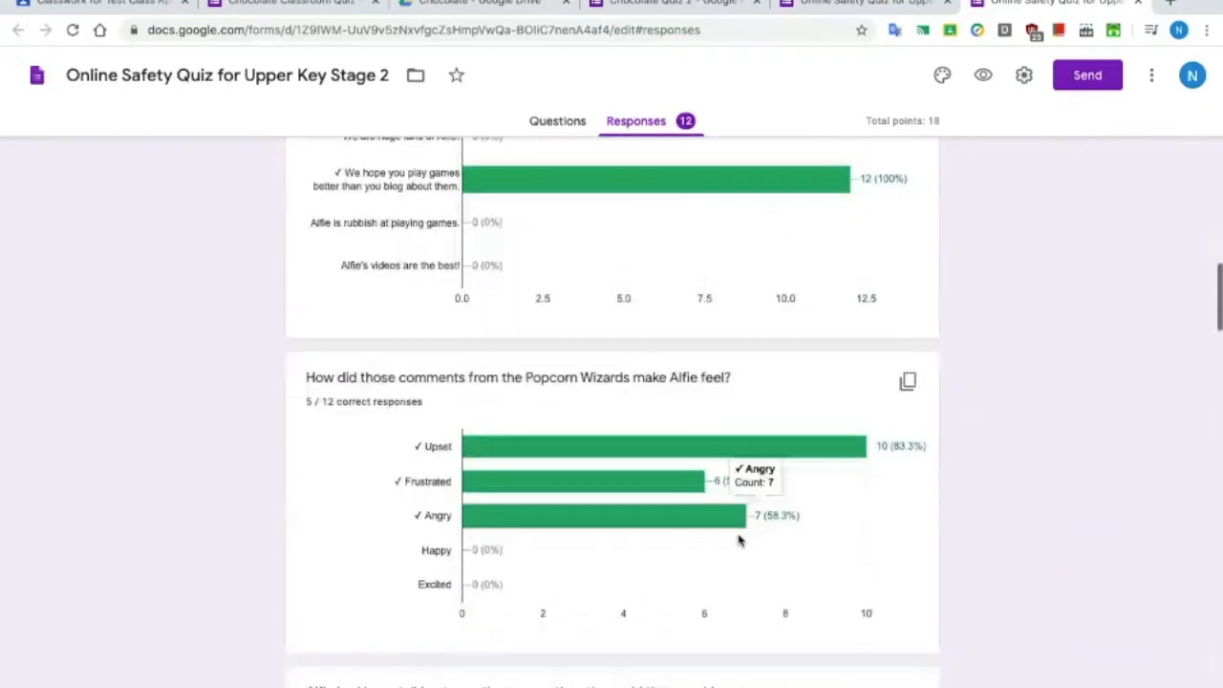
pyautogui.scroll(-2, 738, 541)
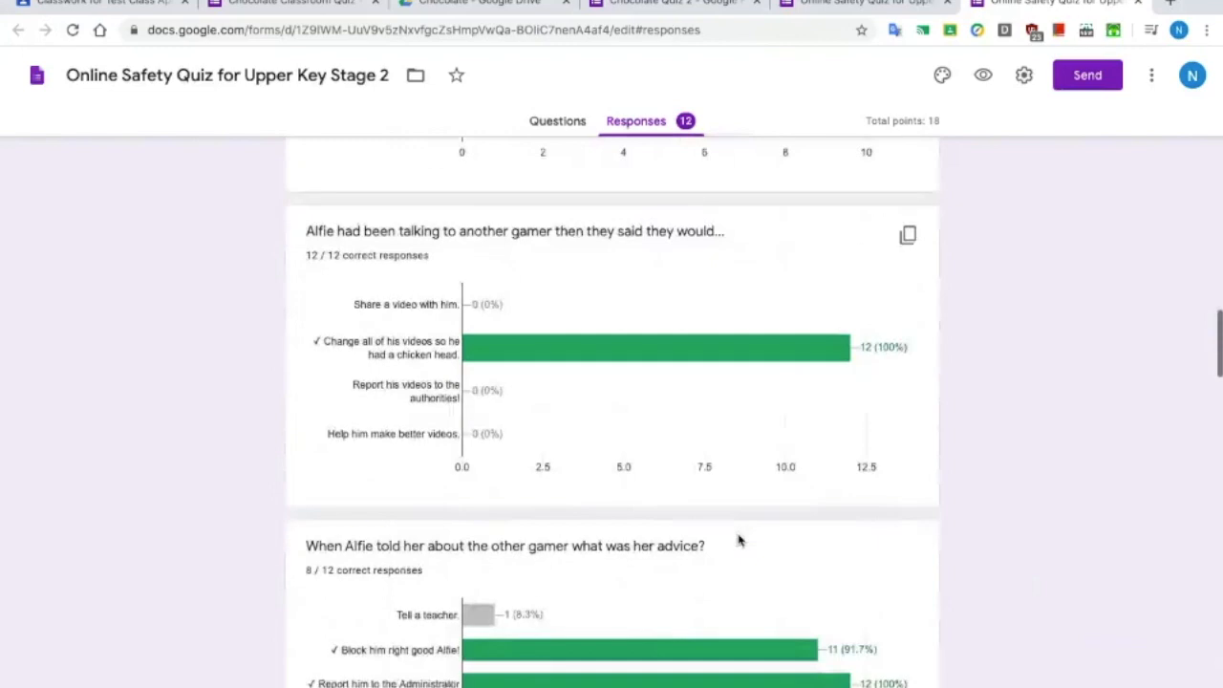
pyautogui.scroll(-5, 517, 578)
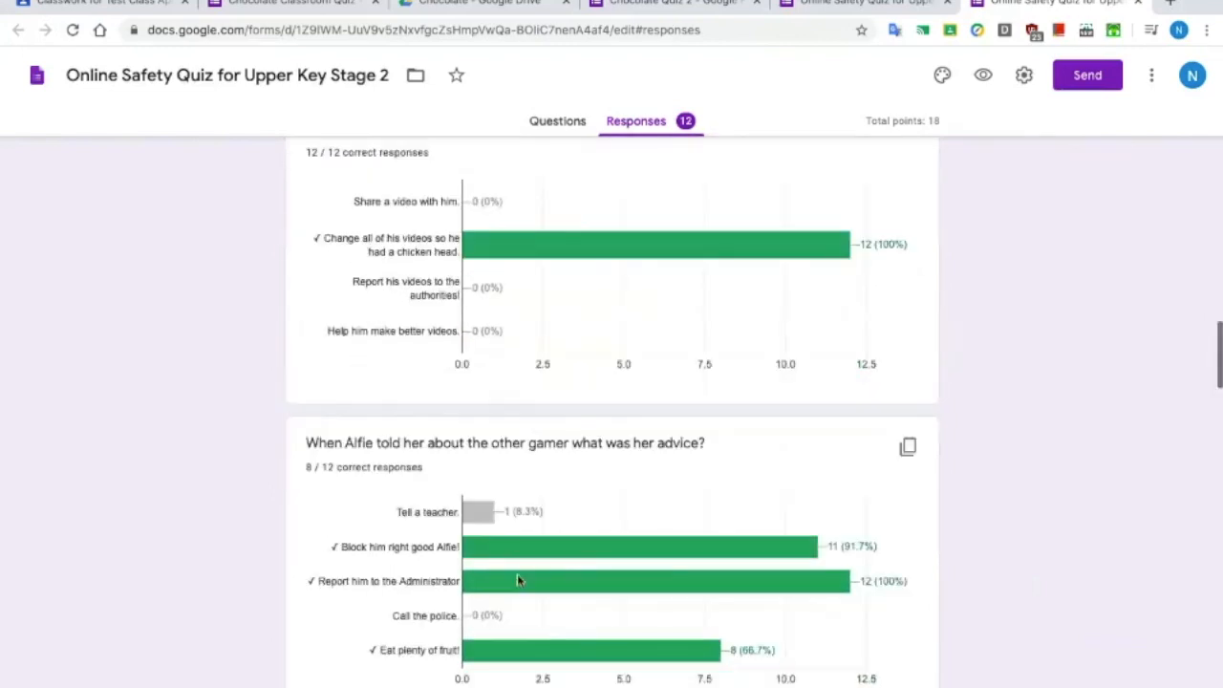
pyautogui.scroll(-9, 517, 578)
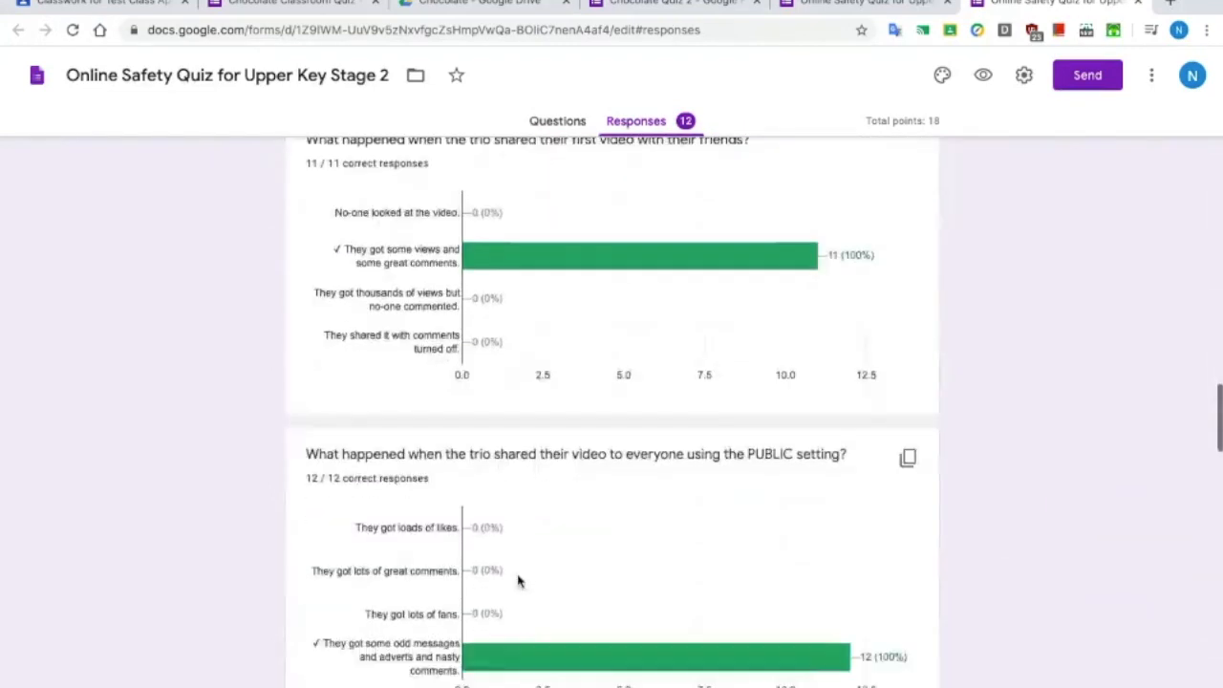
pyautogui.scroll(-5, 516, 580)
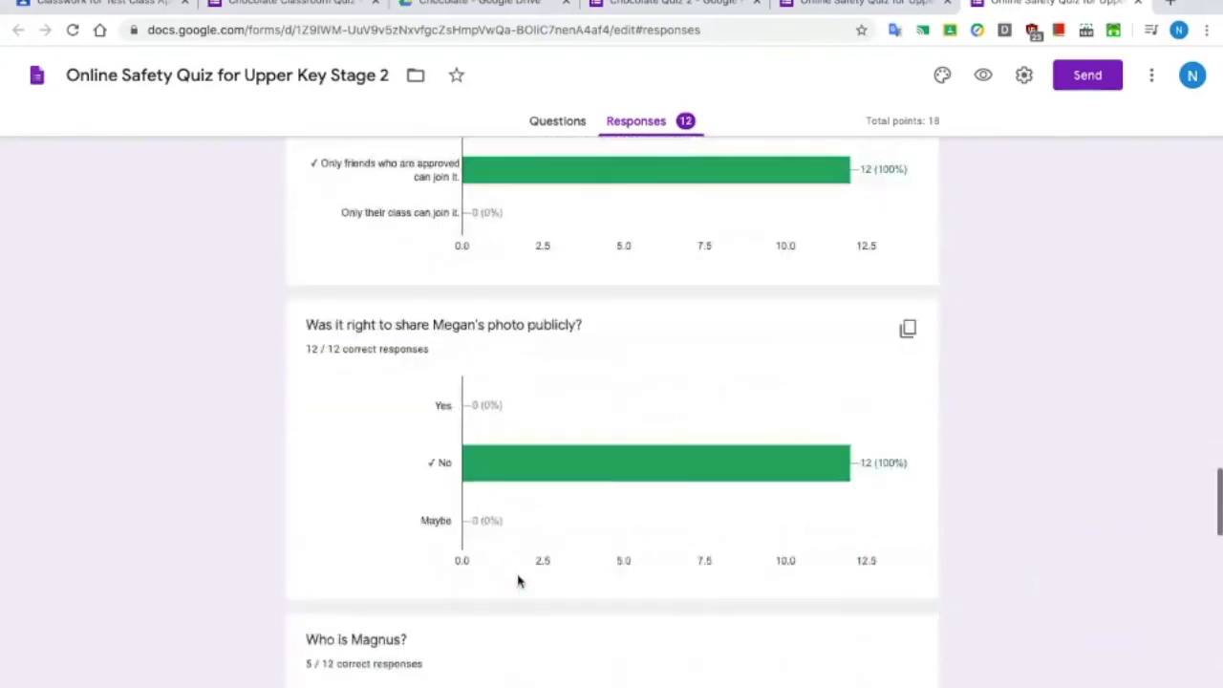
pyautogui.moveTo(481, 495)
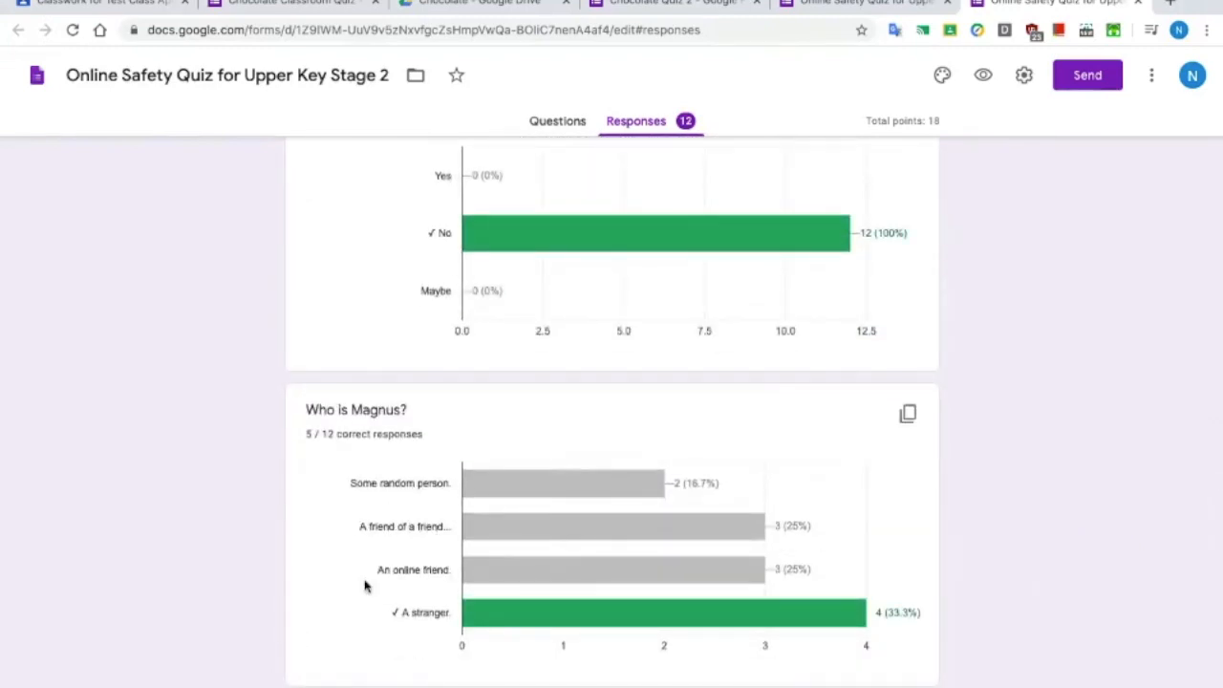
pyautogui.scroll(-7, 371, 607)
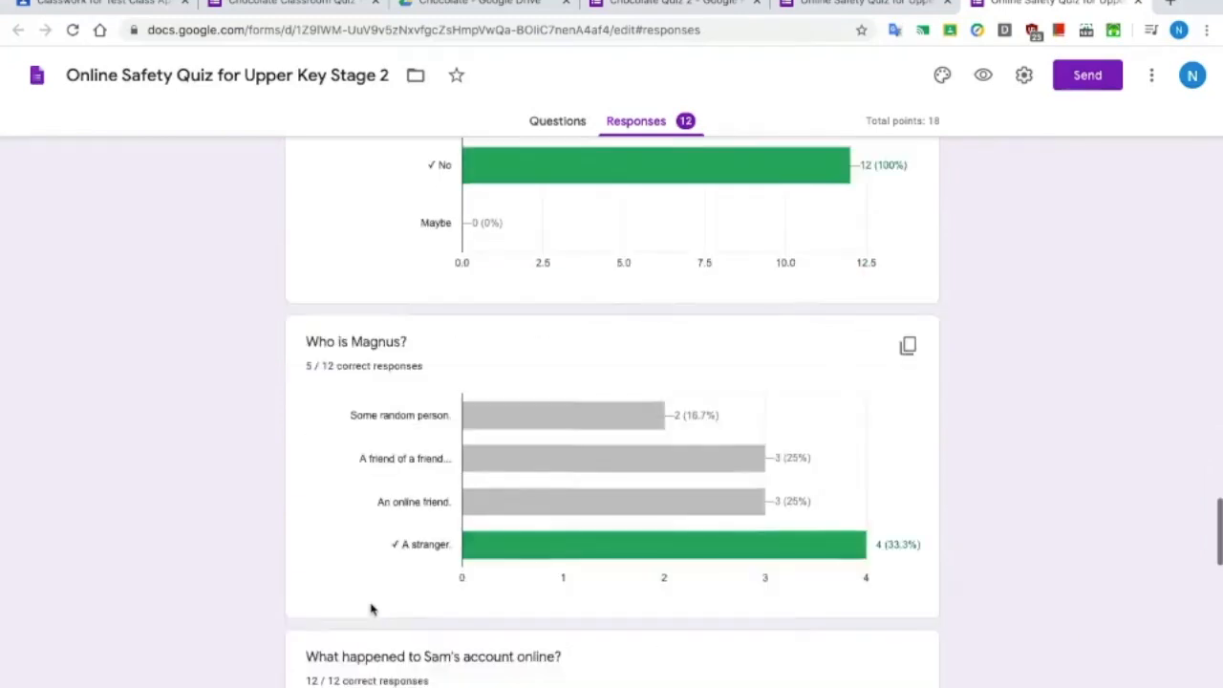
pyautogui.scroll(-5, 372, 606)
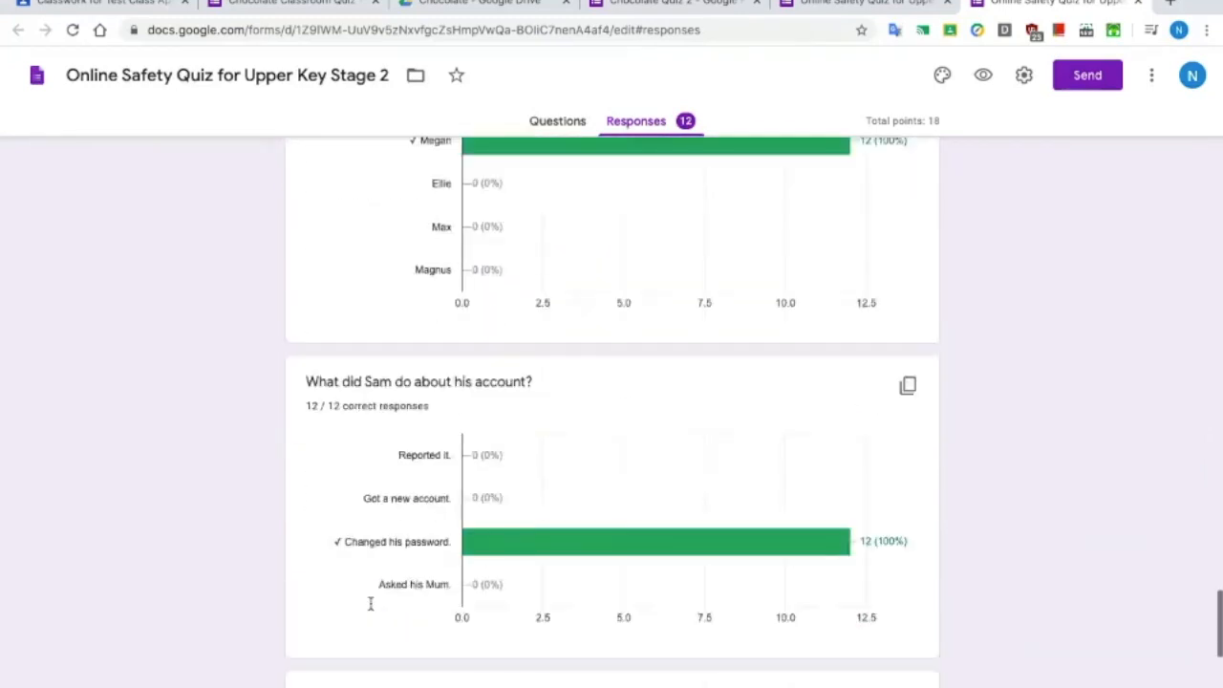
# Step: View the responses by question and individually, examining the first pupil's answers down to the feedback on how the comments made Alfie feel
pyautogui.scroll(15, 371, 606)
pyautogui.scroll(20, 372, 606)
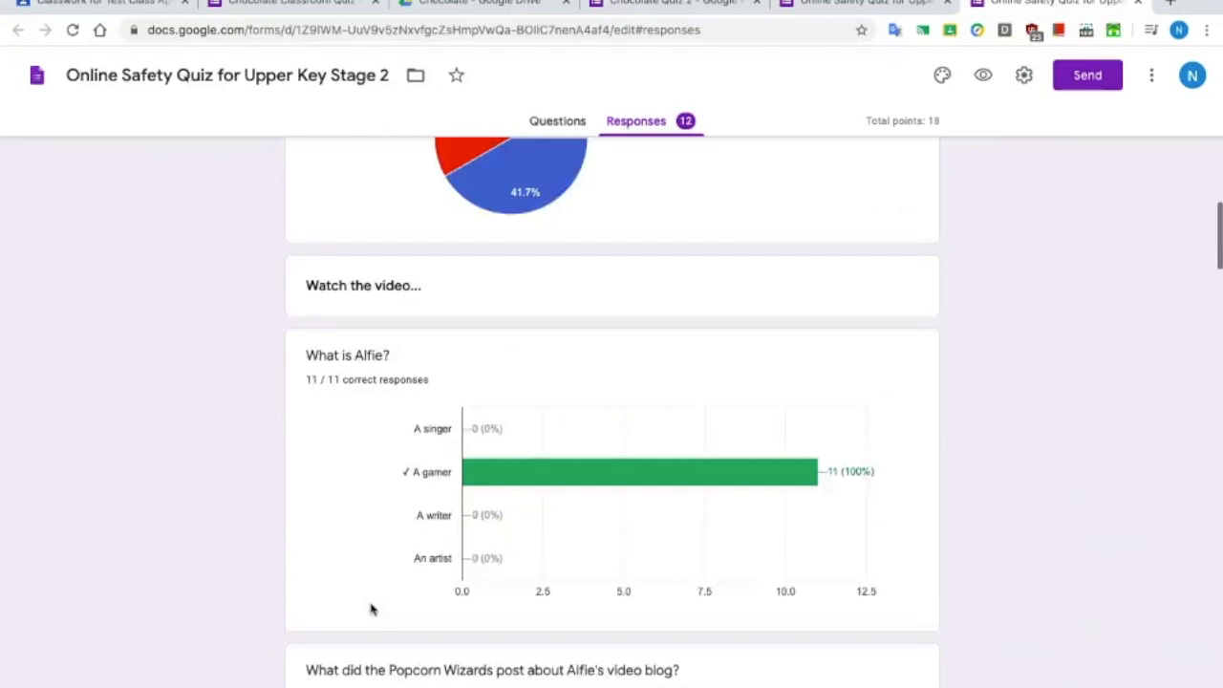
pyautogui.scroll(2, 625, 565)
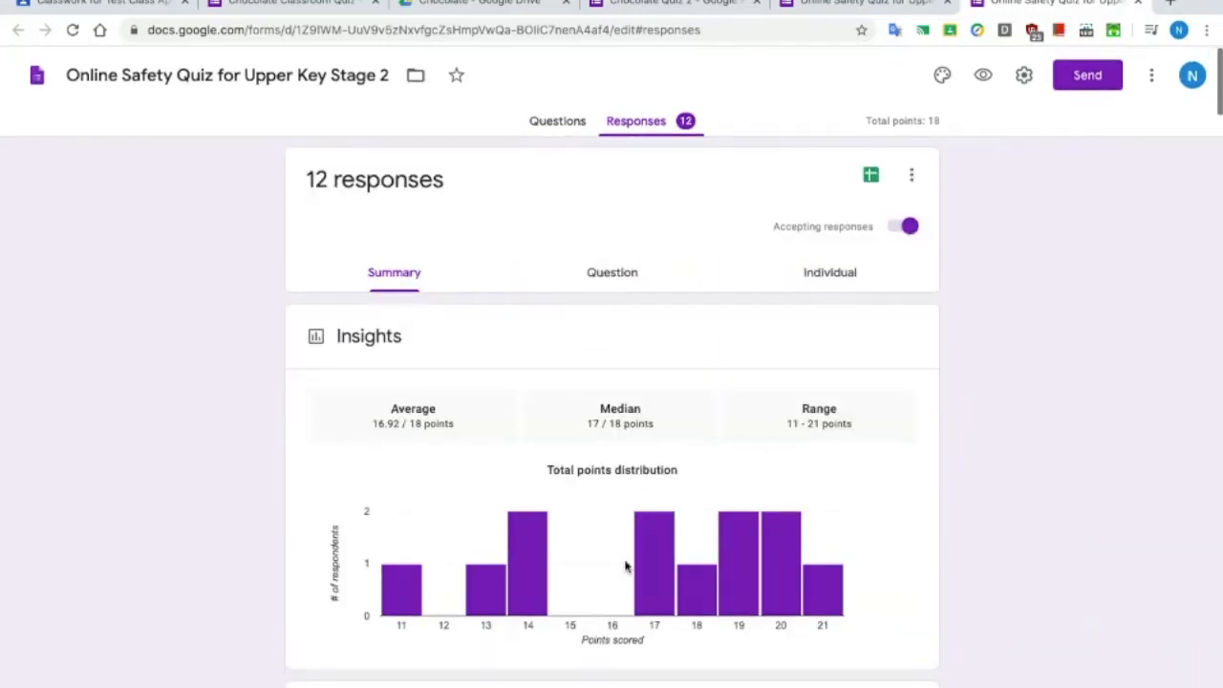
pyautogui.click(620, 273)
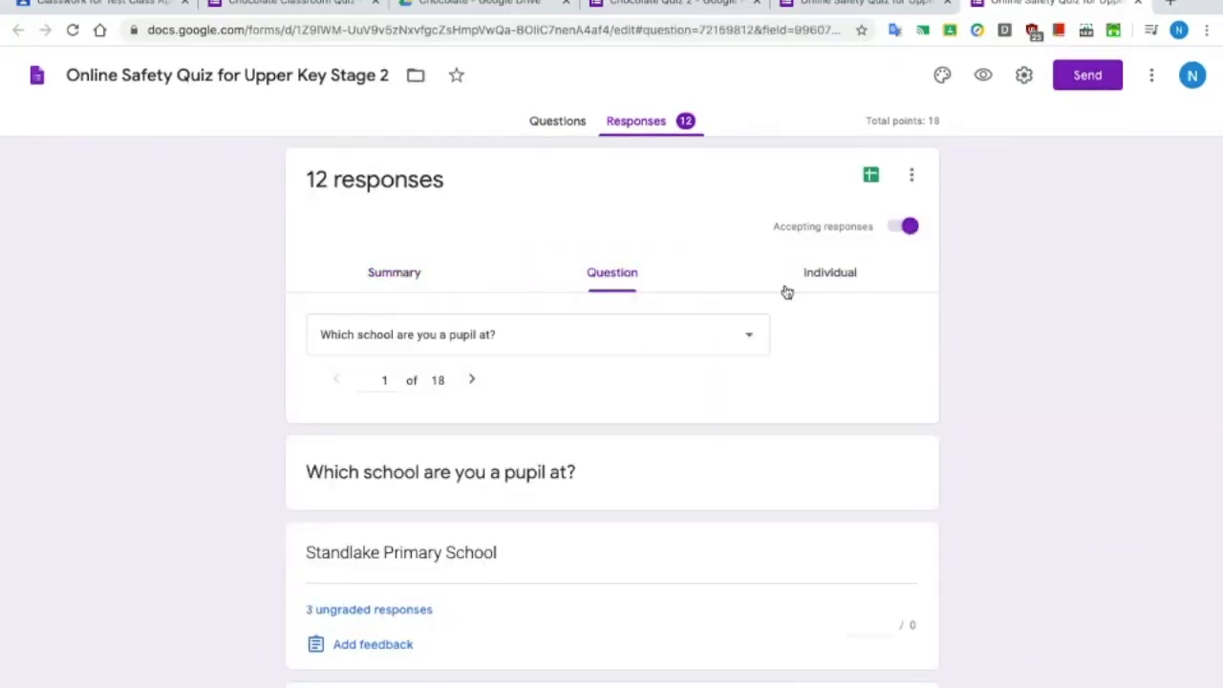
pyautogui.click(813, 283)
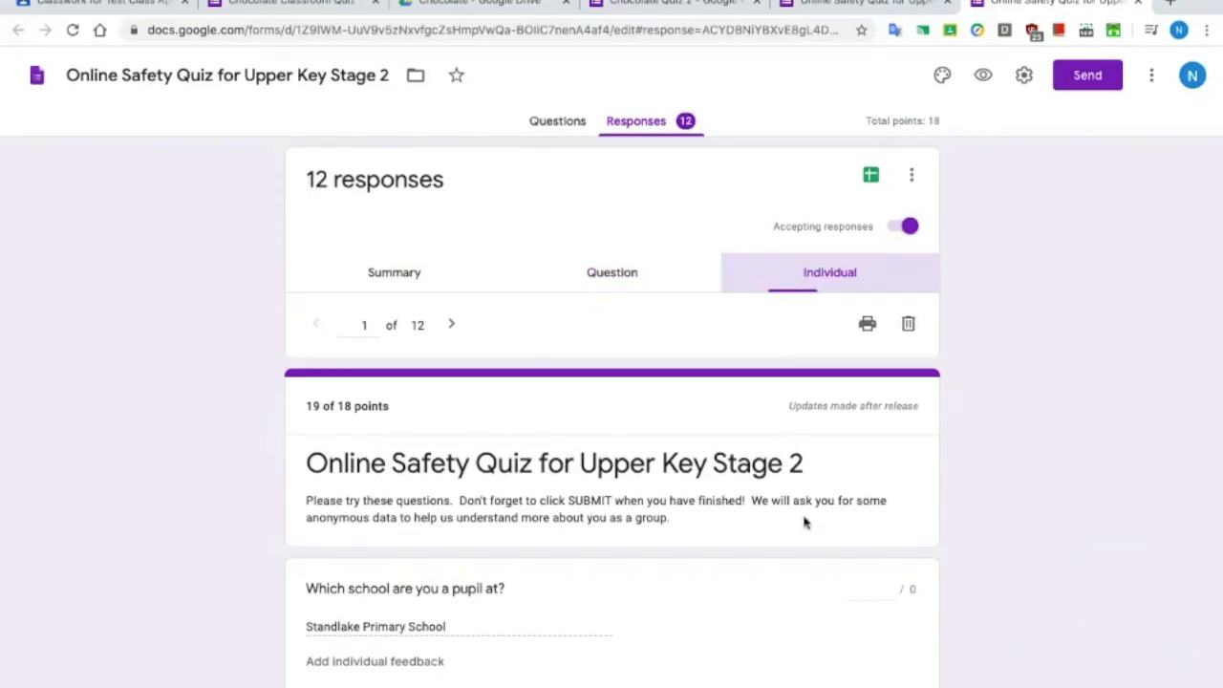
pyautogui.scroll(-7, 759, 554)
pyautogui.scroll(-9, 759, 554)
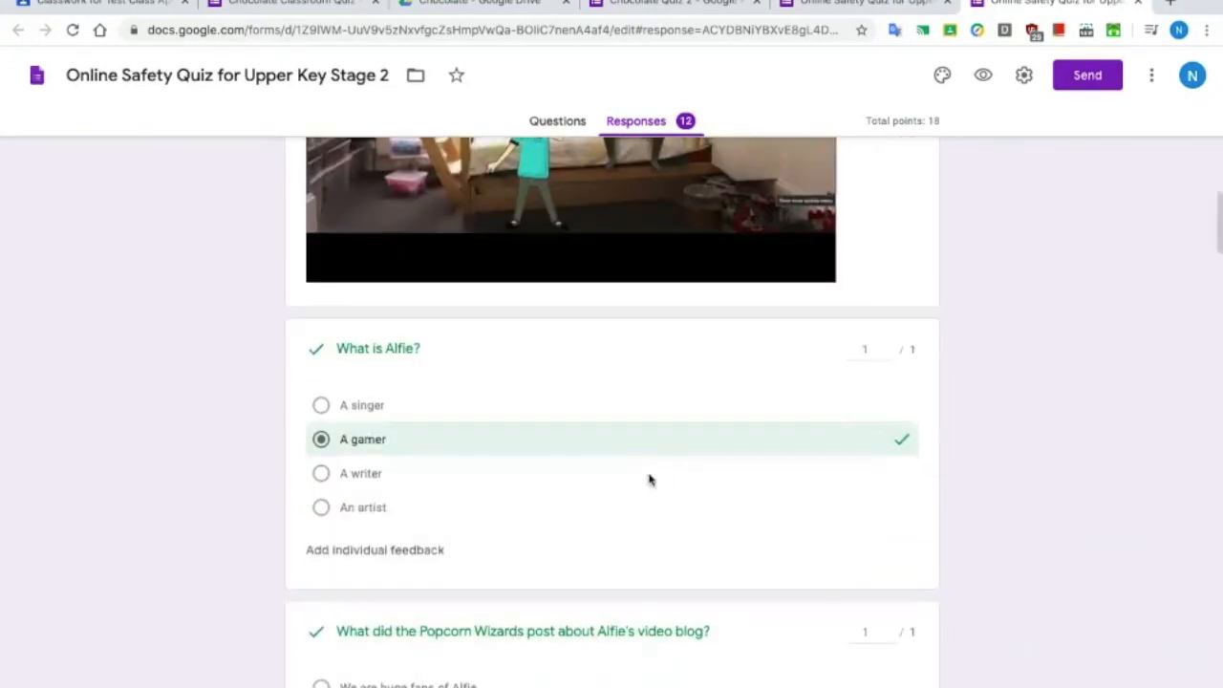
pyautogui.scroll(-6, 394, 564)
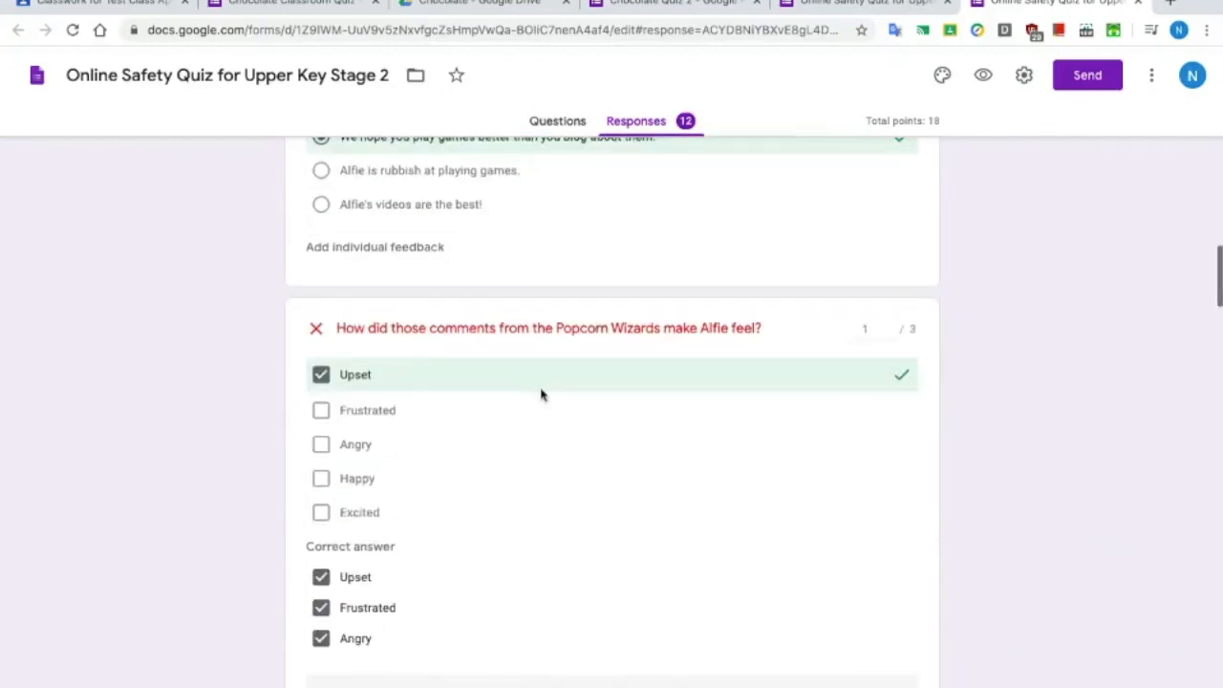
pyautogui.scroll(-1, 666, 417)
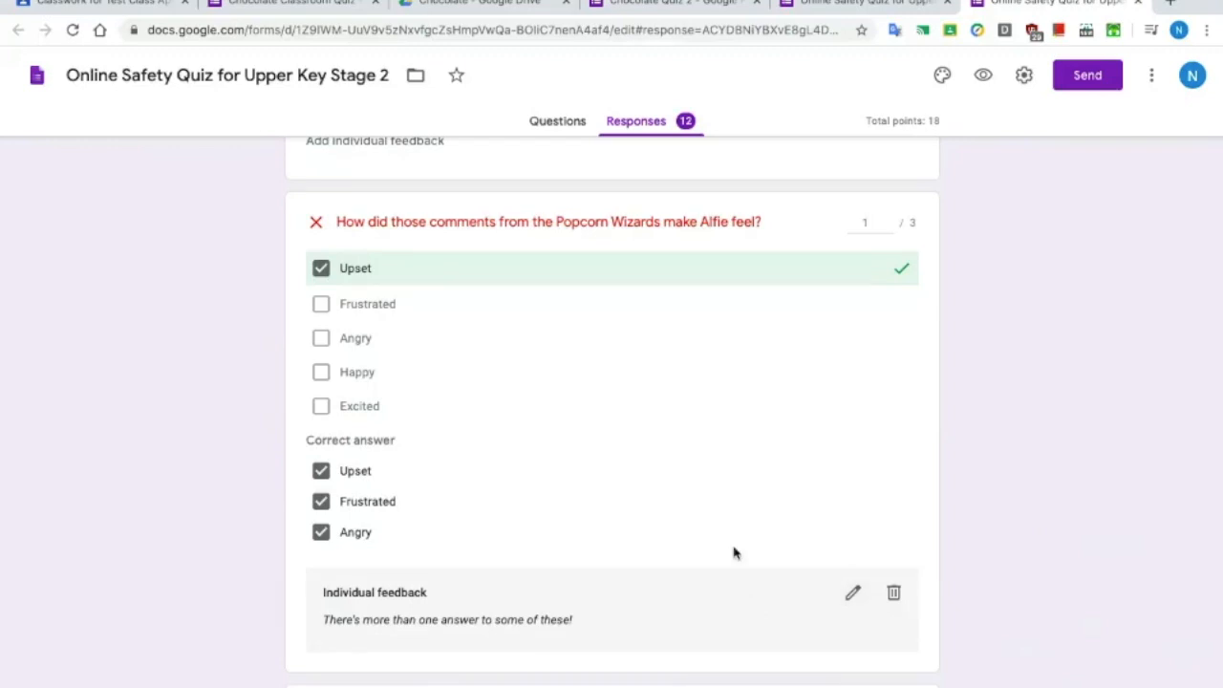
# Step: Review the rest of the first pupil's answers, scores and individual feedback through the final question on keeping safe online
pyautogui.scroll(-1, 733, 552)
pyautogui.scroll(-4, 733, 552)
pyautogui.scroll(-6, 732, 552)
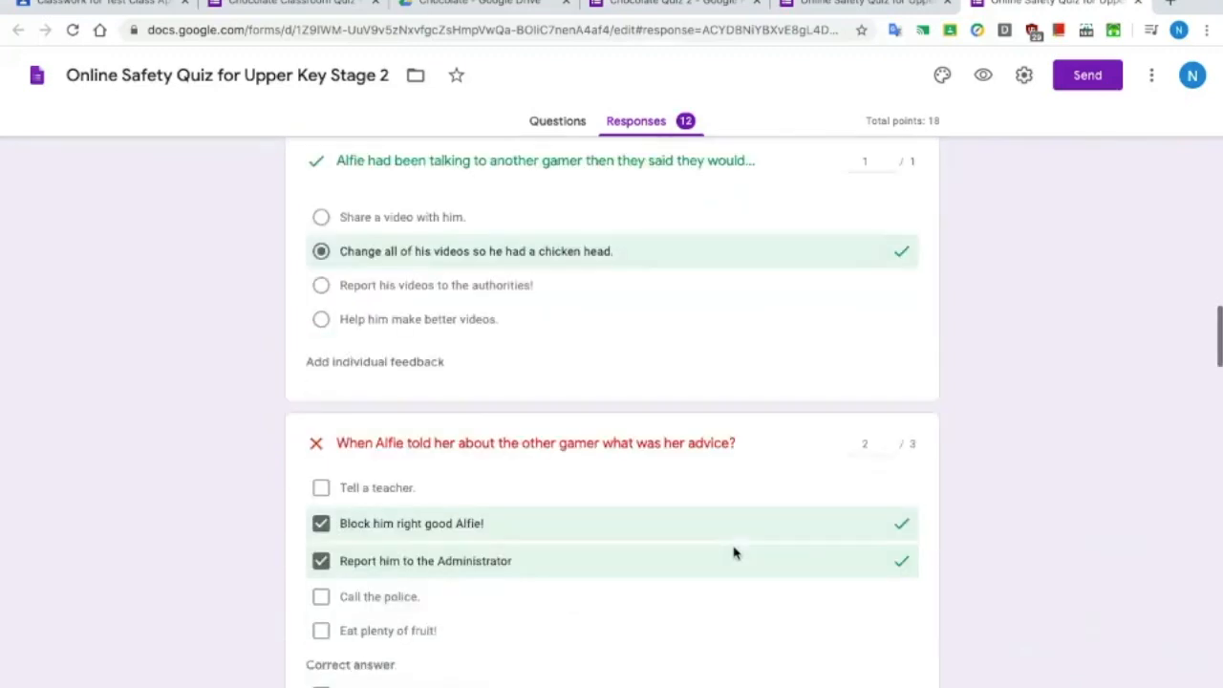
pyautogui.scroll(-8, 733, 552)
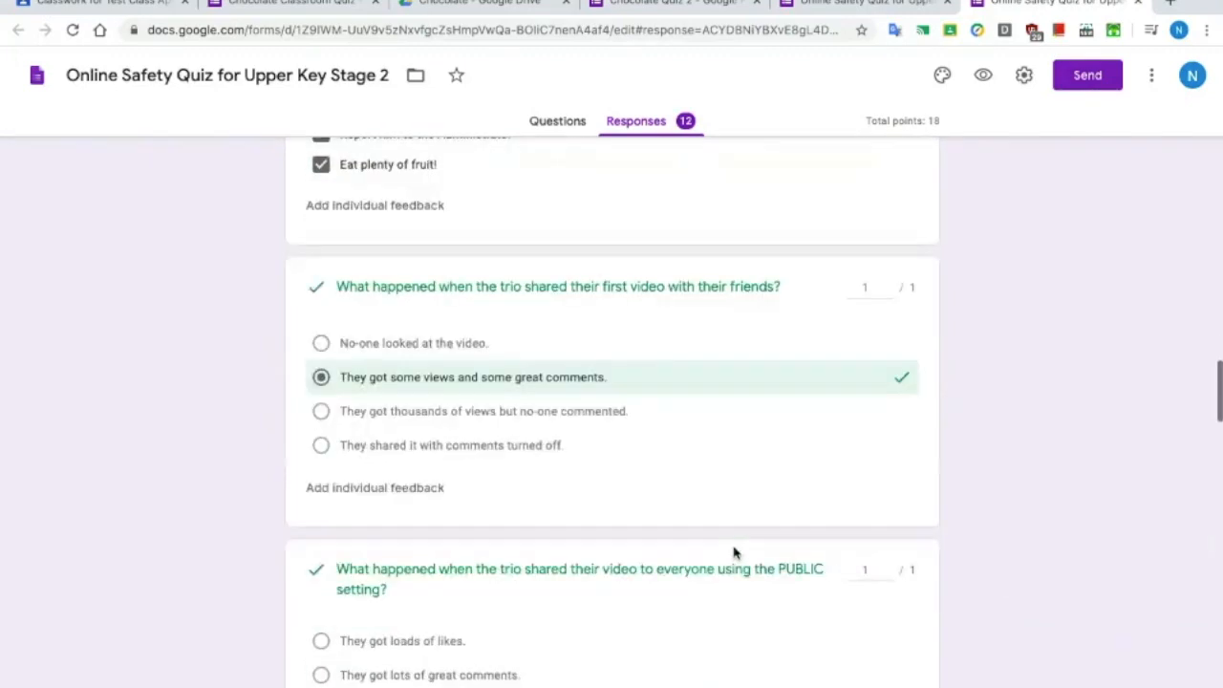
pyautogui.scroll(-12, 732, 552)
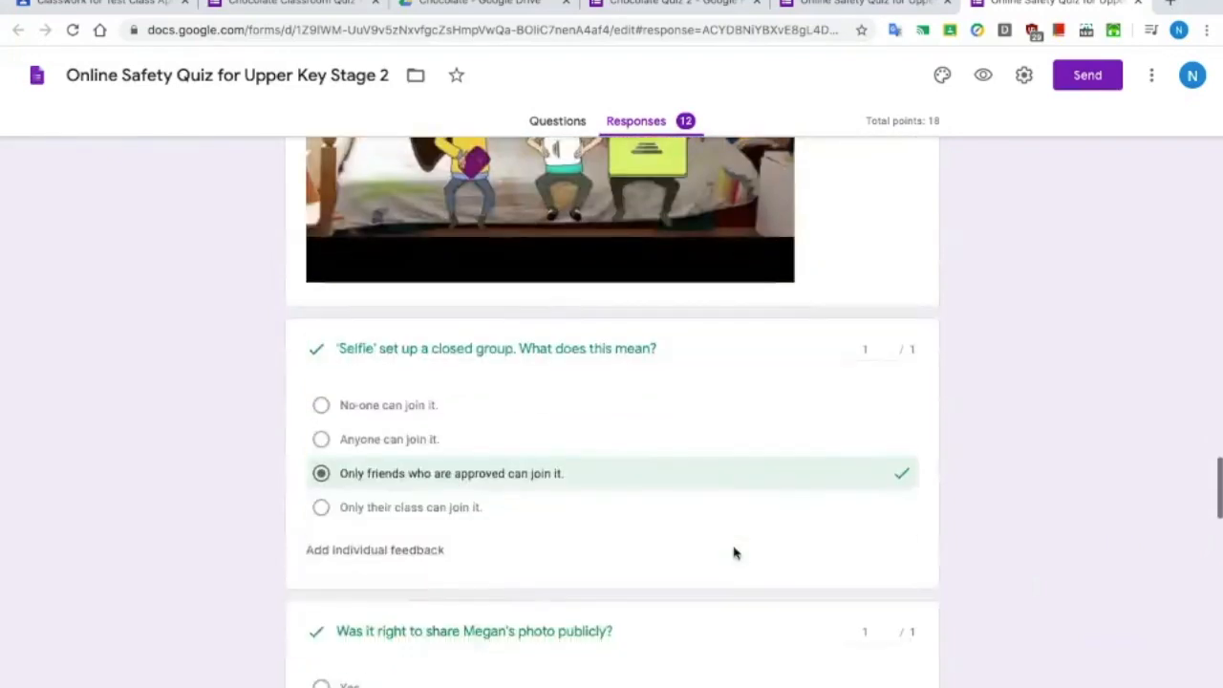
pyautogui.scroll(-12, 733, 553)
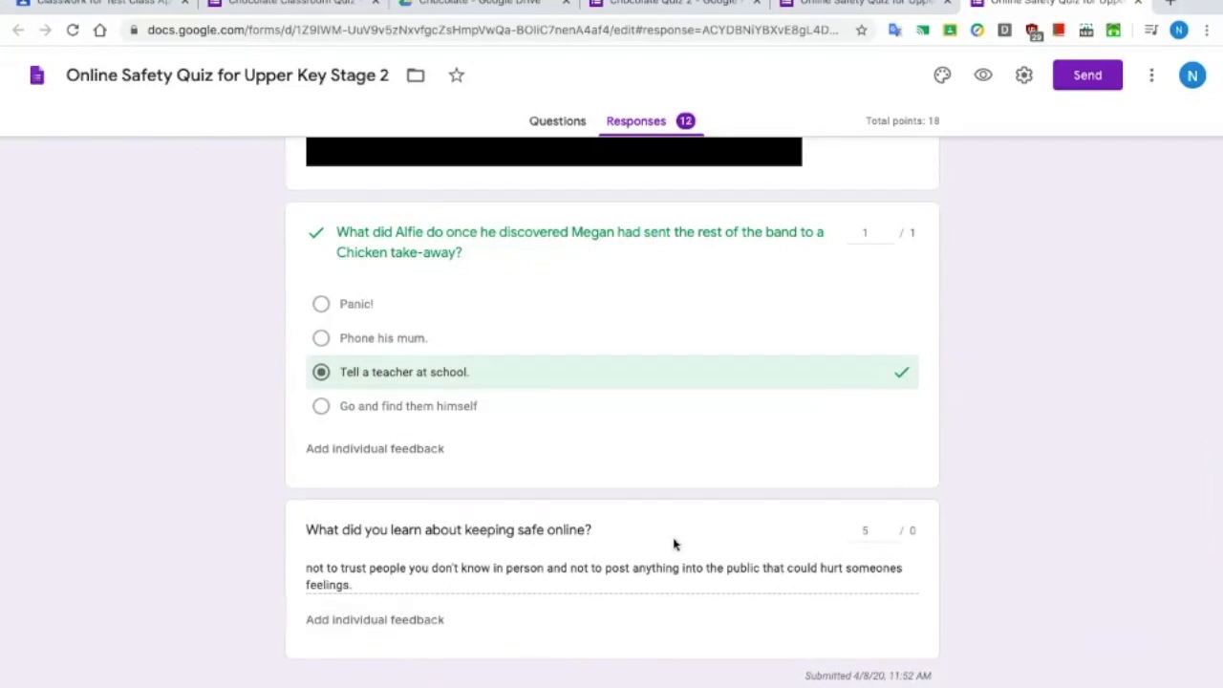
pyautogui.scroll(6, 648, 468)
pyautogui.scroll(10, 648, 468)
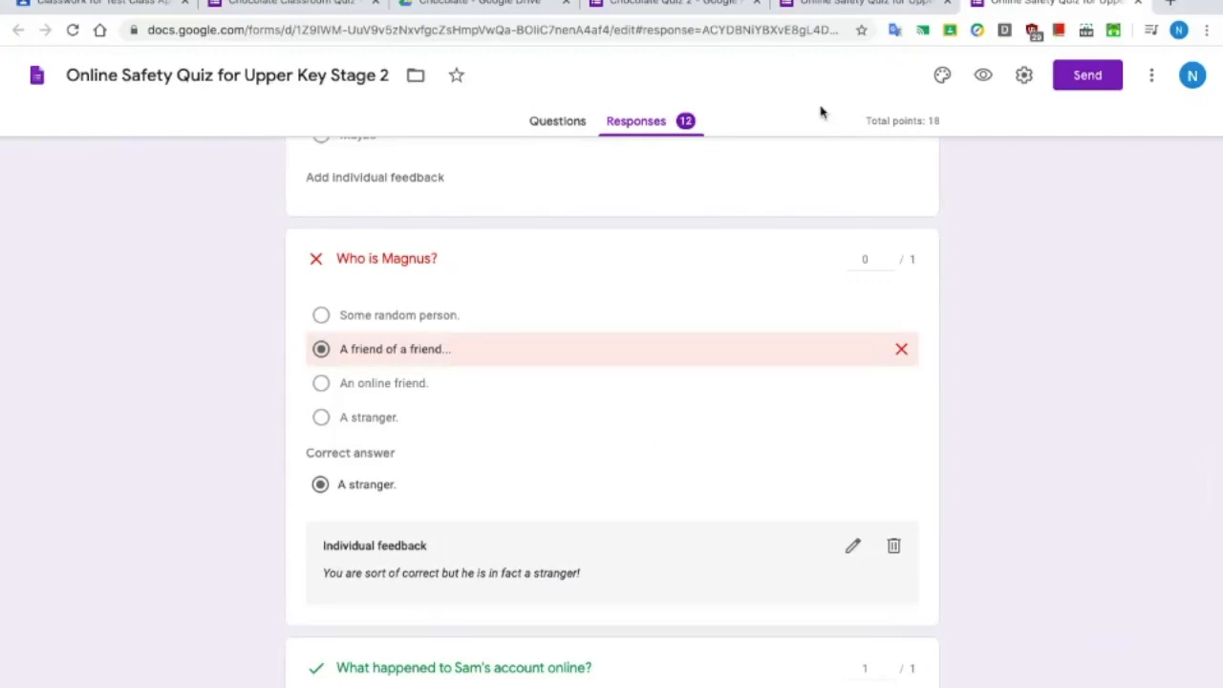
# Step: Switch to the Chocolate Classroom Quiz editor and review its questions, embedded video and blank final question
pyautogui.click(312, 3)
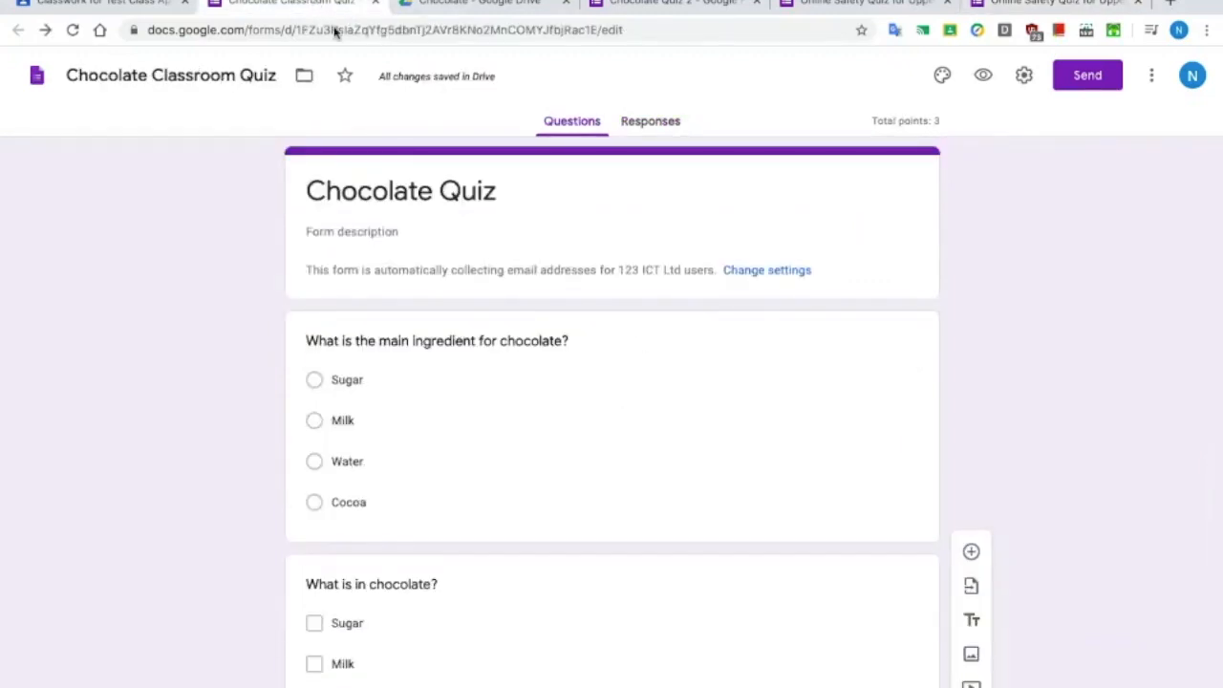
pyautogui.scroll(-1, 707, 409)
pyautogui.scroll(-2, 707, 405)
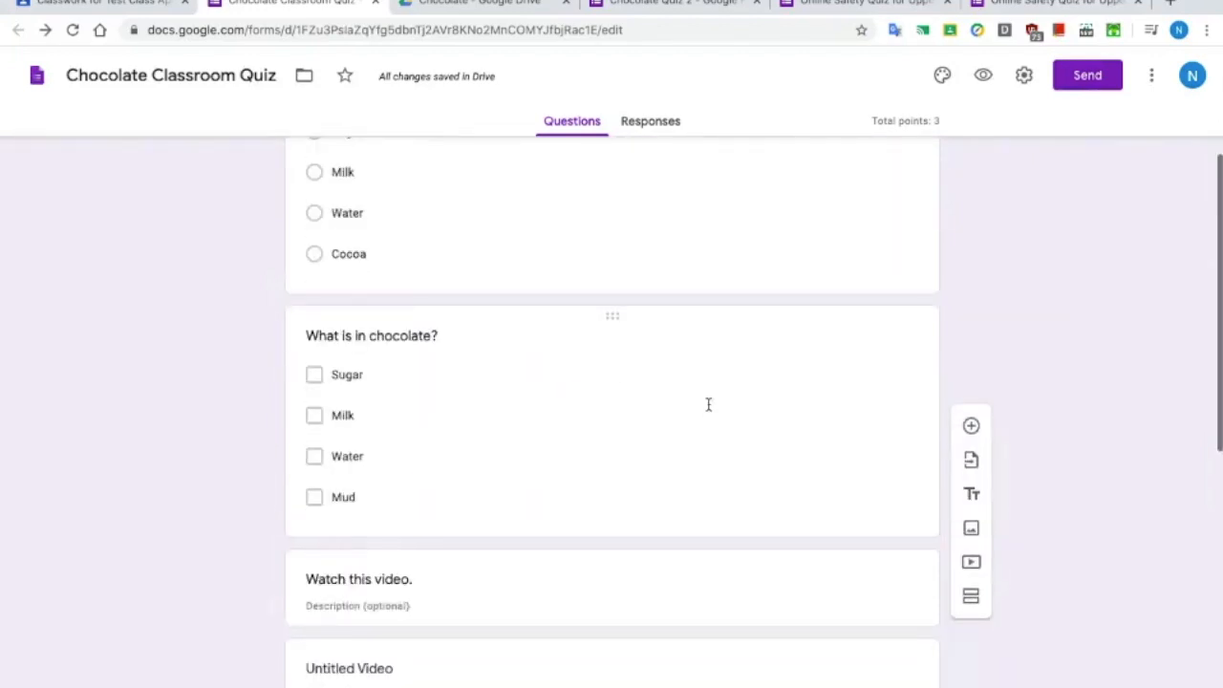
pyautogui.scroll(-7, 708, 404)
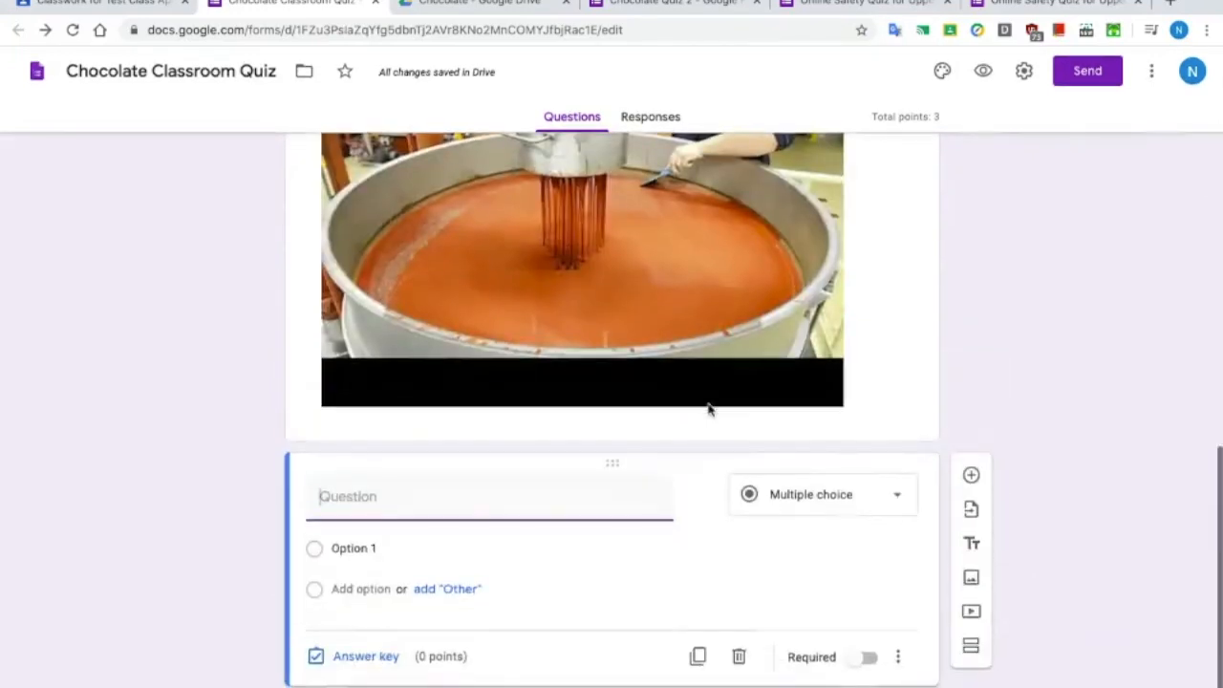
pyautogui.scroll(10, 708, 409)
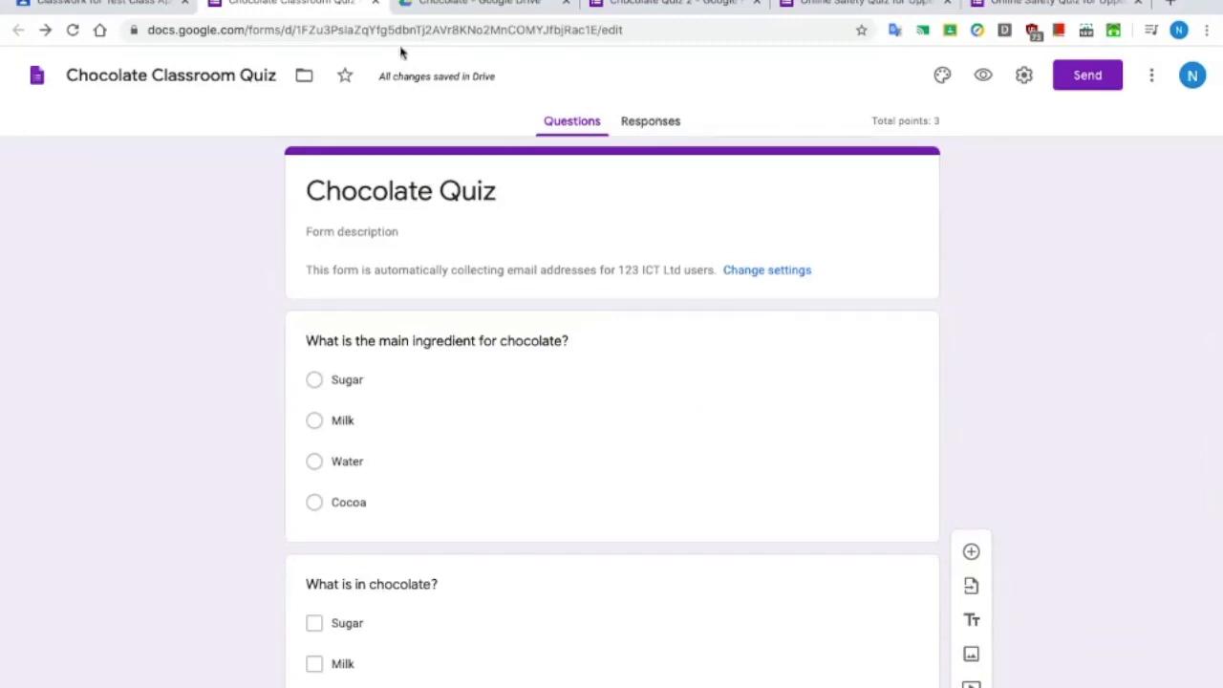
# Step: Switch to the Chocolate Quiz assignment in Google Classroom and examine the class and student options it can be assigned to
pyautogui.click(148, 4)
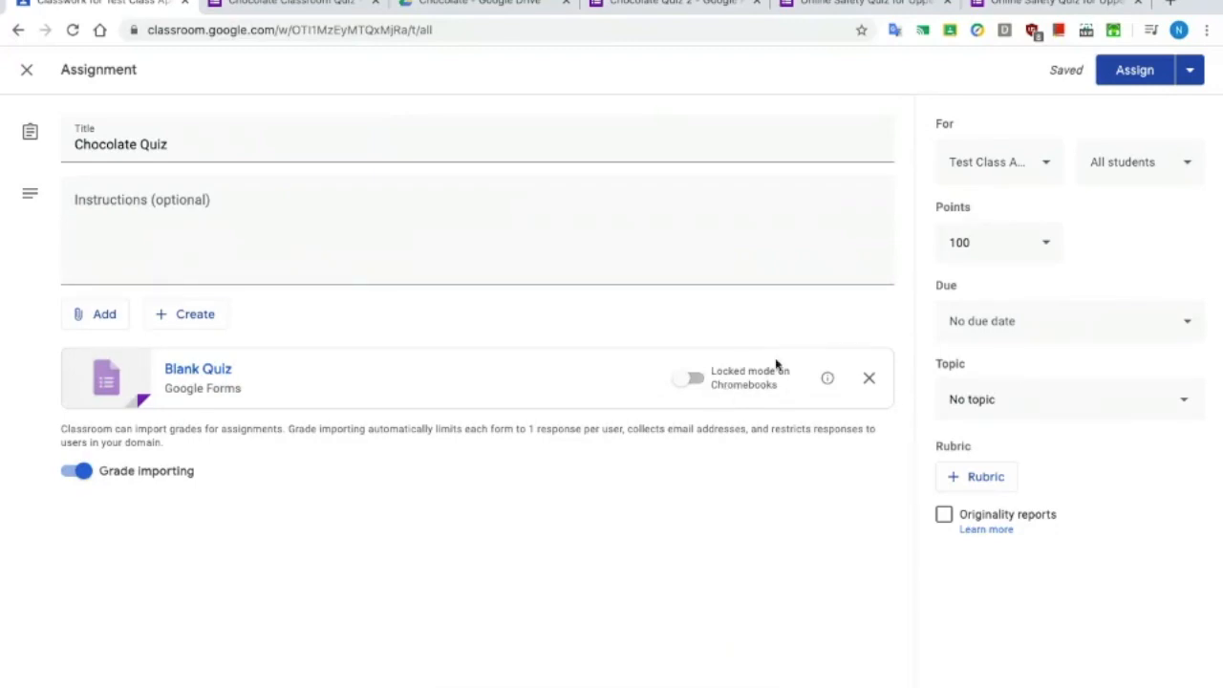
pyautogui.click(1047, 166)
pyautogui.click(1047, 170)
pyautogui.click(1185, 166)
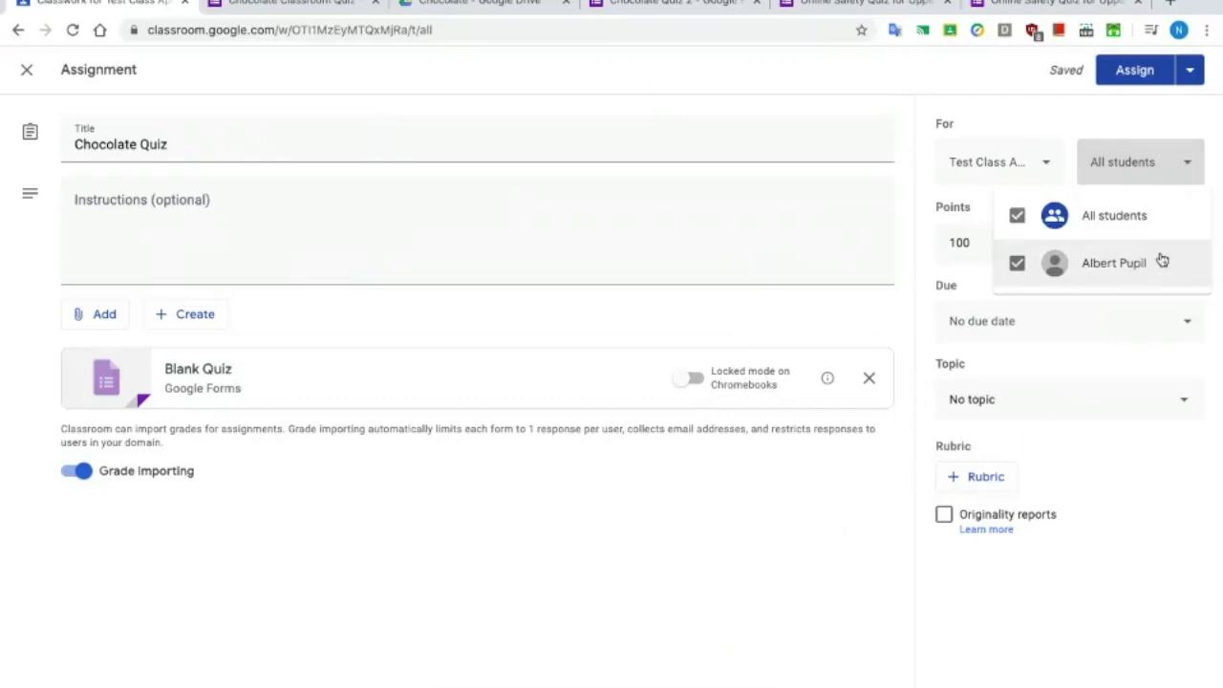
pyautogui.click(1193, 174)
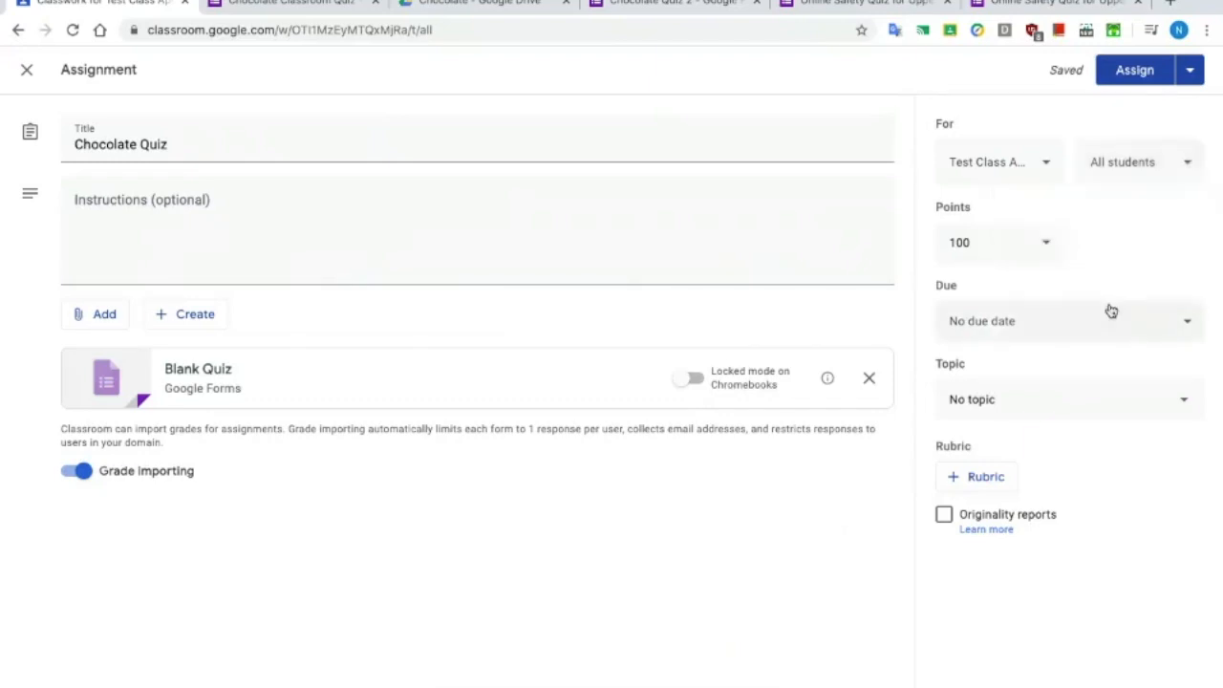
# Step: Set the Chocolate Quiz assignment's due date to Thursday, April 30
pyautogui.click(1184, 331)
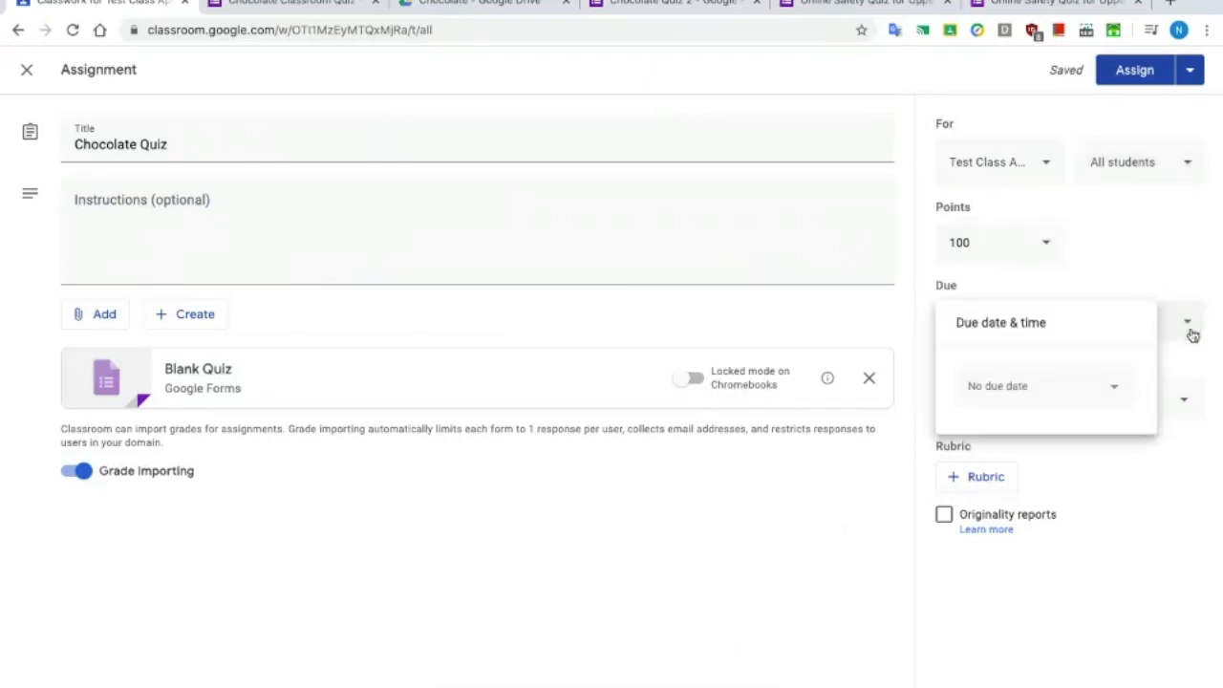
pyautogui.click(1121, 391)
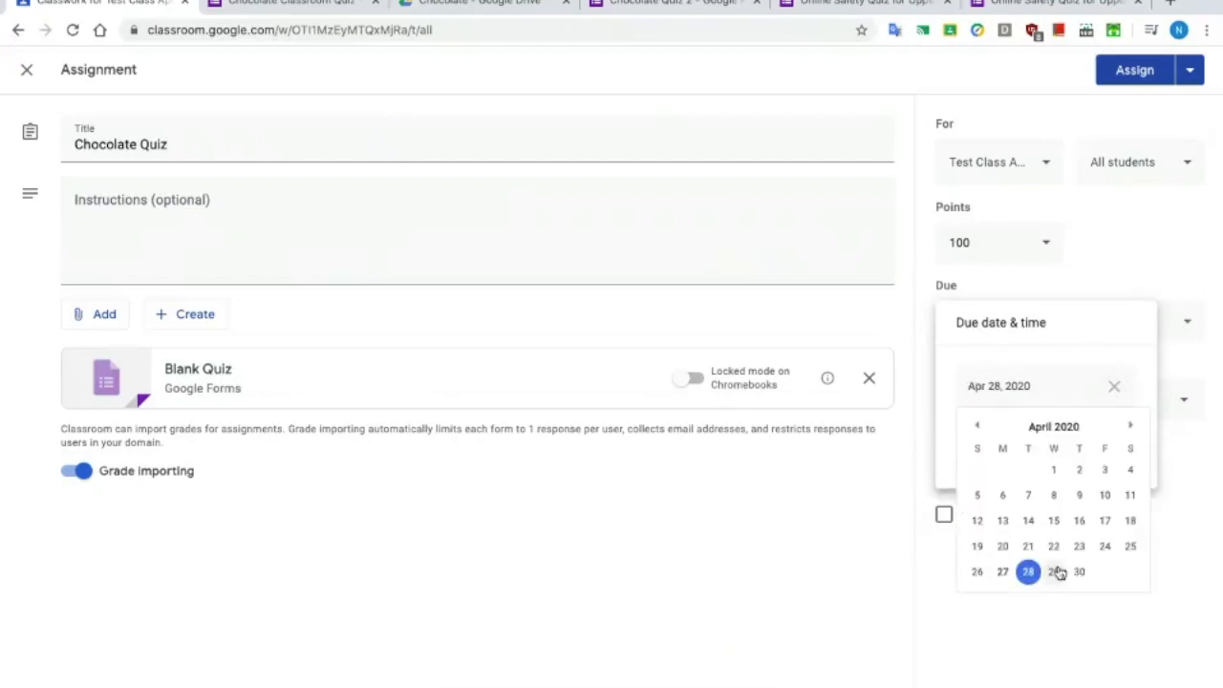
pyautogui.click(1056, 571)
pyautogui.click(1141, 277)
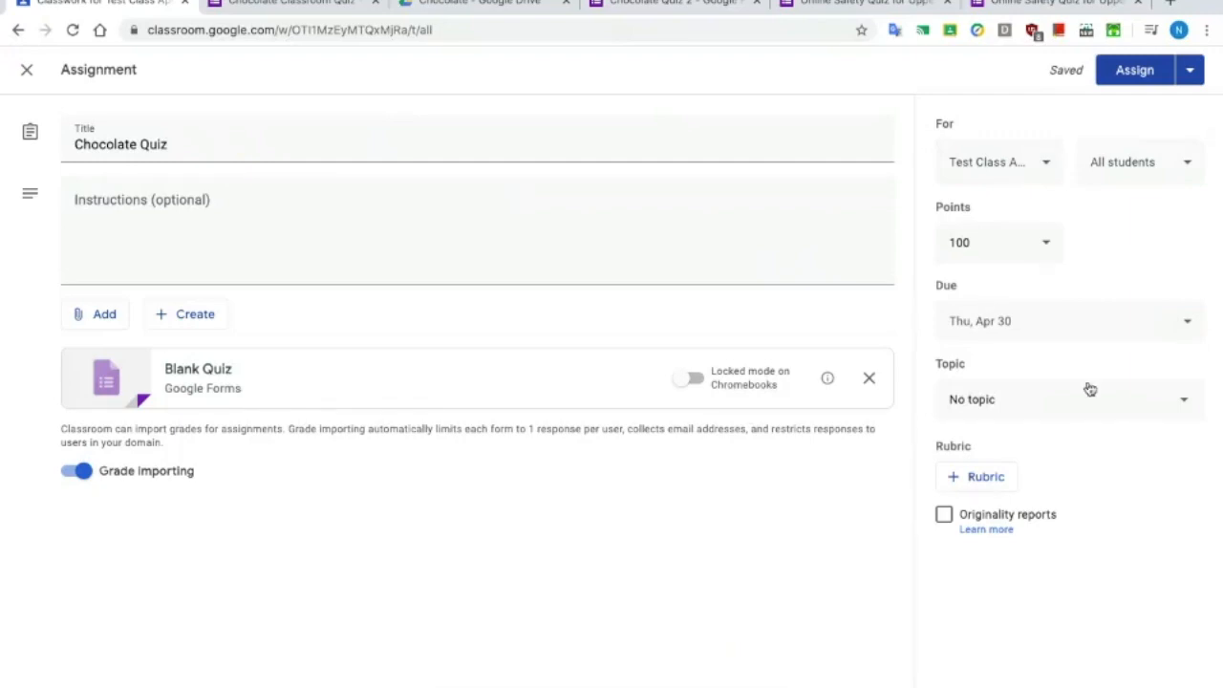
# Step: Create the topic "Chocolate" for the Chocolate Quiz assignment
pyautogui.click(1184, 402)
pyautogui.click(1026, 443)
pyautogui.write('Chocolate')
pyautogui.click(1125, 533)
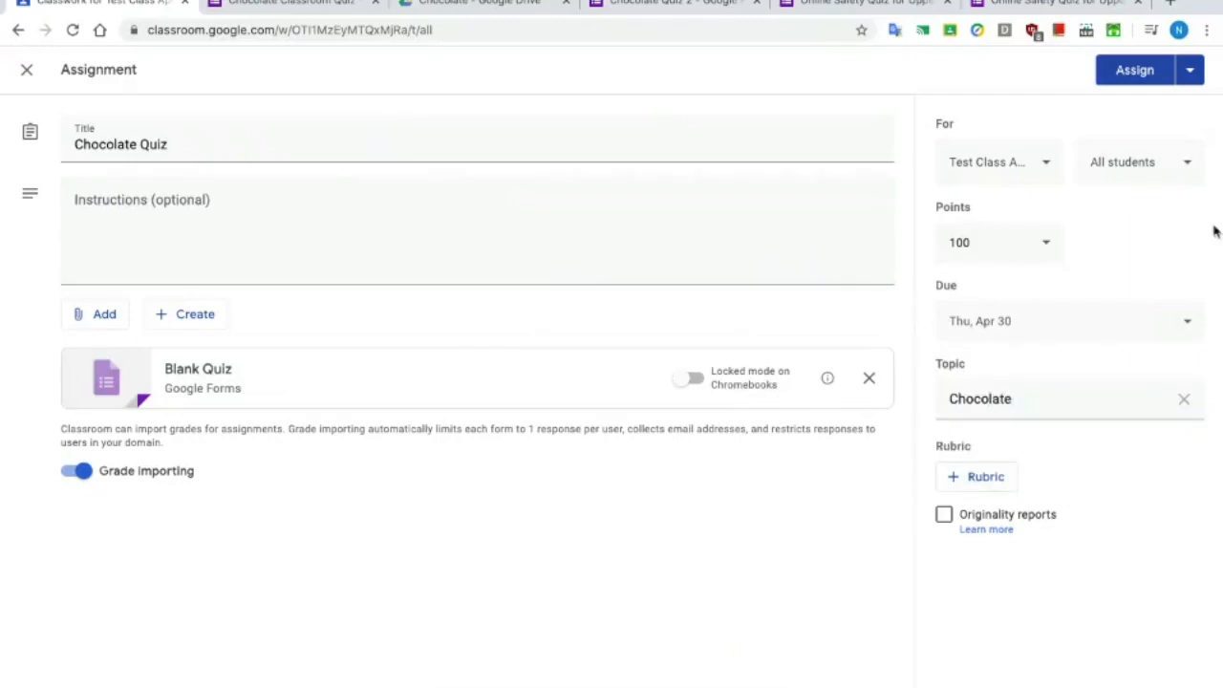
# Step: Check the scheduling and draft options, and assign the Chocolate Quiz to the class immediately
pyautogui.click(1189, 73)
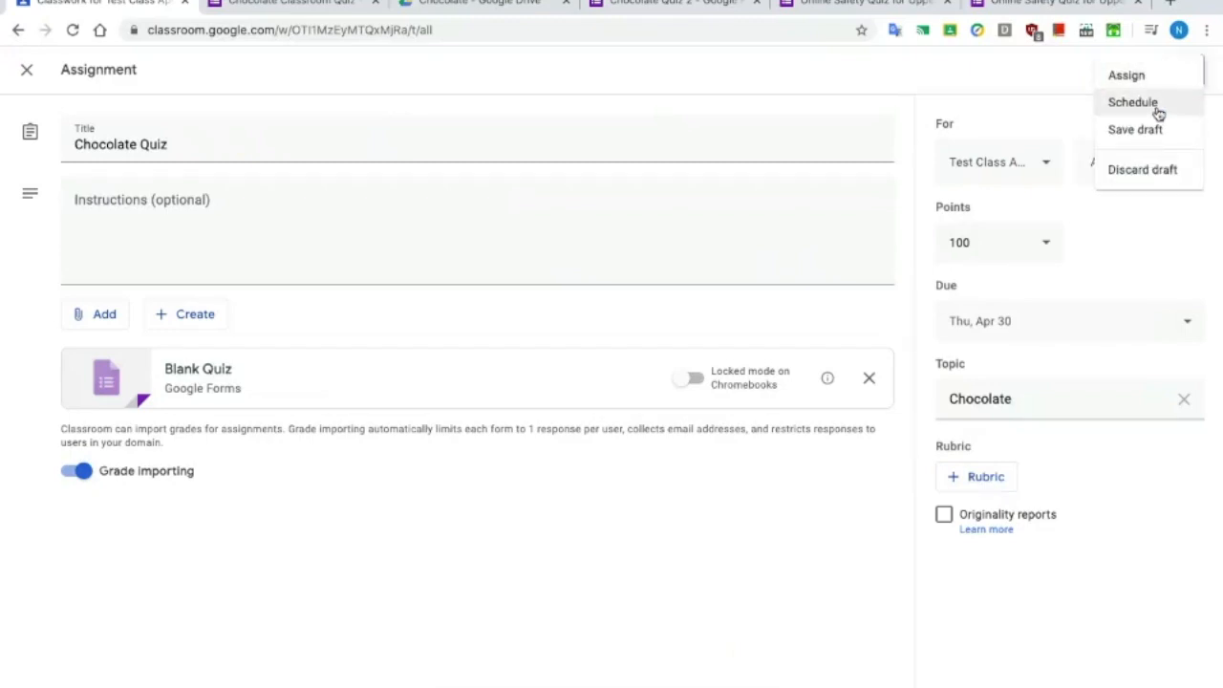
pyautogui.click(1039, 81)
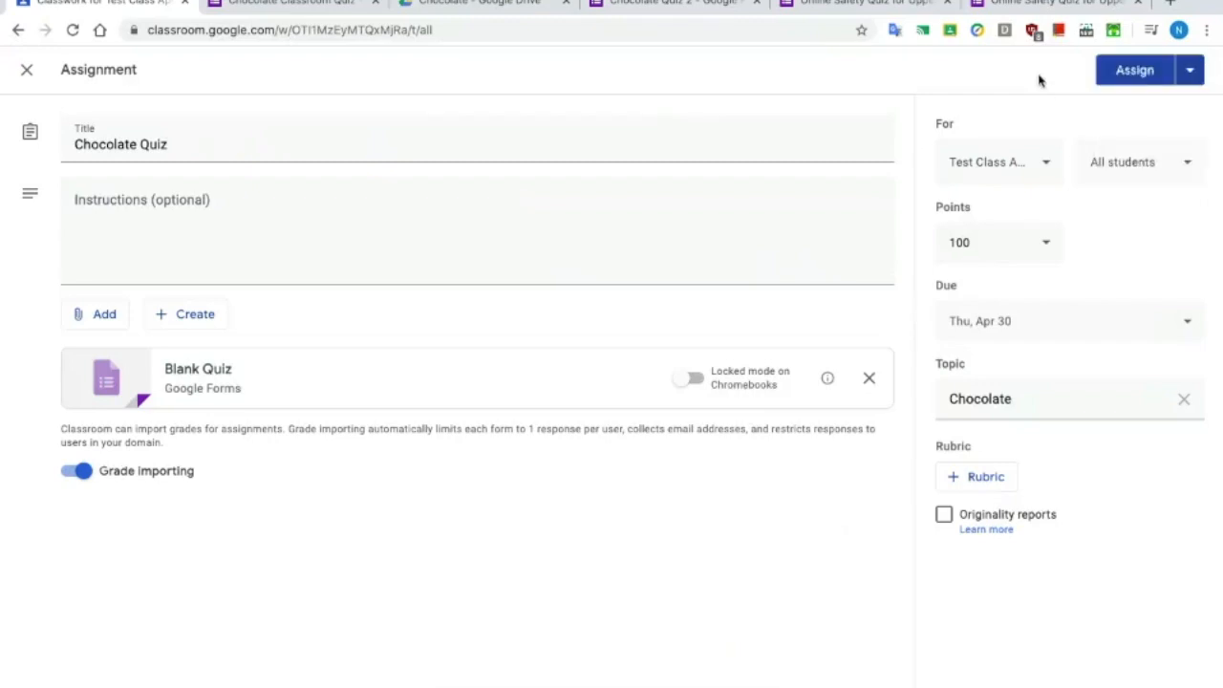
pyautogui.click(1128, 79)
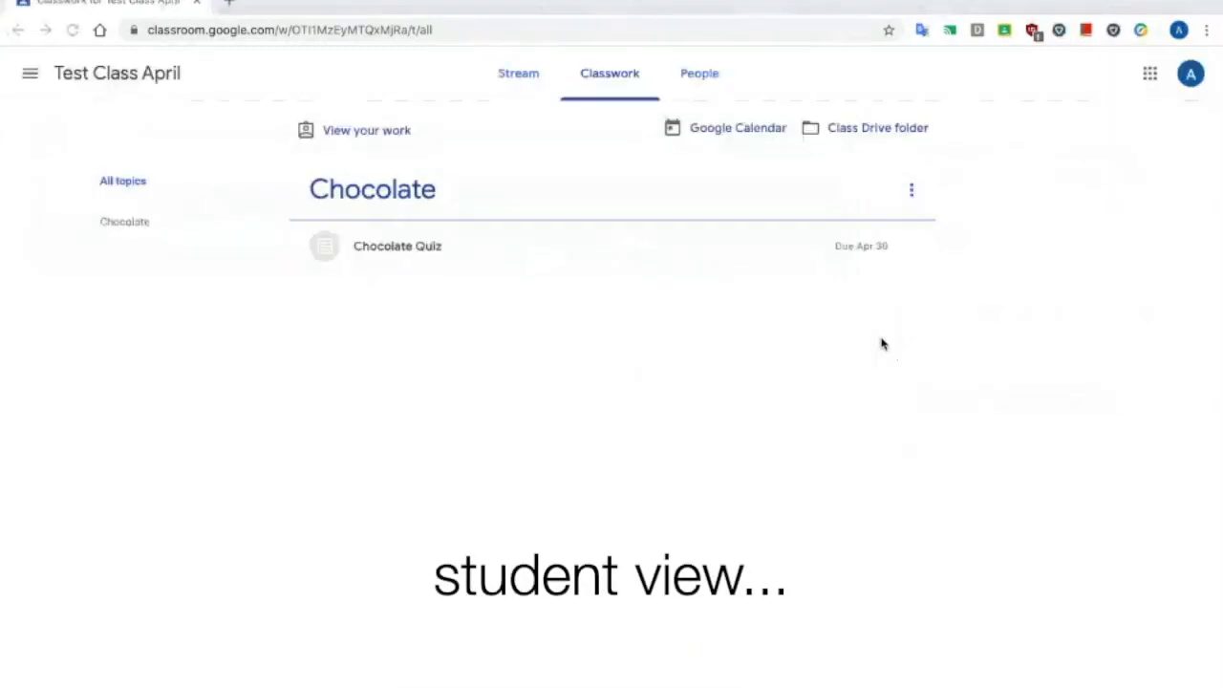
# Step: As the student, open the Chocolate Quiz from the classwork and answer Sugar as main ingredient, and Sugar, Milk and Mud as contents
pyautogui.click(373, 254)
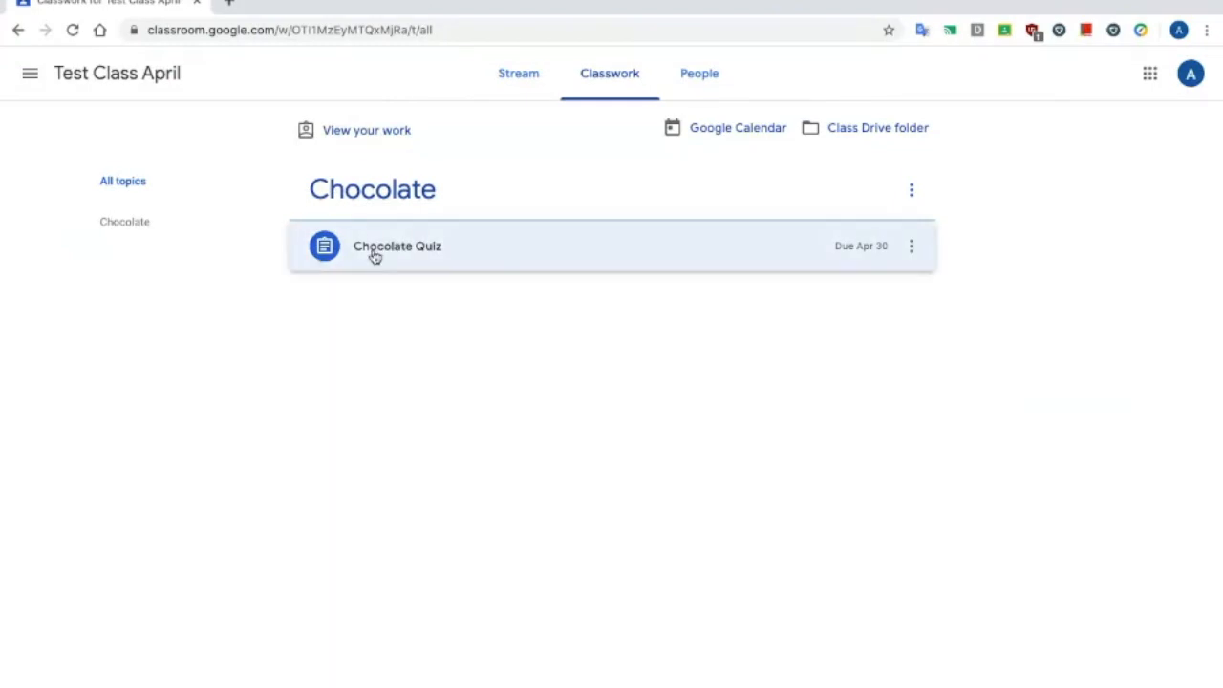
pyautogui.click(462, 355)
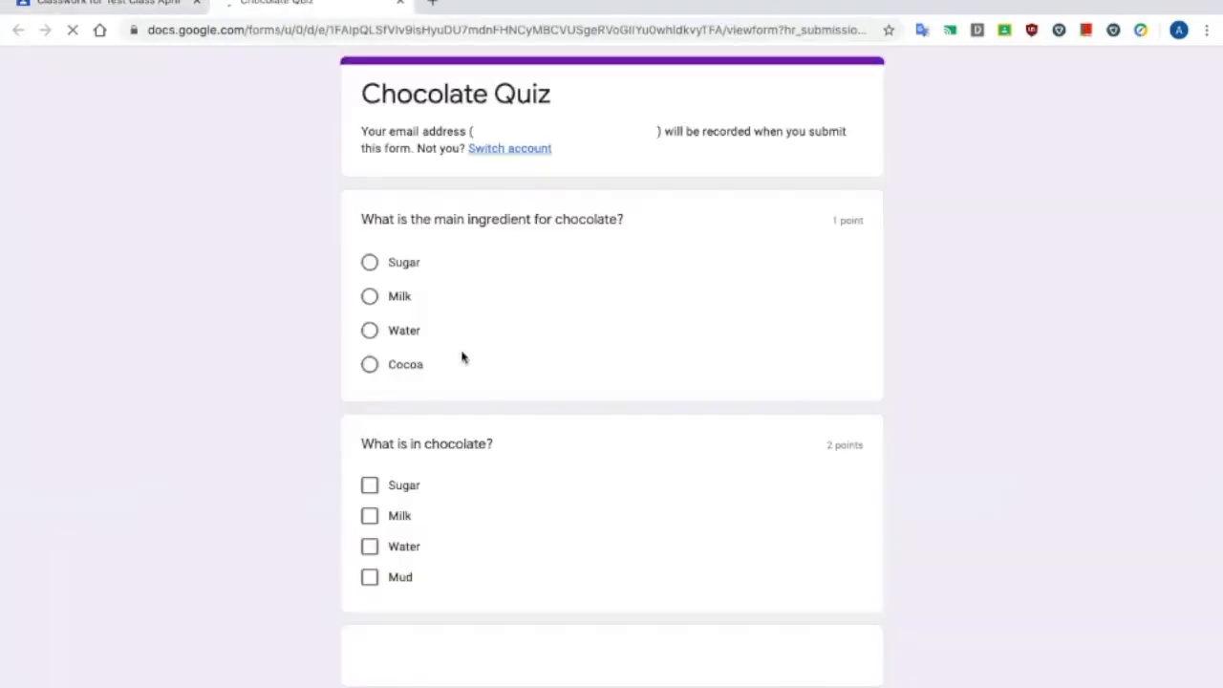
pyautogui.click(370, 262)
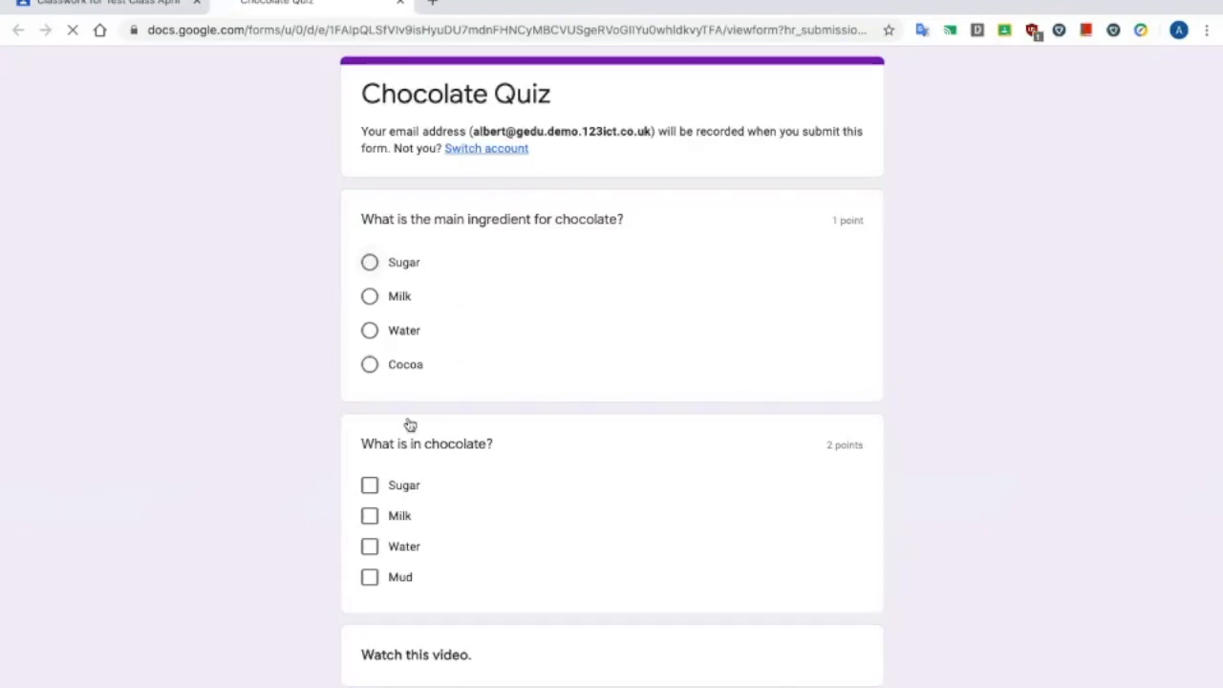
pyautogui.click(370, 487)
pyautogui.click(370, 517)
pyautogui.click(370, 578)
# Step: Answer the question below the chocolate factory video, submit the student's quiz response and close the form
pyautogui.scroll(-1, 560, 588)
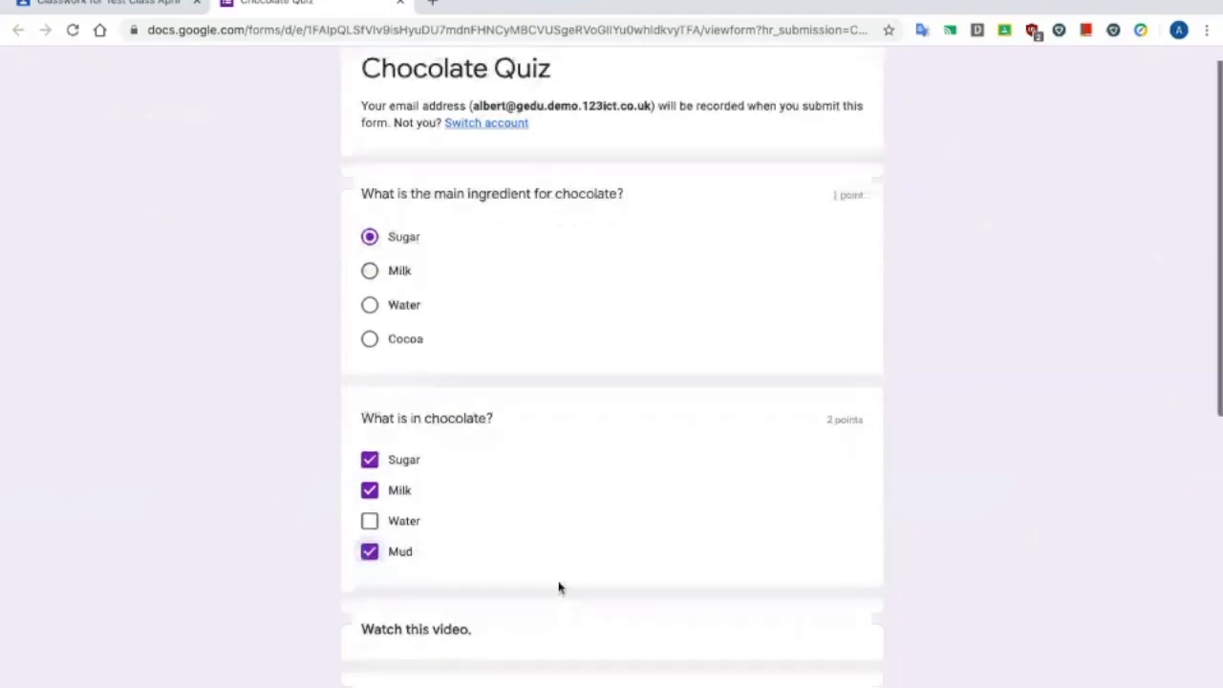
pyautogui.scroll(-4, 559, 587)
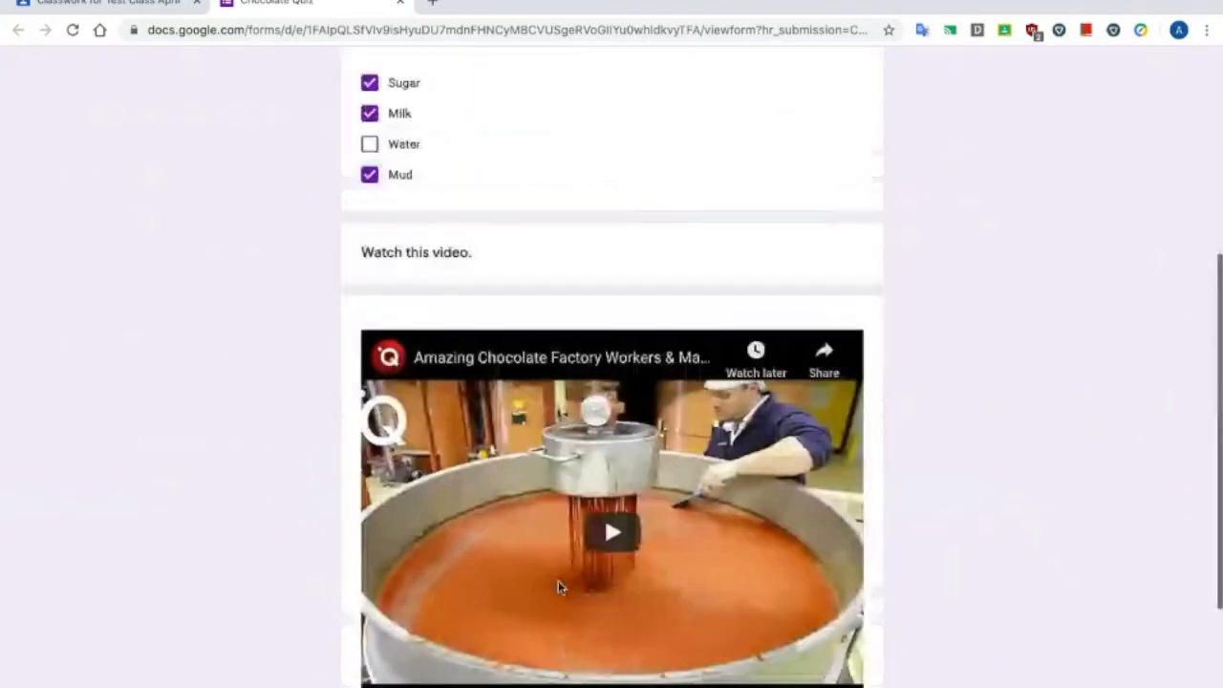
pyautogui.scroll(-3, 558, 582)
pyautogui.click(370, 562)
pyautogui.click(383, 625)
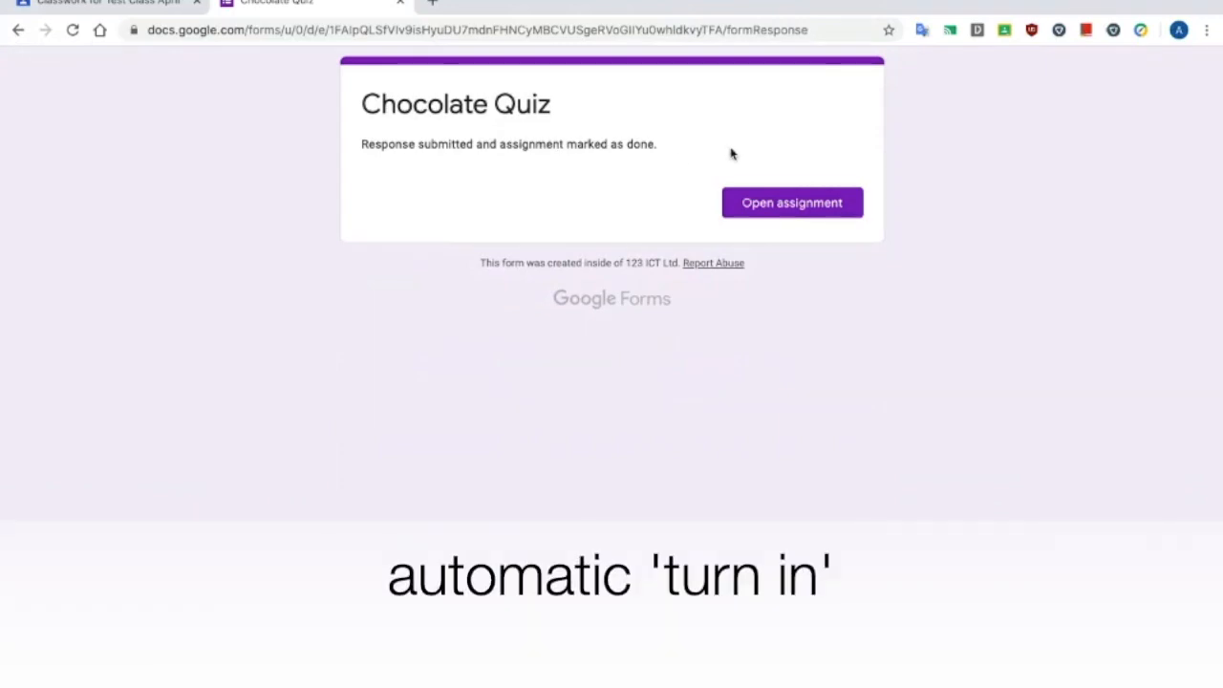
pyautogui.click(401, 5)
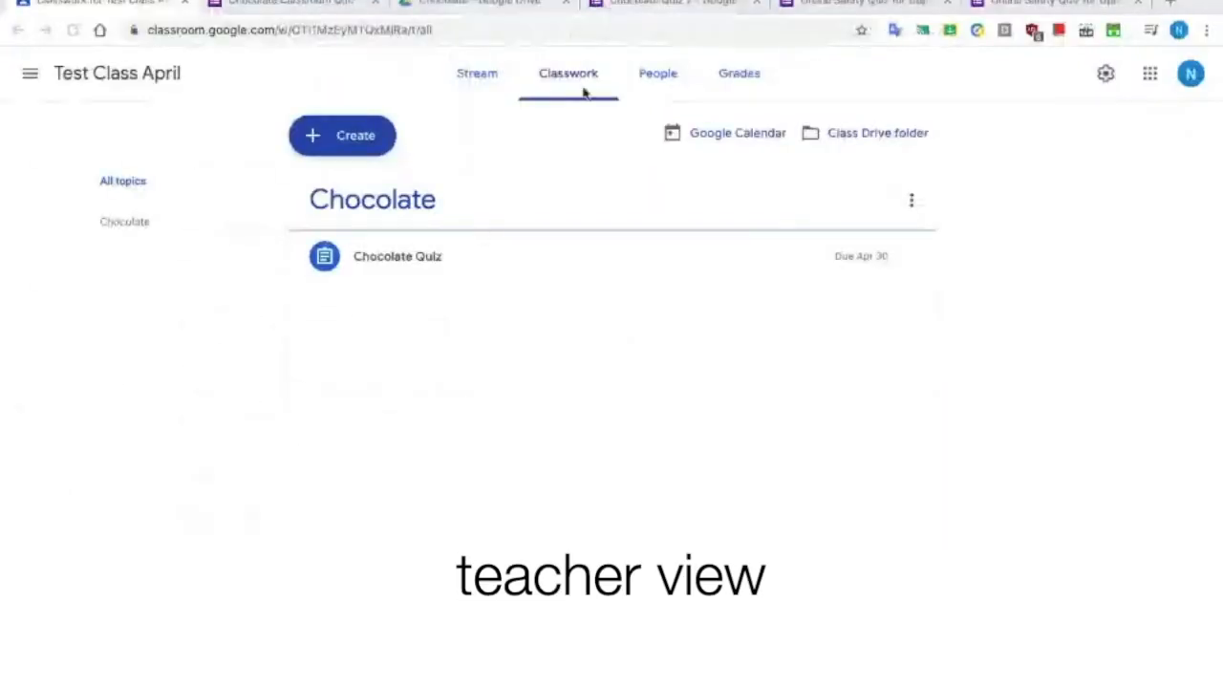
# Step: As the teacher, expand the Chocolate Quiz post in the classwork, look through its attached form and close it
pyautogui.click(405, 265)
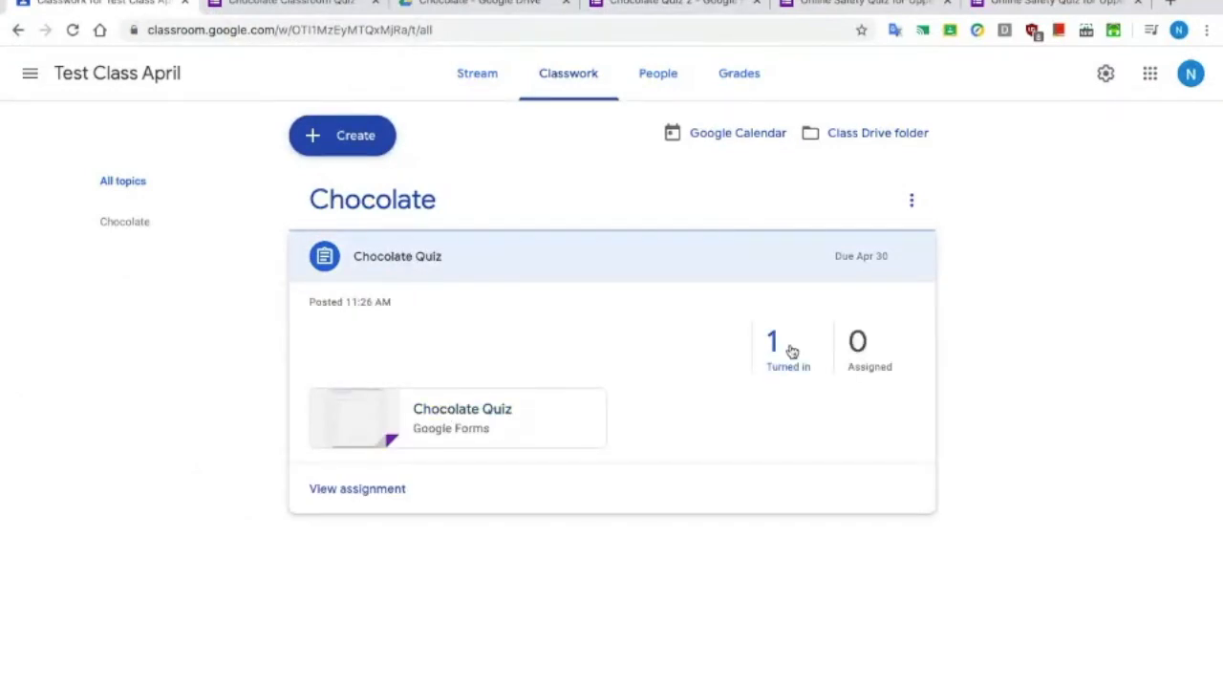
pyautogui.click(490, 410)
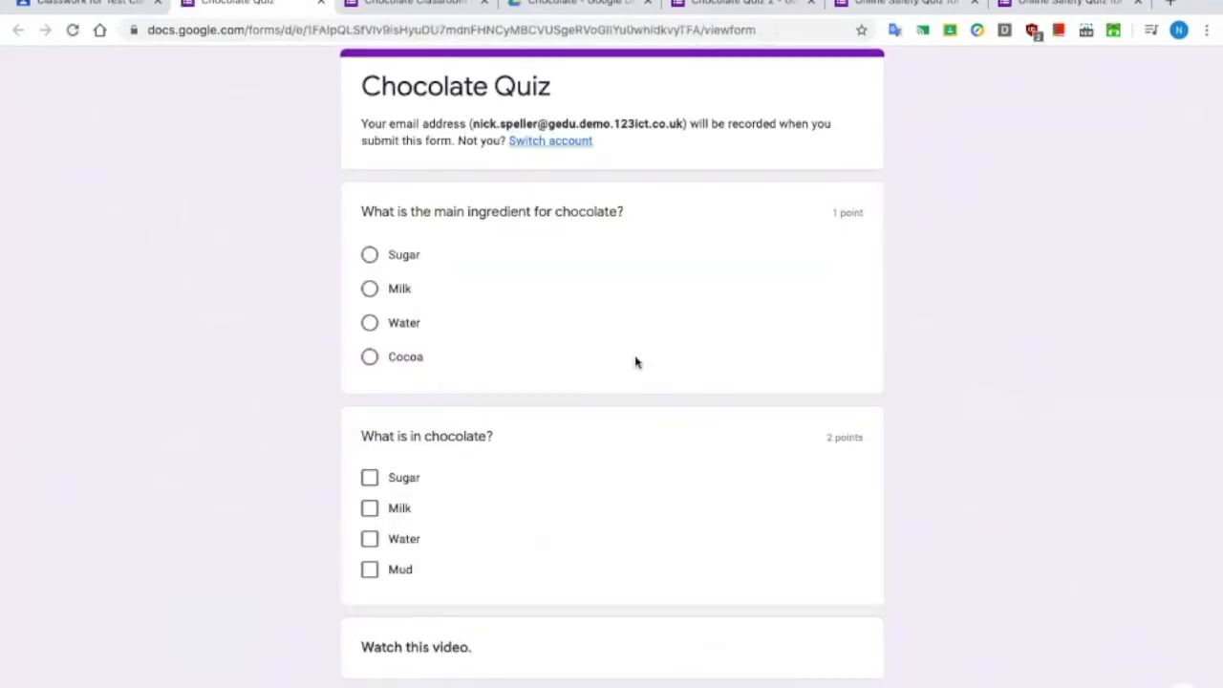
pyautogui.scroll(-3, 636, 360)
pyautogui.scroll(3, 554, 268)
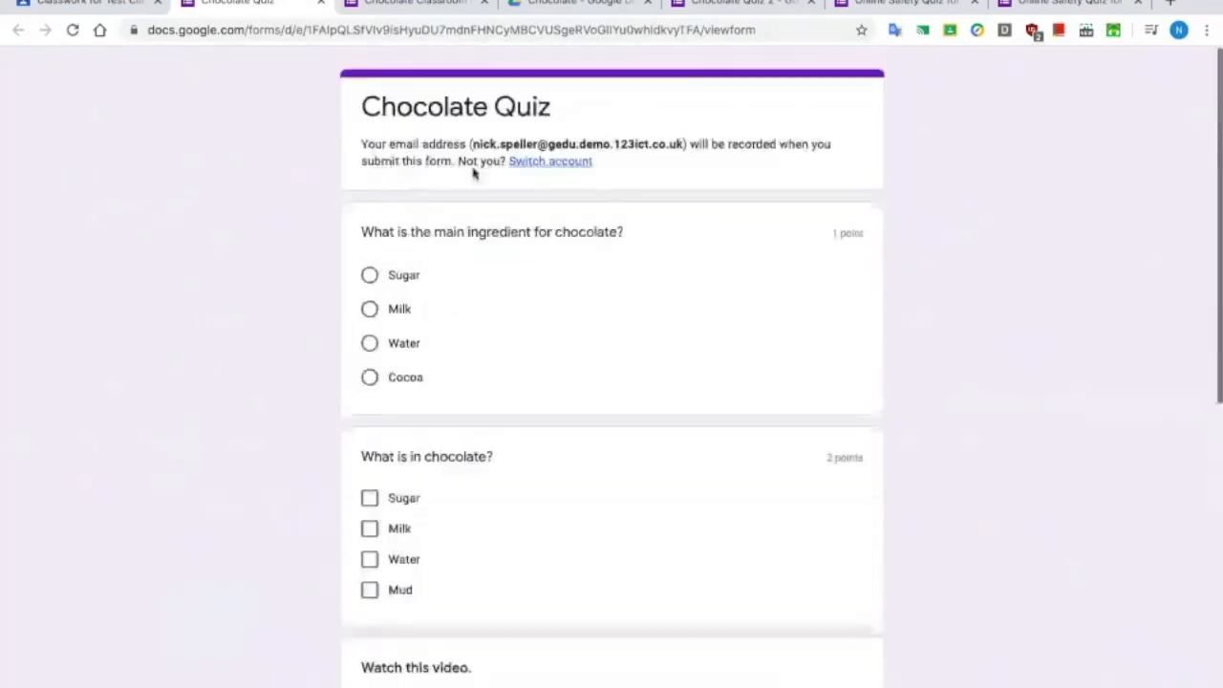
pyautogui.click(320, 3)
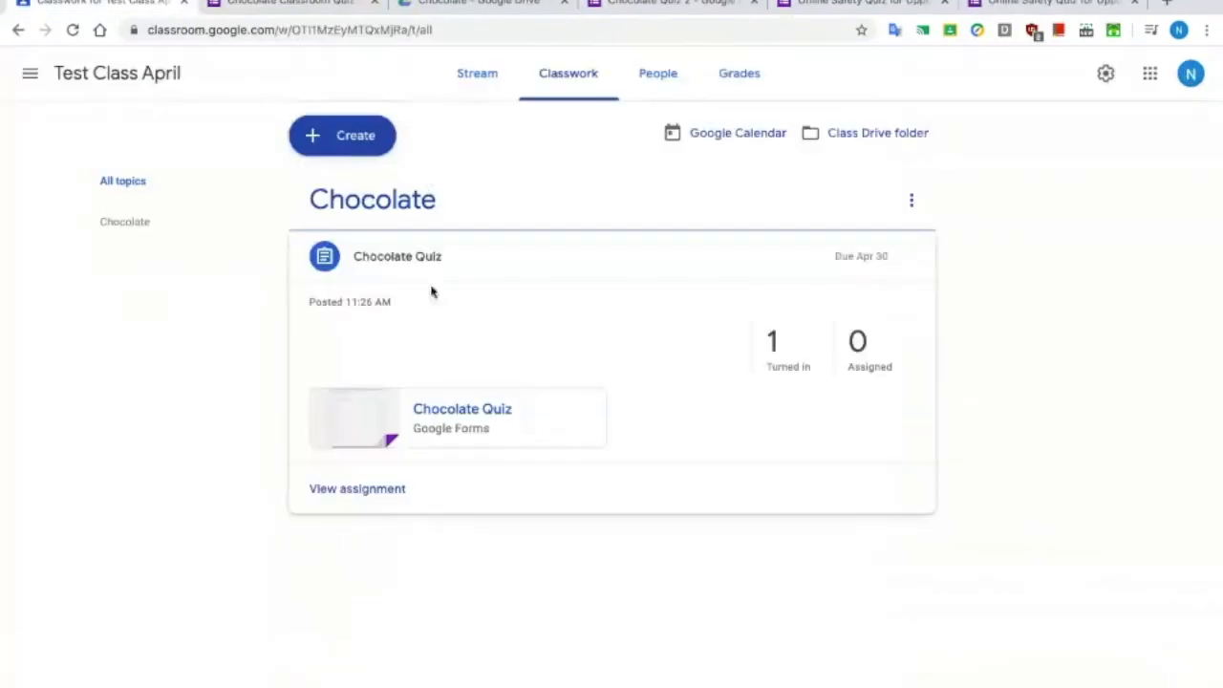
# Step: View the Chocolate Quiz assignment's student work, check the attached form from there and close it
pyautogui.click(342, 504)
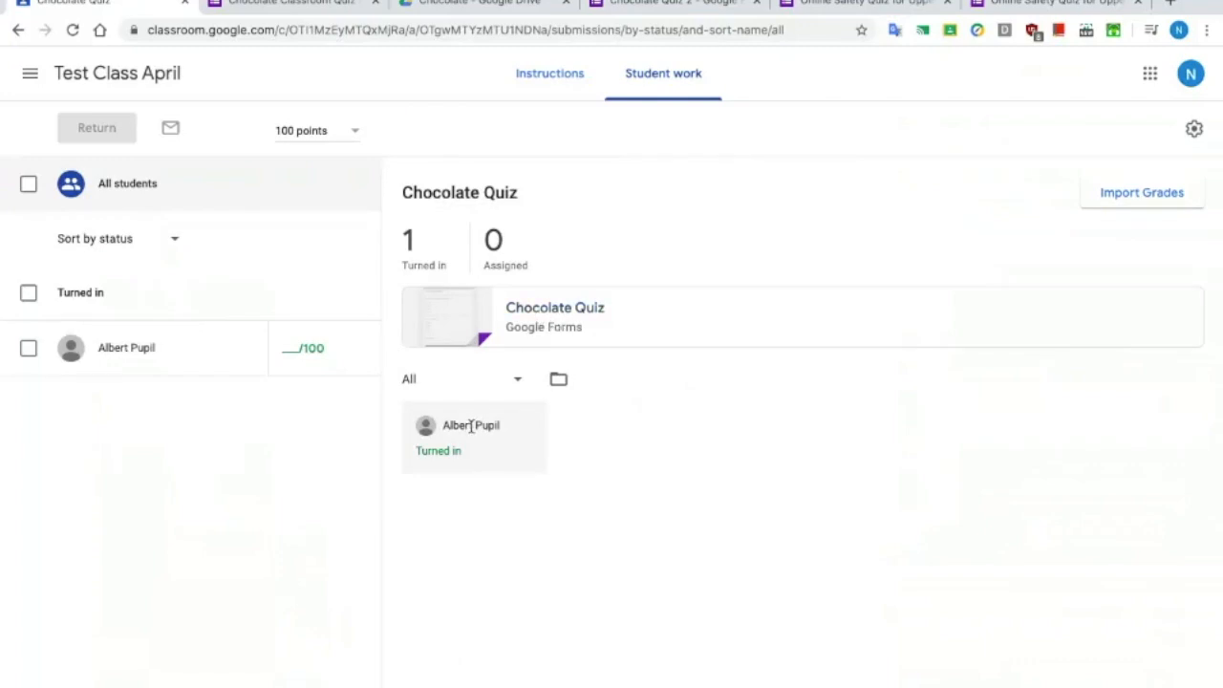
pyautogui.click(551, 308)
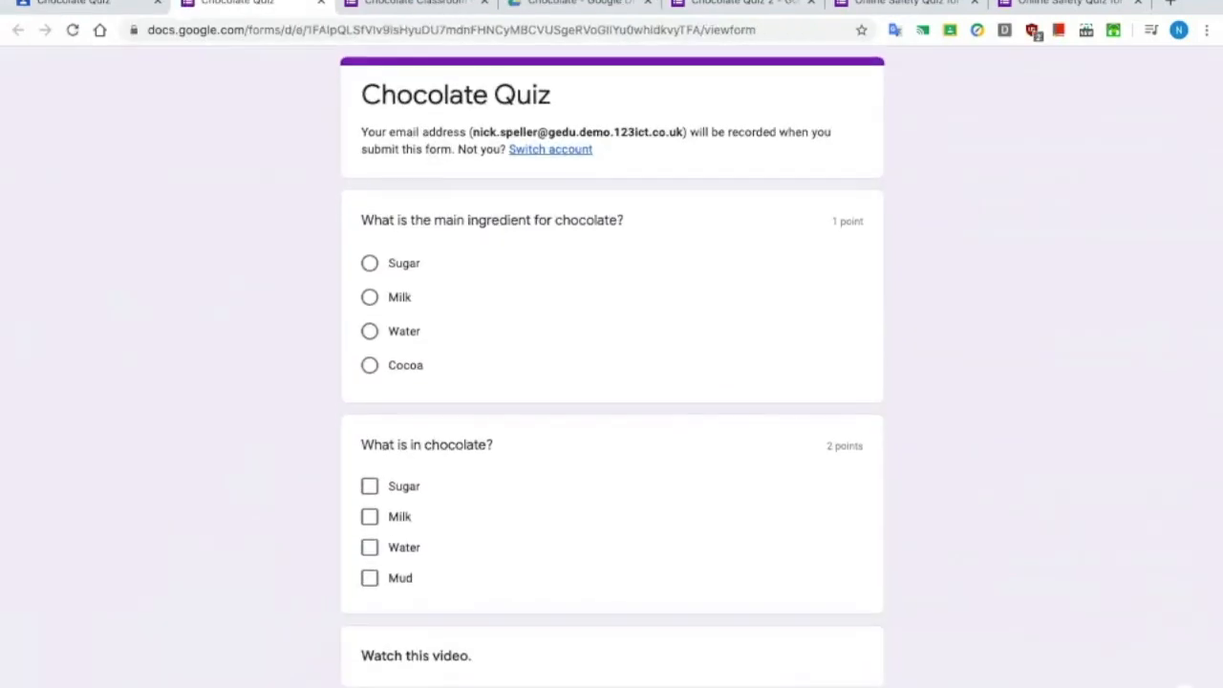
pyautogui.click(322, 6)
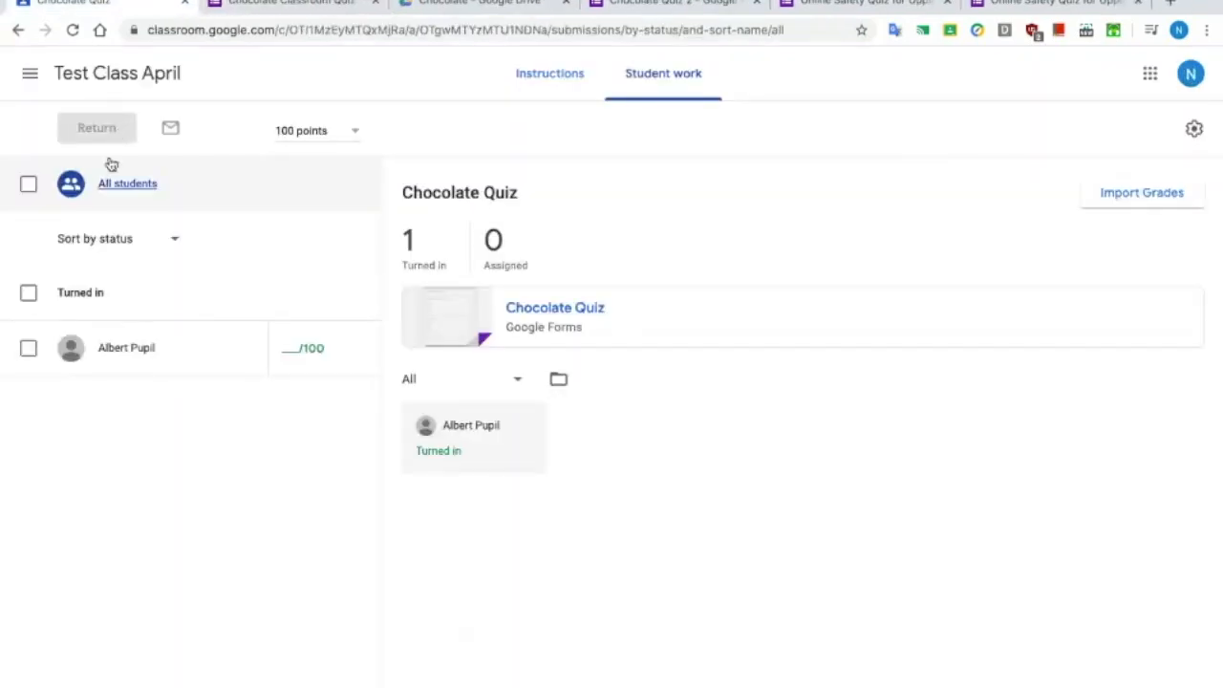
# Step: Return to the classwork, switch to the Chocolate Classroom Quiz form and examine its response summary, including insights, missed questions and scores
pyautogui.click(17, 31)
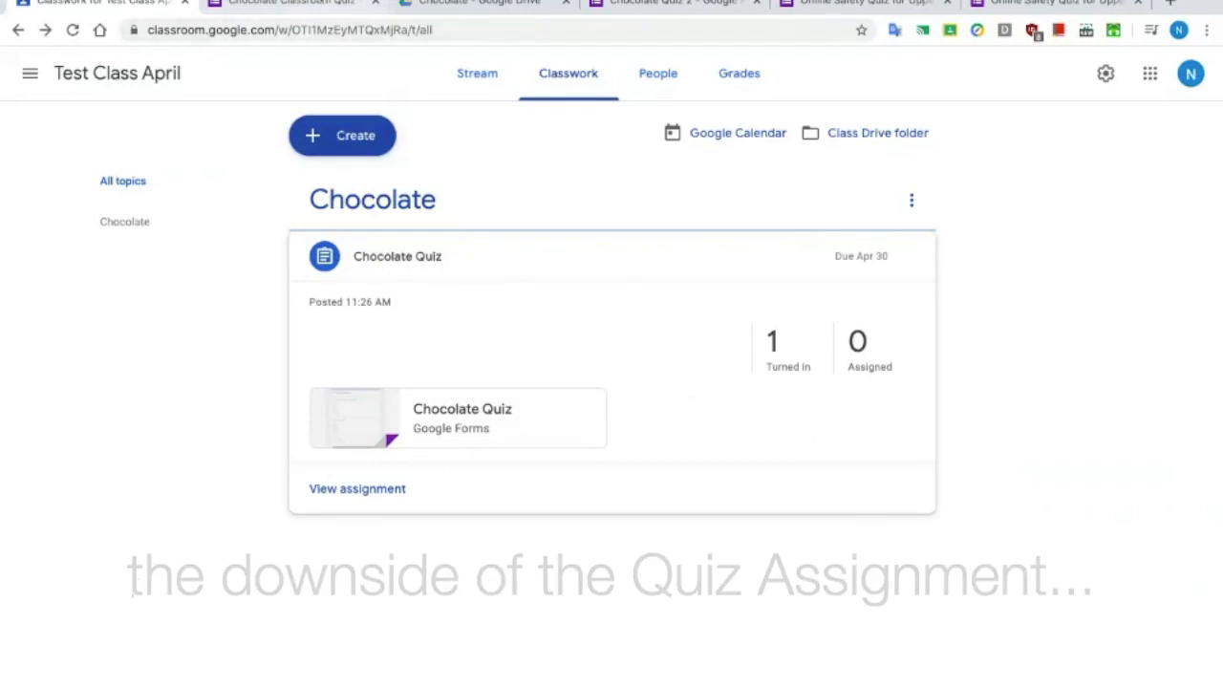
pyautogui.click(310, 3)
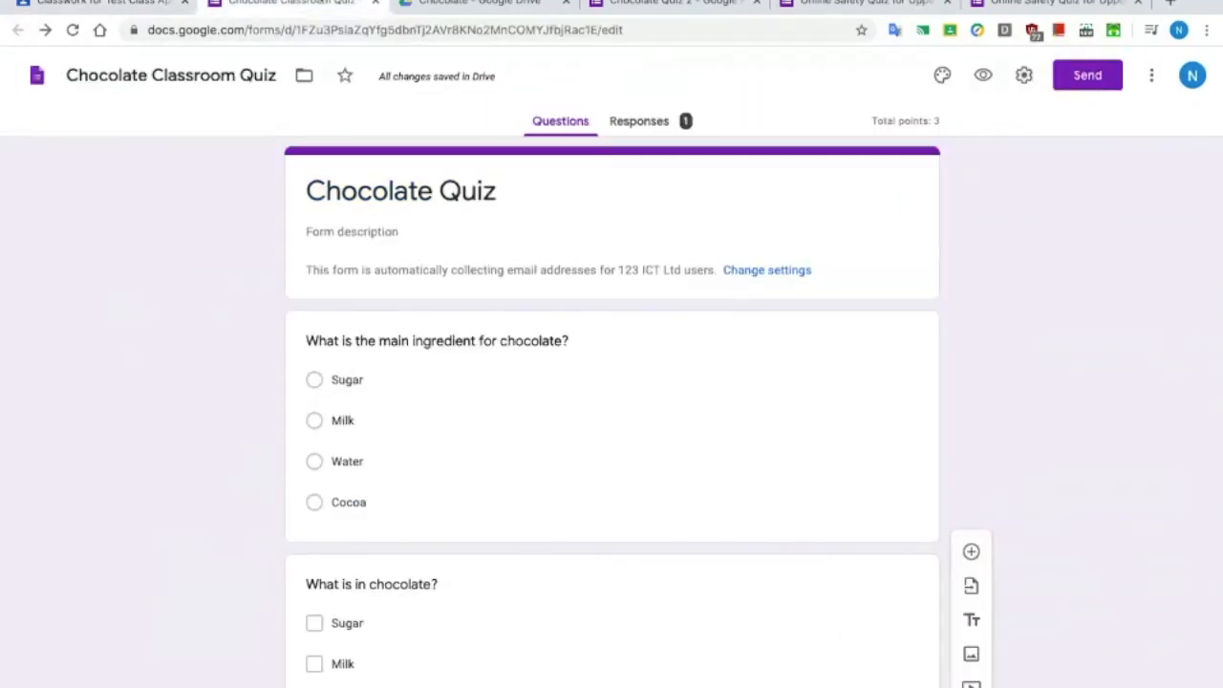
pyautogui.click(619, 121)
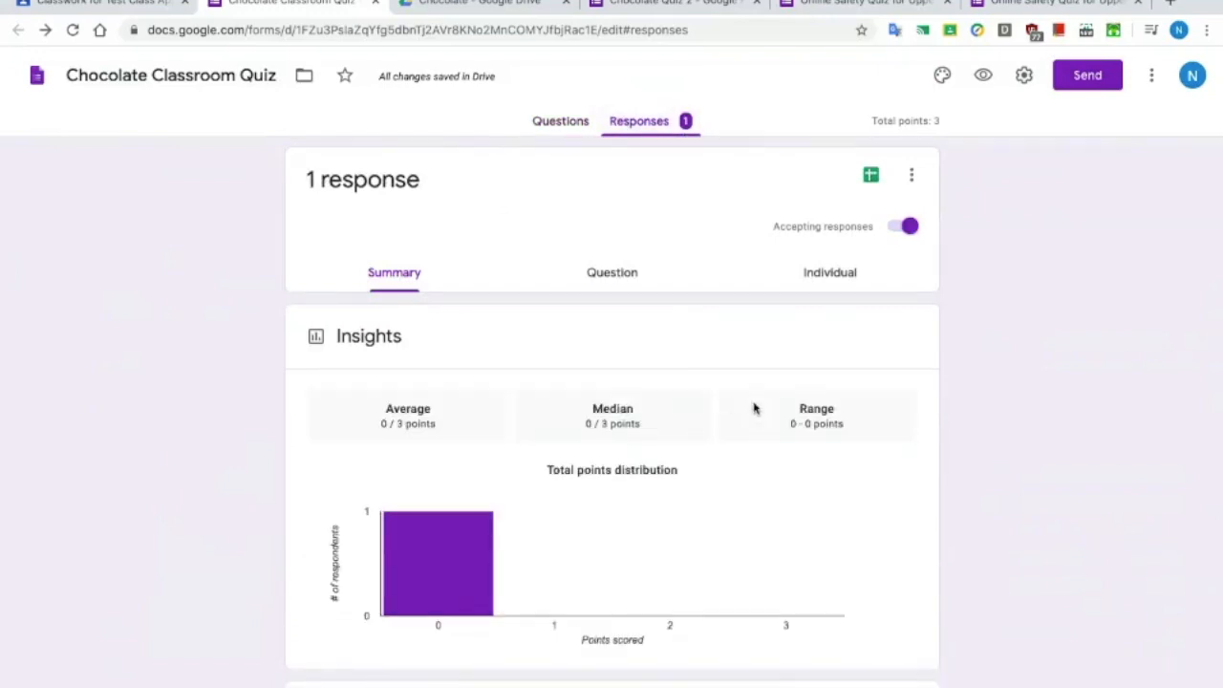
pyautogui.scroll(-1, 754, 409)
pyautogui.scroll(-1, 754, 409)
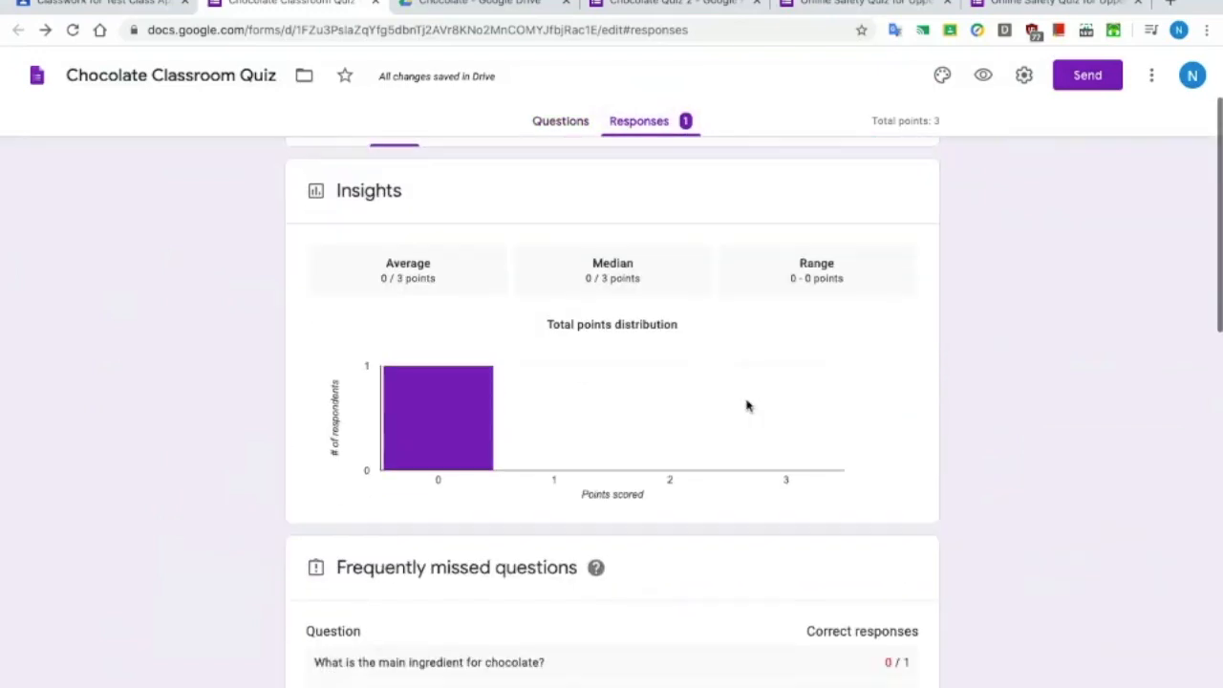
pyautogui.moveTo(459, 418)
pyautogui.scroll(-9, 459, 418)
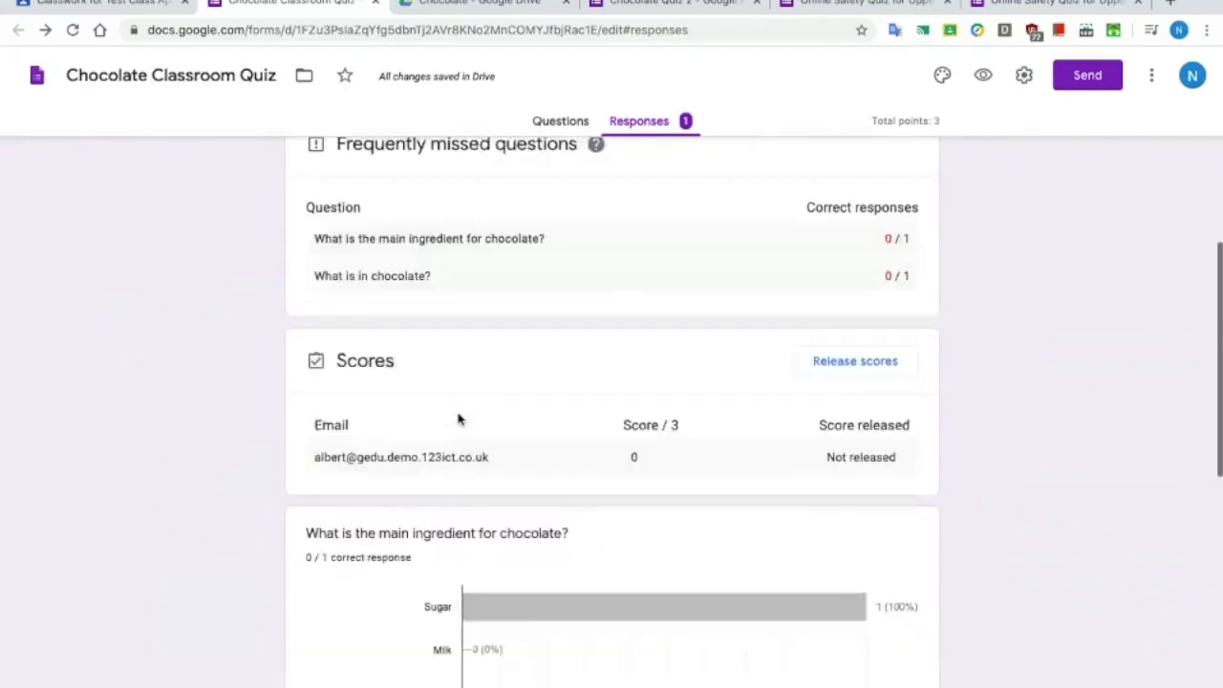
pyautogui.scroll(-4, 458, 418)
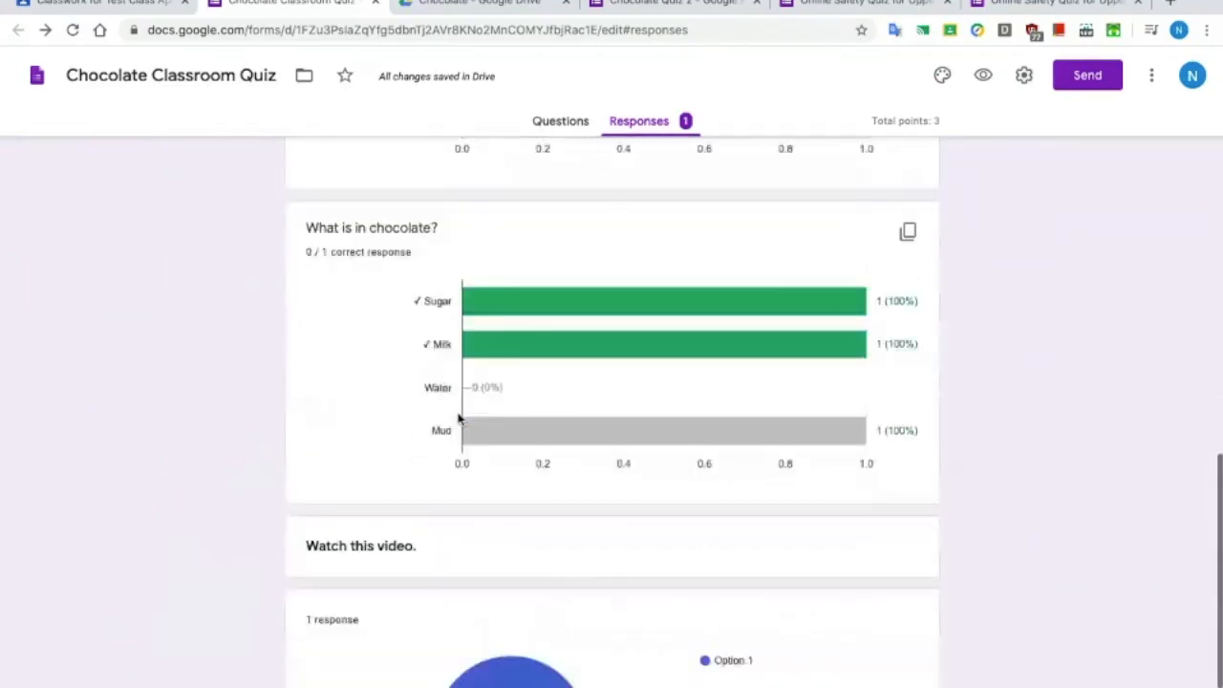
pyautogui.scroll(13, 458, 417)
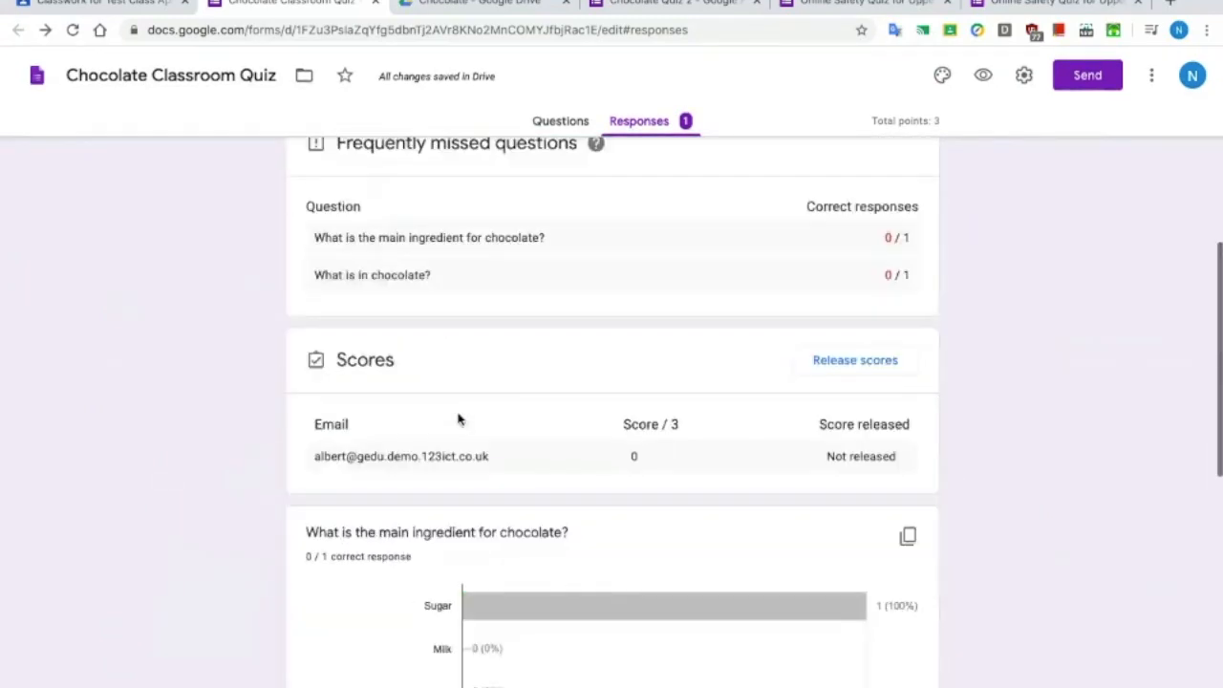
# Step: View the individual student response, check the quiz's questions and return to the responses
pyautogui.click(846, 285)
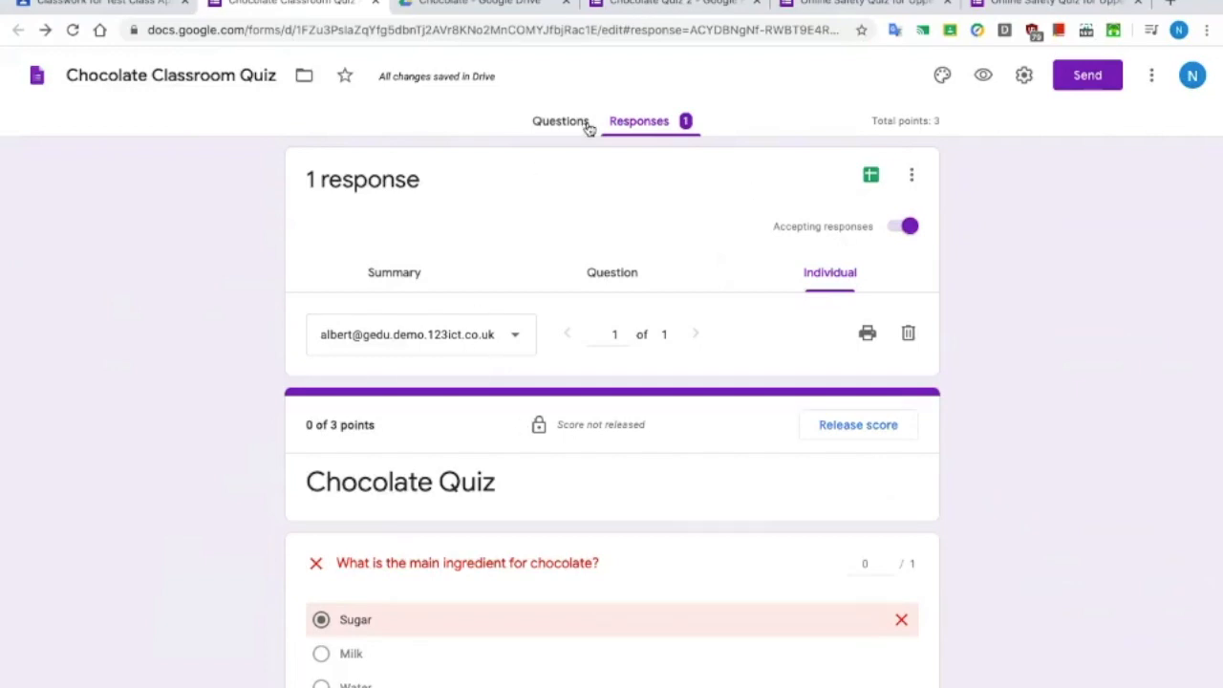
pyautogui.click(558, 125)
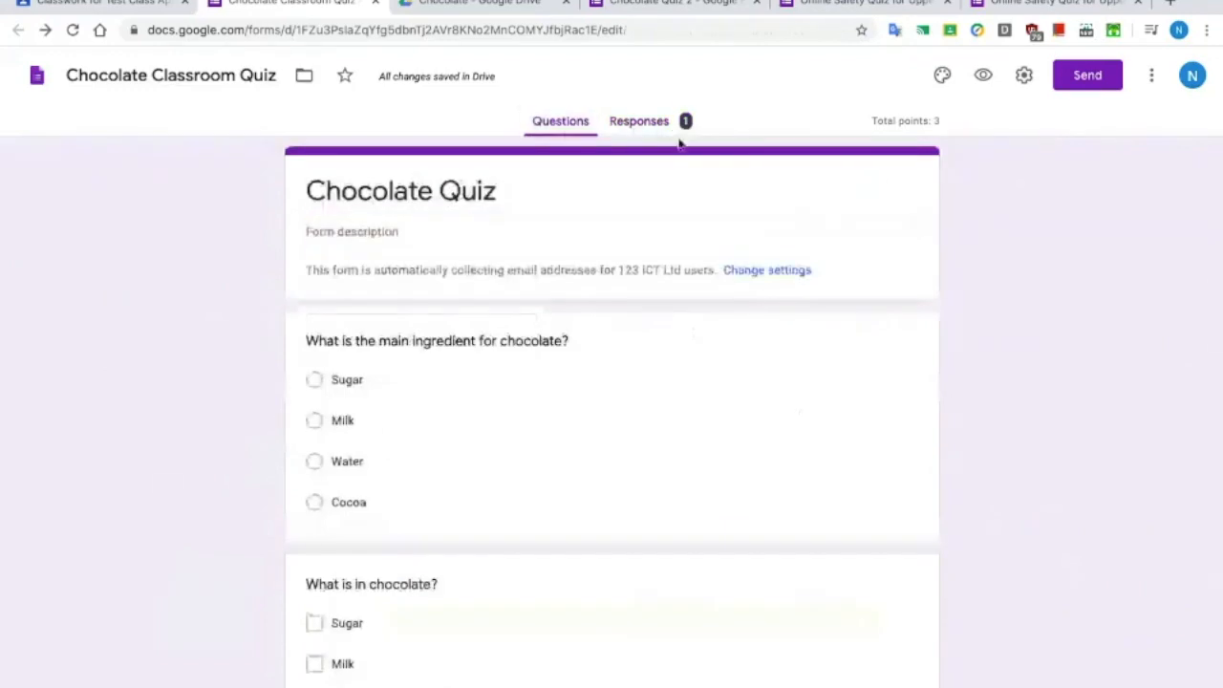
pyautogui.click(648, 121)
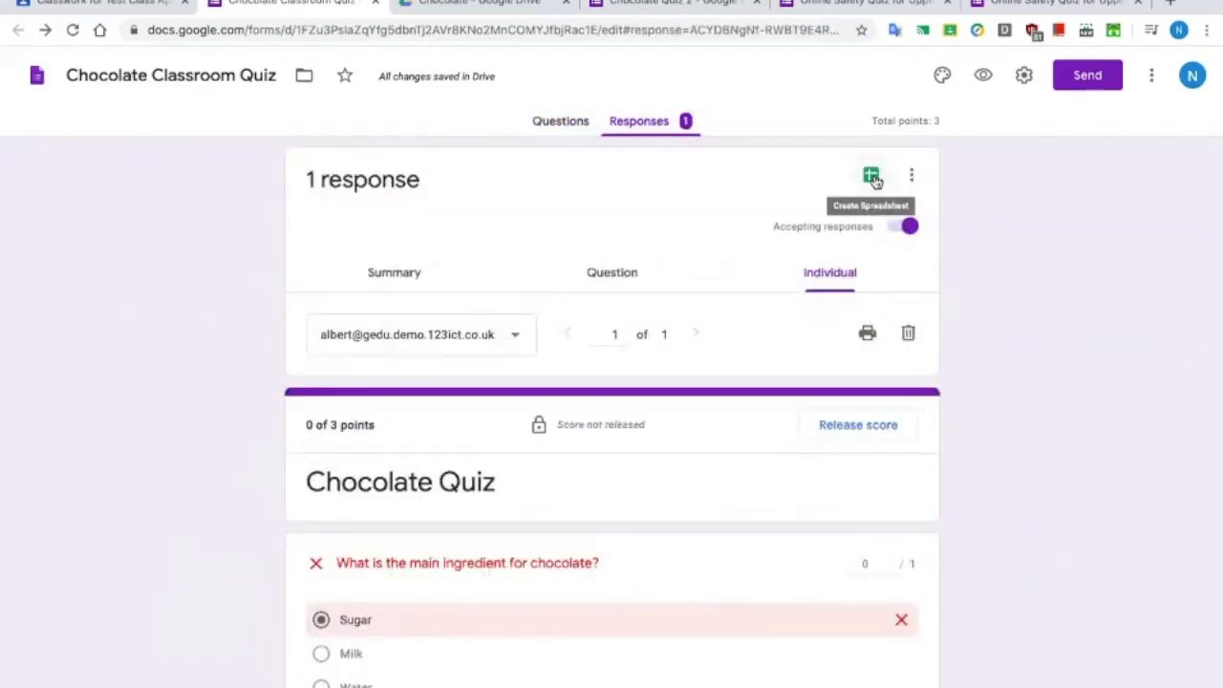
# Step: Create a new spreadsheet for the Chocolate Classroom Quiz responses, then close it and the quiz form
pyautogui.click(873, 178)
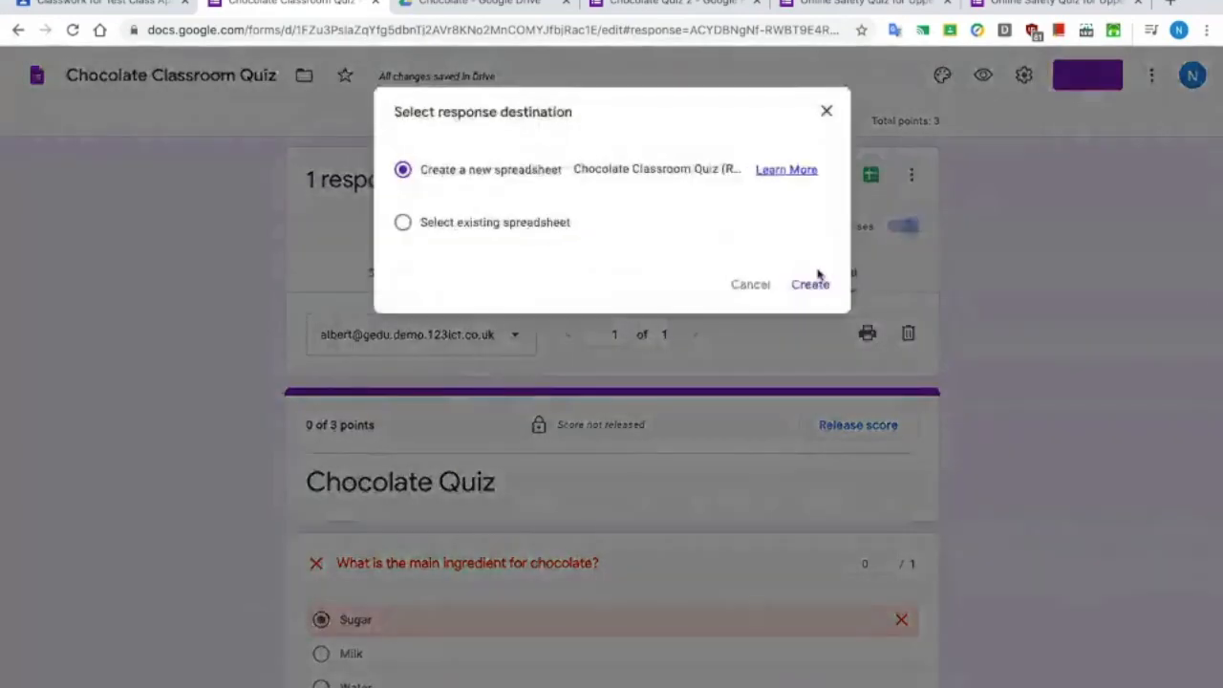
pyautogui.click(810, 285)
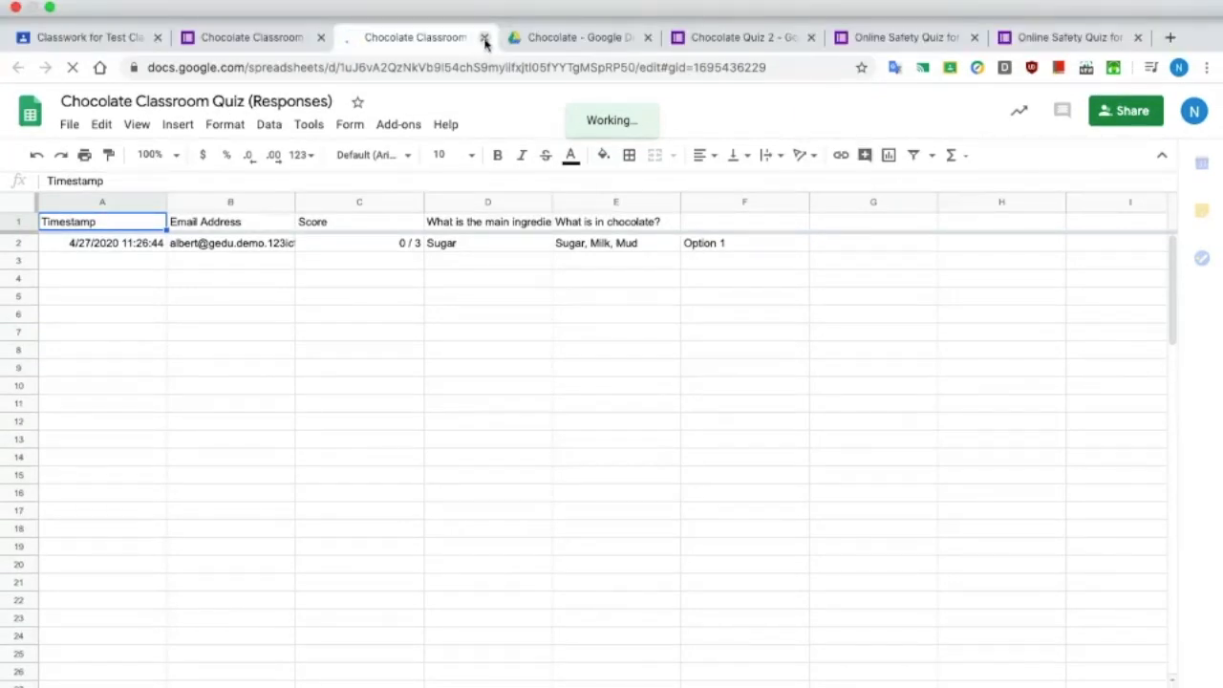
pyautogui.click(484, 39)
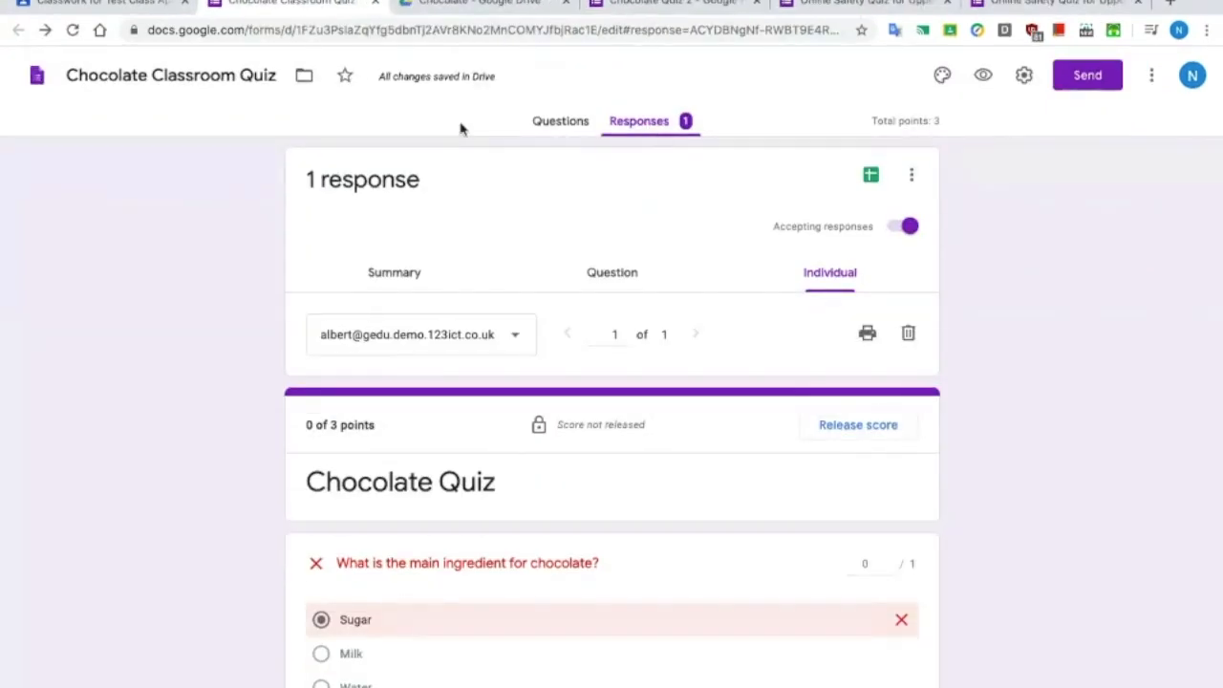
pyautogui.click(375, 4)
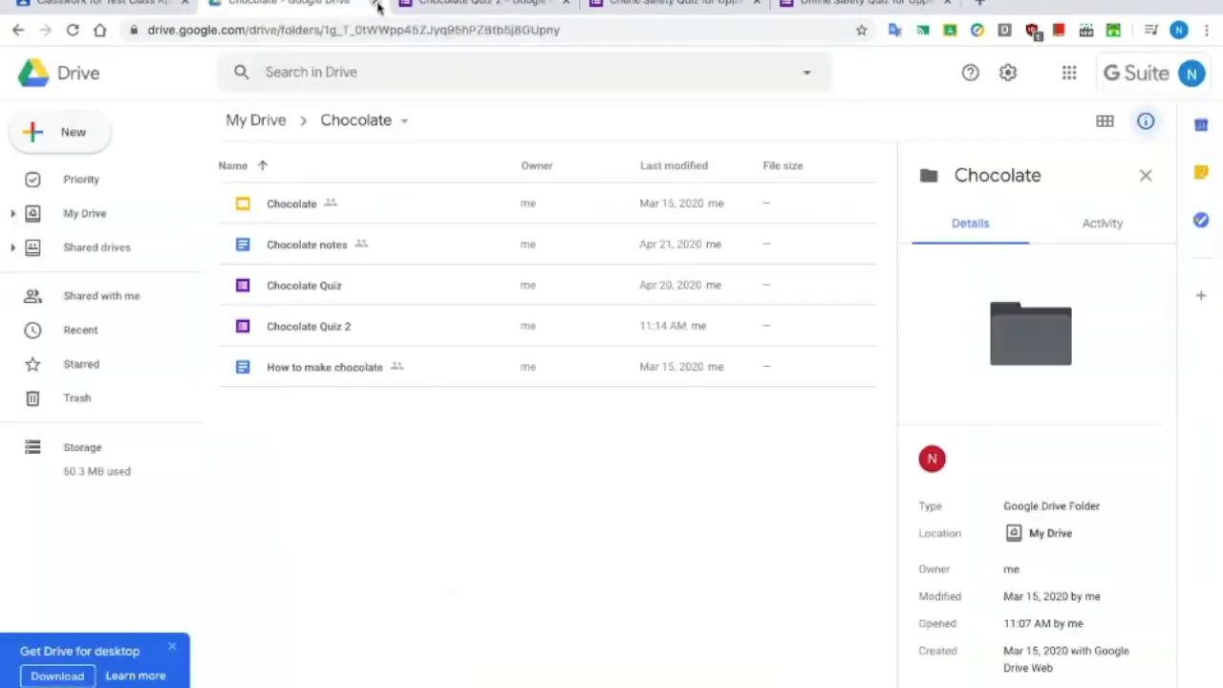
# Step: In Google Classroom, view the turned-in work from the Chocolate topic, try to open the assignment's folder and close that page
pyautogui.click(143, 6)
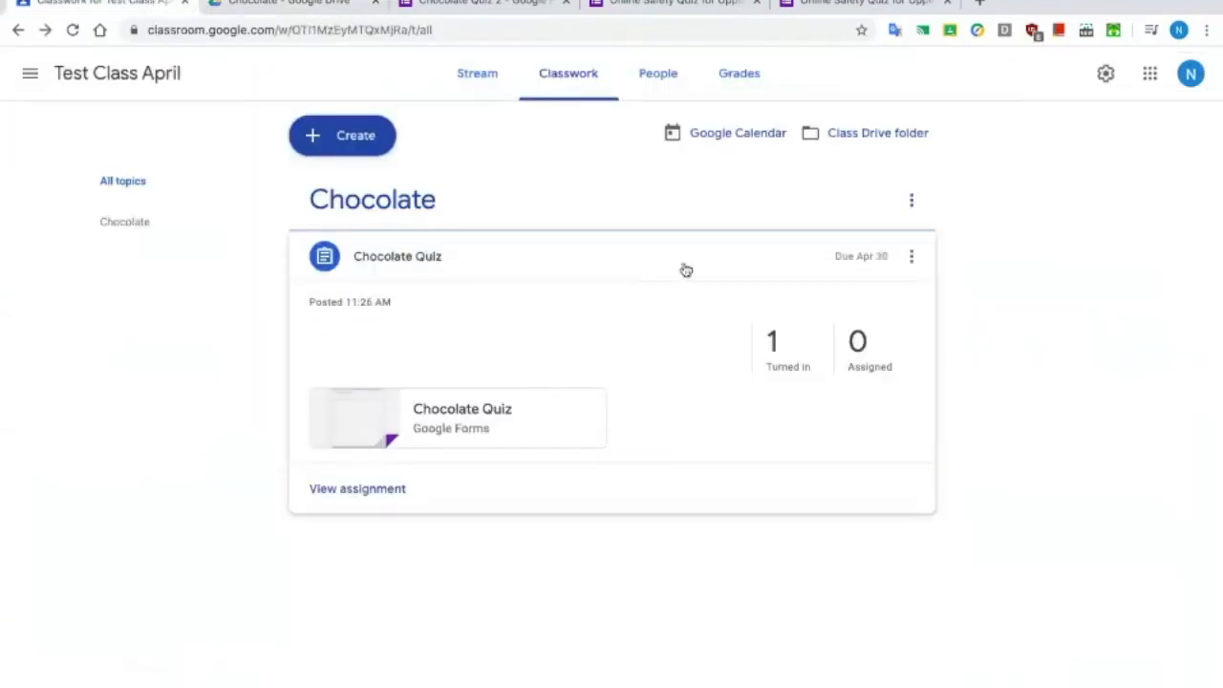
pyautogui.click(401, 203)
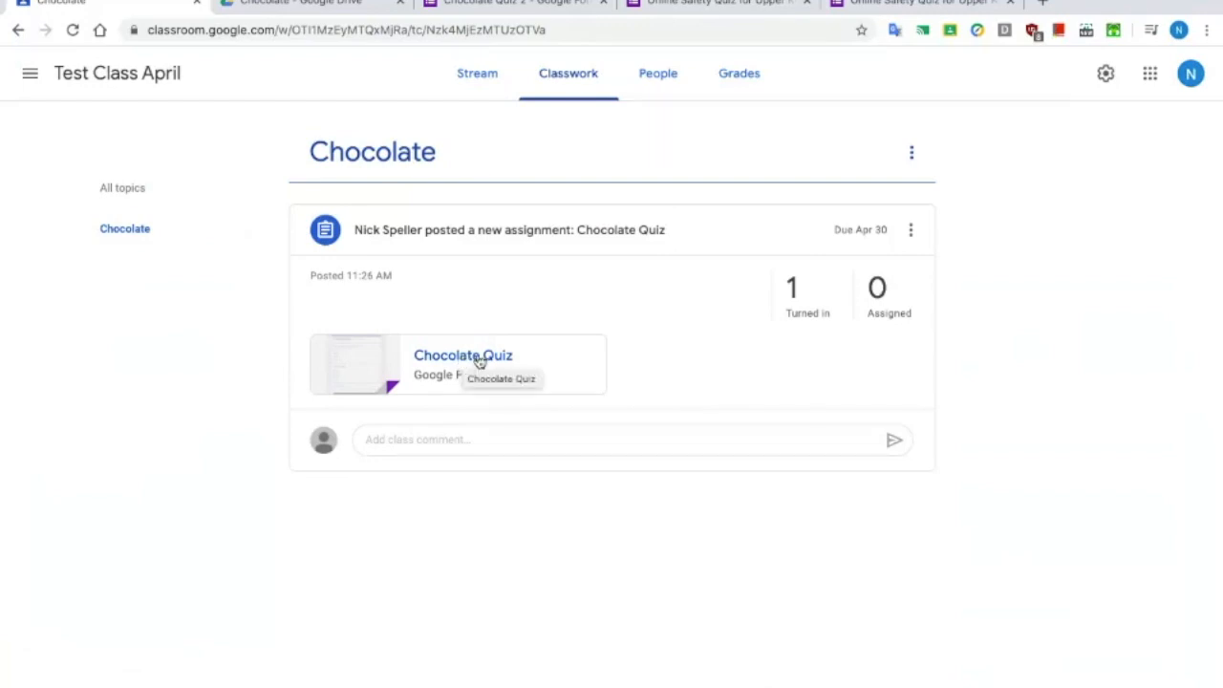
pyautogui.click(808, 316)
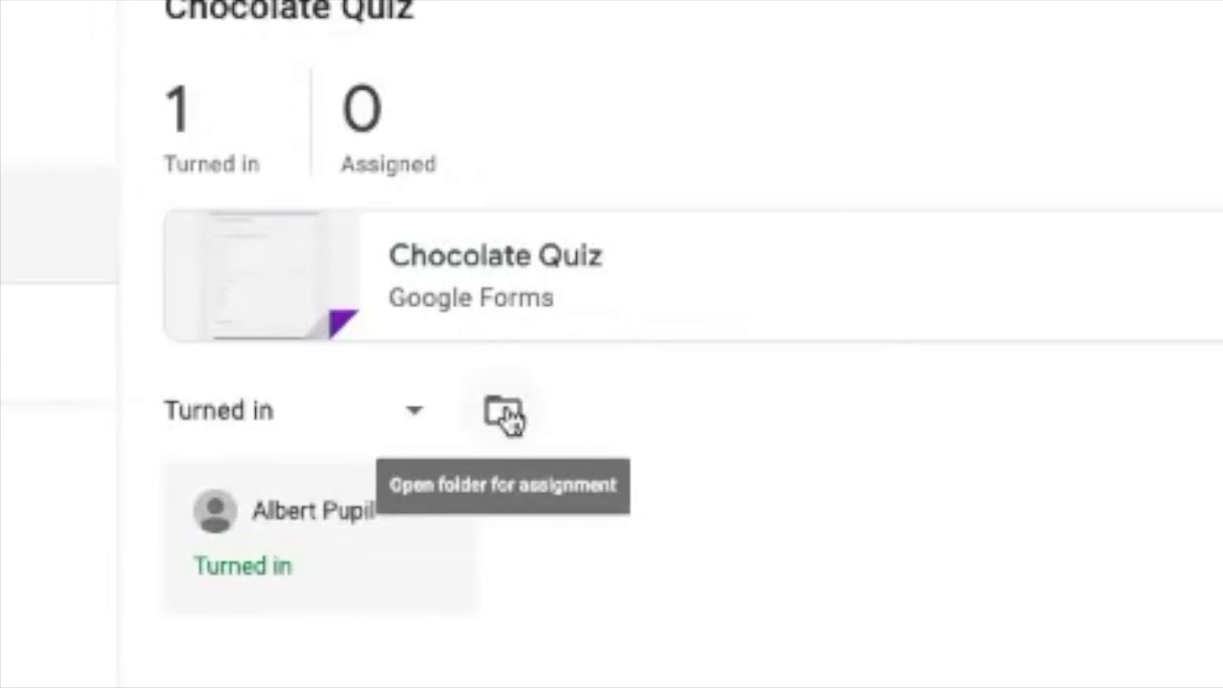
pyautogui.click(503, 412)
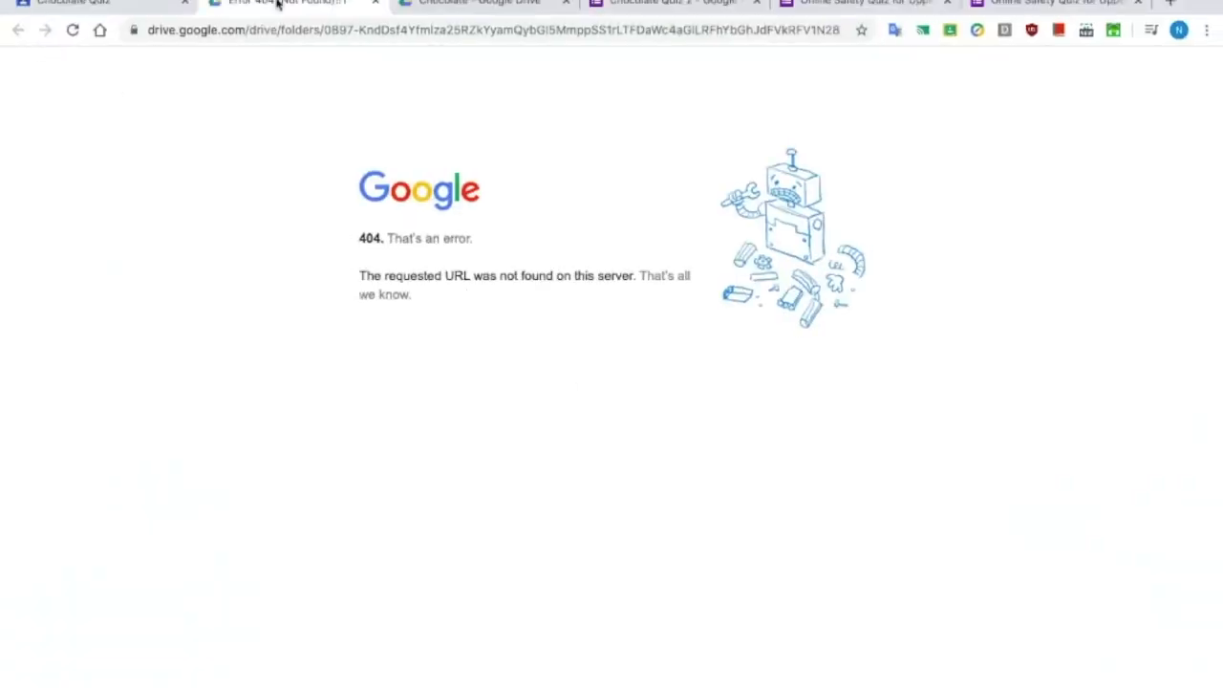
pyautogui.click(375, 3)
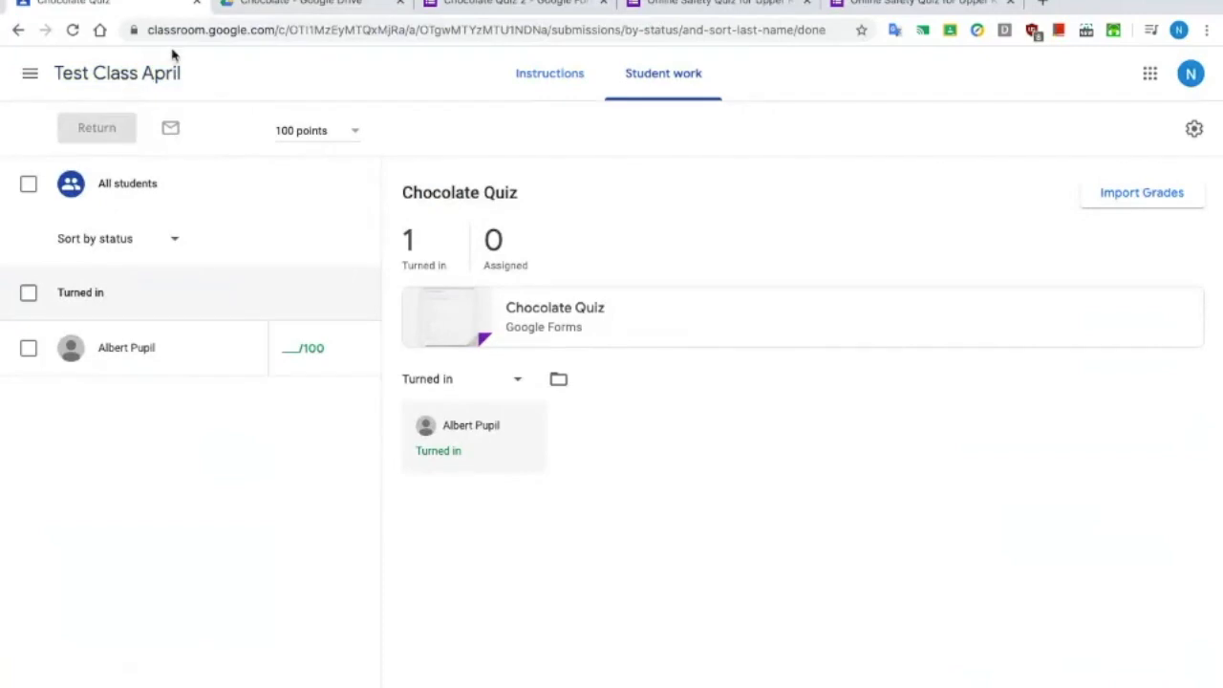
# Step: In Google Drive, look in My Drive, open Chocolate Classroom Quiz from the recent files and view its responses
pyautogui.click(282, 4)
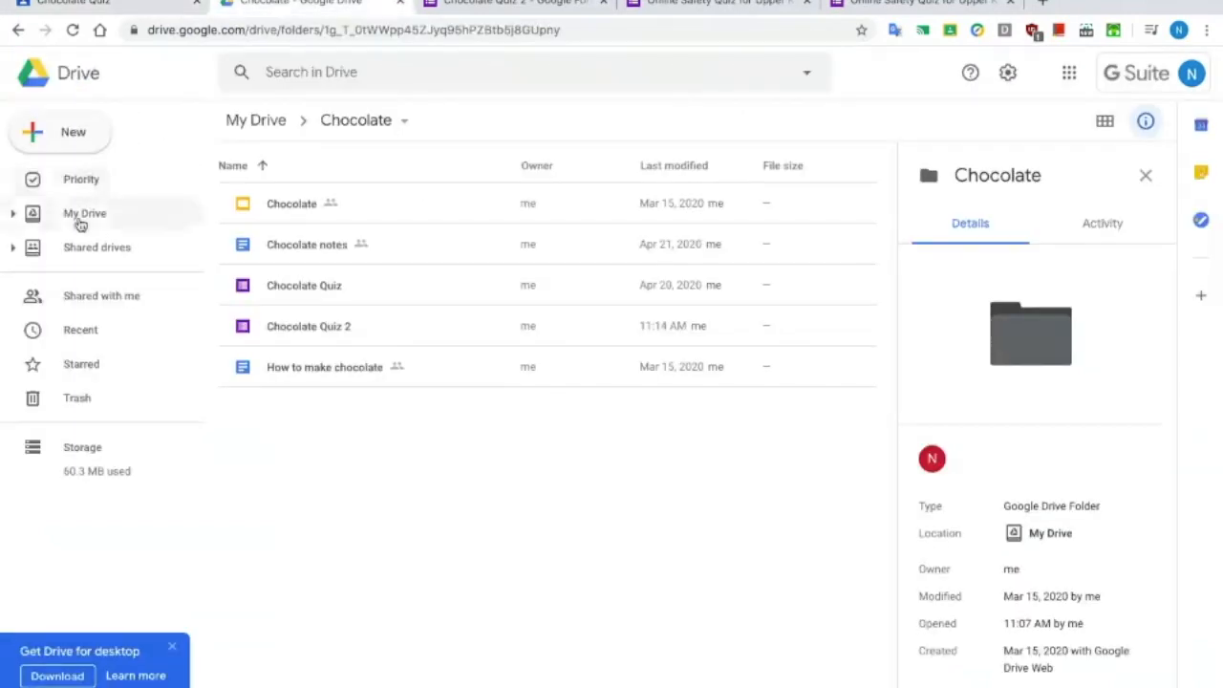
pyautogui.click(82, 218)
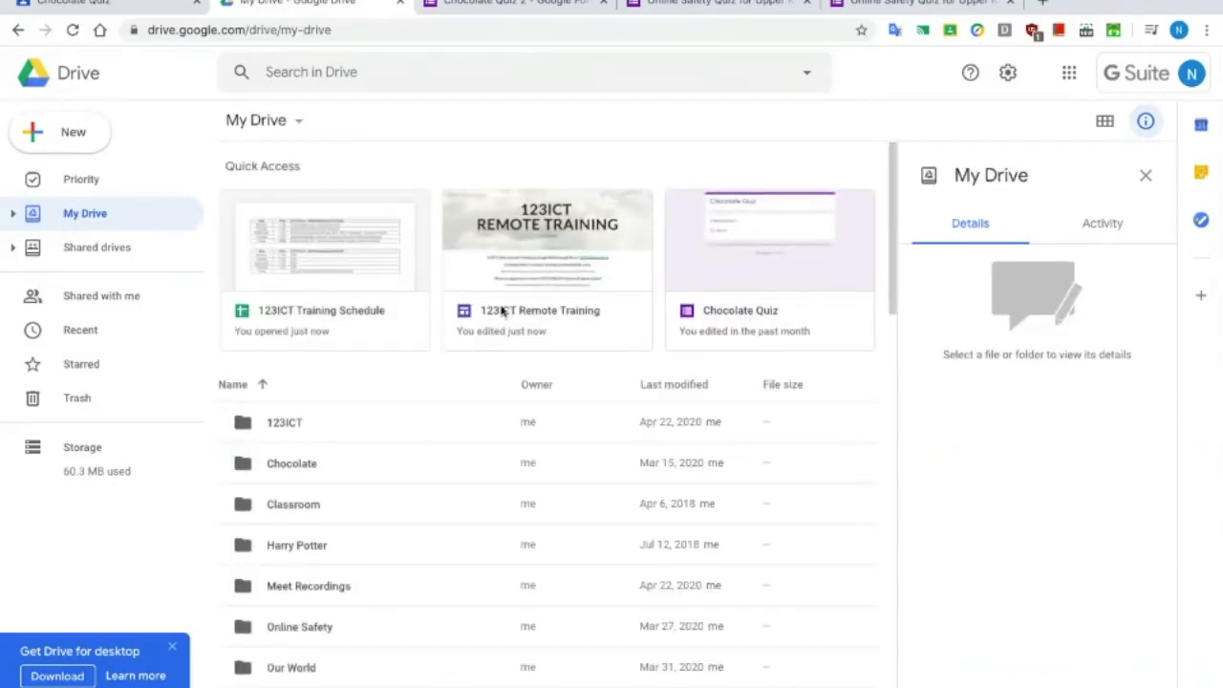
pyautogui.click(82, 330)
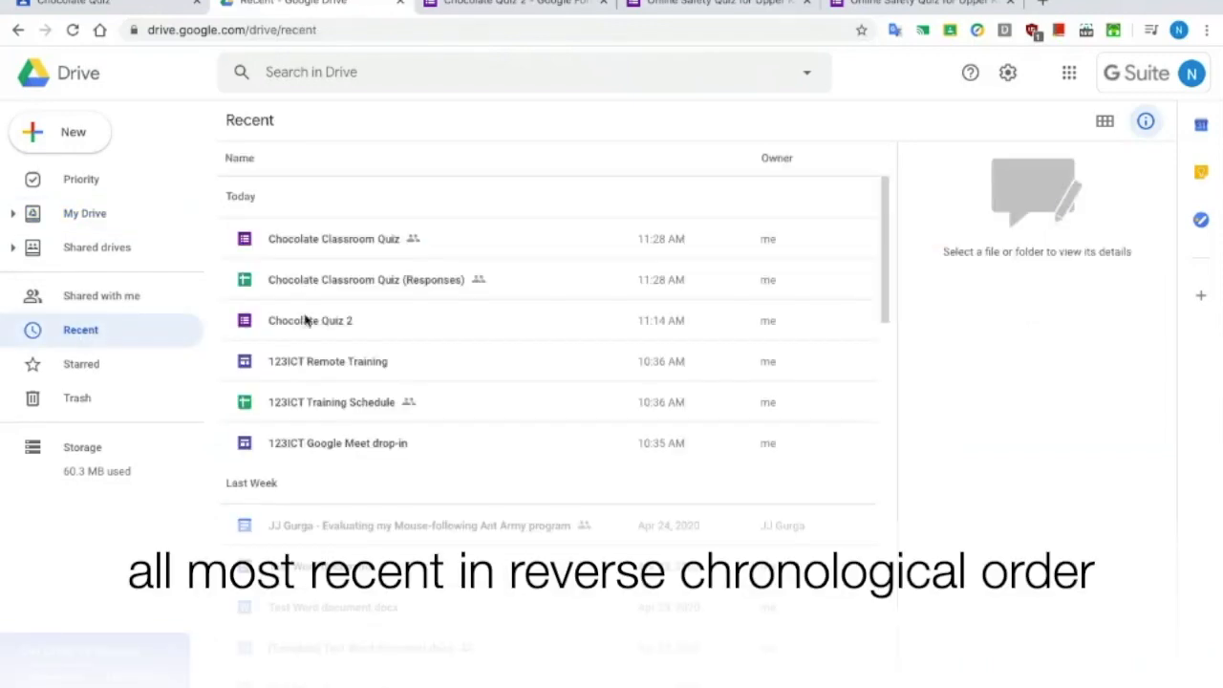
pyautogui.click(374, 242)
pyautogui.doubleClick(374, 243)
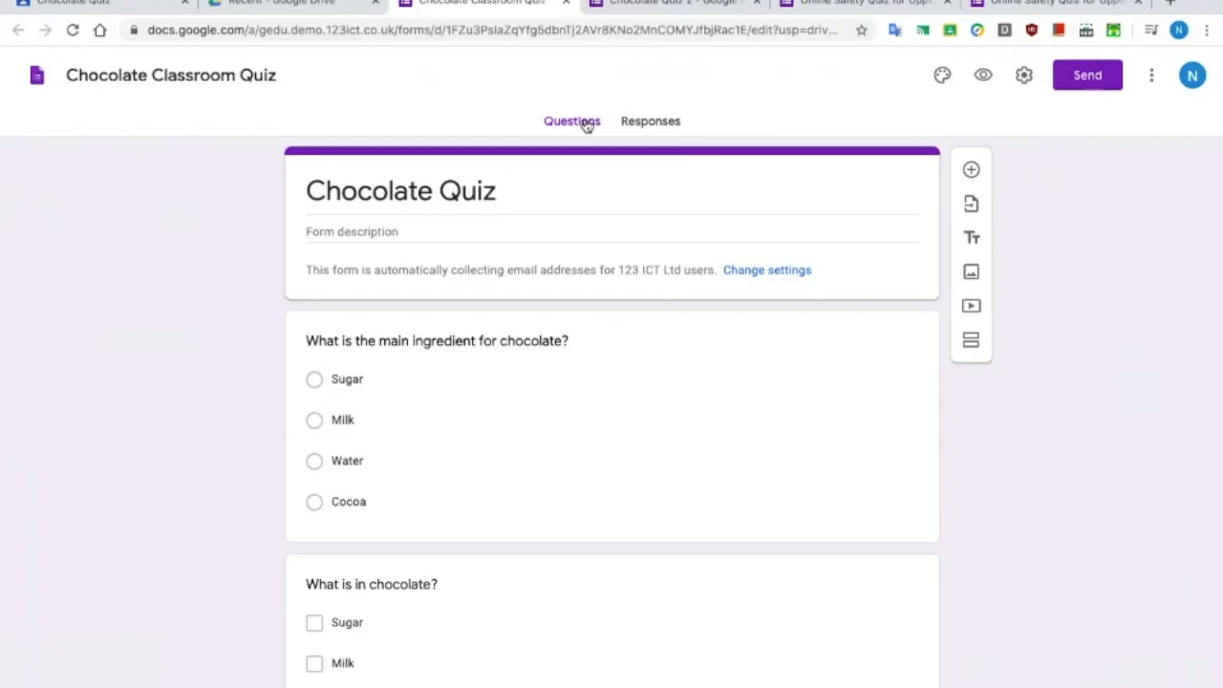
pyautogui.click(662, 128)
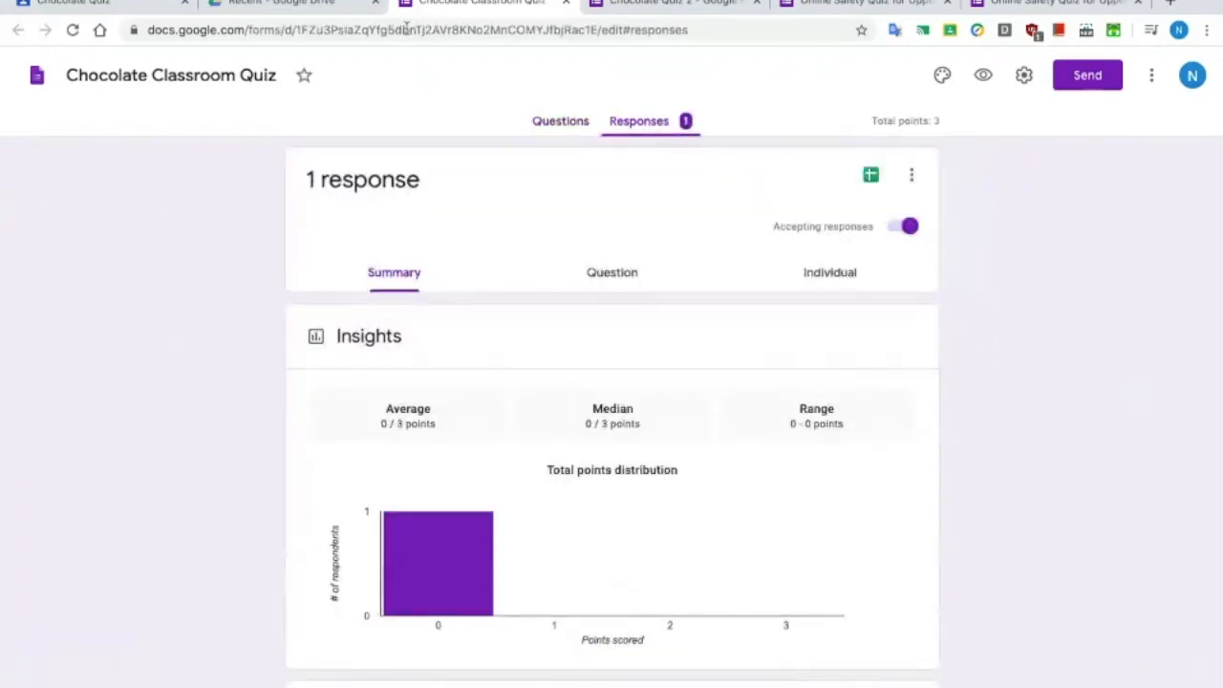
# Step: Back in Google Drive, browse My Drive, open the Classroom folder and dismiss the calendar reminder
pyautogui.click(287, 4)
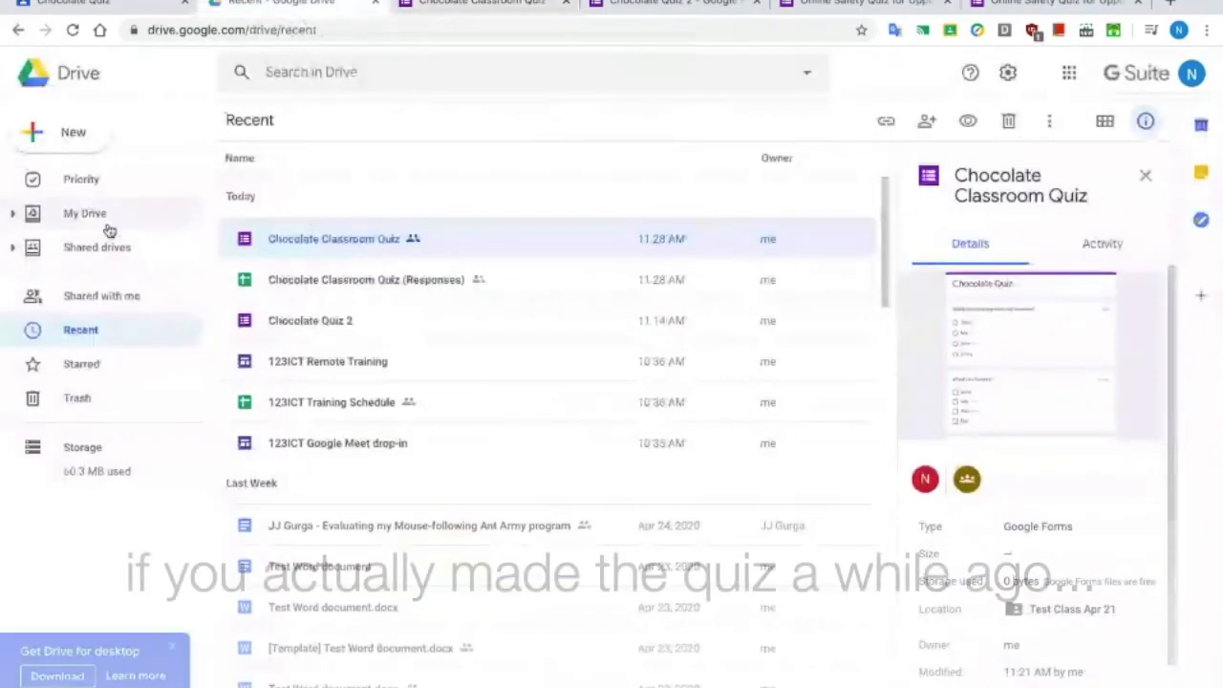
pyautogui.click(65, 214)
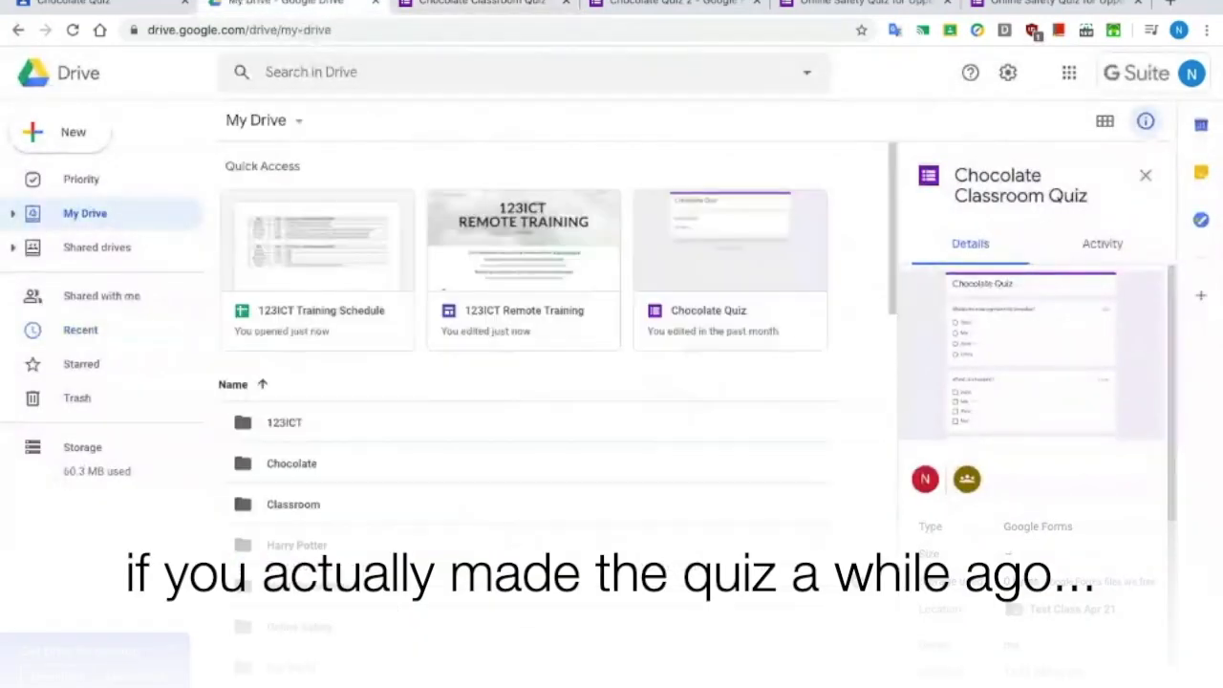
pyautogui.scroll(-3, 726, 477)
pyautogui.scroll(-5, 718, 491)
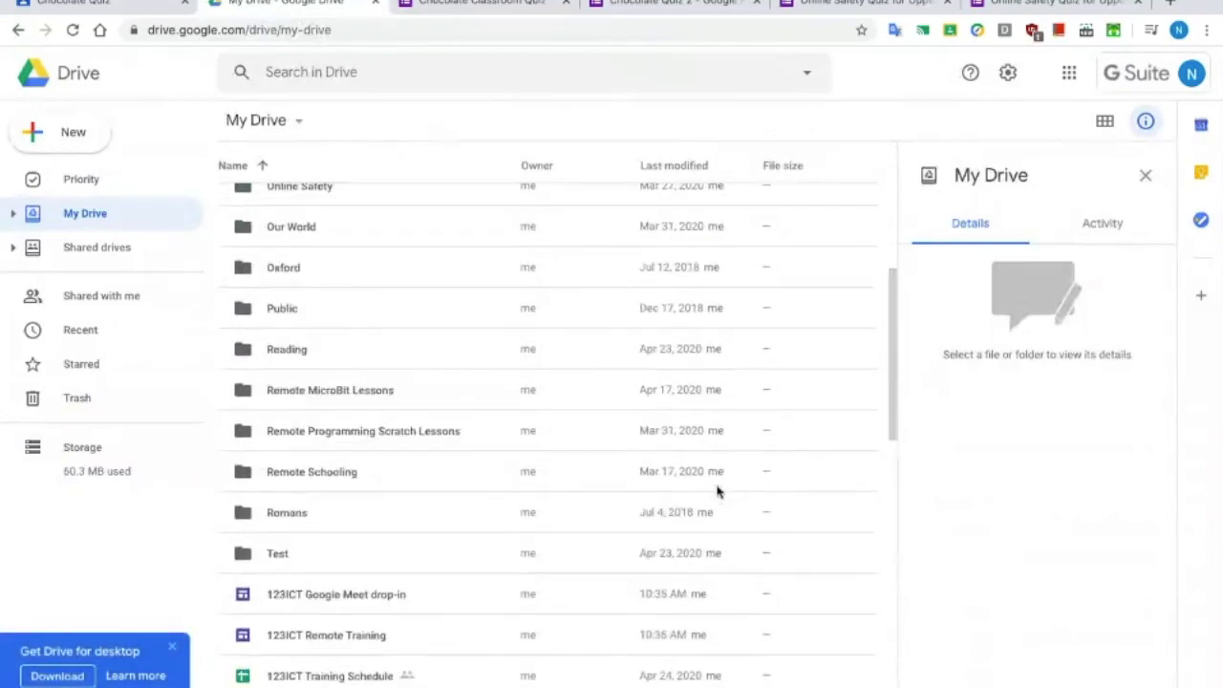
pyautogui.scroll(-3, 718, 491)
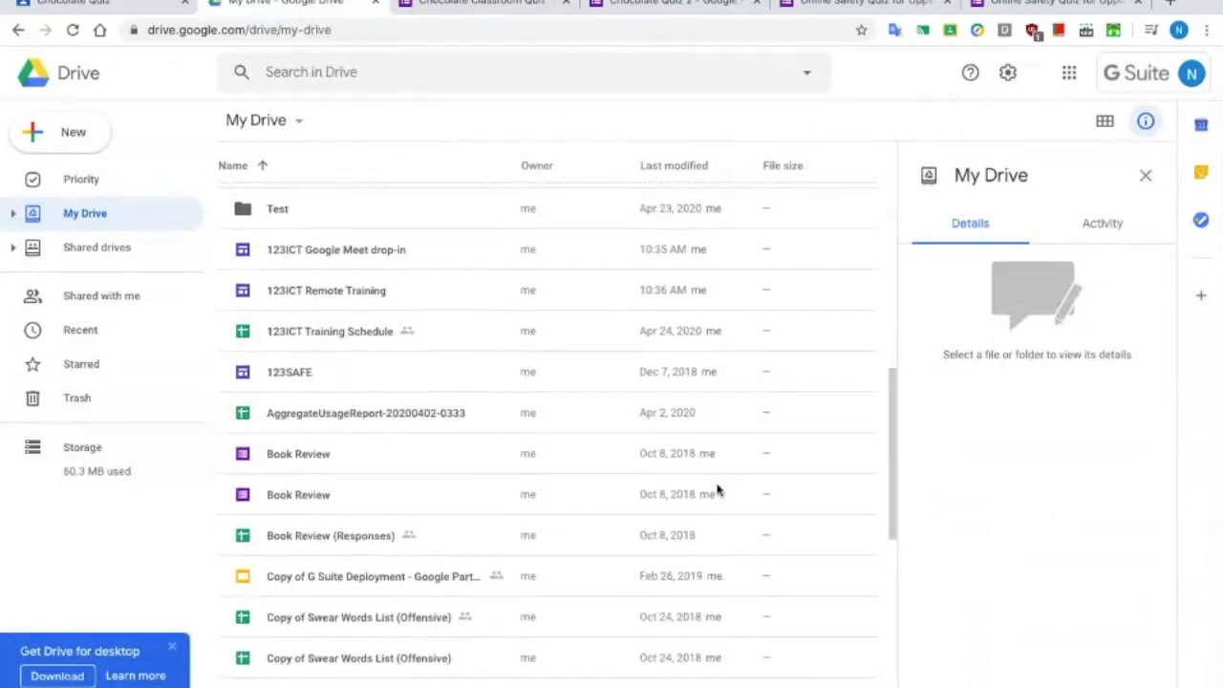
pyautogui.scroll(10, 718, 491)
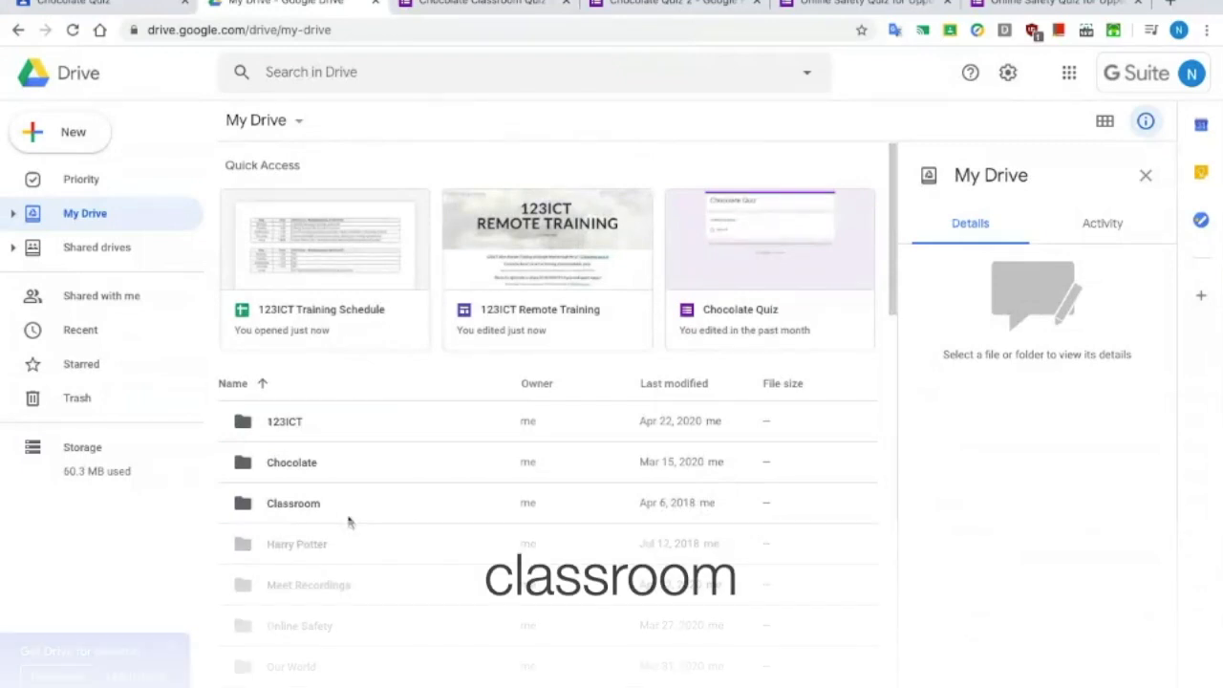
pyautogui.click(275, 507)
pyautogui.doubleClick(275, 508)
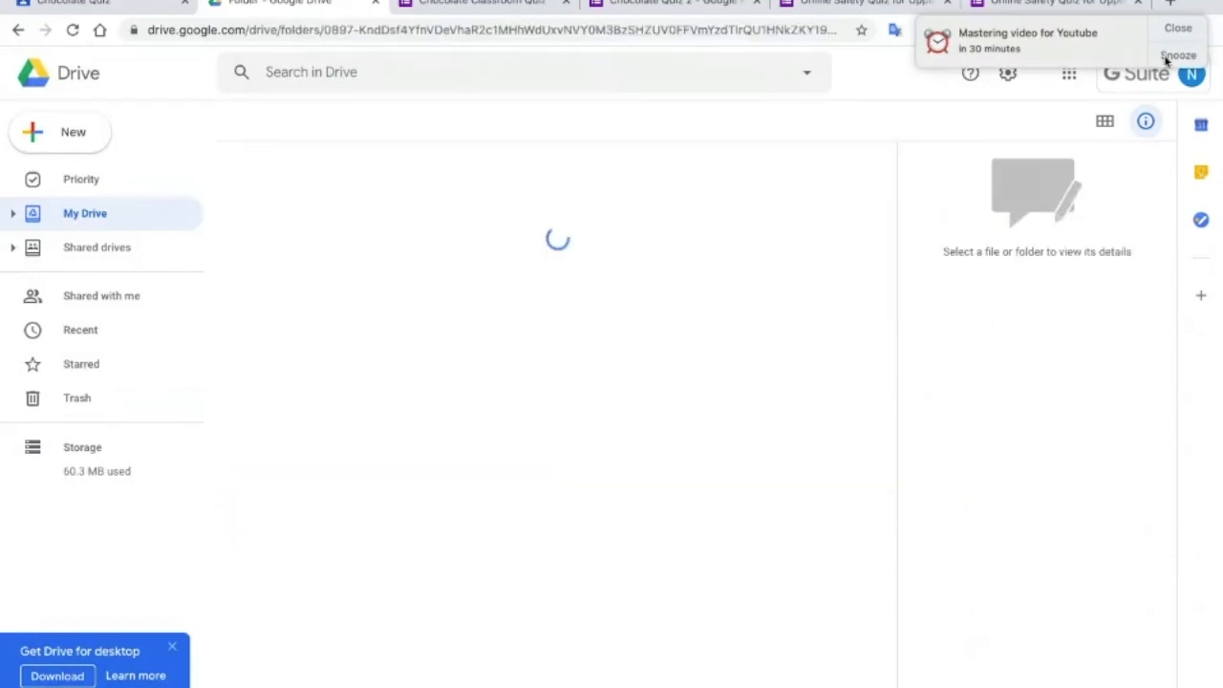
pyautogui.click(1178, 30)
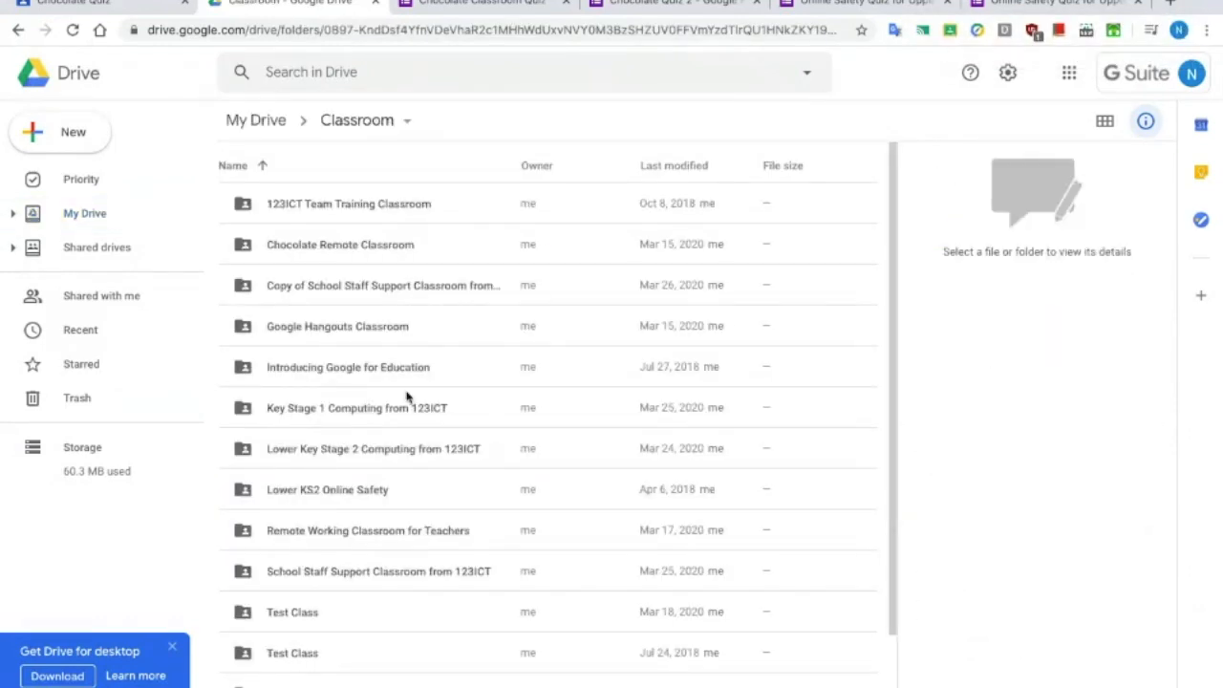
# Step: Look through the class folders inside Classroom and open the Test Class Apr 21 folder
pyautogui.scroll(-2, 459, 382)
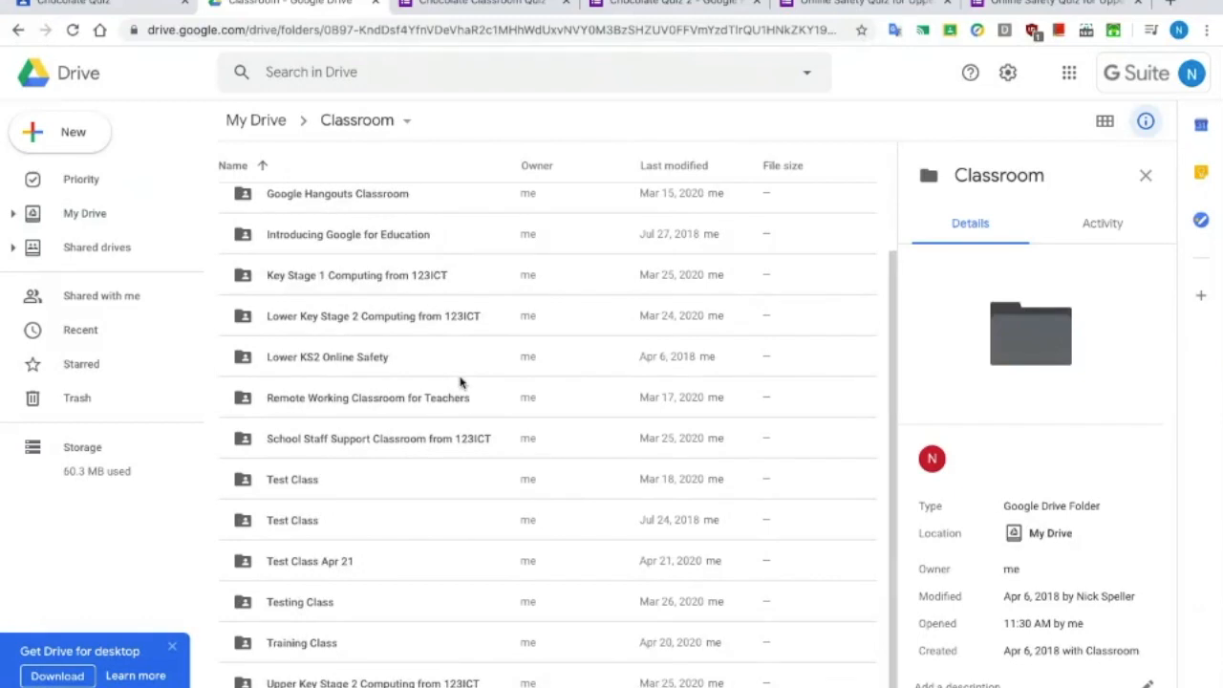
pyautogui.scroll(3, 460, 382)
pyautogui.scroll(-3, 460, 382)
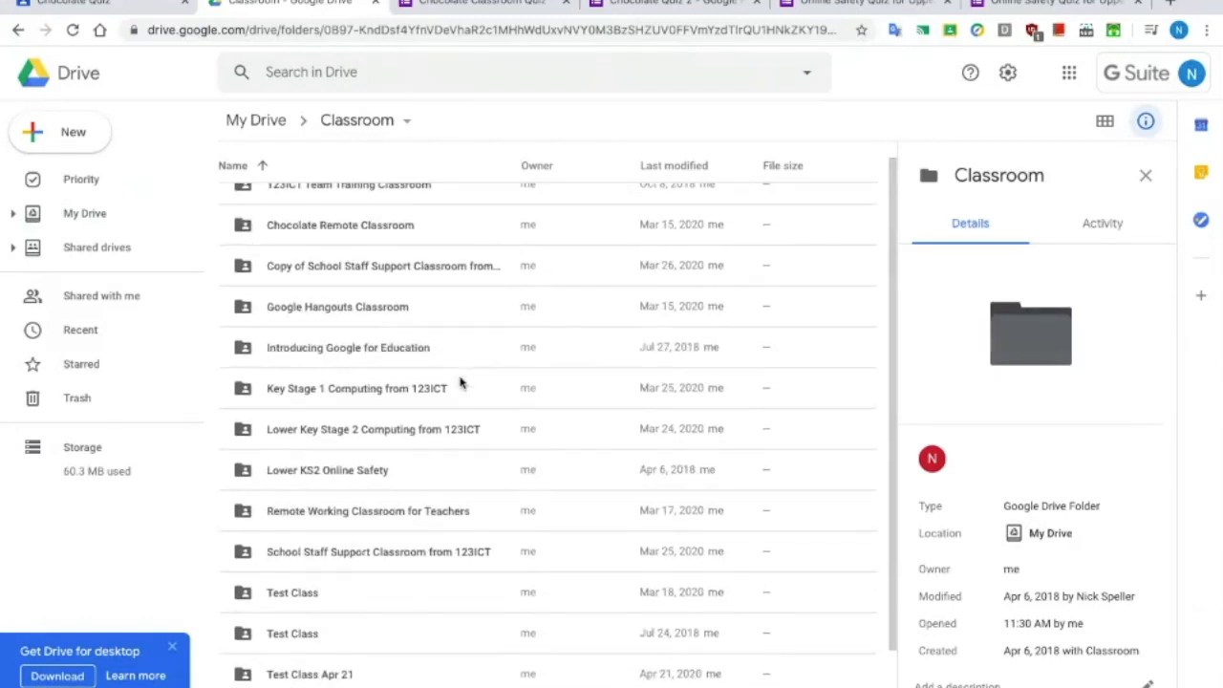
pyautogui.scroll(3, 459, 382)
pyautogui.scroll(-3, 460, 382)
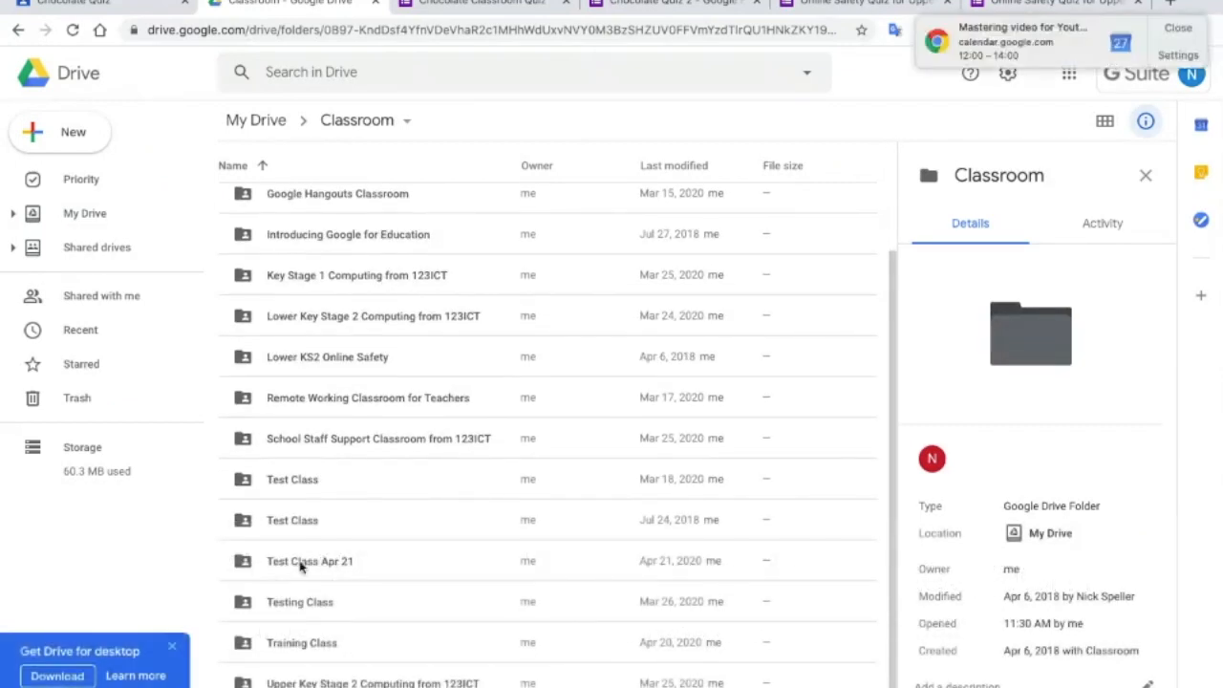
pyautogui.doubleClick(298, 562)
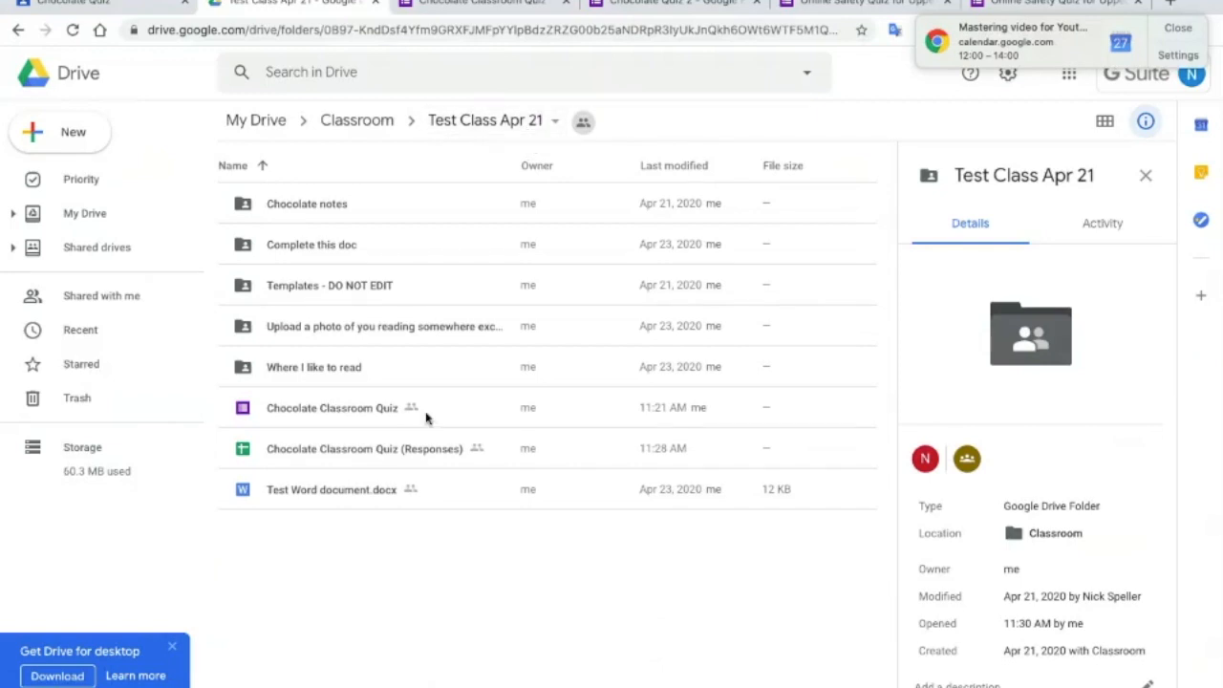
# Step: Open Chocolate Classroom Quiz from the Test Class Apr 21 folder, dismiss the calendar reminder and close the quiz's open pages
pyautogui.doubleClick(350, 411)
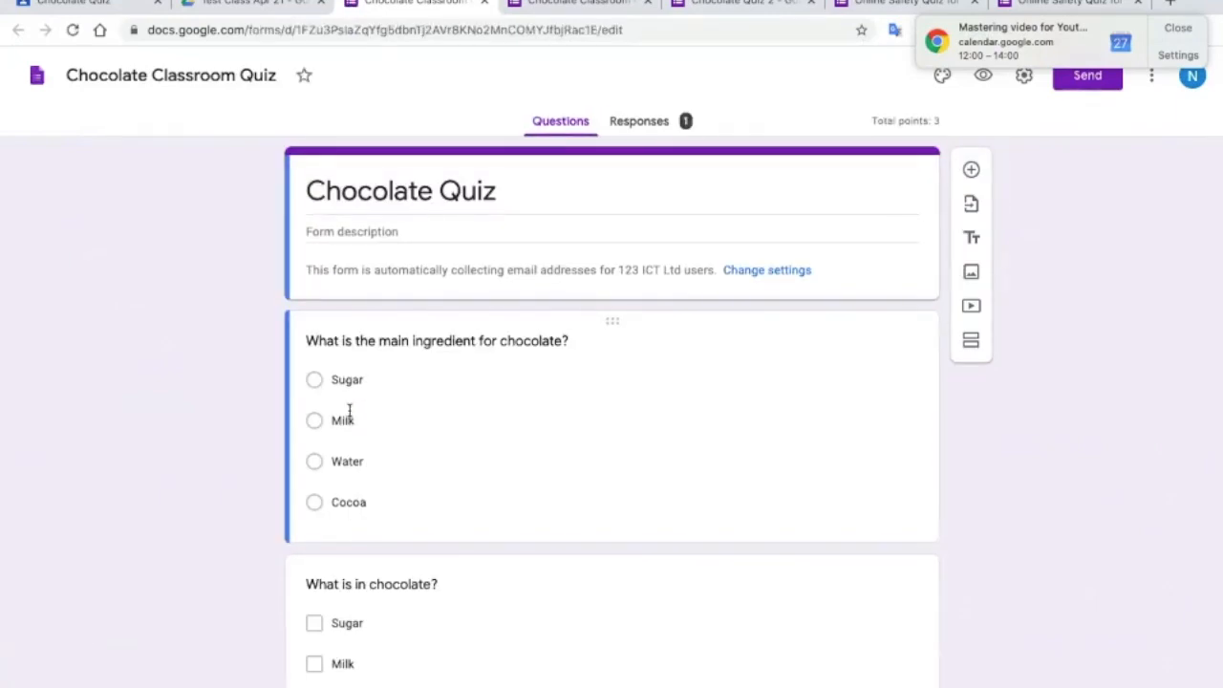
pyautogui.click(1178, 28)
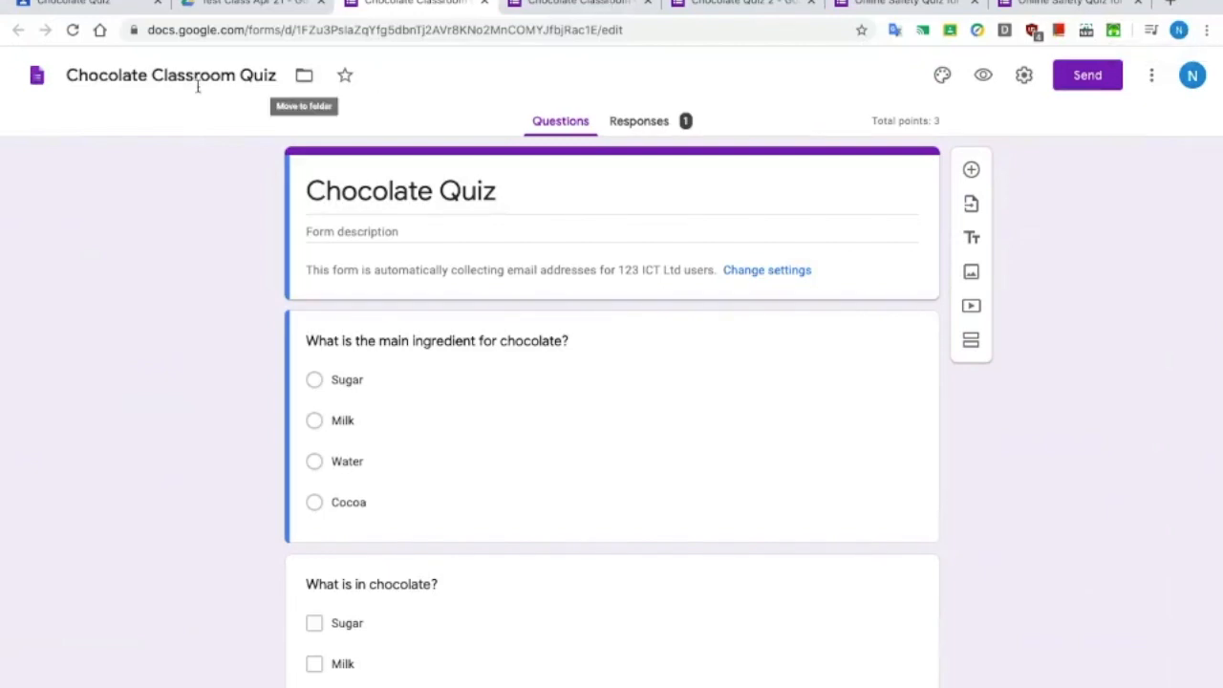
pyautogui.click(484, 4)
pyautogui.click(485, 4)
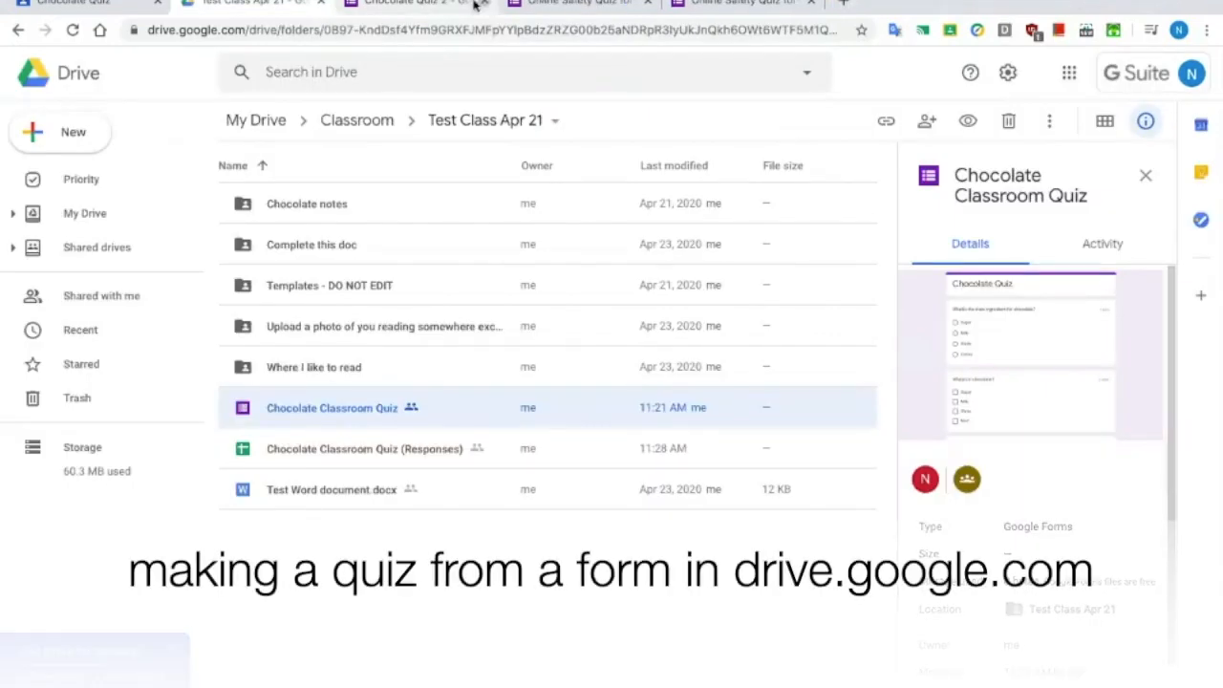
# Step: View the Chocolate Quiz 2 form, return to Google Drive, go back through Classroom to My Drive and open the Chocolate folder
pyautogui.click(430, 7)
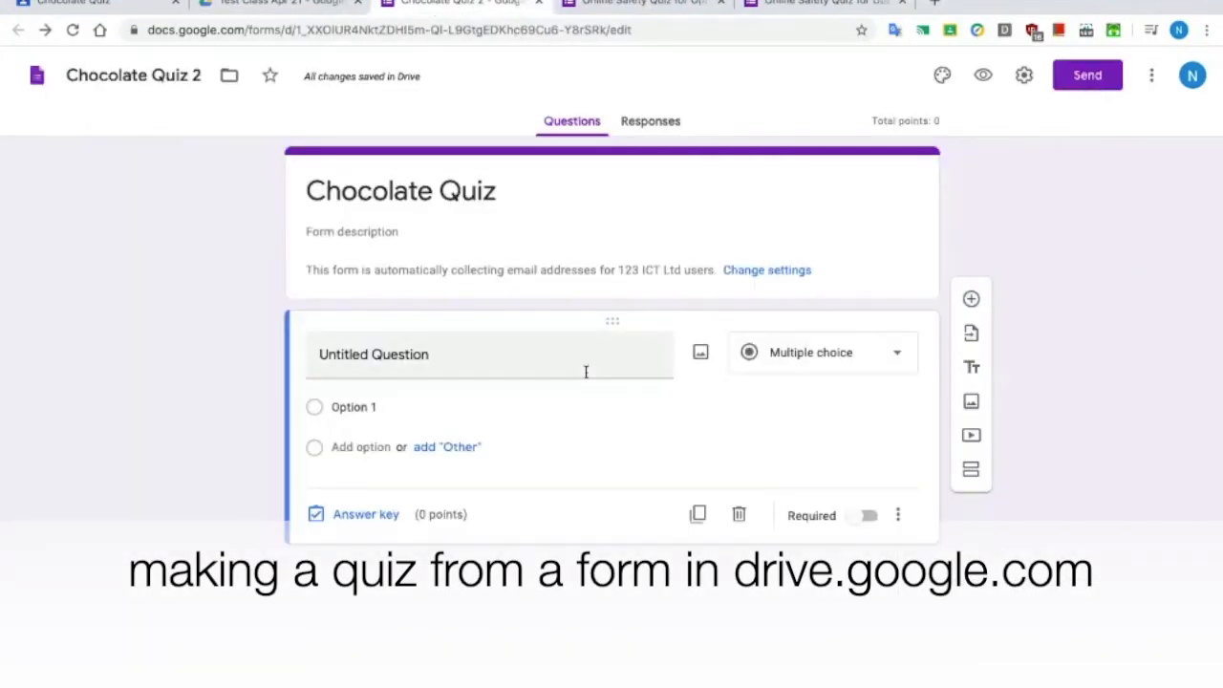
pyautogui.click(307, 6)
pyautogui.click(355, 122)
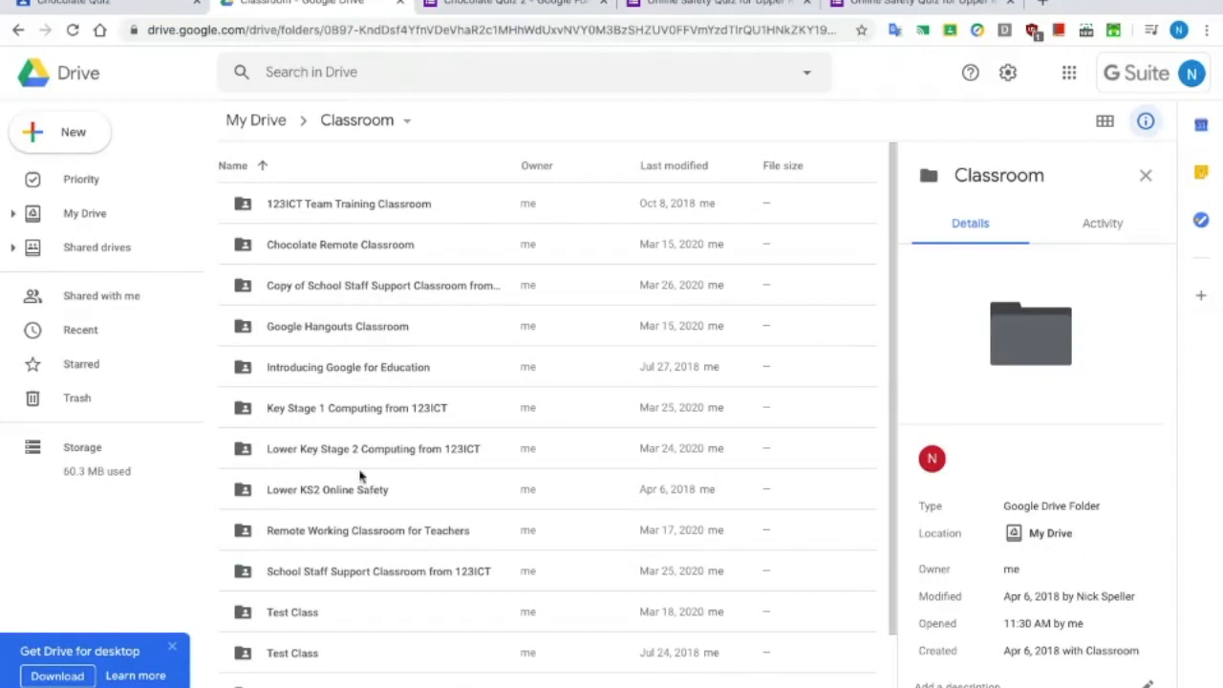
pyautogui.scroll(-1, 359, 475)
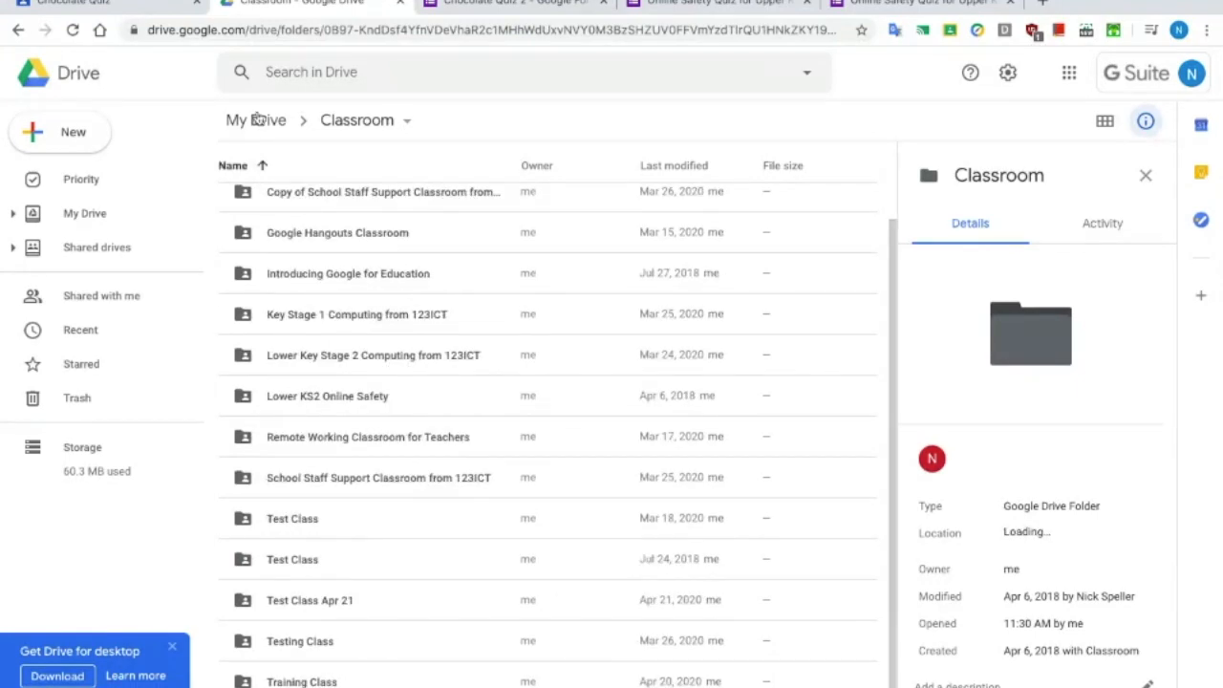
pyautogui.click(256, 121)
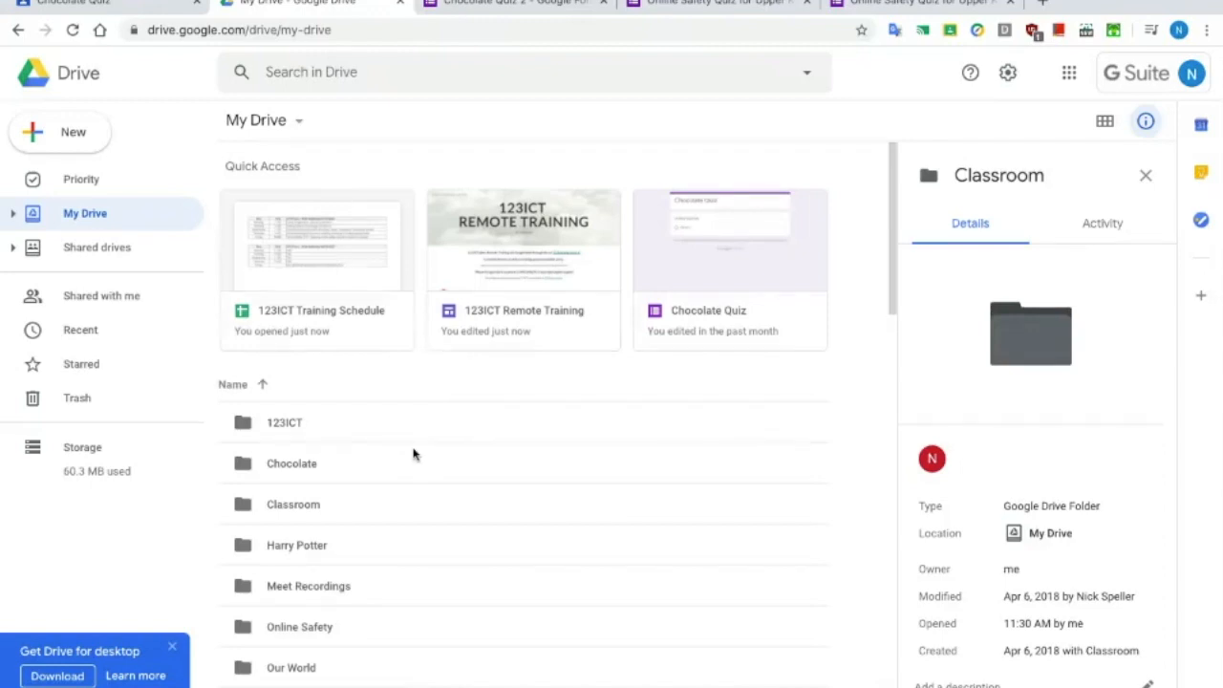
pyautogui.doubleClick(413, 461)
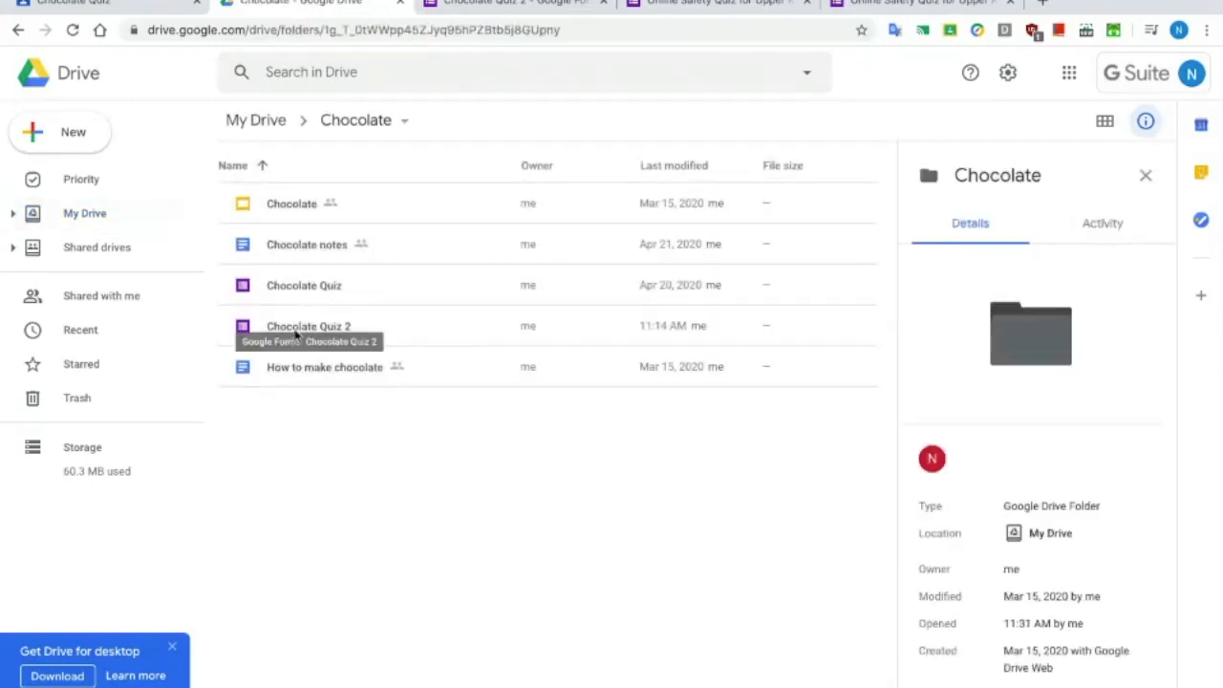
# Step: In the Chocolate Quiz 2 form, review the general and quiz settings and save them
pyautogui.click(495, 11)
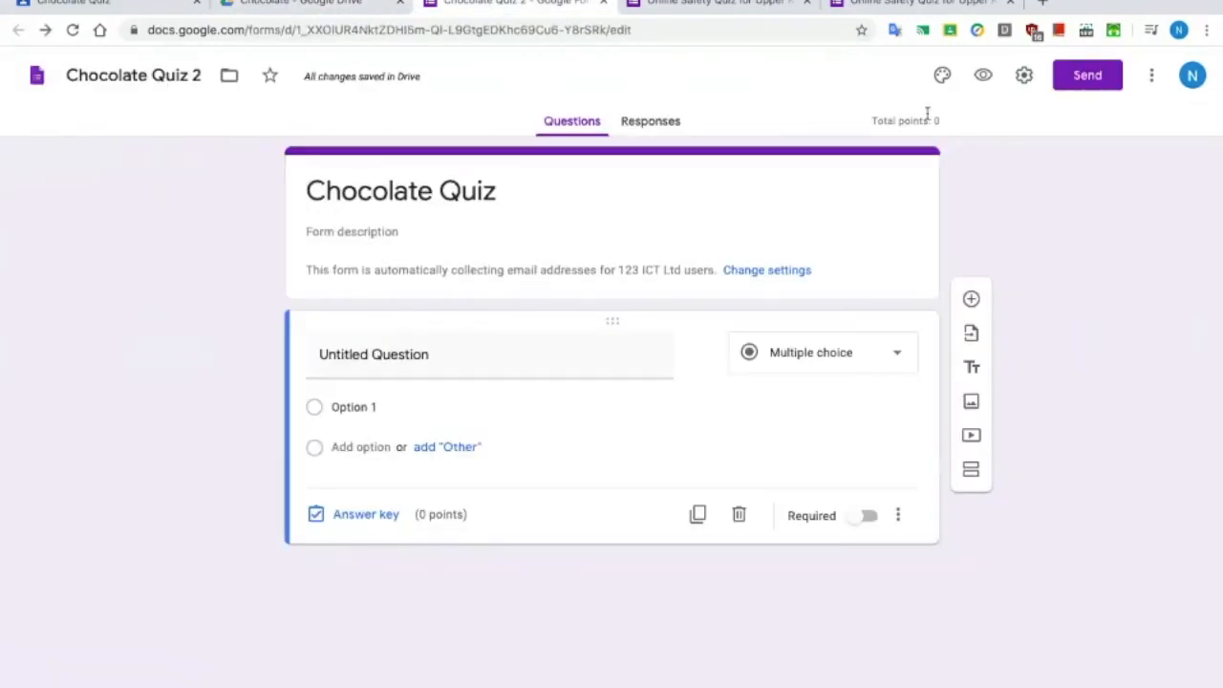
pyautogui.click(1025, 77)
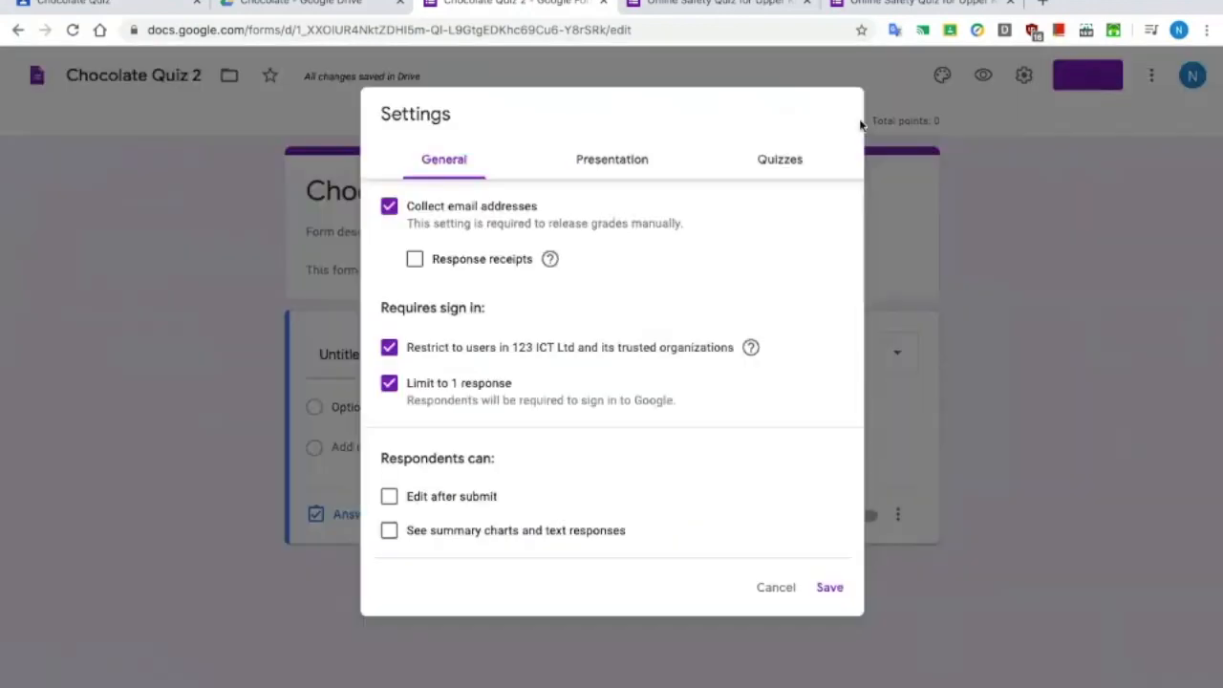
pyautogui.click(807, 159)
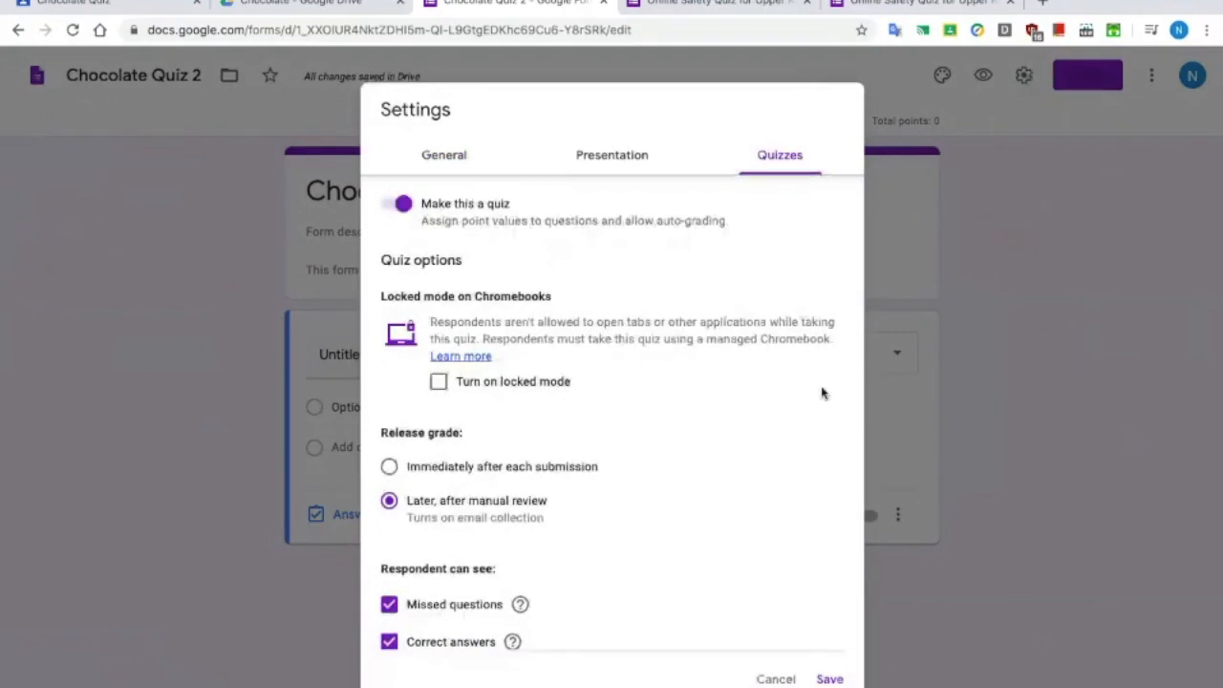
pyautogui.click(839, 678)
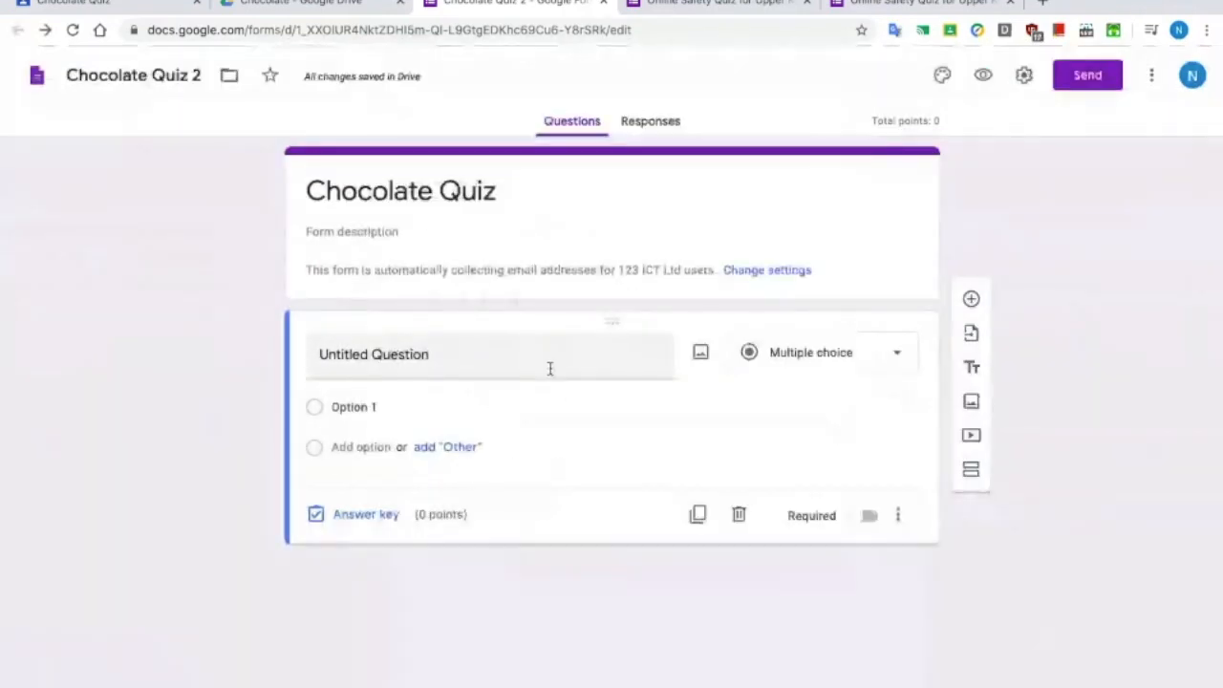
# Step: Title the untitled question "Main ingredient" and set its type to Multiple choice
pyautogui.click(420, 354)
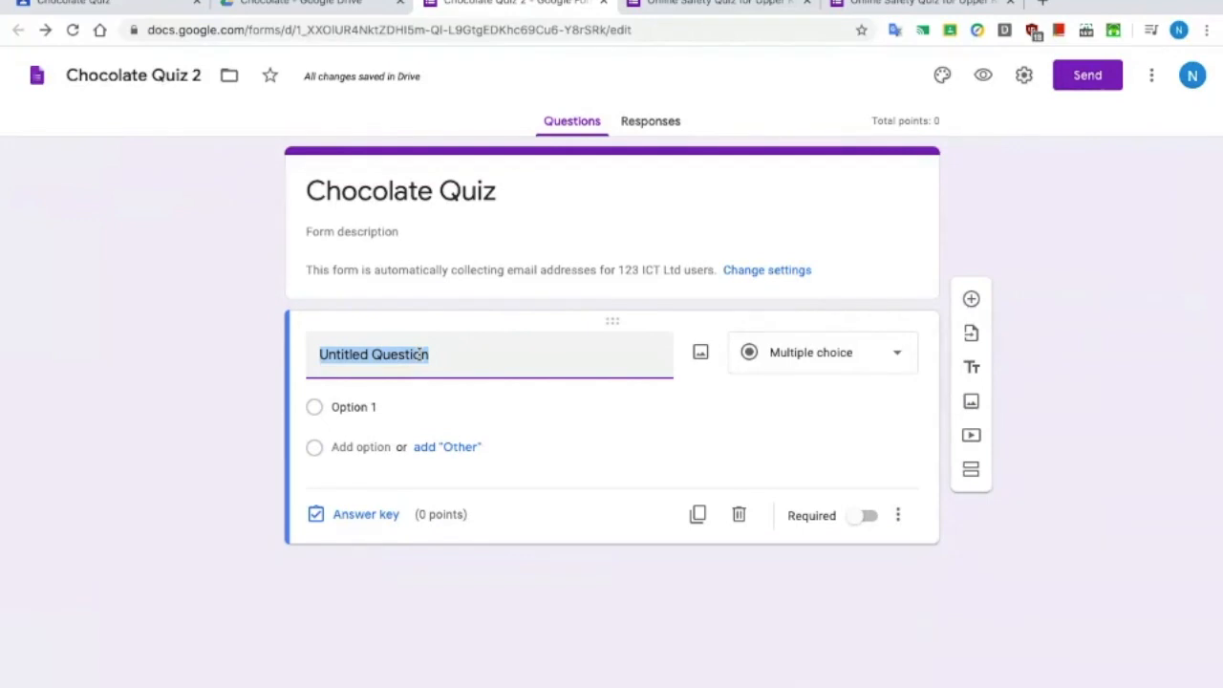
pyautogui.write('Main ingredient')
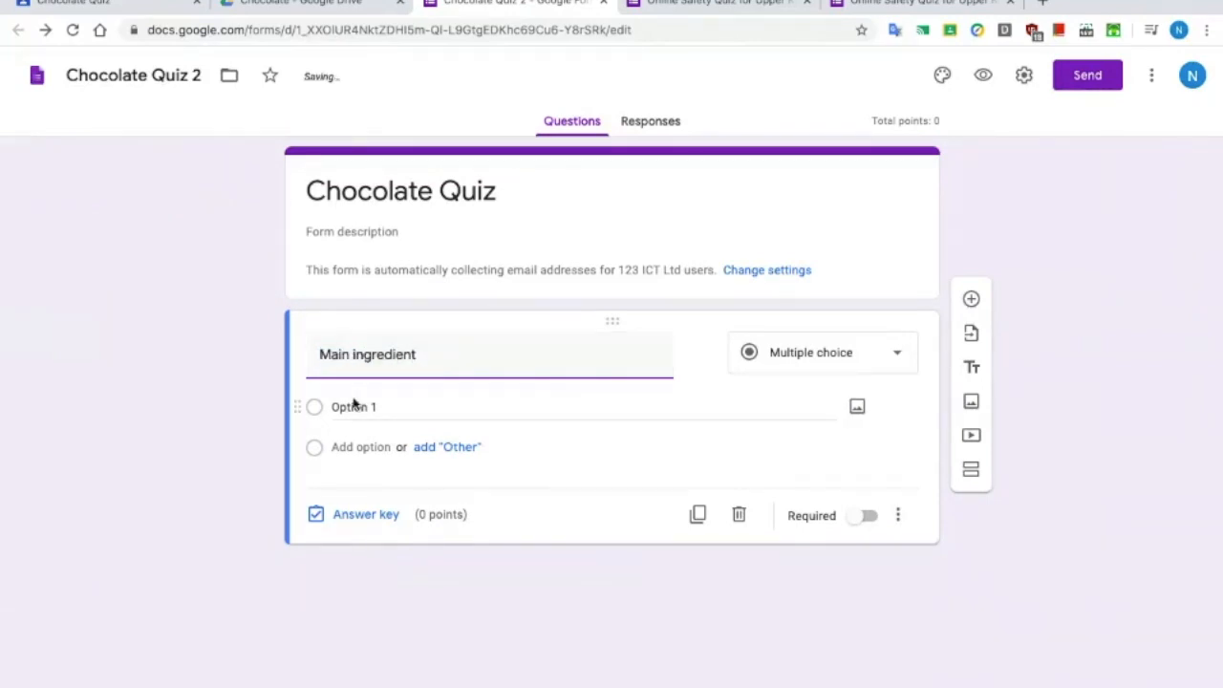
pyautogui.click(898, 356)
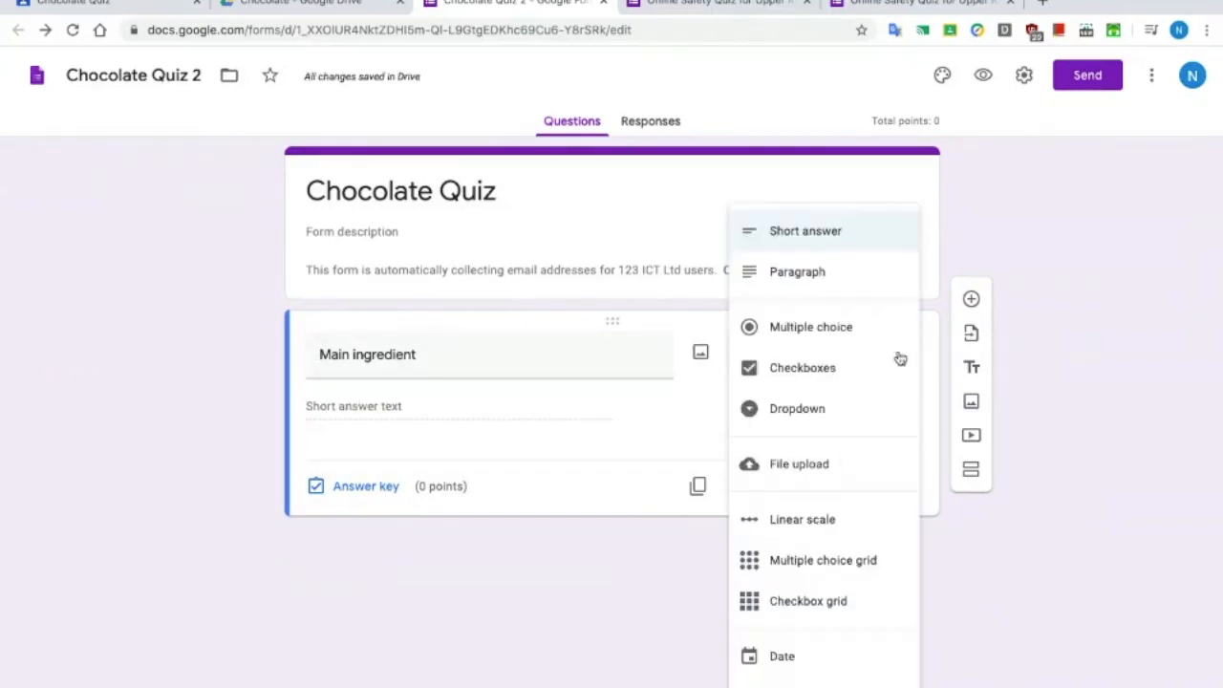
pyautogui.click(847, 328)
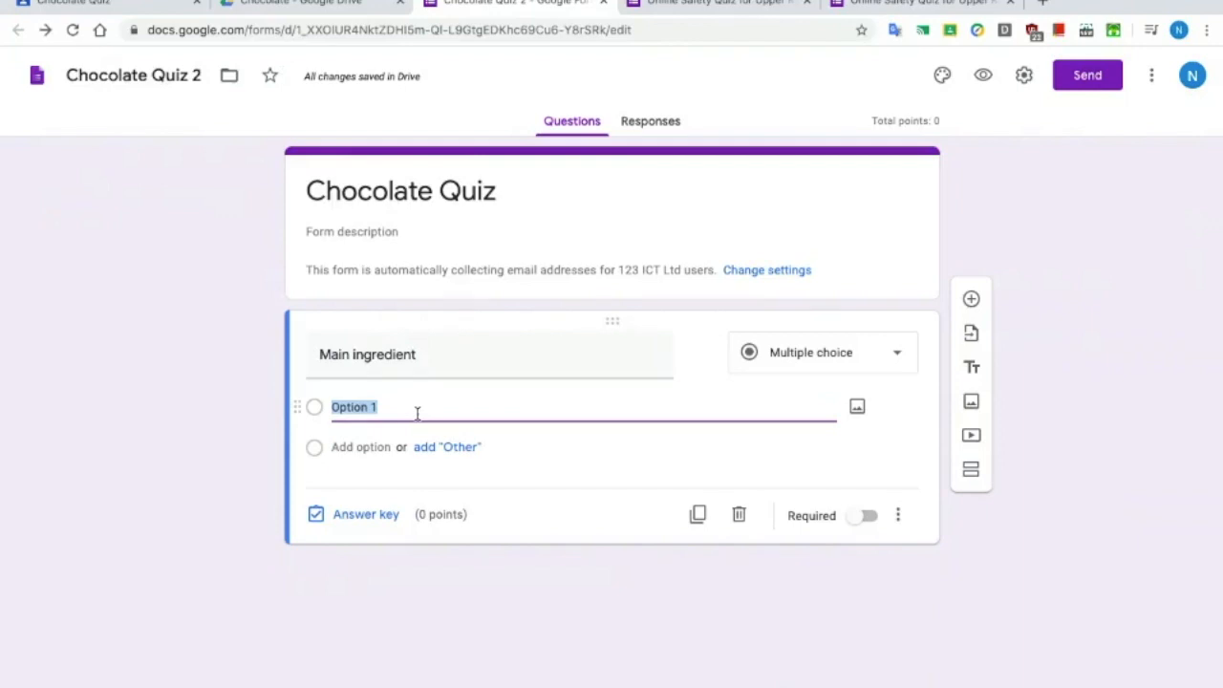
# Step: Enter Cocoa and Sugar as the answer options of the Main ingredient question
pyautogui.write('Cocoa')
pyautogui.click(360, 447)
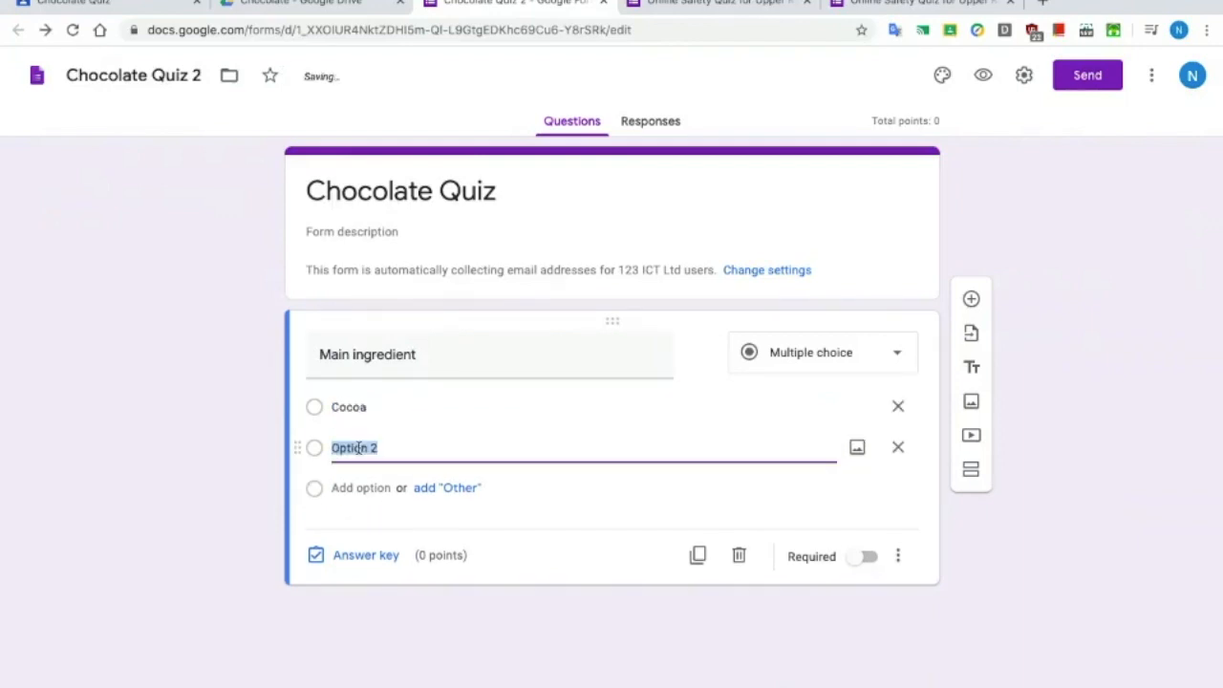
pyautogui.write('Sugar')
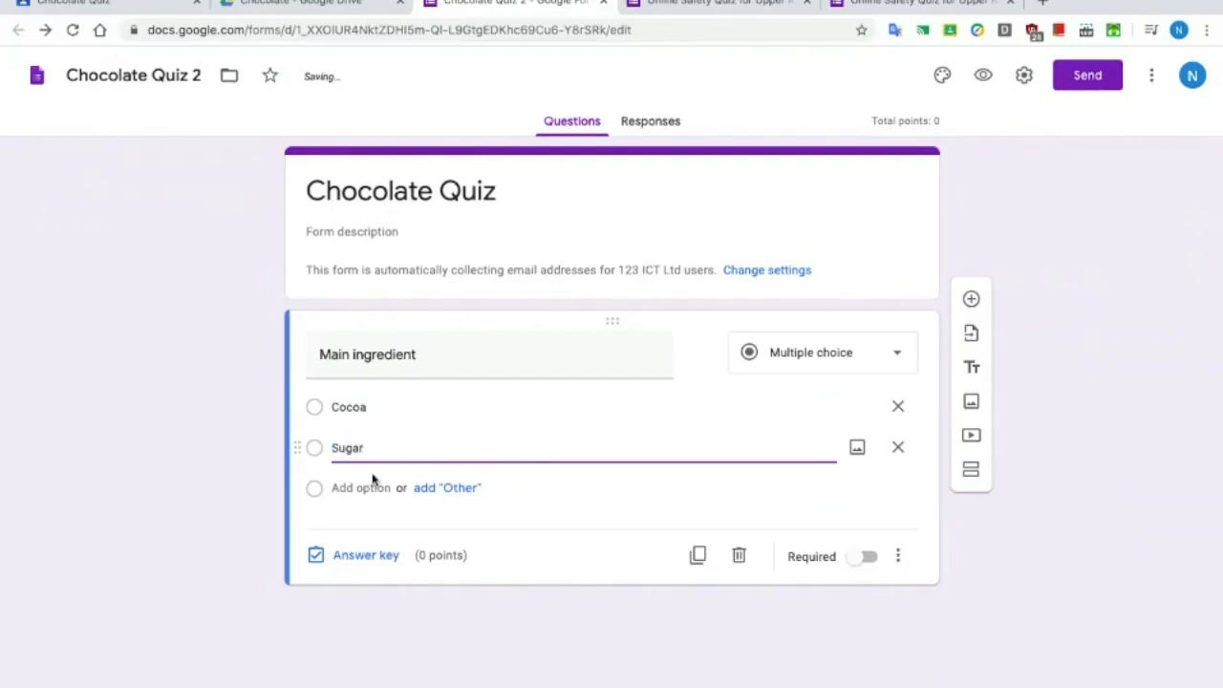
pyautogui.click(344, 529)
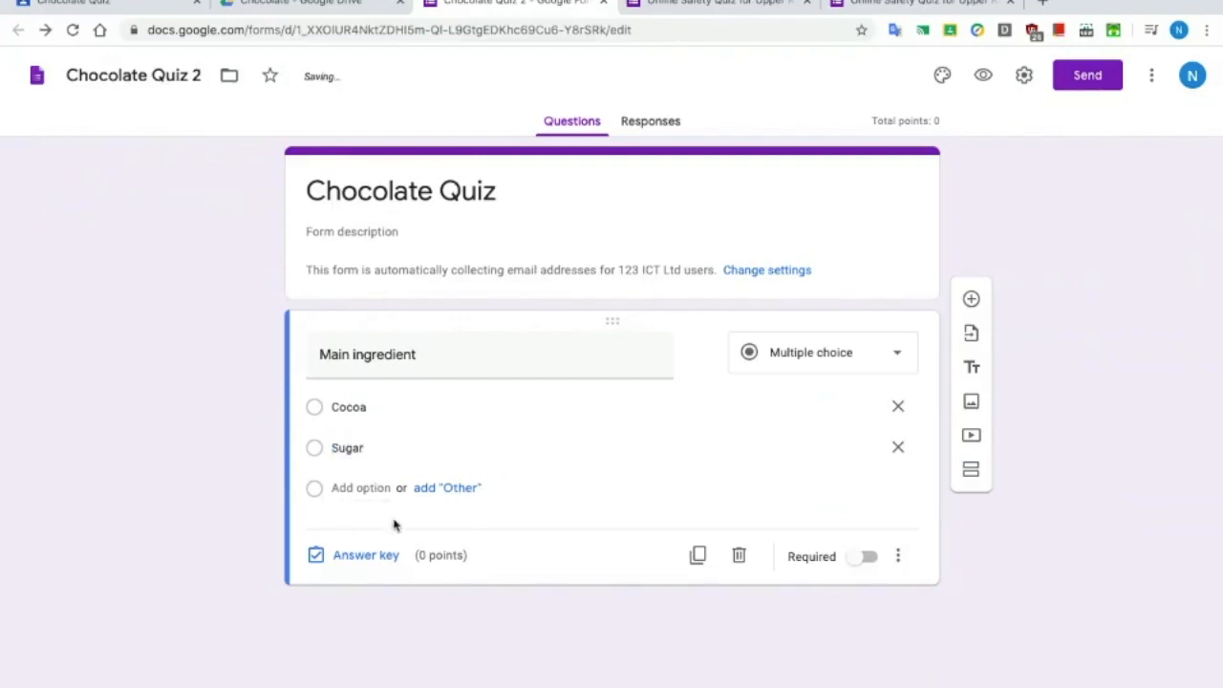
# Step: In the question's answer key, set 1 point, mark Cocoa as the correct answer and finish
pyautogui.click(353, 562)
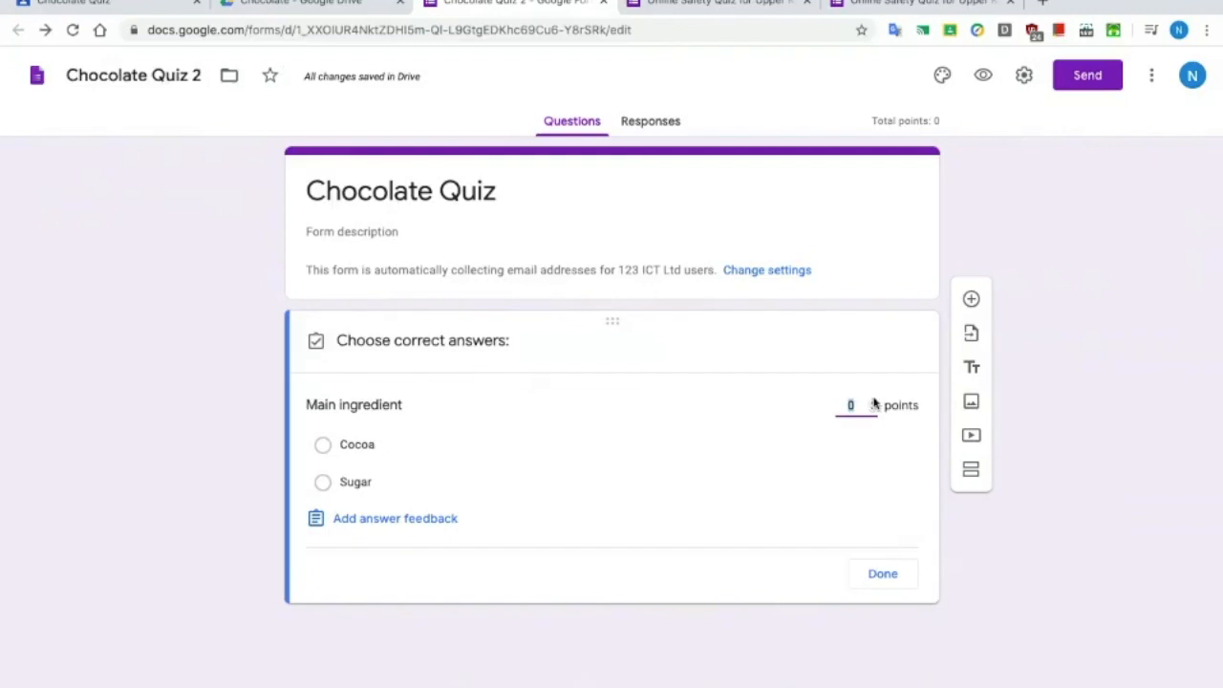
pyautogui.write('1')
pyautogui.click(354, 445)
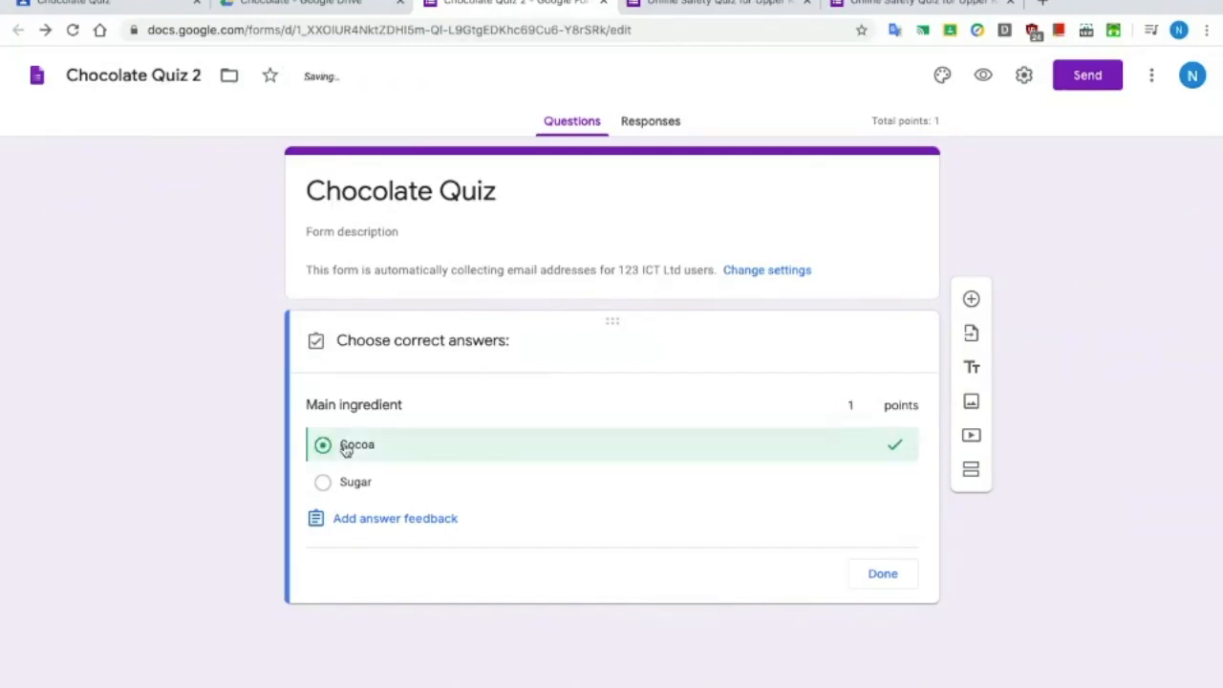
pyautogui.click(883, 574)
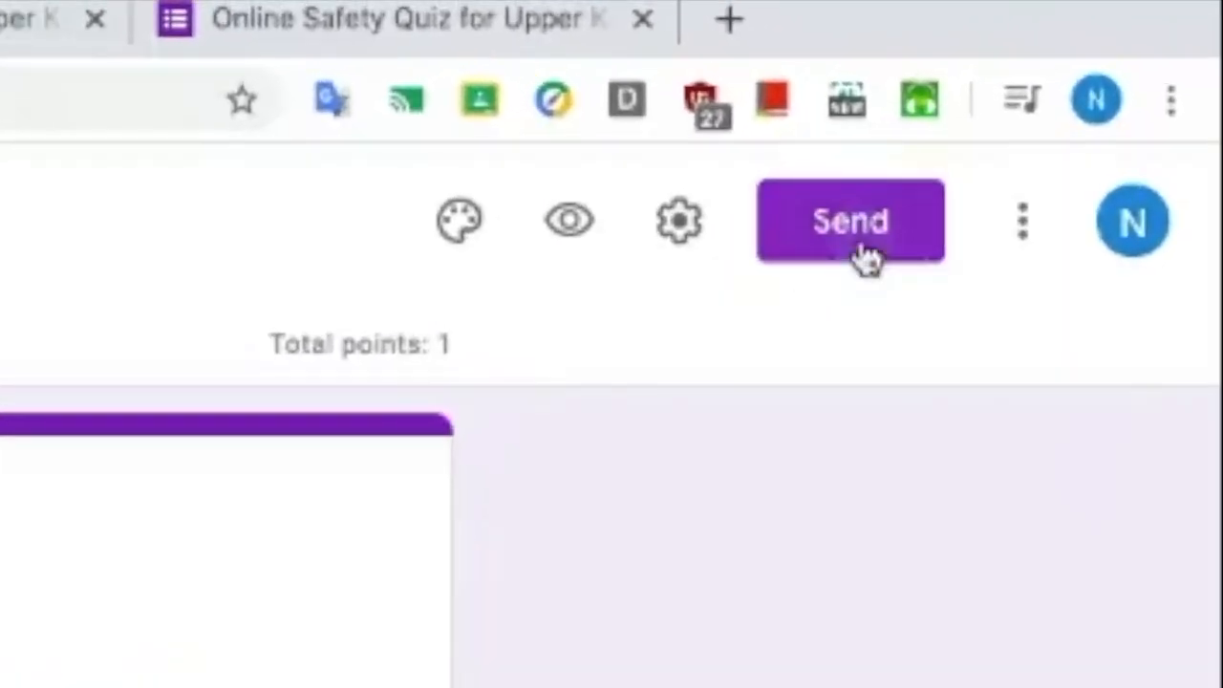
# Step: Copy the shareable link of Chocolate Quiz 2 from the send options and close them
pyautogui.click(859, 250)
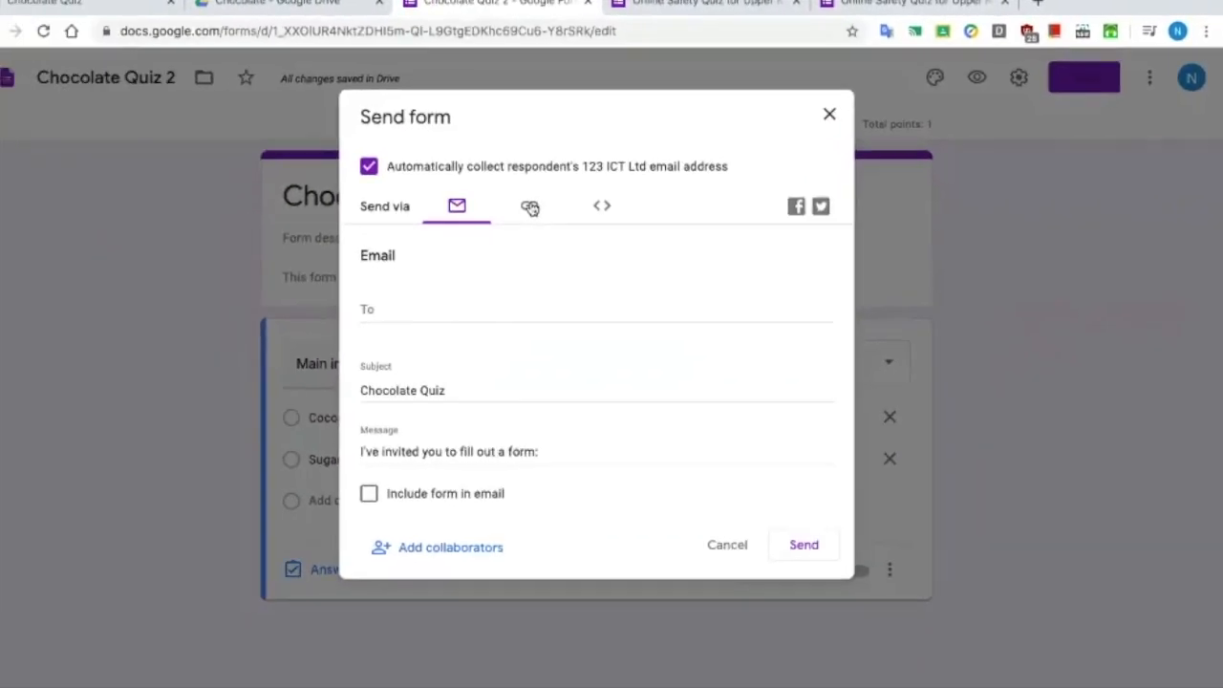
pyautogui.click(530, 208)
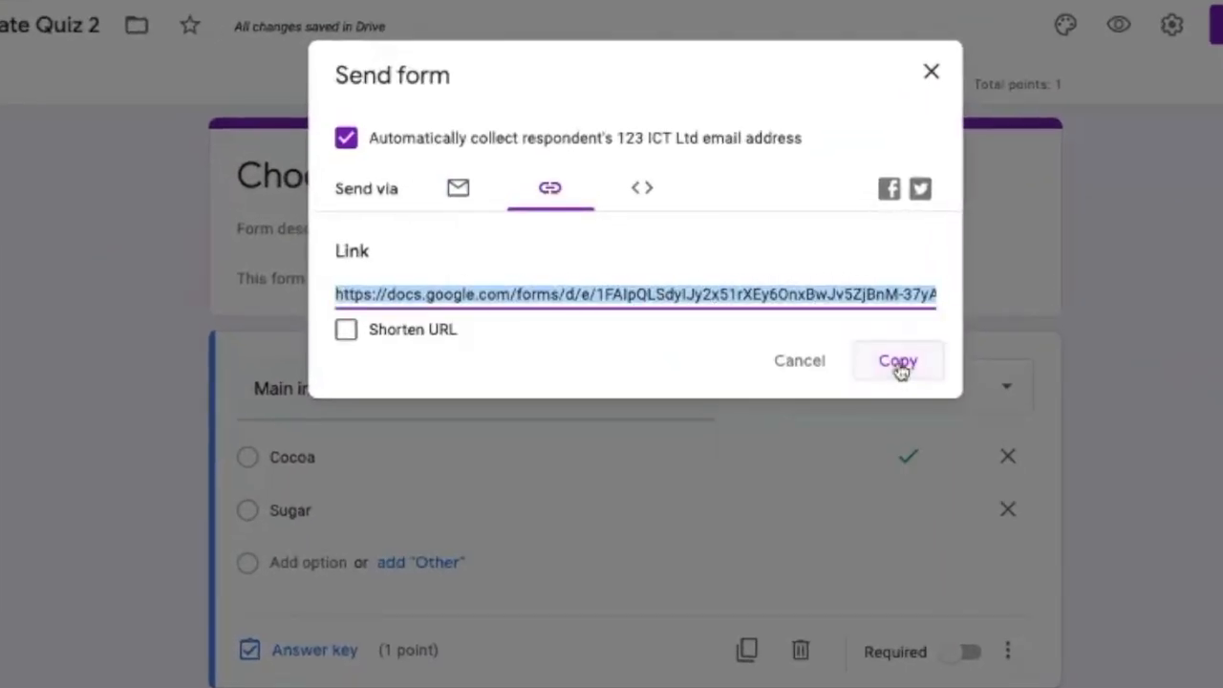
pyautogui.click(933, 77)
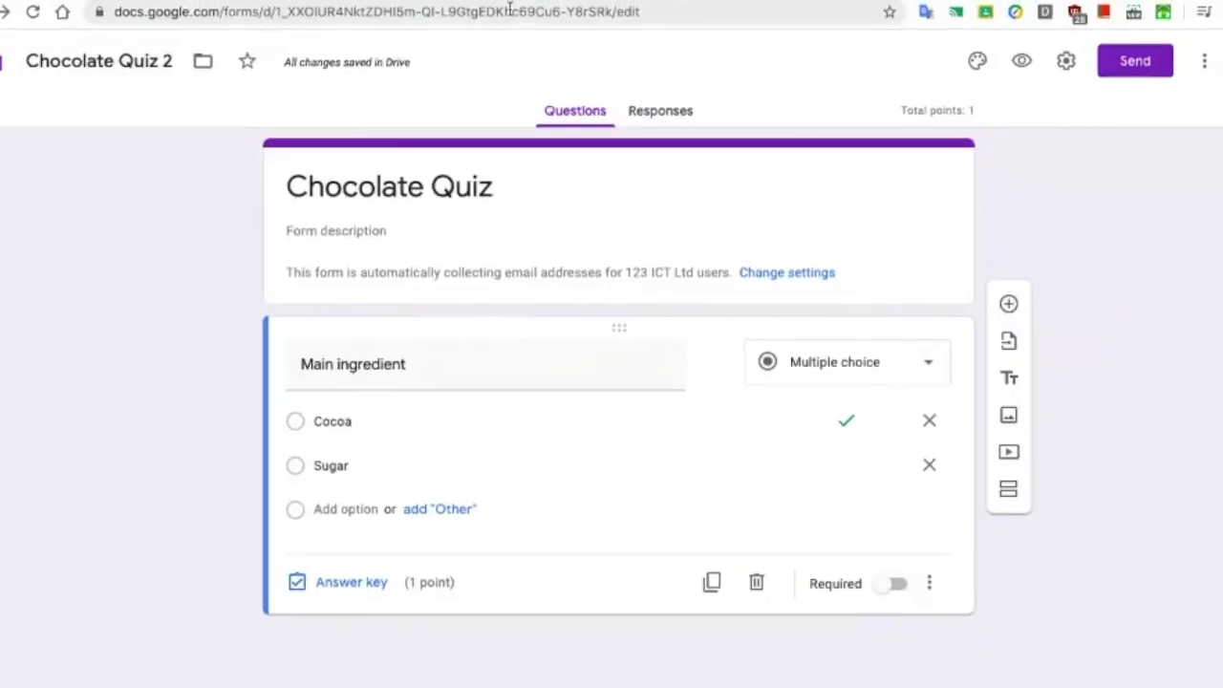
# Step: In Google Classroom, create a new classwork assignment in Test Class April titled "Alternative Choc Quiz"
pyautogui.click(143, 10)
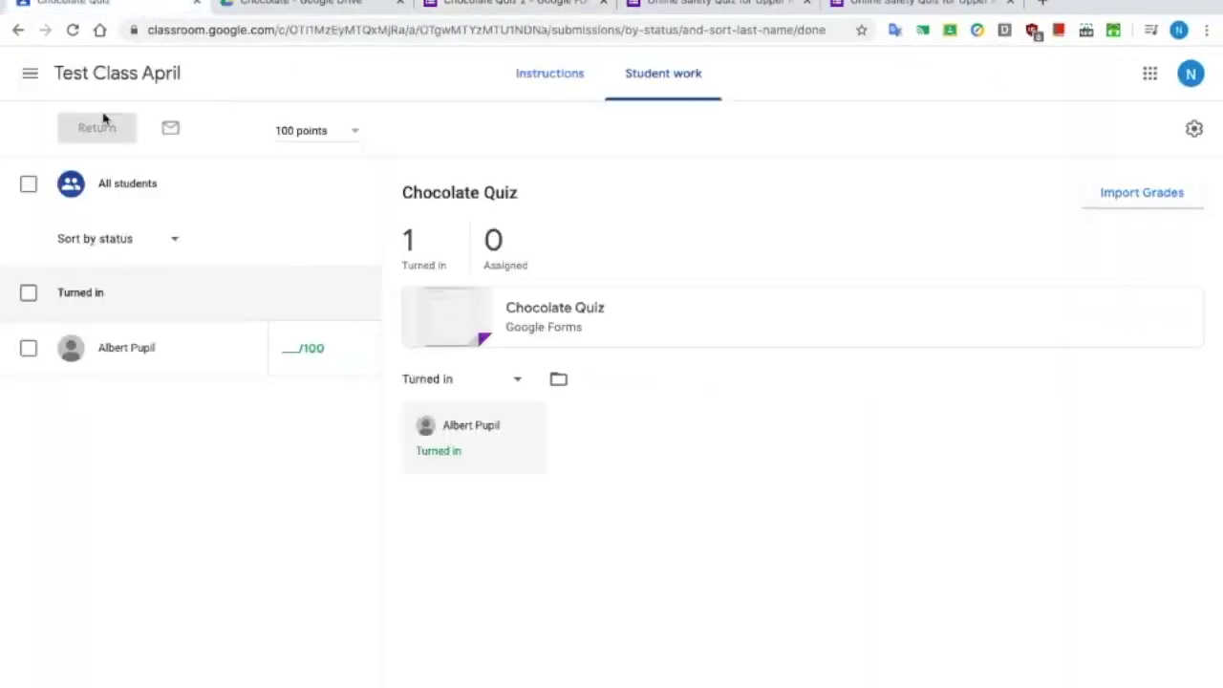
pyautogui.click(96, 76)
pyautogui.click(565, 74)
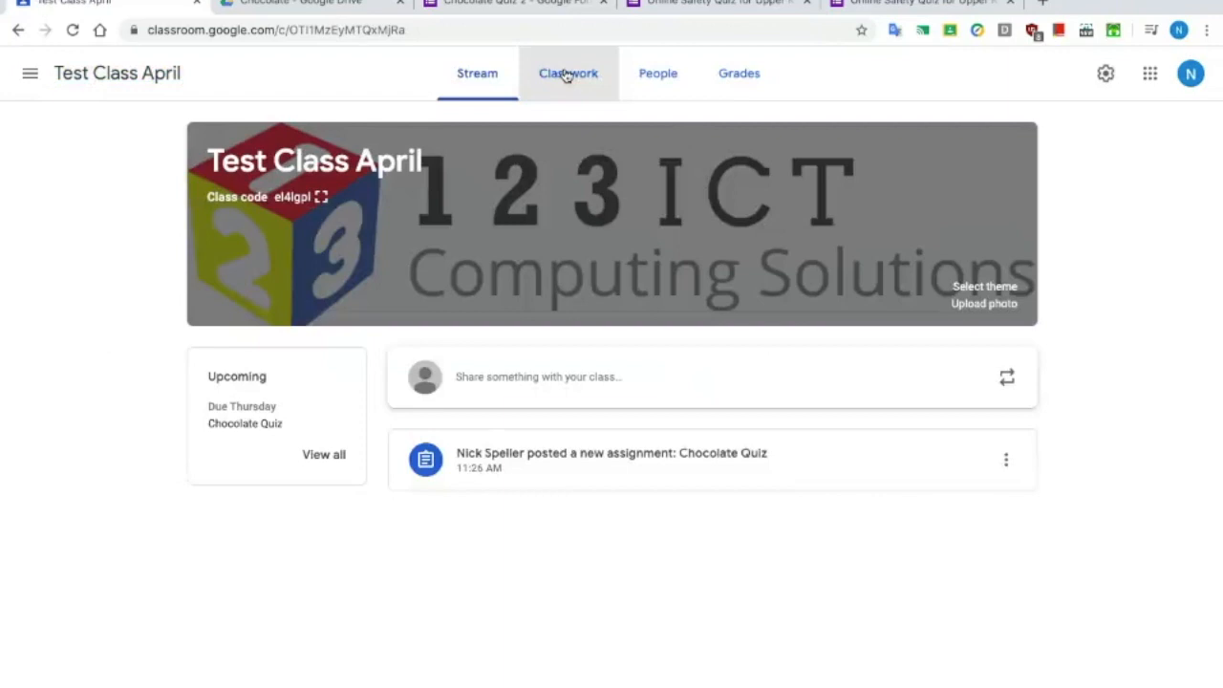
pyautogui.click(330, 137)
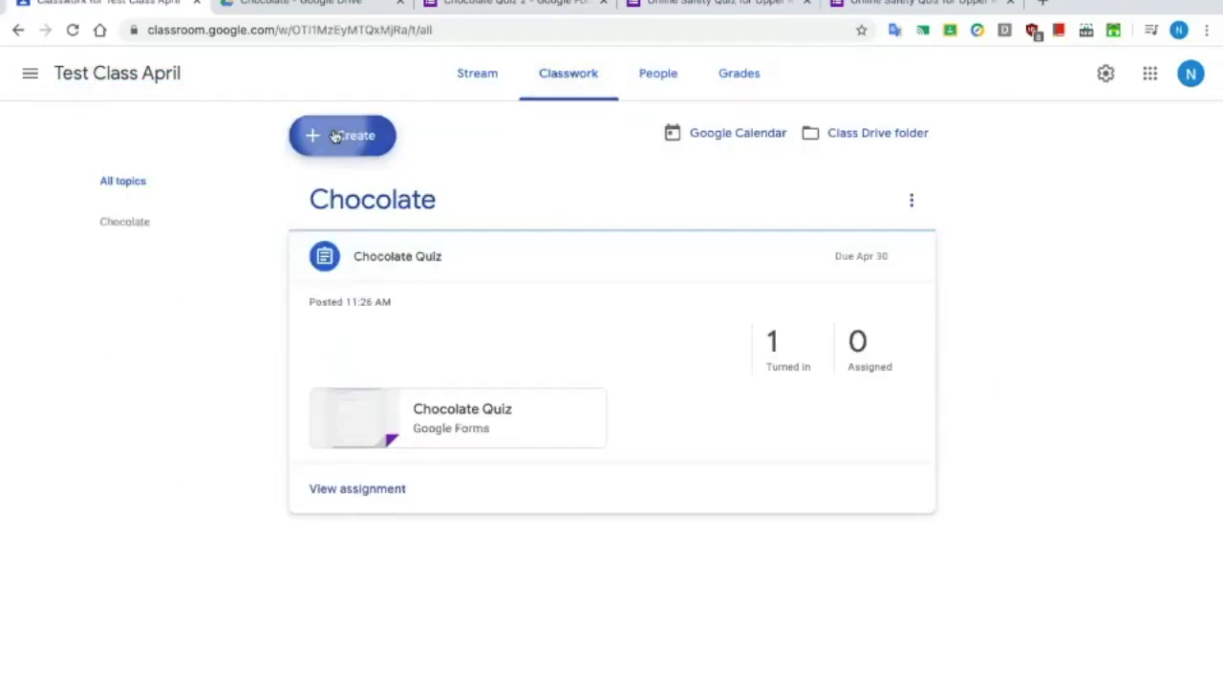
pyautogui.click(346, 186)
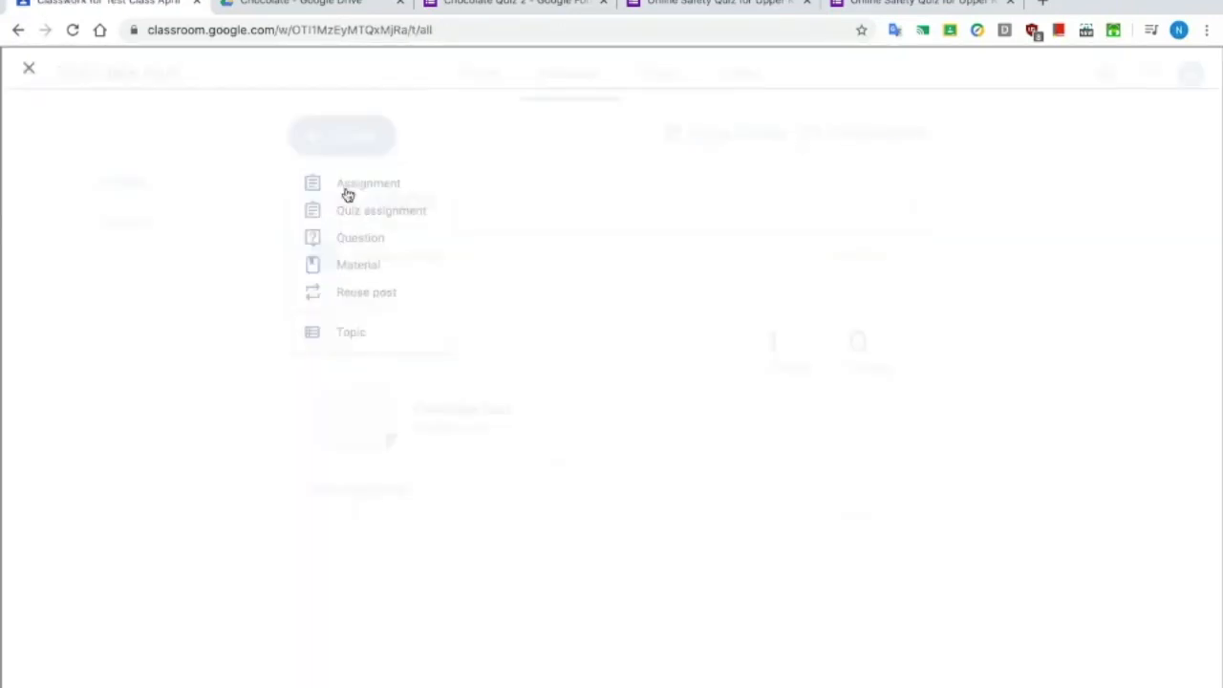
pyautogui.write('Alternative Choc Q')
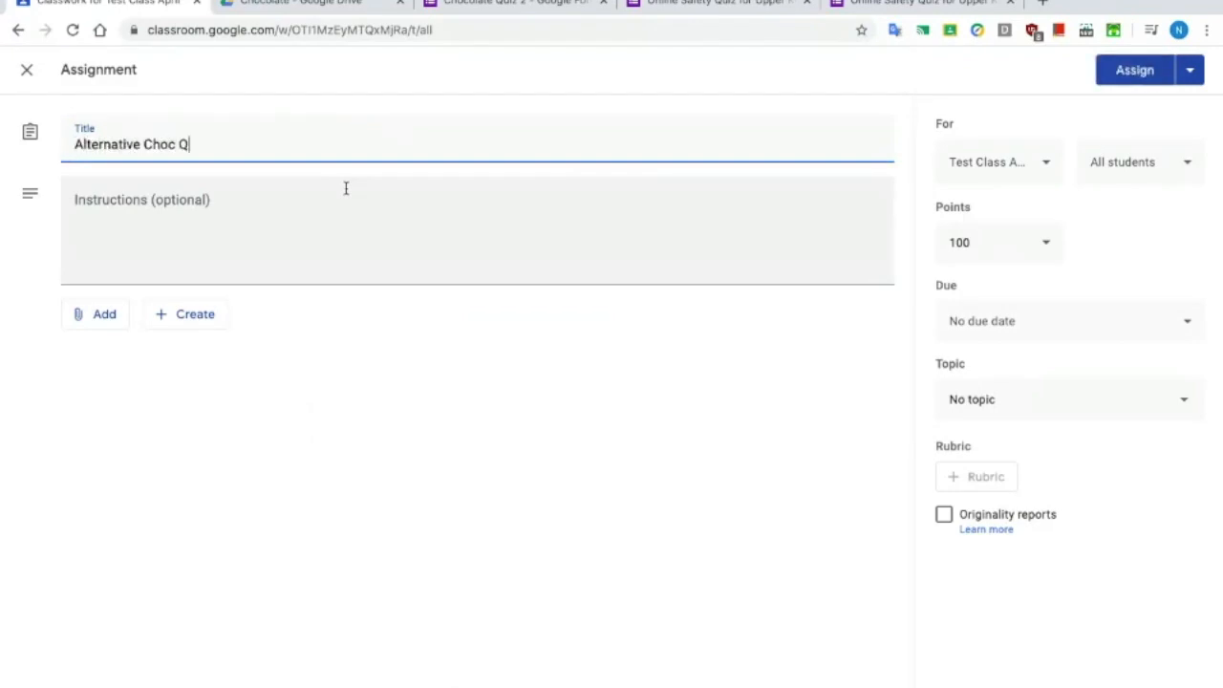
pyautogui.write('uiz')
# Step: Attach the copied quiz link to the Alternative Choc Quiz assignment
pyautogui.click(100, 323)
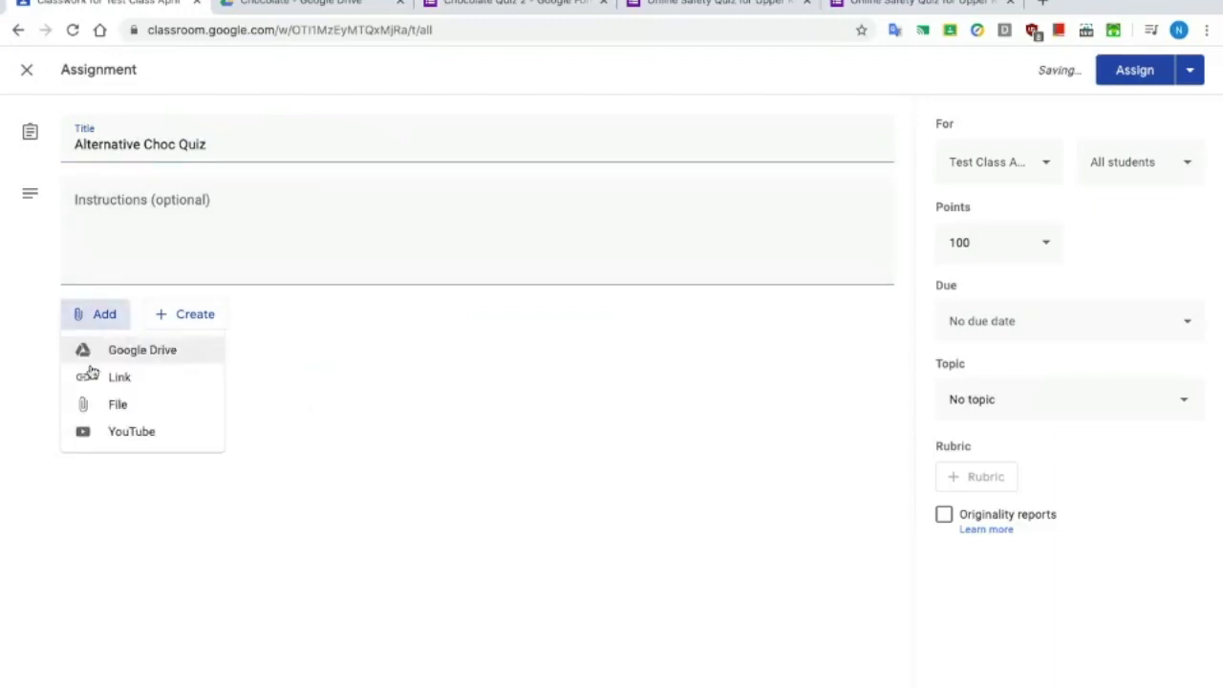
pyautogui.click(89, 380)
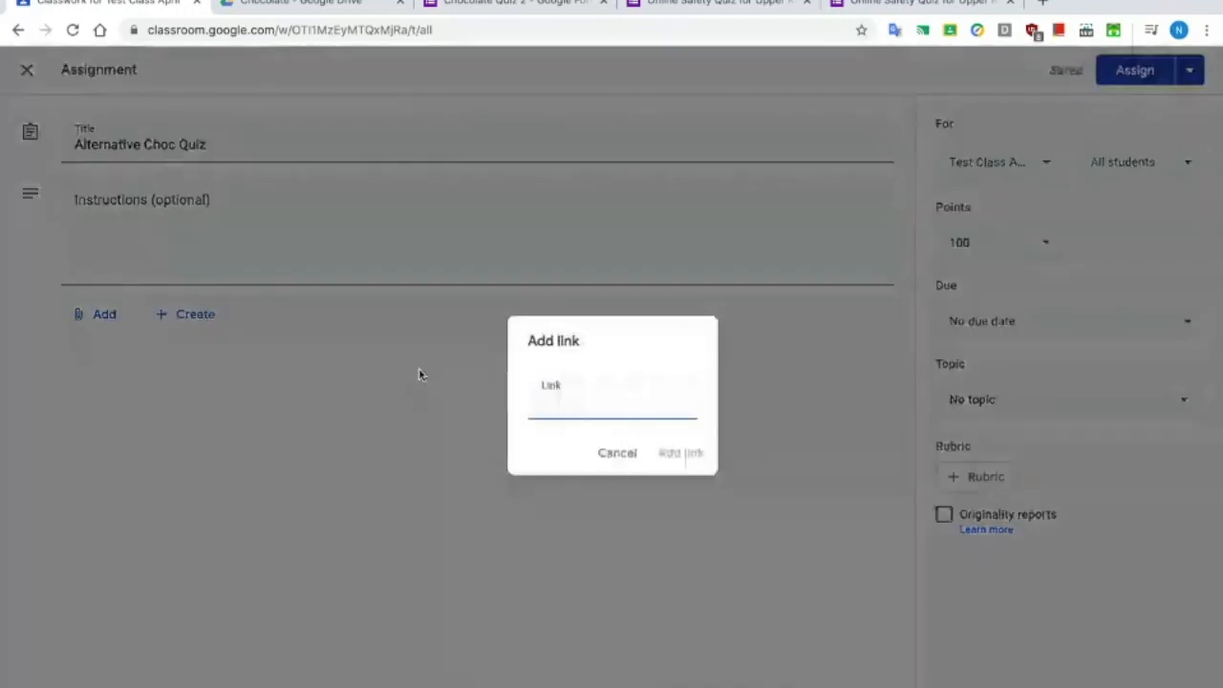
pyautogui.hotkey('ctrl', 'v')
pyautogui.click(684, 454)
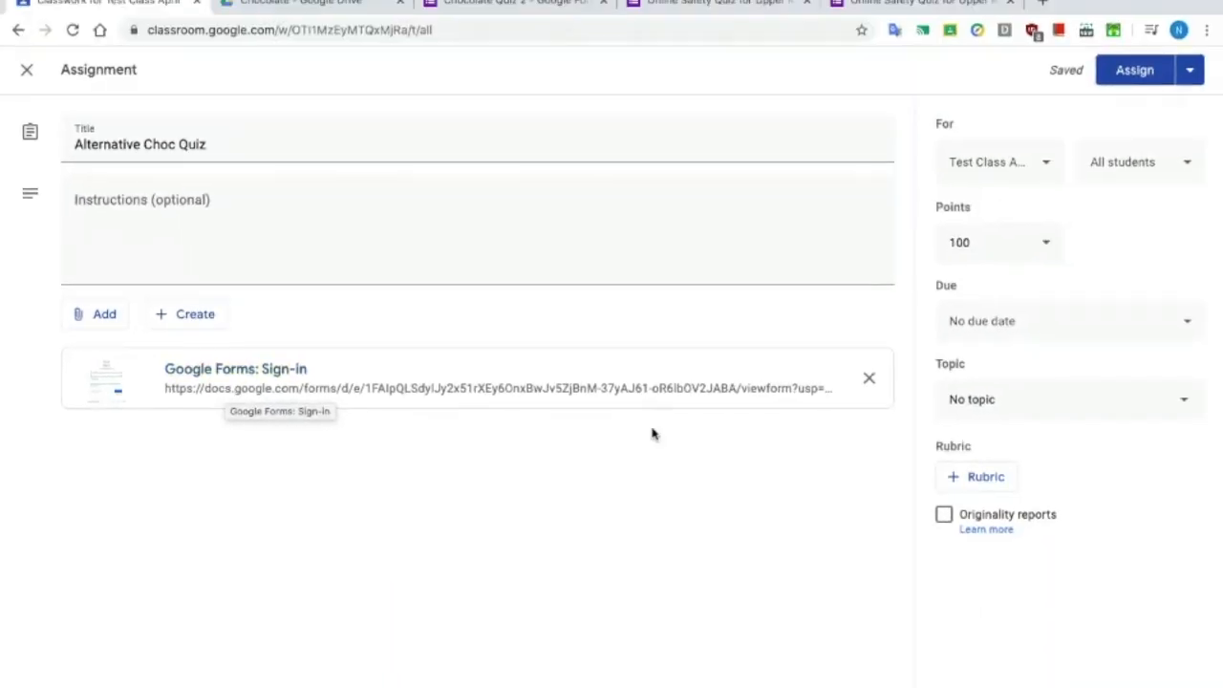
# Step: Set the assignment's topic to Chocolate and assign it to the class
pyautogui.click(1056, 402)
pyautogui.click(1007, 505)
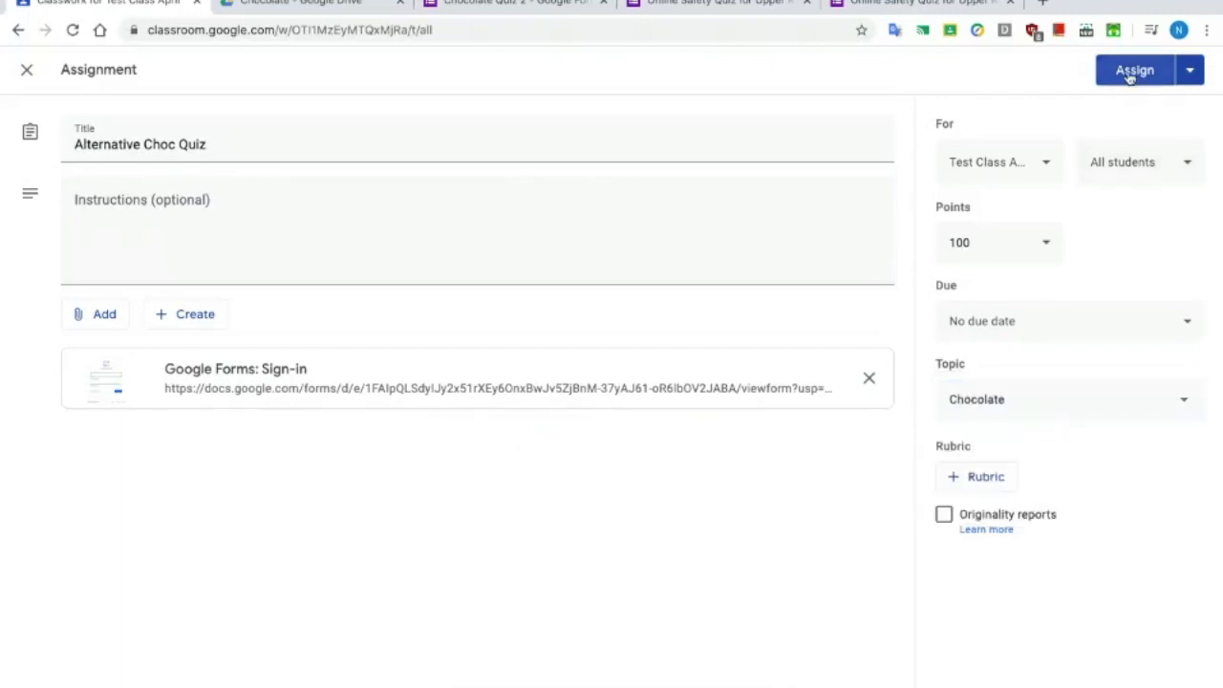
pyautogui.click(1130, 77)
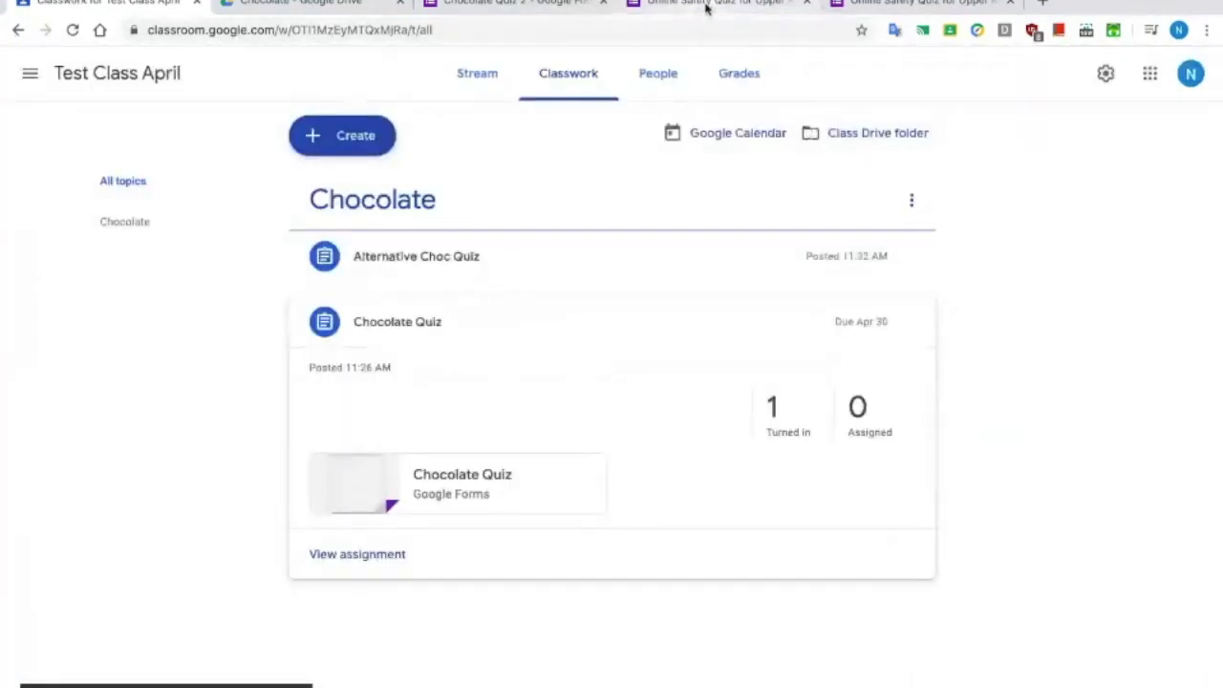
# Step: Review the link sharing option of Chocolate Quiz 2, copy its form link again and return to the class's Classwork page
pyautogui.click(516, 6)
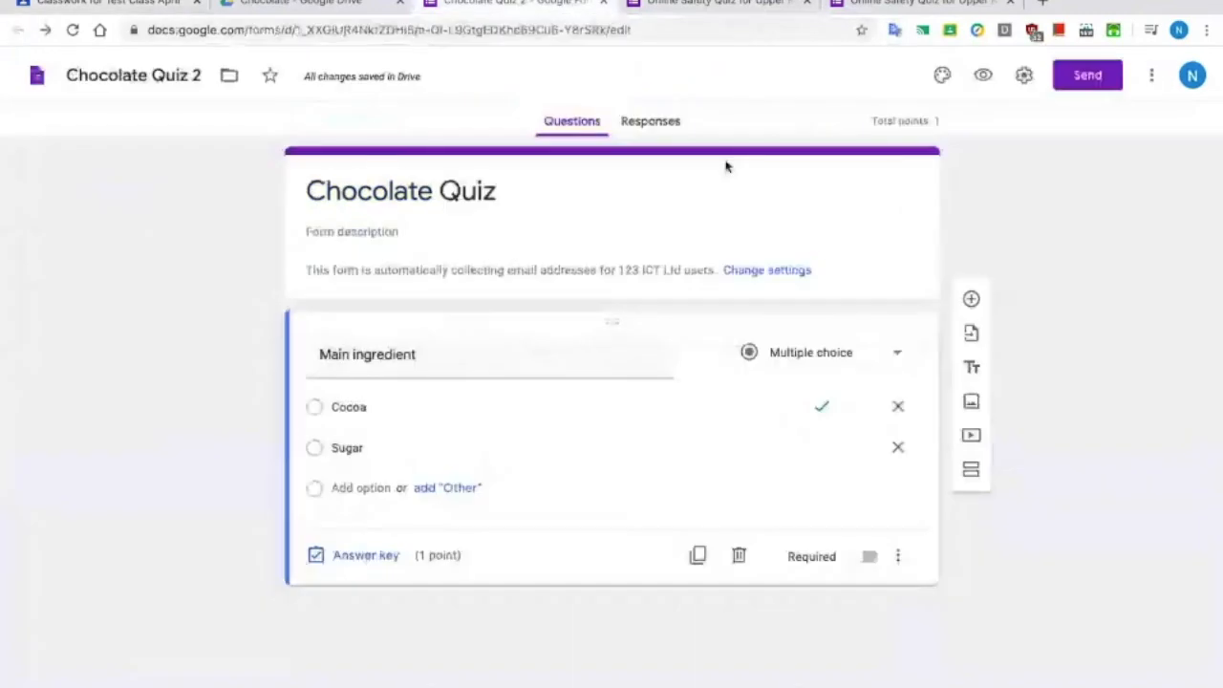
pyautogui.click(1072, 82)
pyautogui.click(547, 200)
pyautogui.click(599, 281)
pyautogui.click(806, 336)
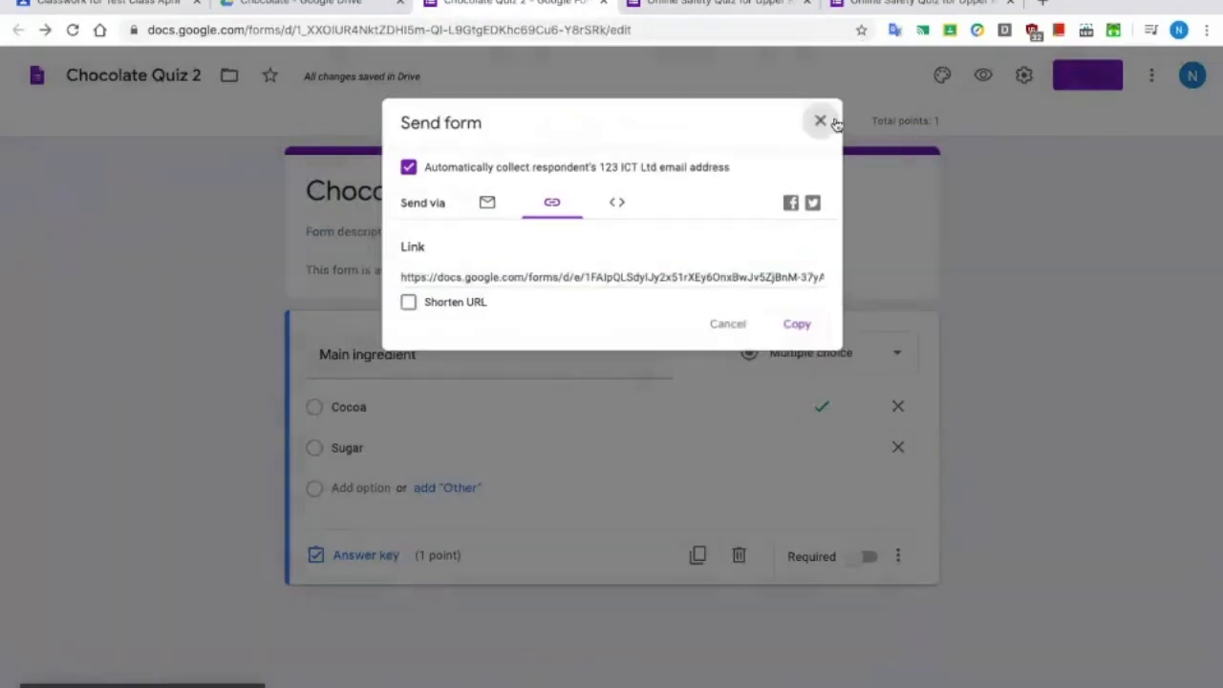
pyautogui.click(838, 114)
pyautogui.click(115, 3)
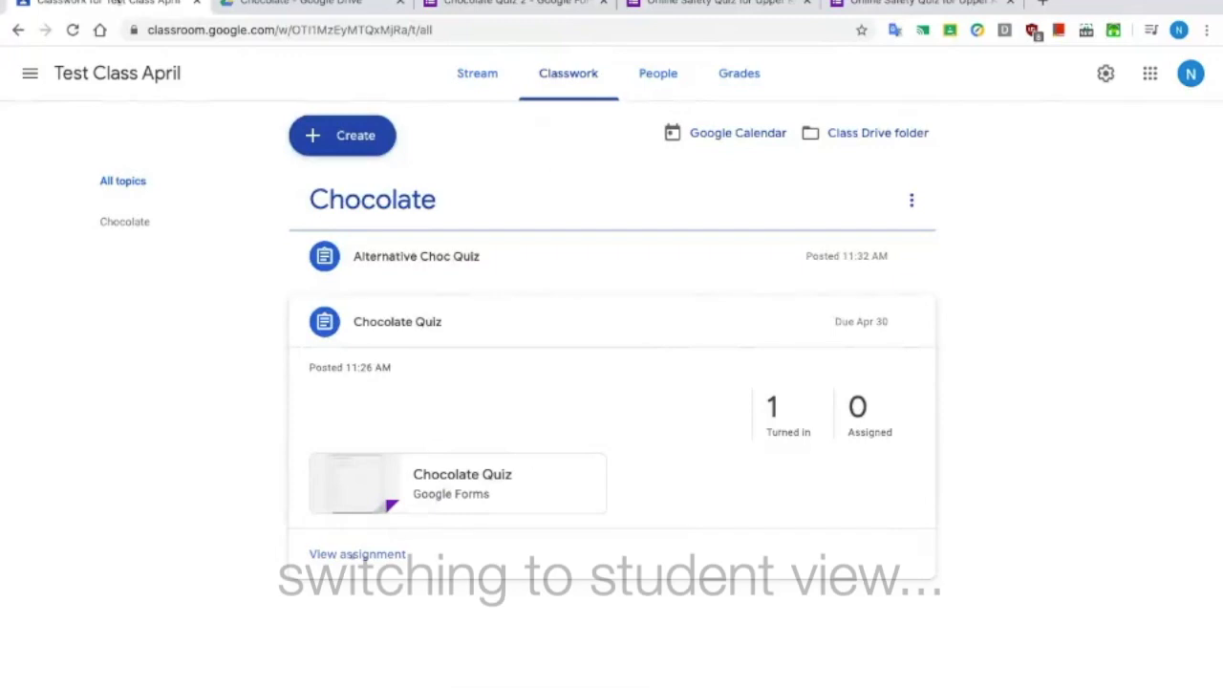
# Step: In the student's Classroom, open the form linked in Alternative Choc Quiz, answer Cocoa as the main ingredient, submit it and close the form
pyautogui.hotkey('ctrl', 'Right')
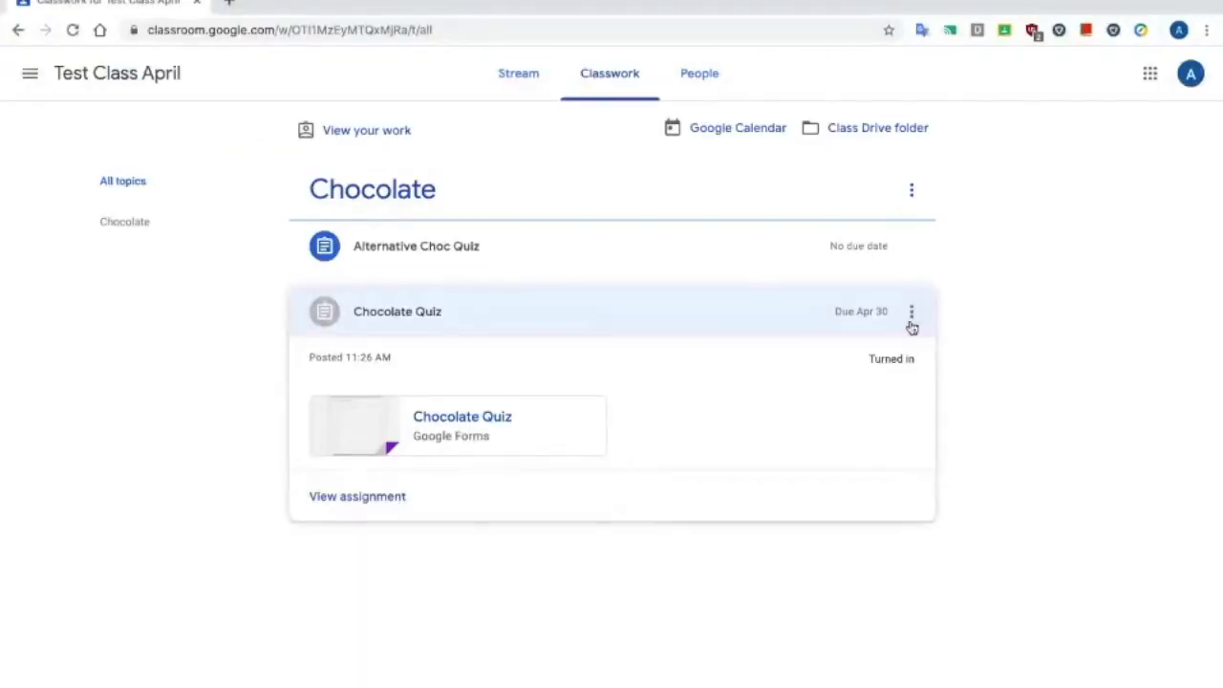
pyautogui.click(507, 273)
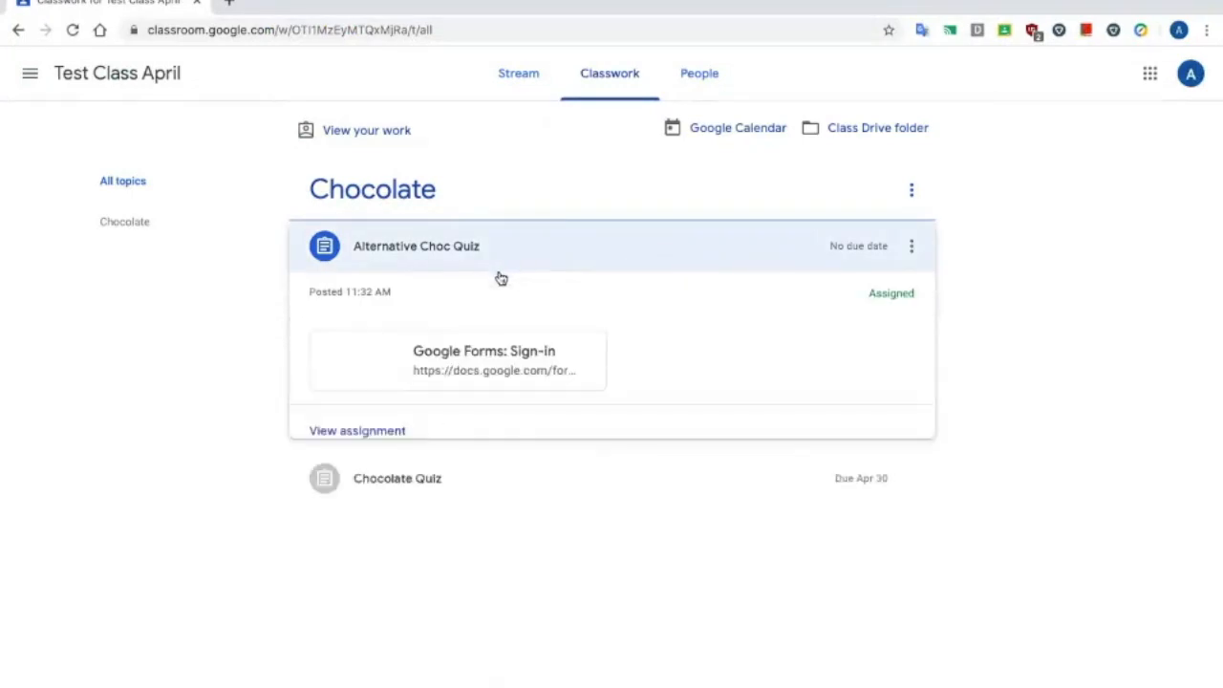
pyautogui.click(517, 354)
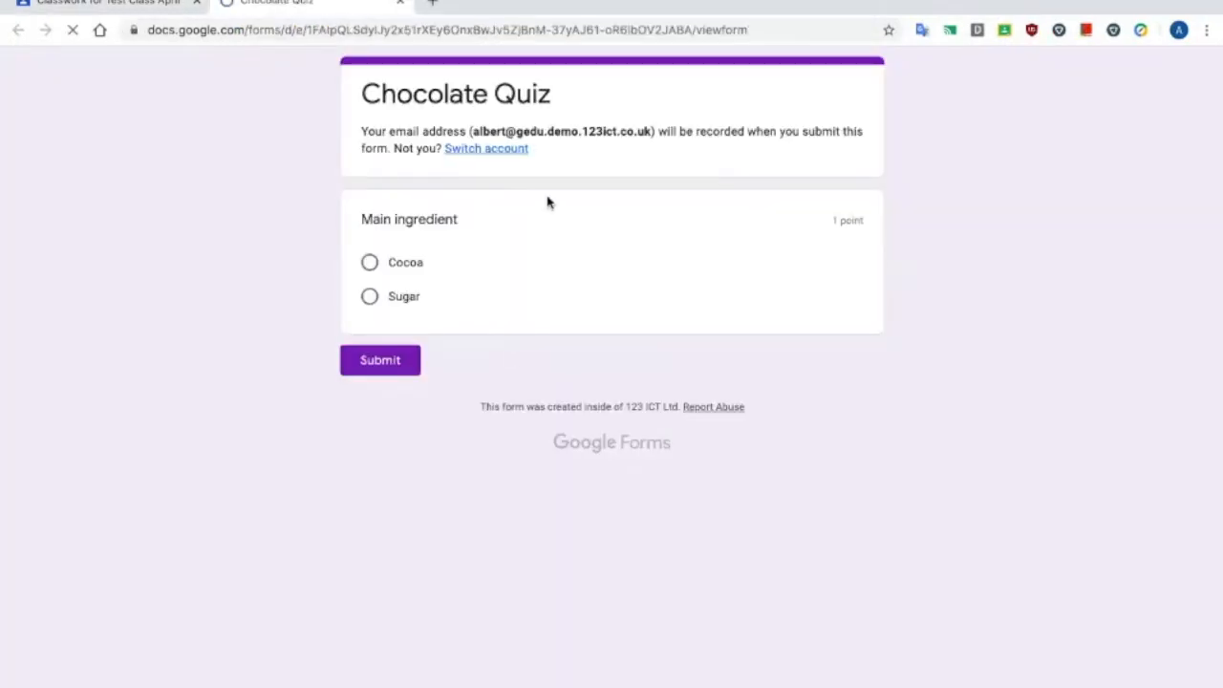
pyautogui.click(369, 262)
pyautogui.click(387, 361)
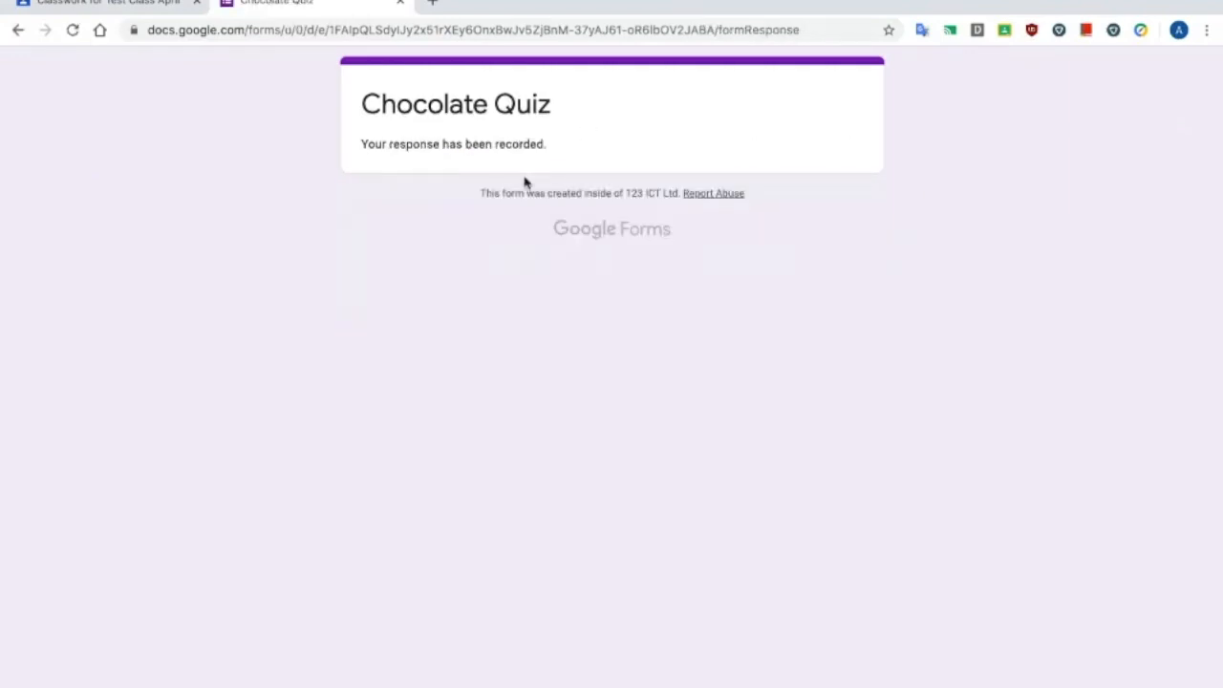
pyautogui.click(401, 6)
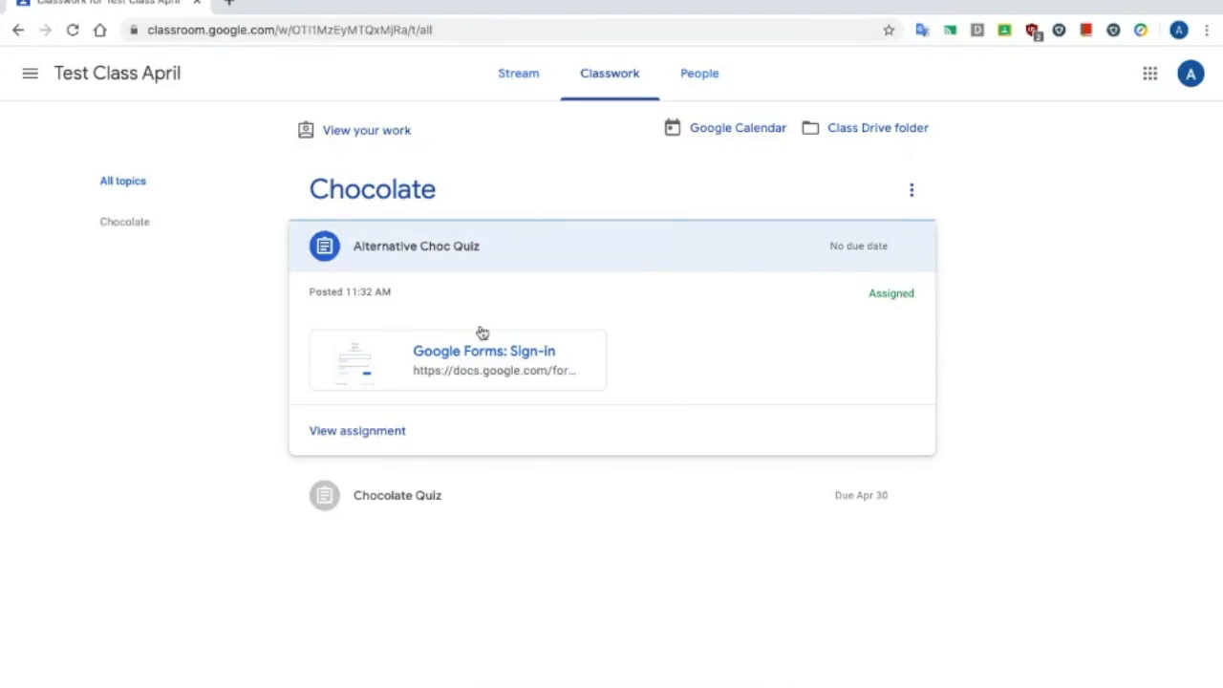
# Step: Mark the student's Alternative Choc Quiz assignment as done without attached work and return to Test Class April
pyautogui.click(366, 434)
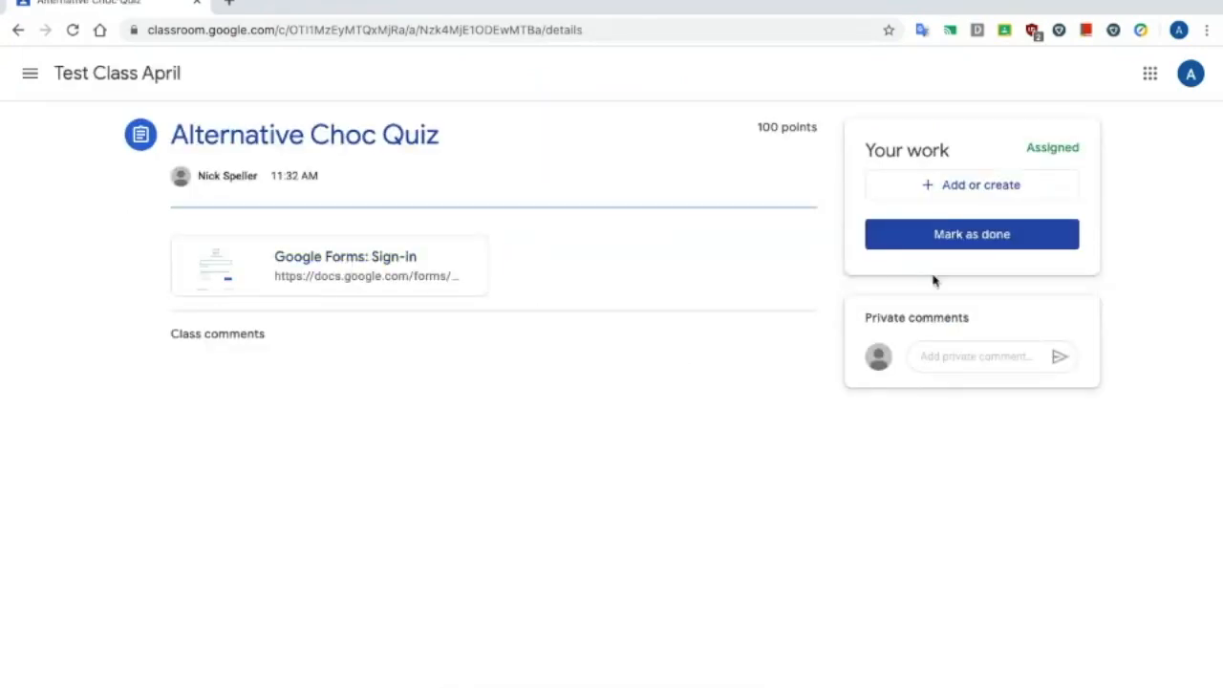
pyautogui.click(961, 239)
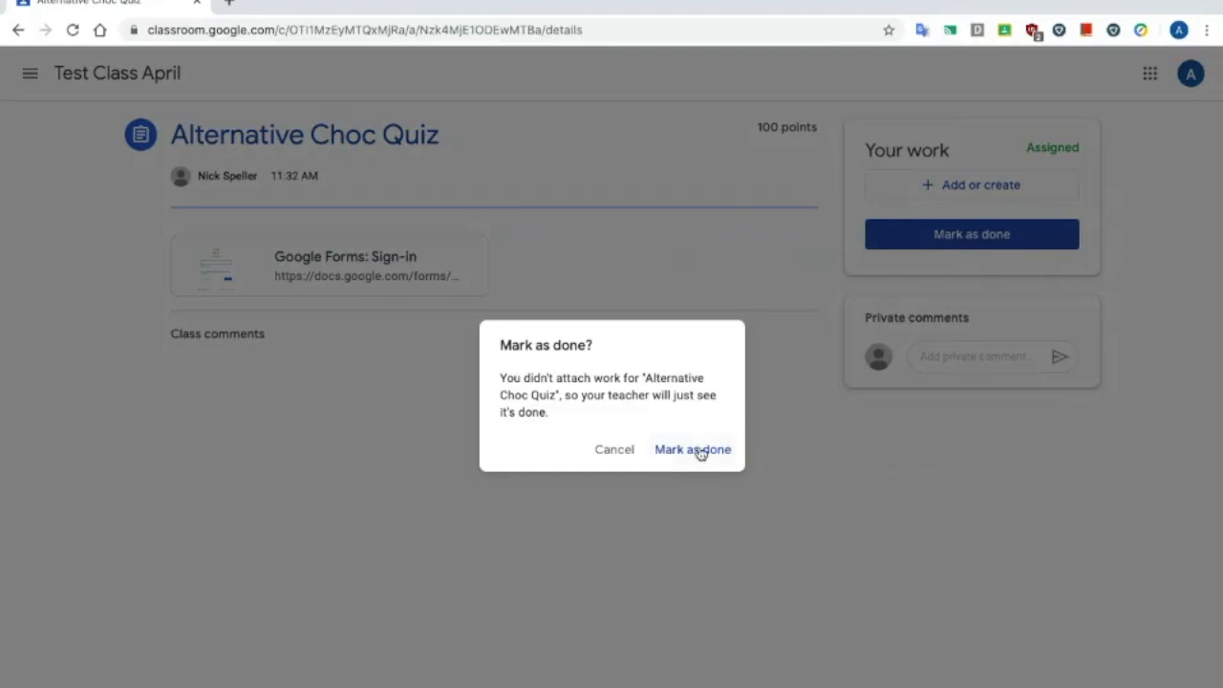
pyautogui.click(698, 450)
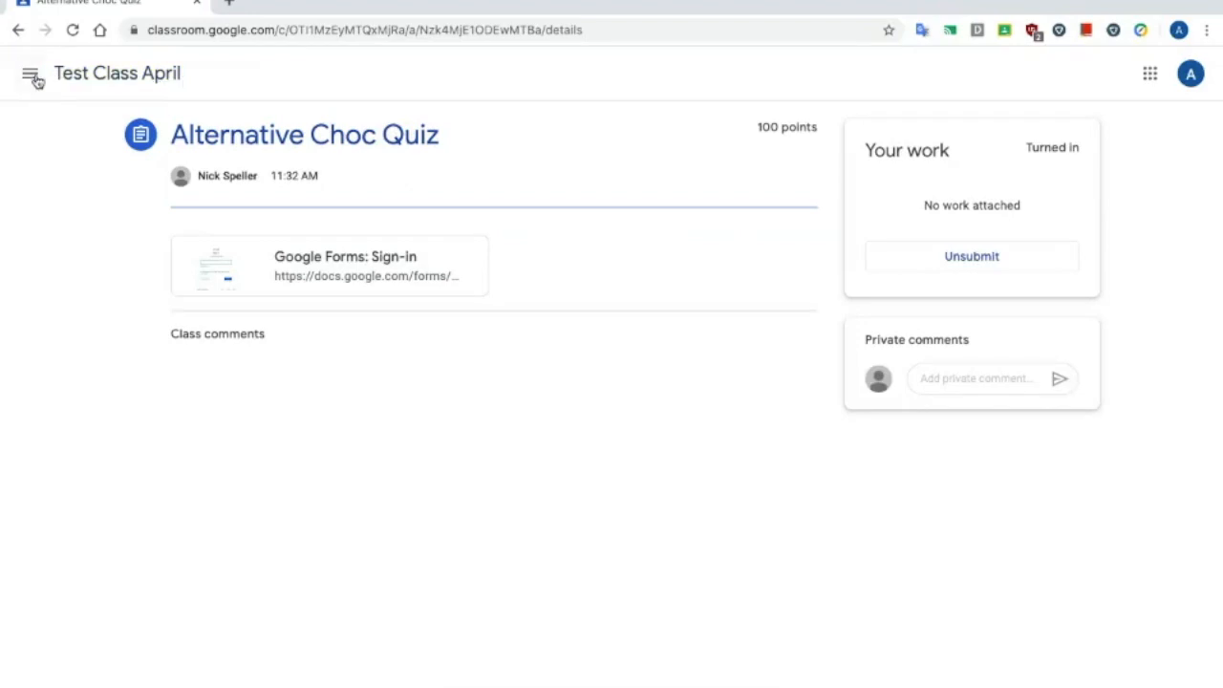
pyautogui.click(124, 74)
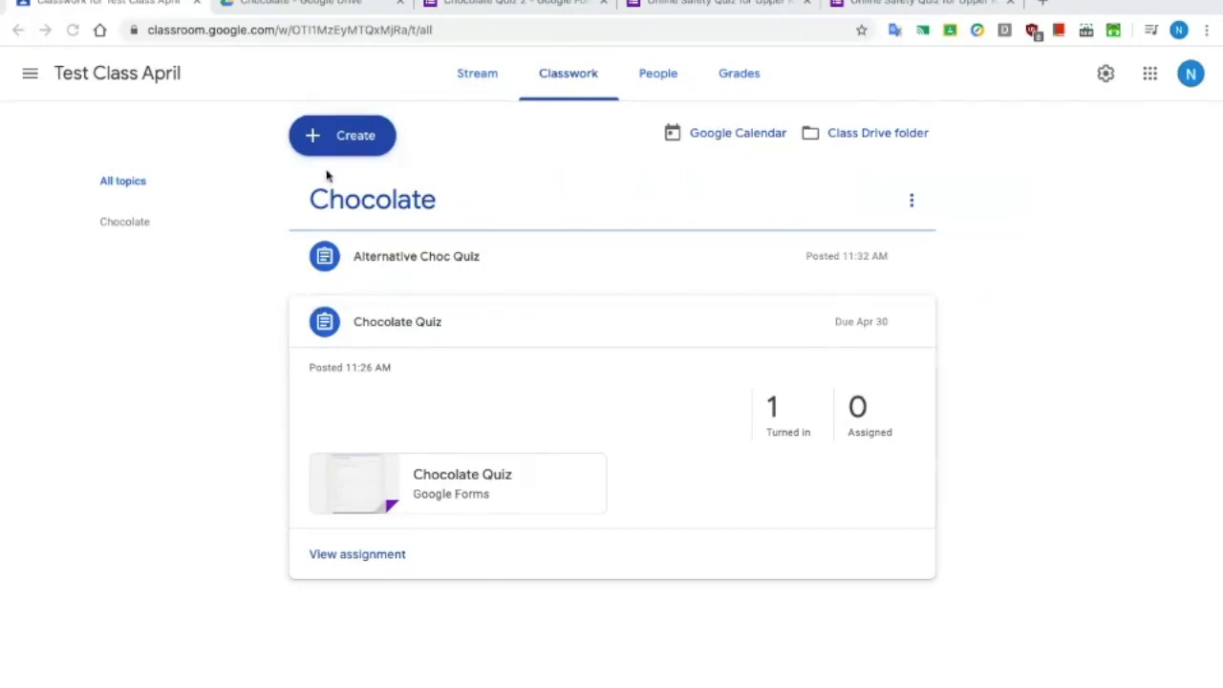
# Step: In the teacher's view of Test Class April, start a new quiz assignment from the Classwork page
pyautogui.click(138, 82)
pyautogui.click(540, 84)
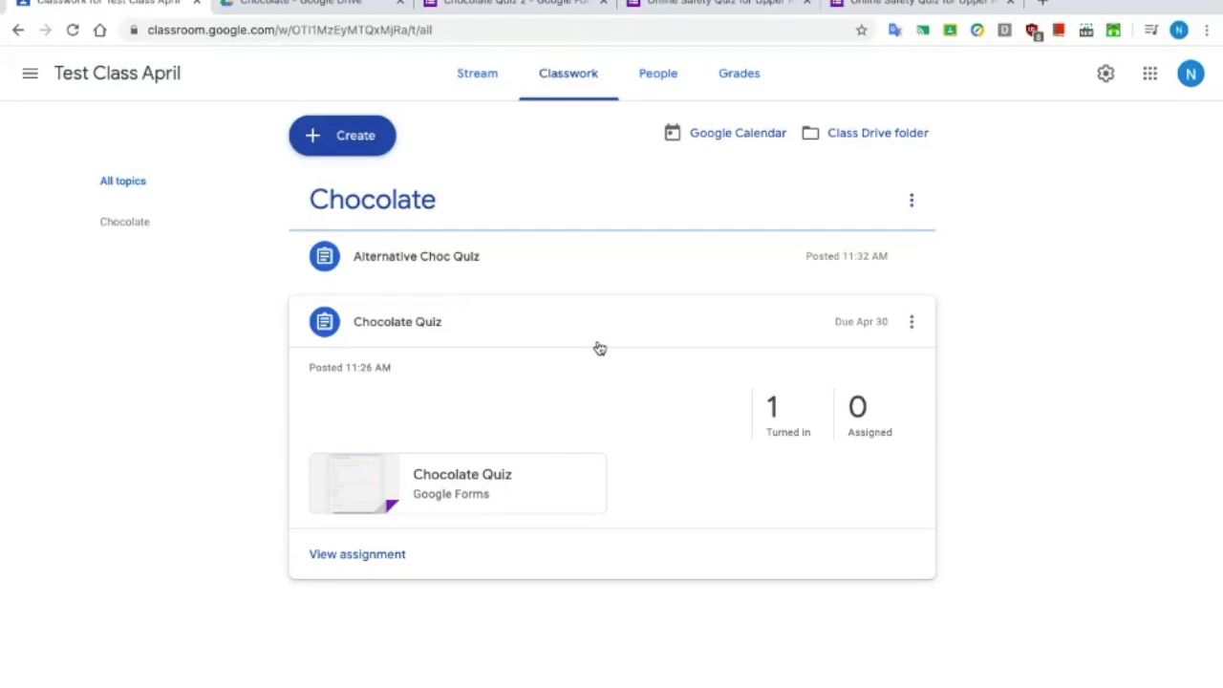
pyautogui.click(355, 134)
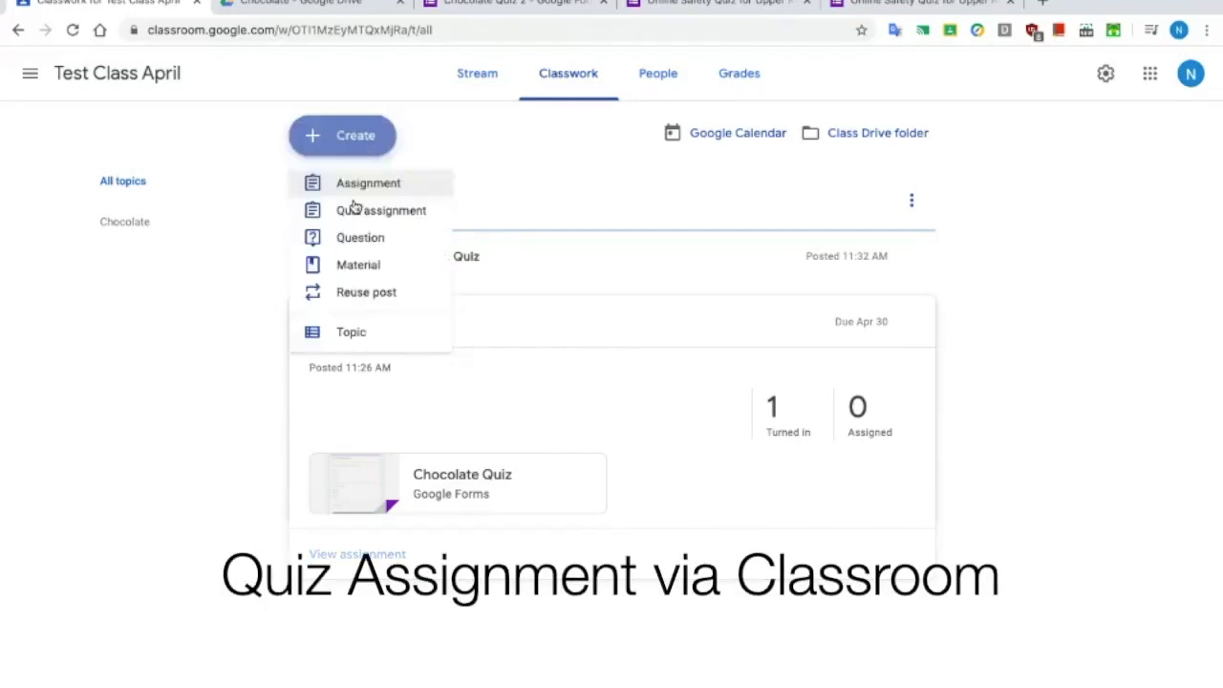
pyautogui.click(357, 212)
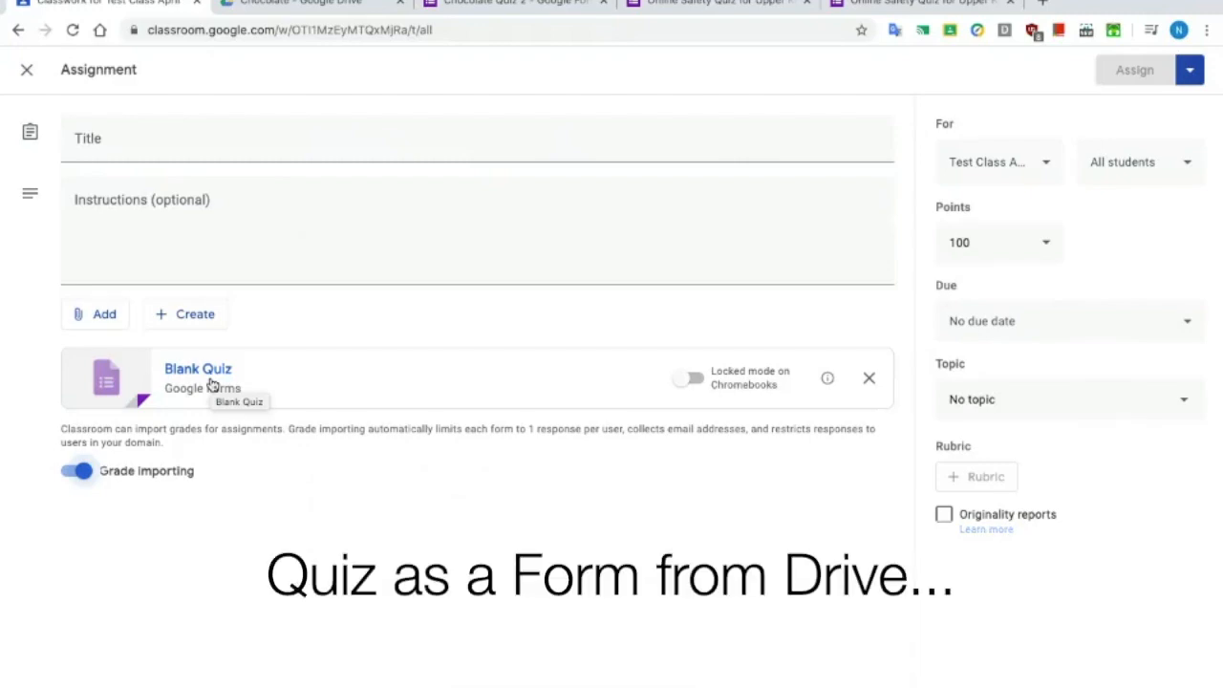
# Step: In the Chocolate folder in Google Drive, examine the options for creating a new Google Form and dismiss them
pyautogui.click(304, 8)
pyautogui.click(73, 131)
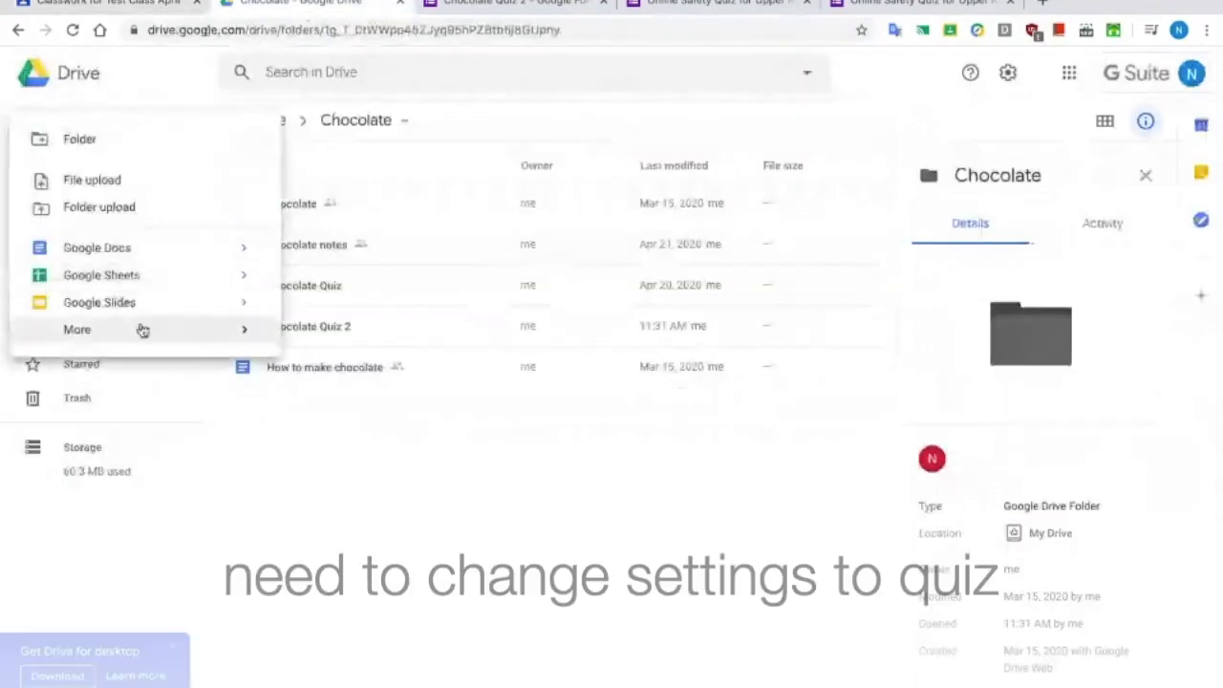
pyautogui.moveTo(139, 327)
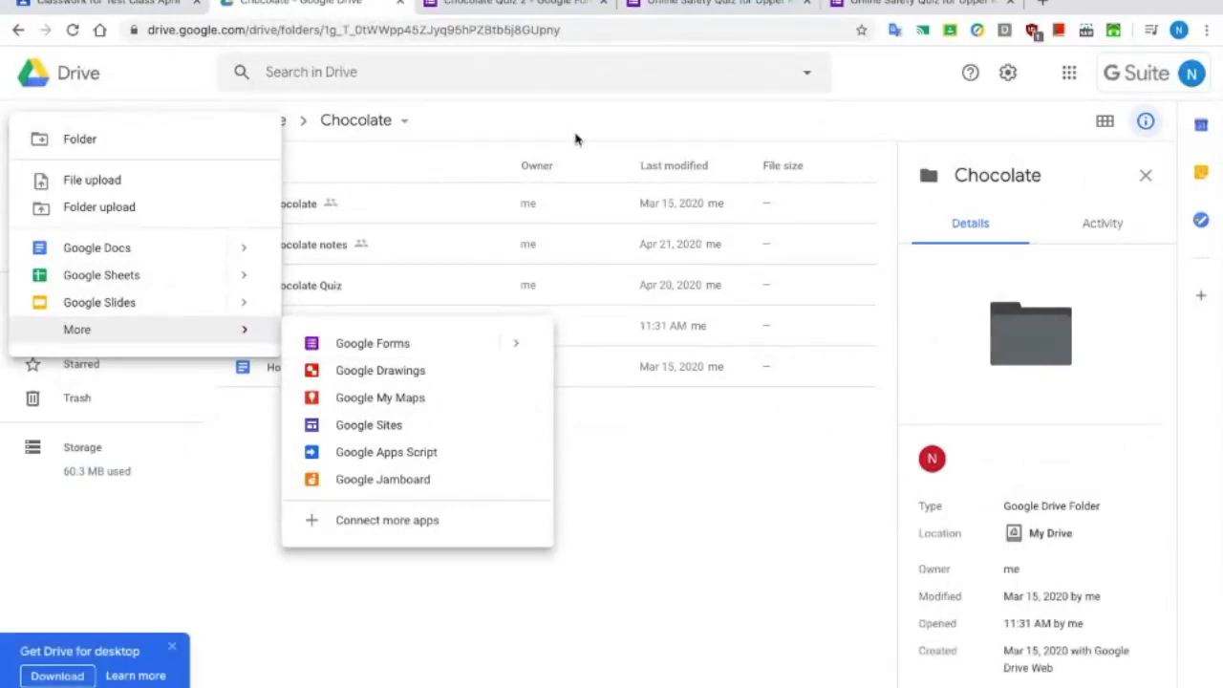
pyautogui.click(666, 402)
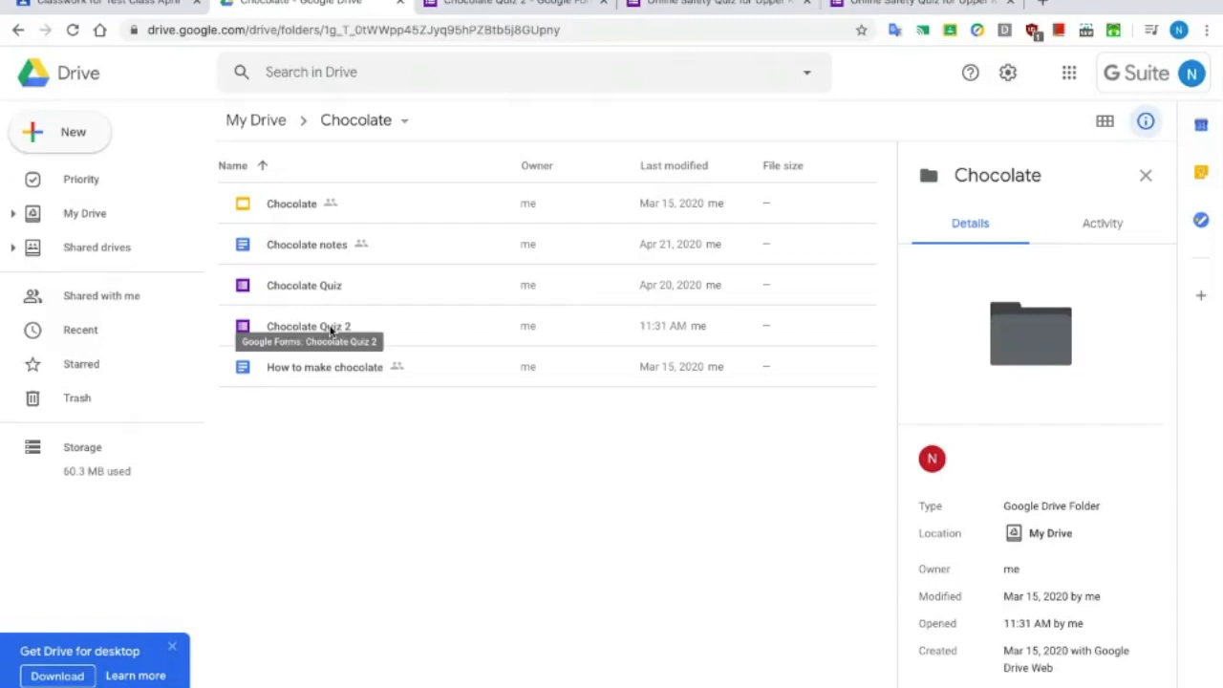